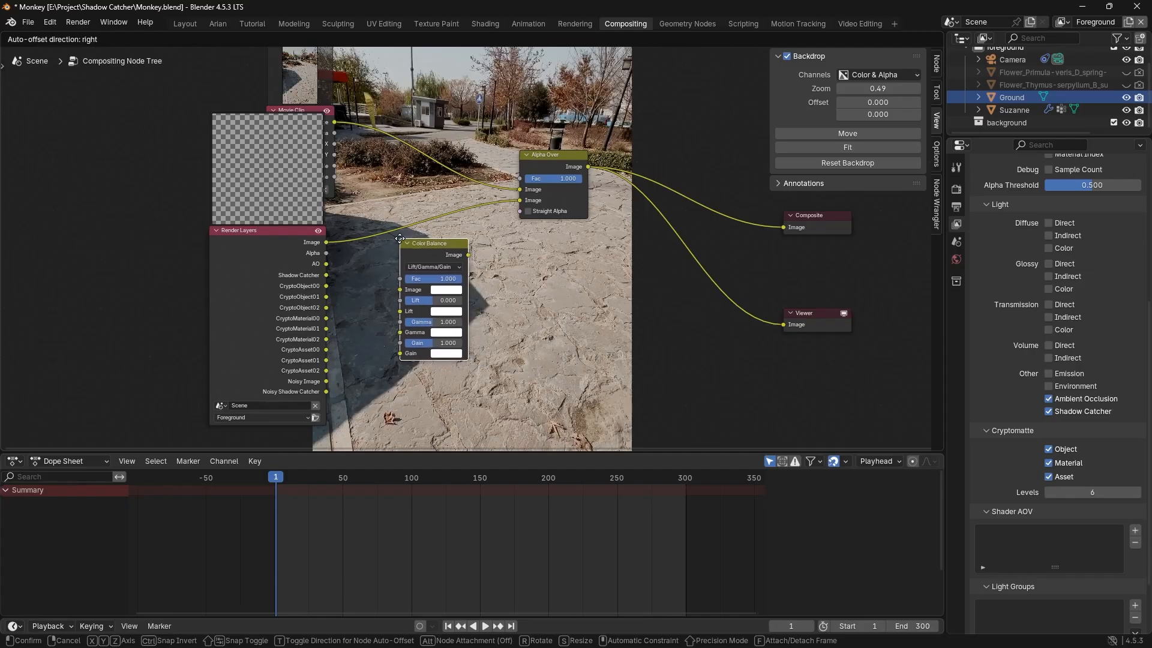
# - Insert a Color Balance node between the Movie Clip and Alpha Over nodes, with the Shadow Catcher pass connected to its Fac input
pyautogui.click(397, 238)
pyautogui.moveTo(326, 275); pyautogui.dragTo(398, 277)
pyautogui.moveTo(519, 188); pyautogui.dragTo(400, 289)
pyautogui.moveTo(468, 254); pyautogui.dragTo(508, 207)
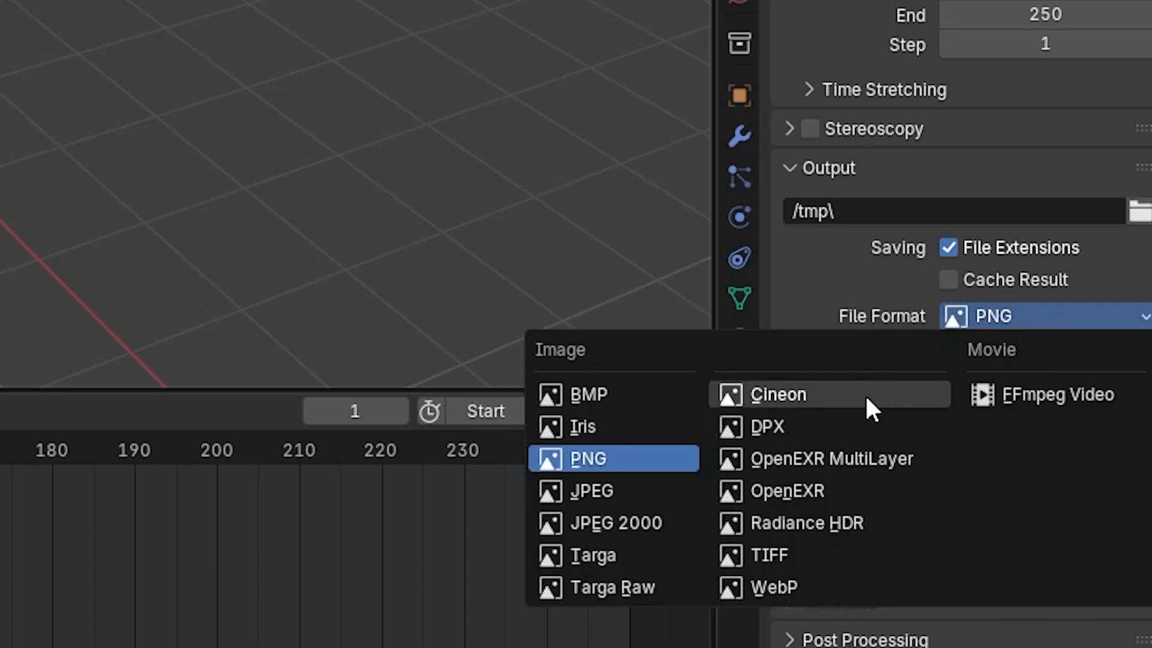
# - Set the render output file format to OpenEXR MultiLayer
pyautogui.click(866, 459)
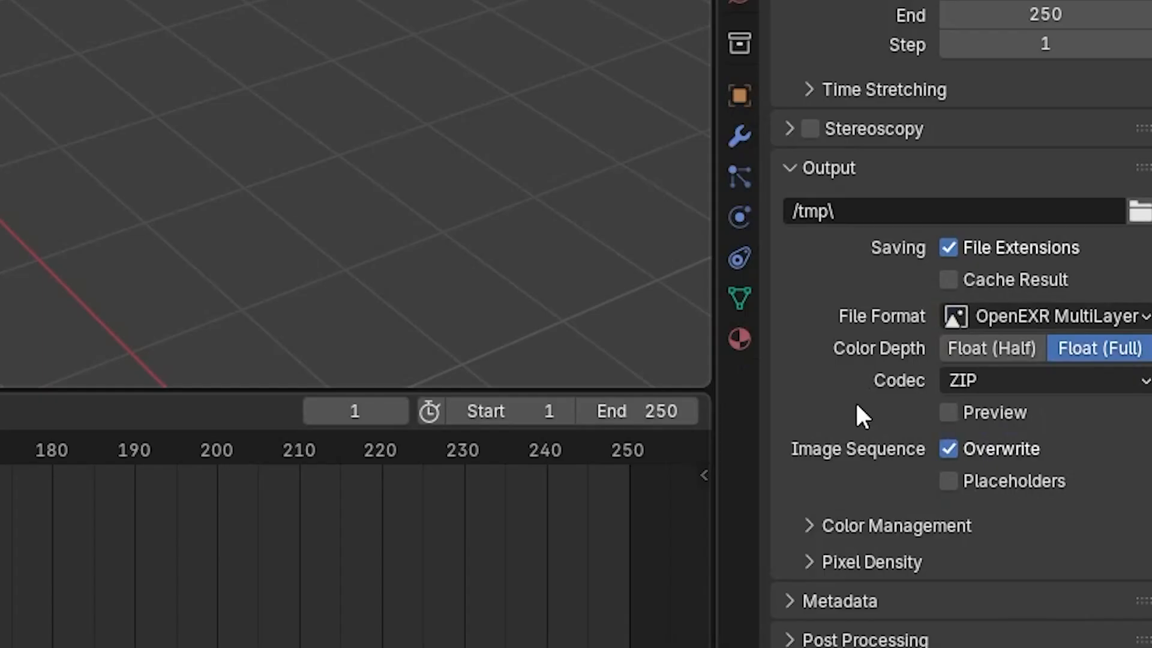
pyautogui.hotkey('ctrl', 'q')
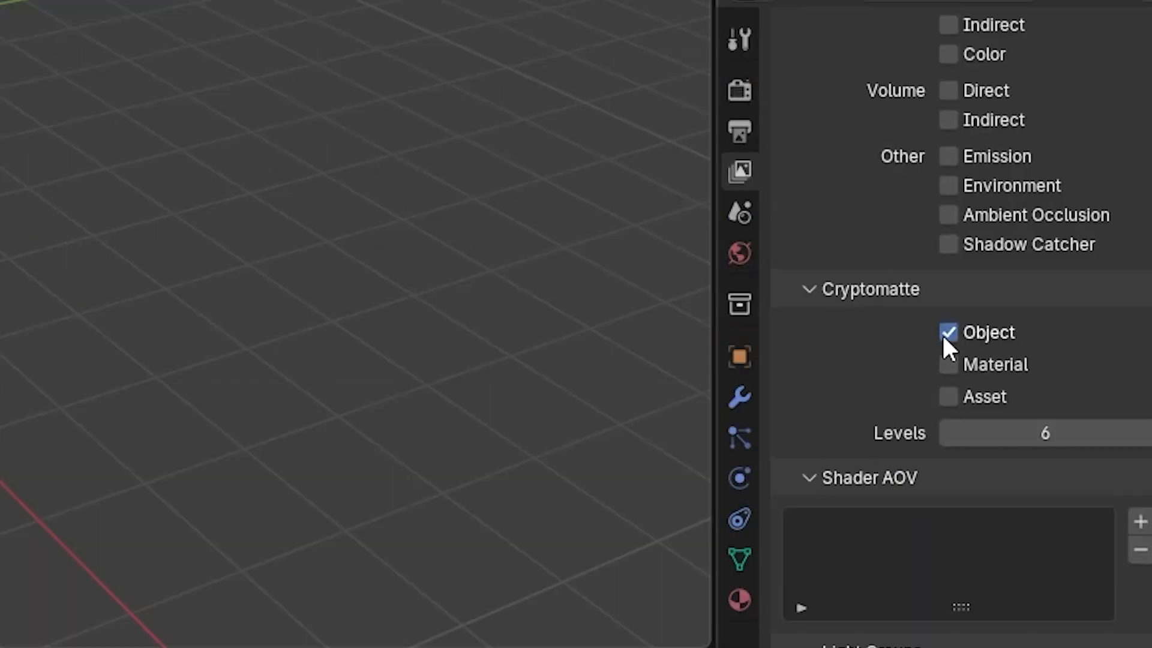
# - Enable the Shadow Catcher pass and the Object, Material and Asset Cryptomatte passes for the view layer
pyautogui.click(948, 364)
pyautogui.click(946, 396)
pyautogui.click(948, 243)
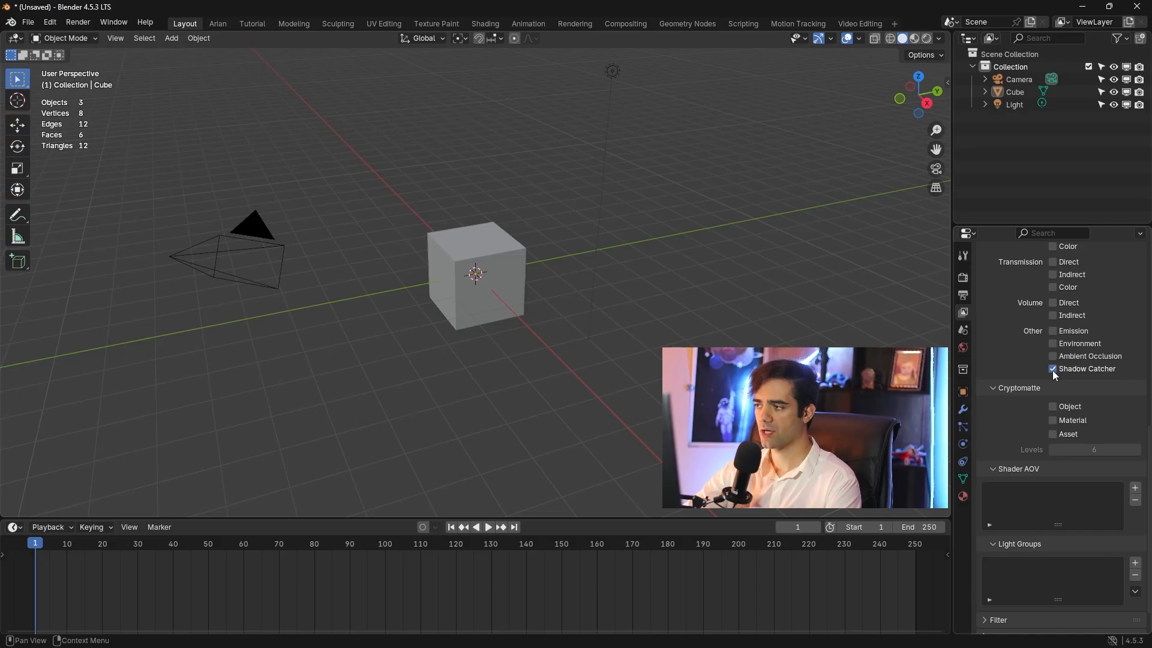
pyautogui.click(1057, 406)
pyautogui.click(1055, 420)
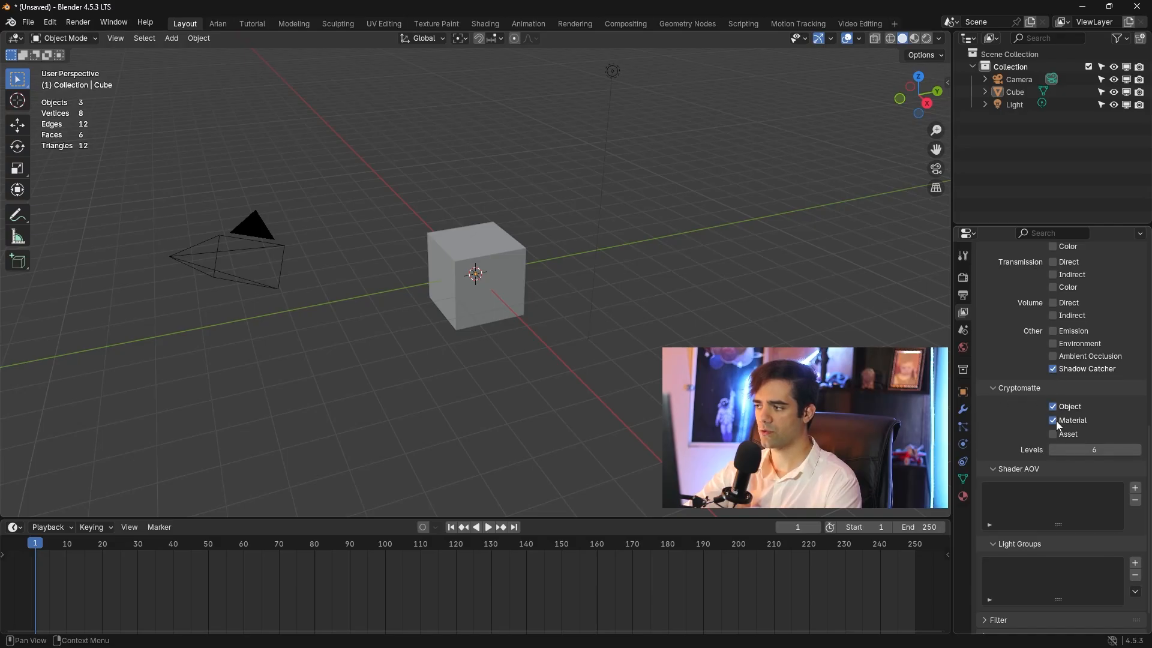
pyautogui.click(1054, 433)
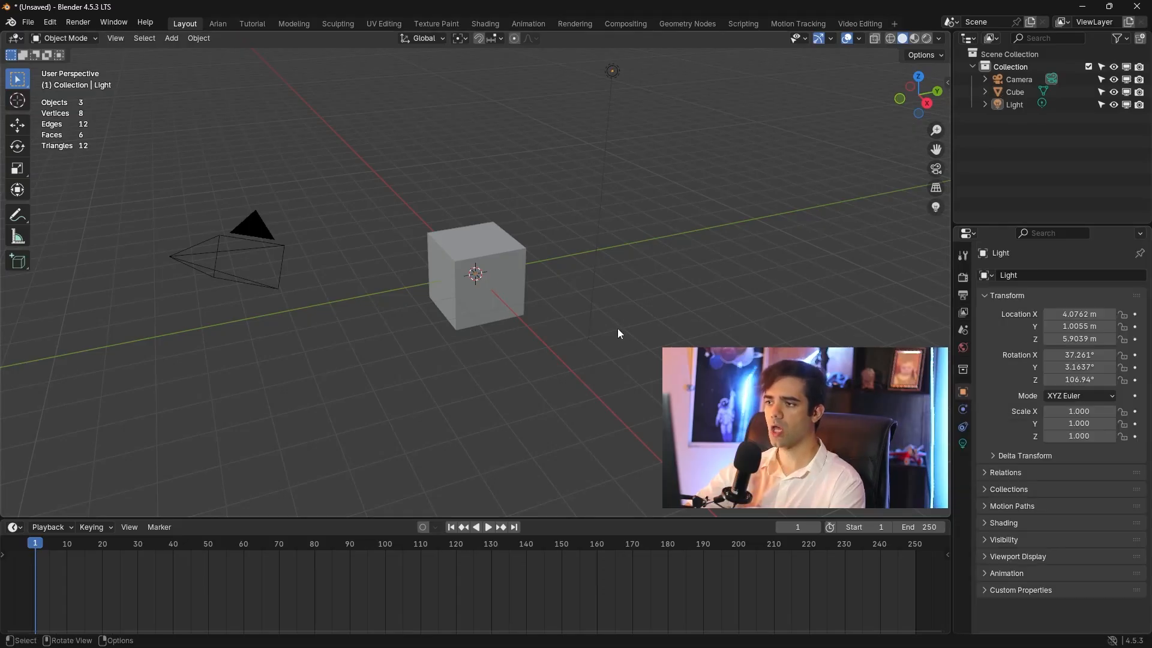
# - Delete the default light from the scene
pyautogui.press('x')
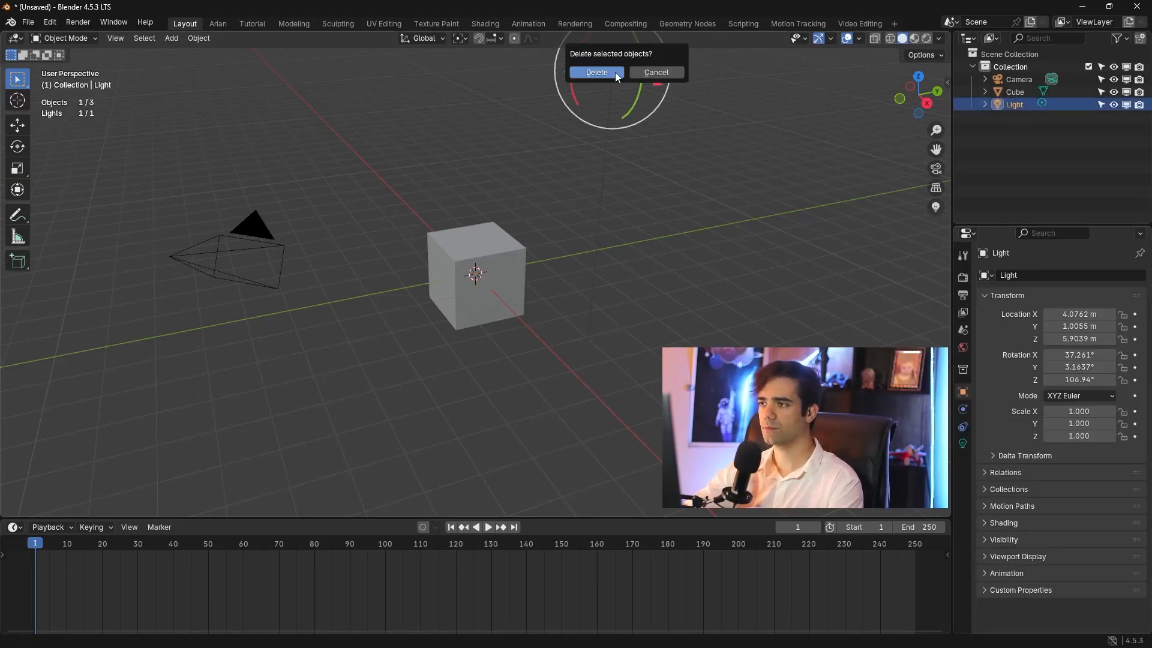
pyautogui.click(614, 72)
# - Set the scene's output frame rate to 30 fps
pyautogui.click(963, 294)
pyautogui.click(1083, 389)
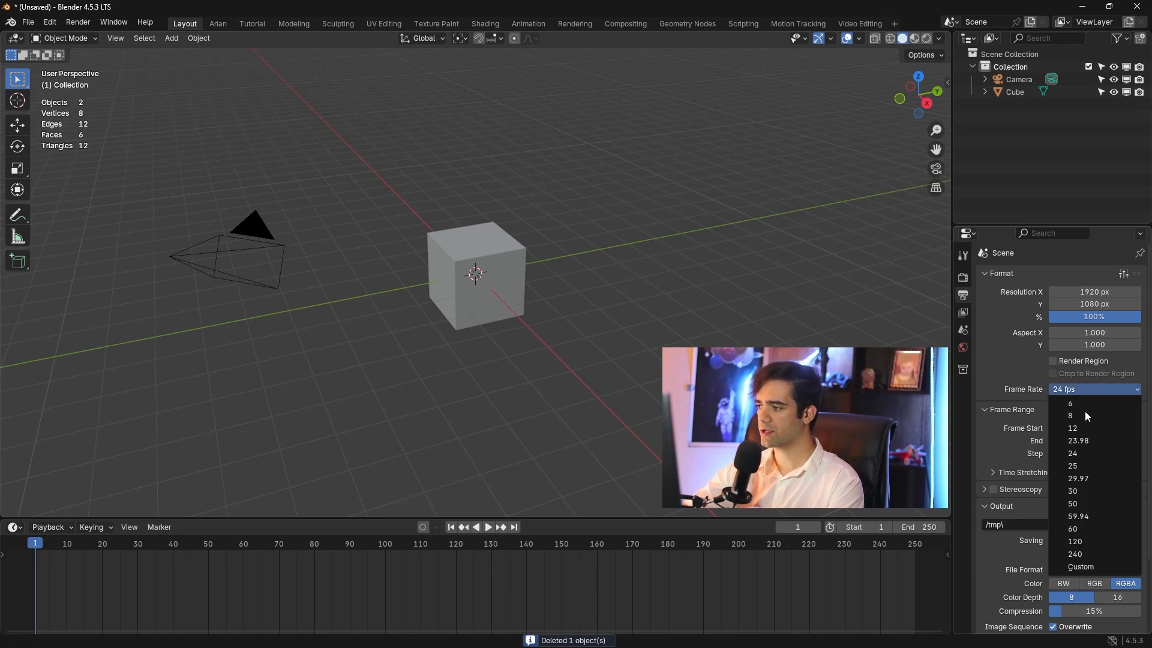
pyautogui.click(1082, 489)
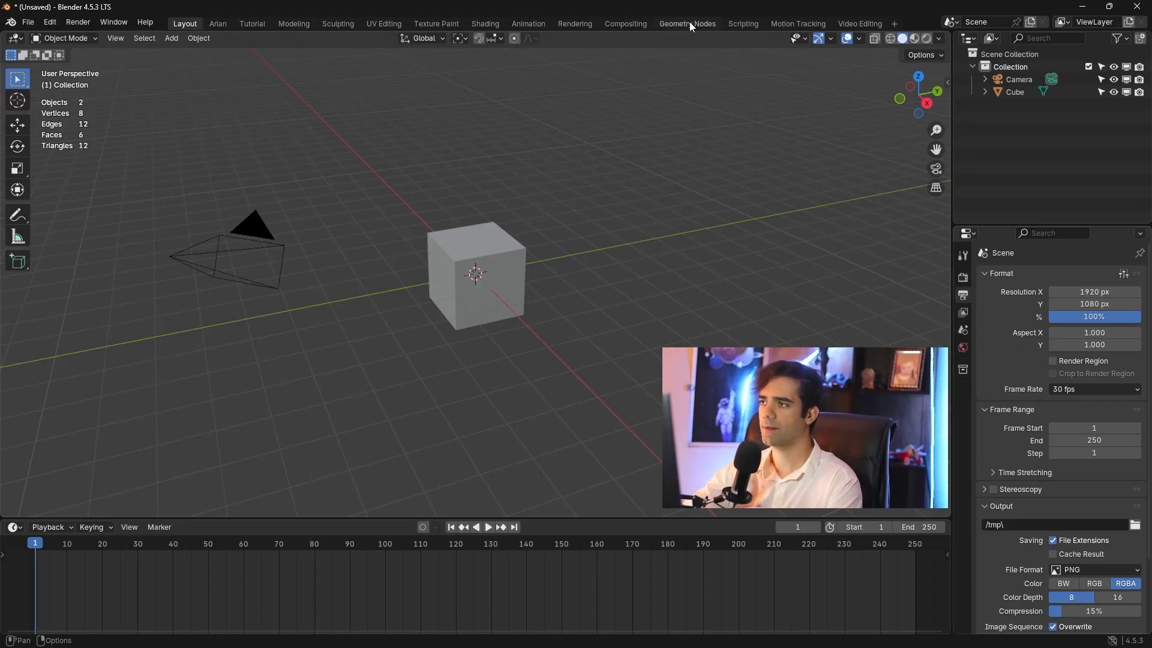
# - Load the footage IMG_4456.mp4 as a movie clip for motion tracking
pyautogui.click(798, 24)
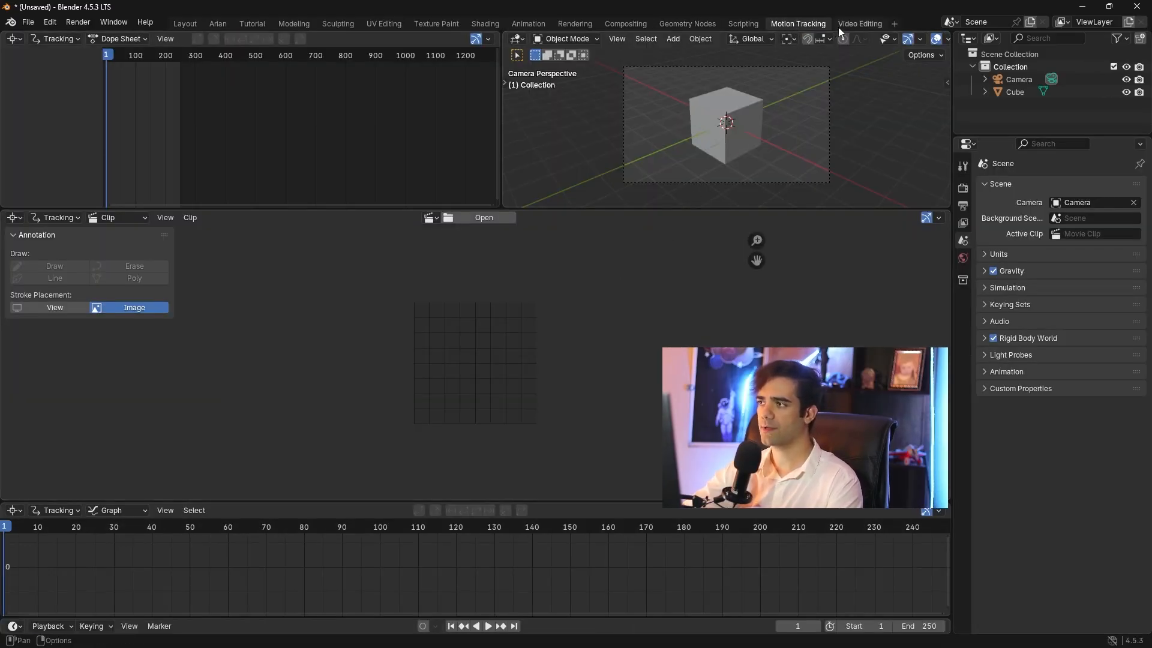
pyautogui.click(485, 220)
pyautogui.doubleClick(495, 237)
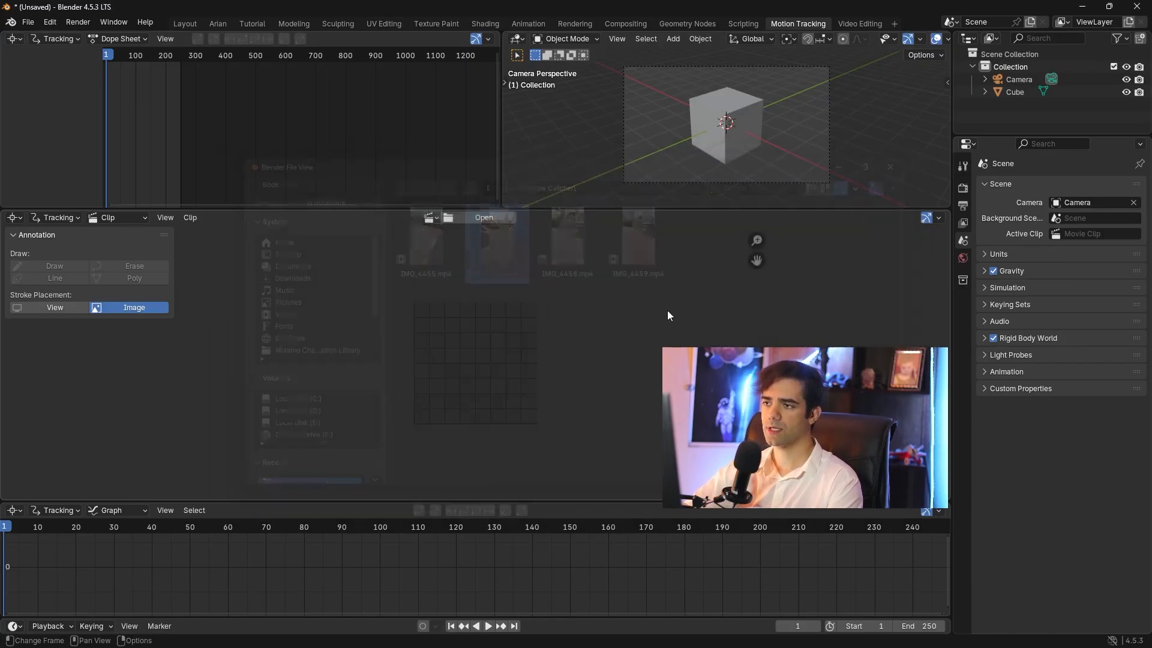
# - Match the scene frame range to the clip and scrub through the footage, returning to frame 1
pyautogui.scroll(-4, 517, 351)
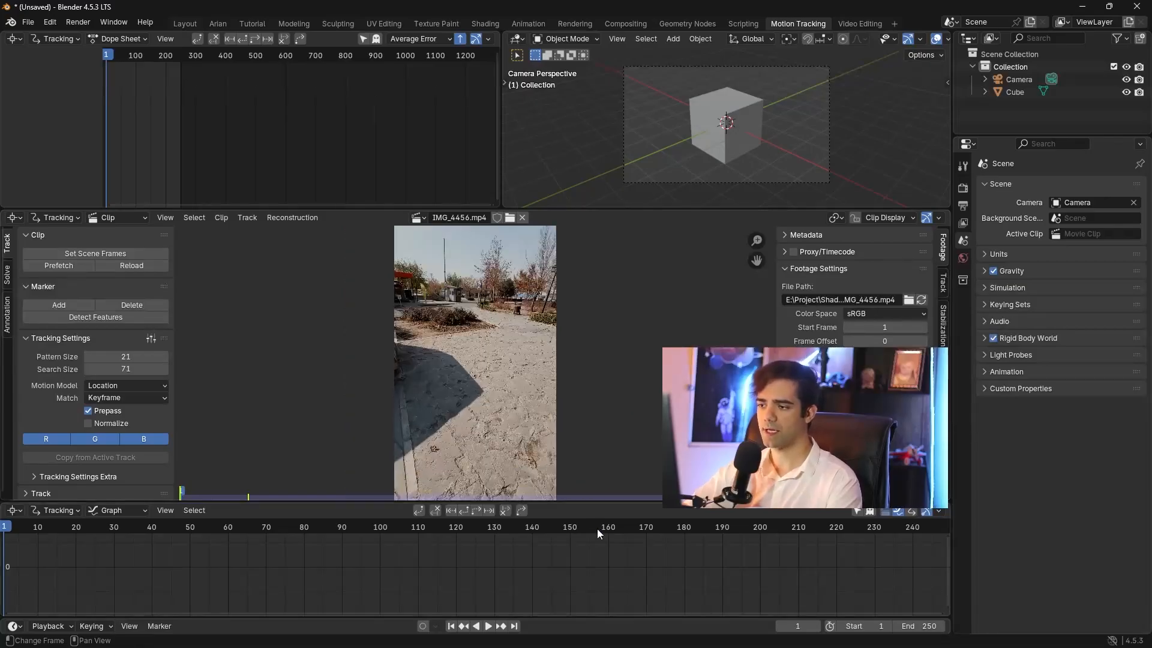
pyautogui.scroll(-2, 599, 534)
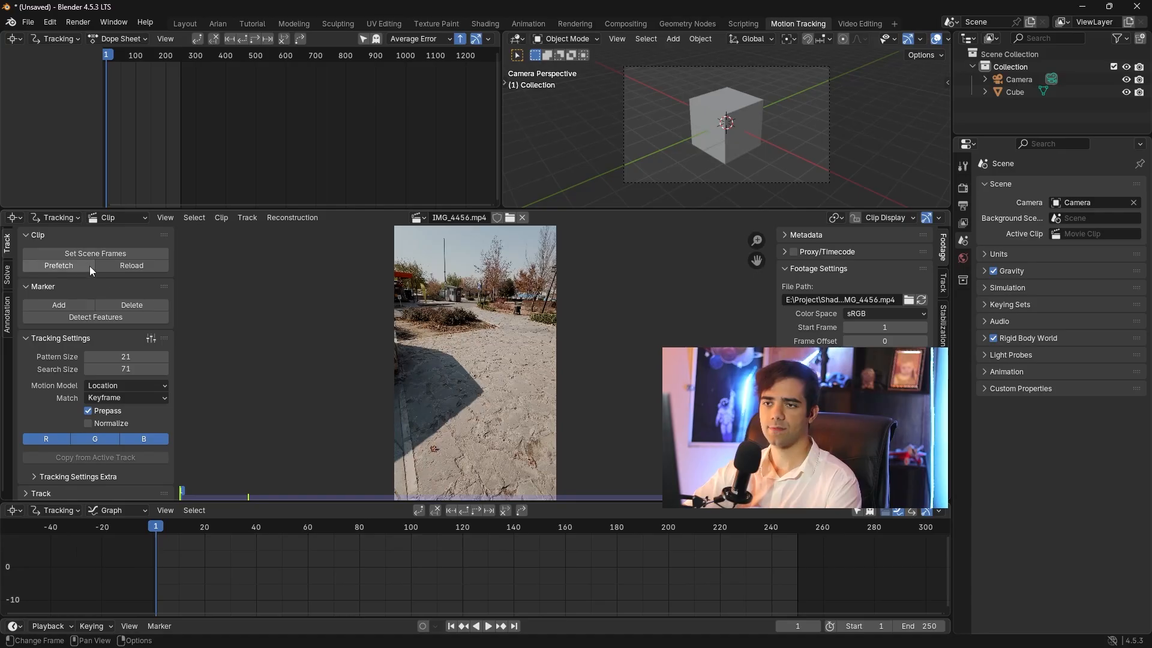
pyautogui.click(117, 253)
pyautogui.scroll(-2, 732, 563)
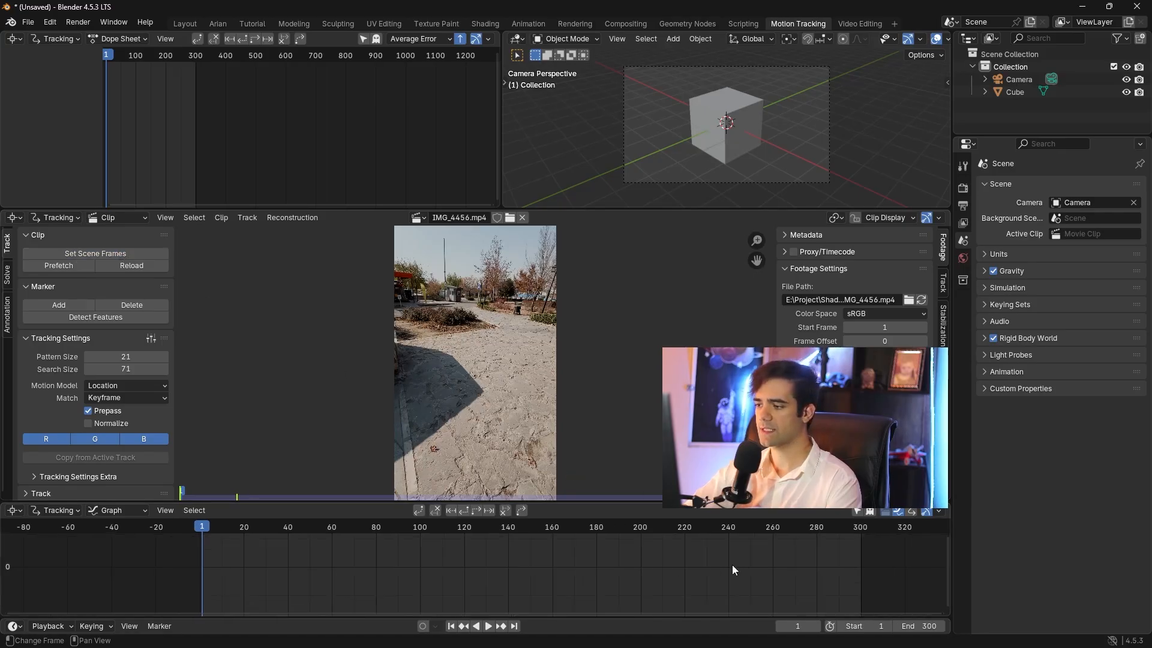
pyautogui.moveTo(718, 561); pyautogui.dragTo(666, 551, button='middle')
pyautogui.scroll(1, 665, 551)
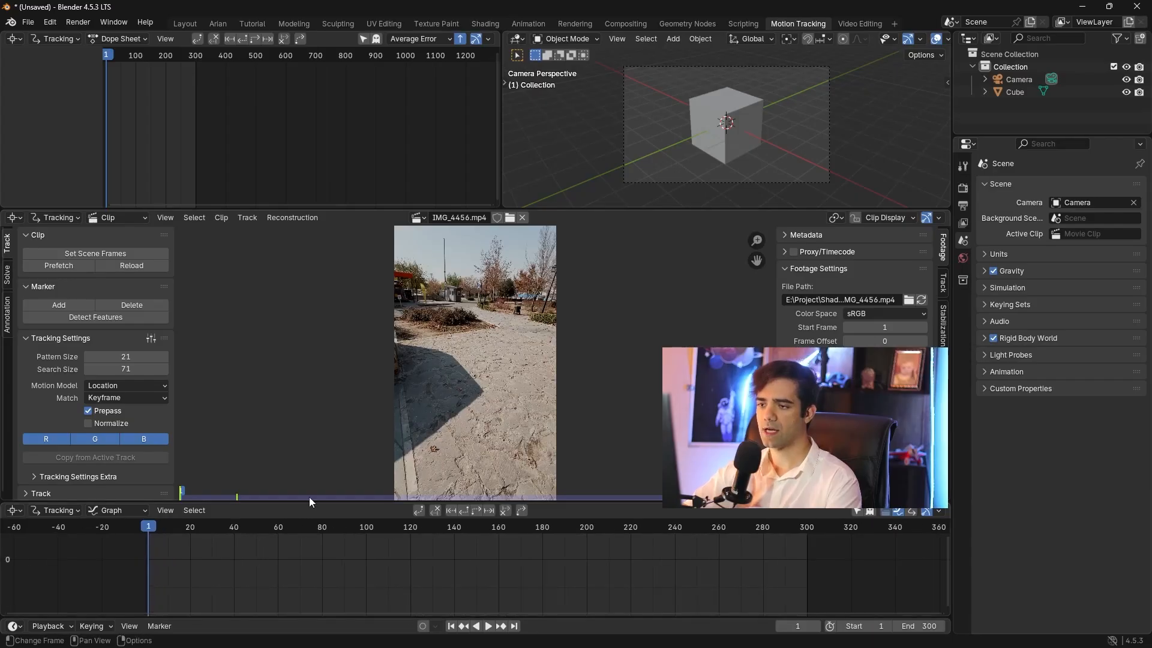
pyautogui.moveTo(150, 528); pyautogui.dragTo(756, 527)
pyautogui.moveTo(509, 536); pyautogui.dragTo(149, 534)
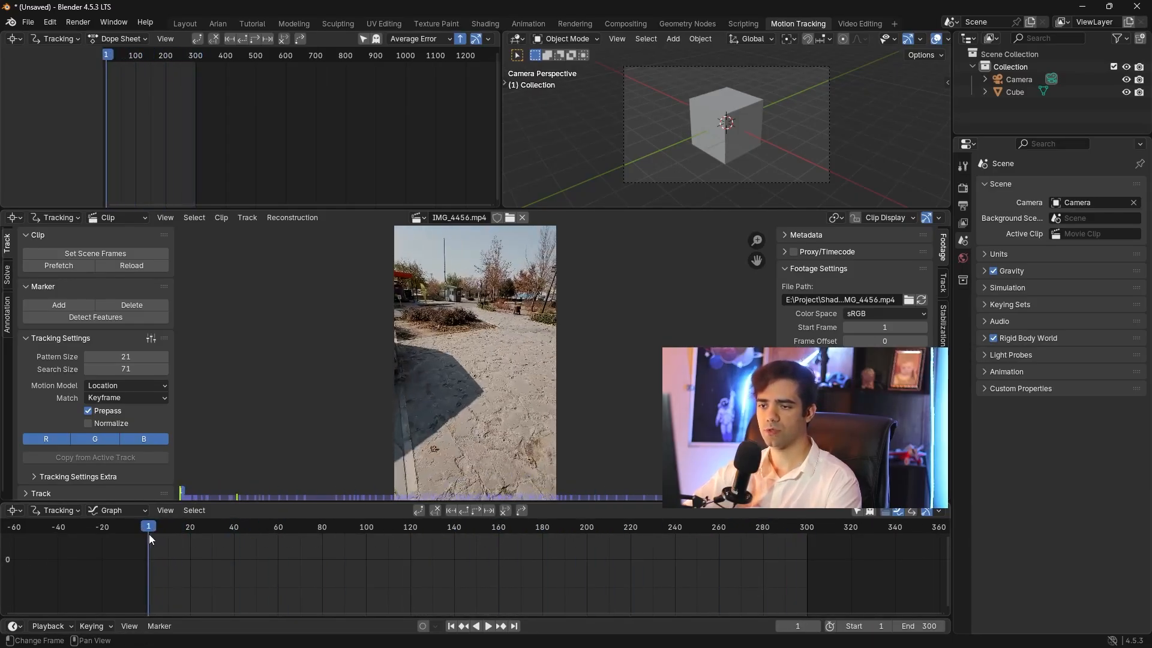
# - Set the tracking motion model to Location, Rotation & Scale and enable Normalize
pyautogui.click(102, 384)
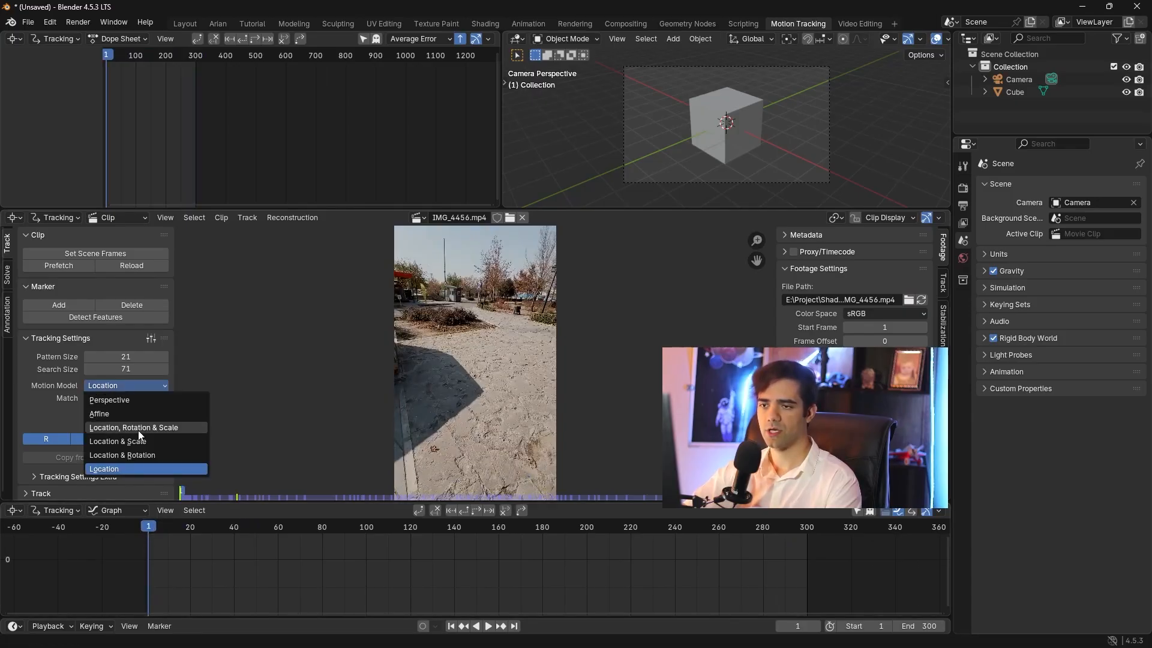
pyautogui.click(165, 428)
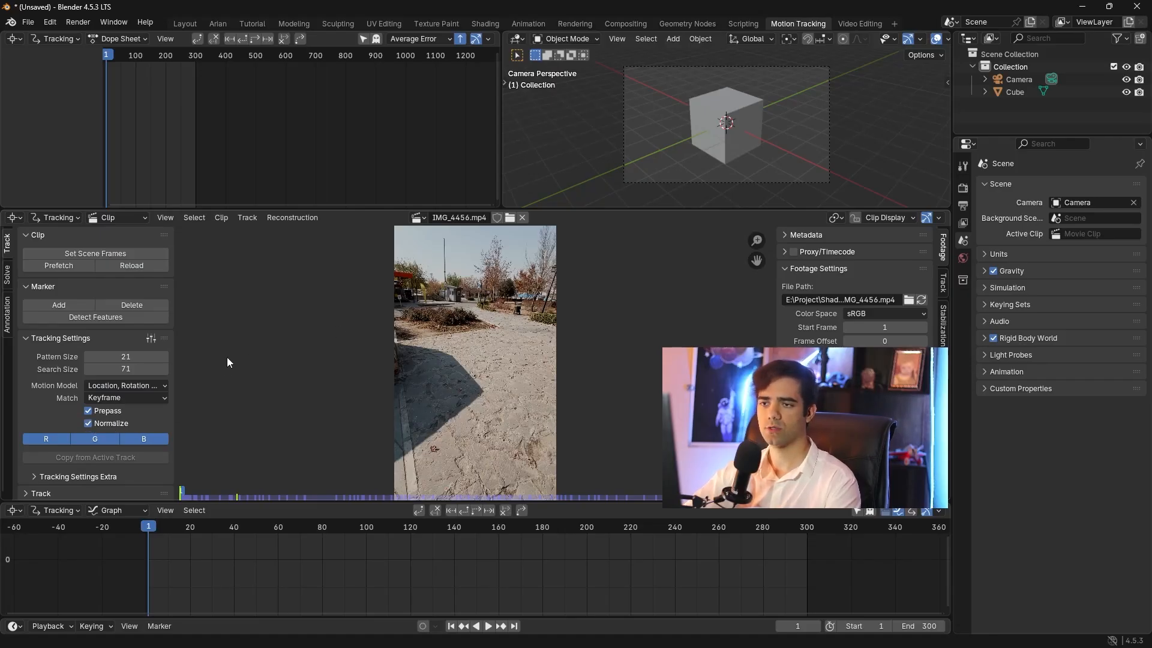
# - Detect features across the whole first frame with a margin of 32 and a threshold of 0.12
pyautogui.click(121, 318)
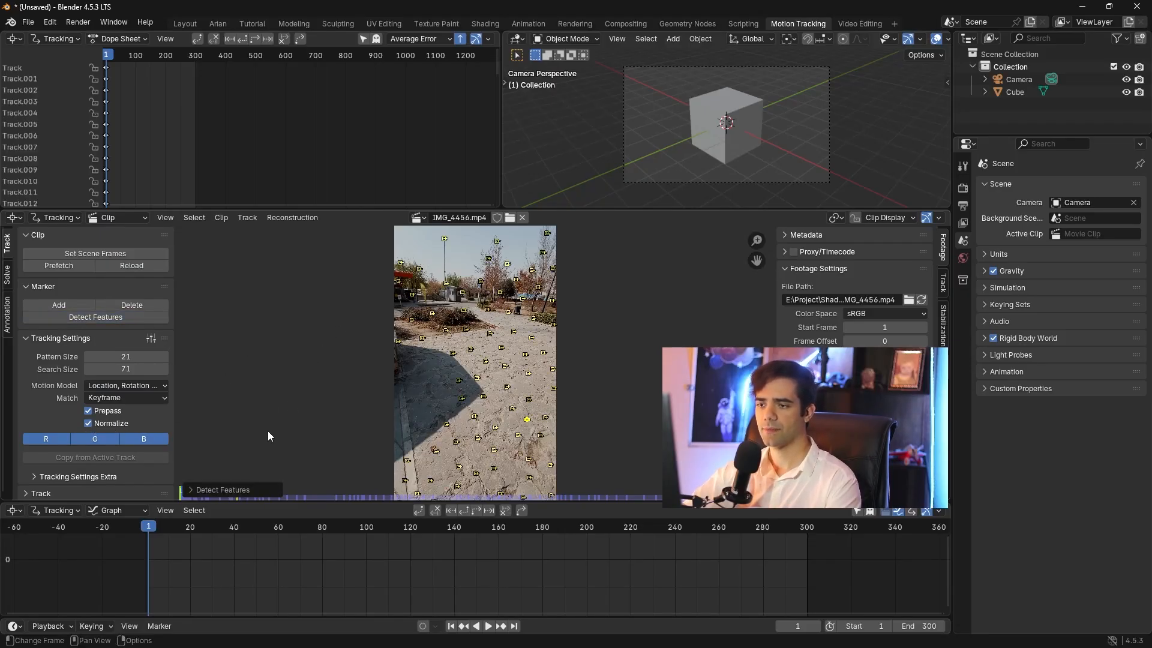
pyautogui.click(218, 487)
pyautogui.click(322, 455)
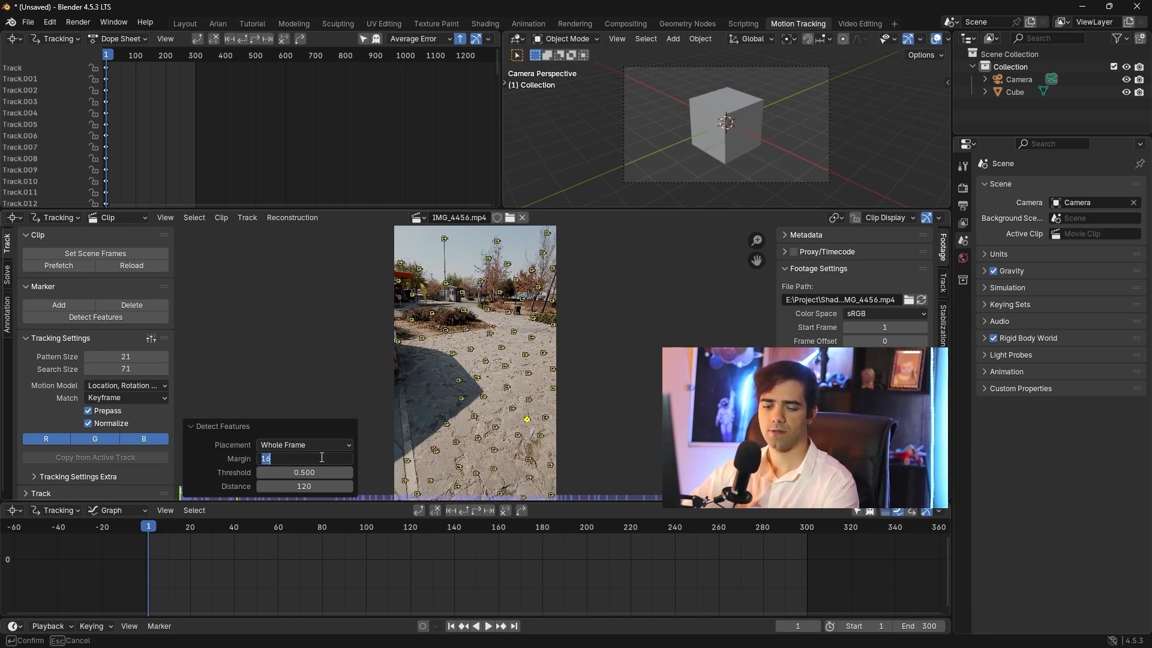
pyautogui.write('32')
pyautogui.press('Return')
pyautogui.click(285, 472)
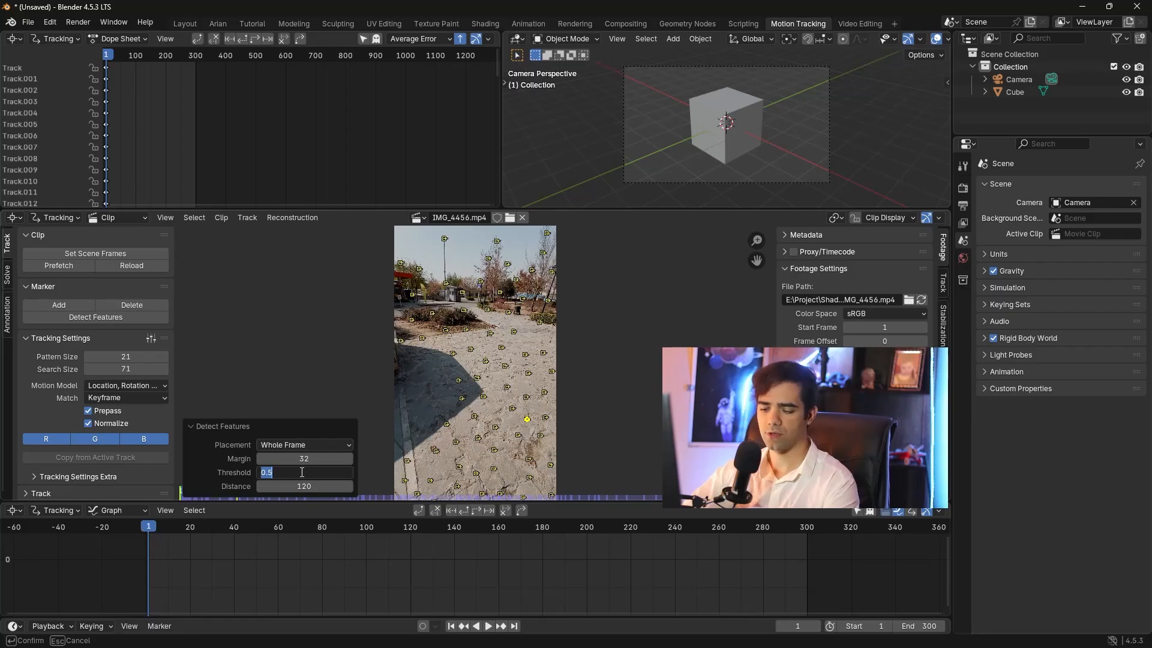
pyautogui.write('.12')
pyautogui.press('Return')
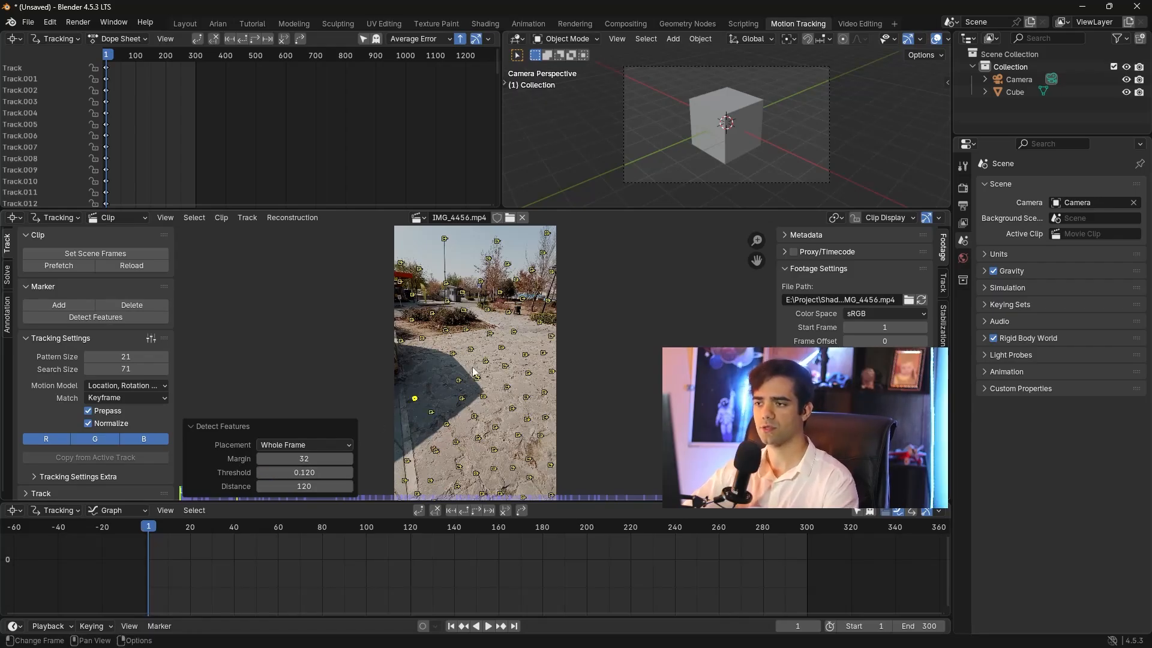
# - Set the feature detection distance to 64 and track the markers forward to the end of the clip
pyautogui.click(310, 487)
pyautogui.write('6')
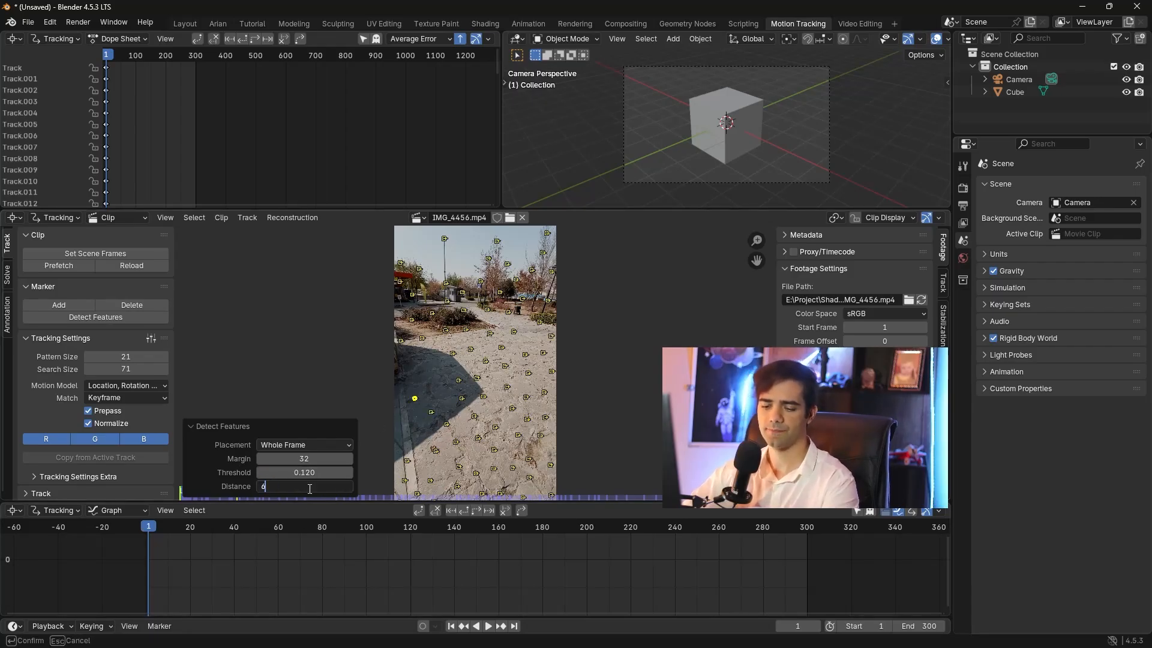
pyautogui.write('4')
pyautogui.press('Return')
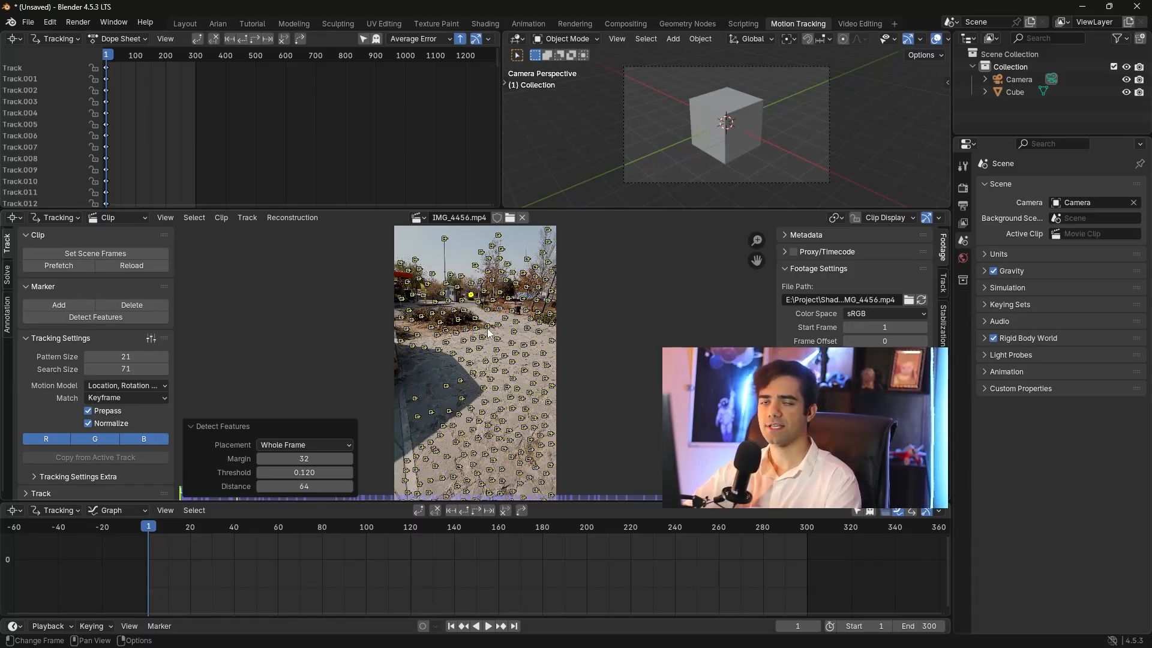
pyautogui.click(473, 513)
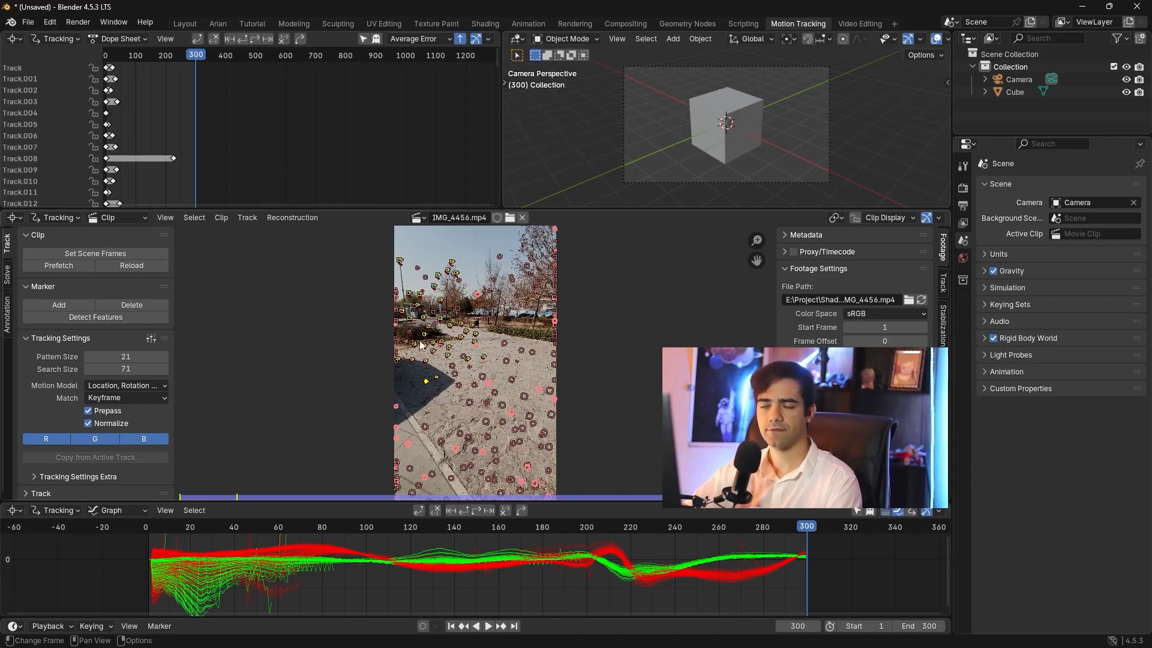
# - Detect features again on frame 300 and track the markers backward to frame 1
pyautogui.click(119, 318)
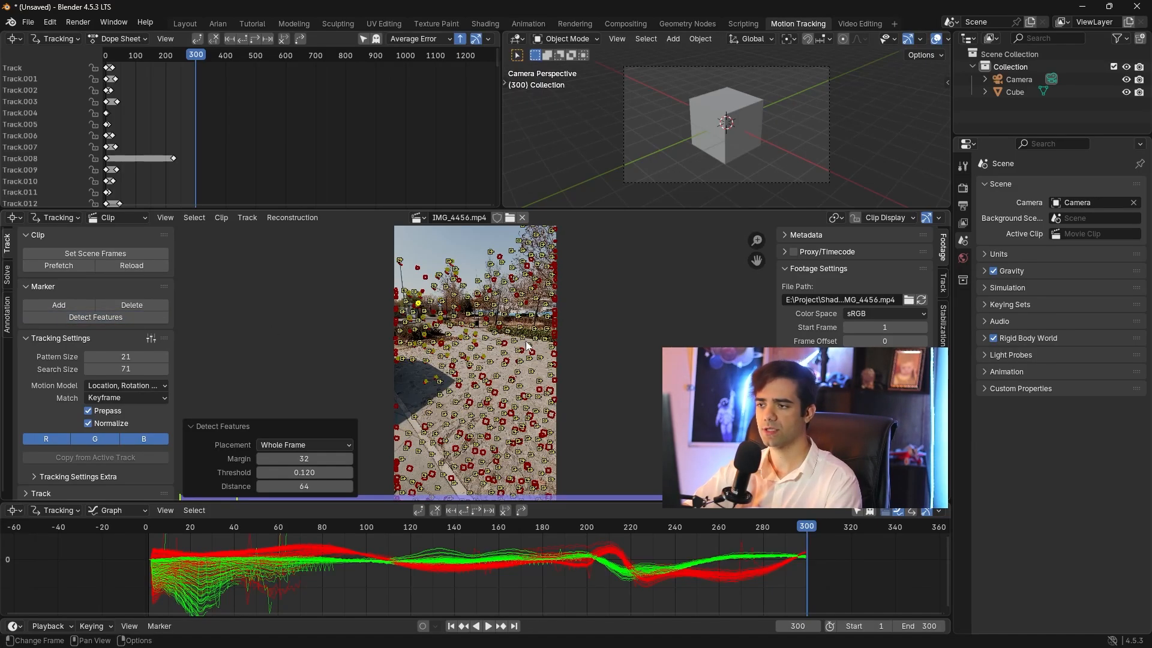
pyautogui.click(465, 511)
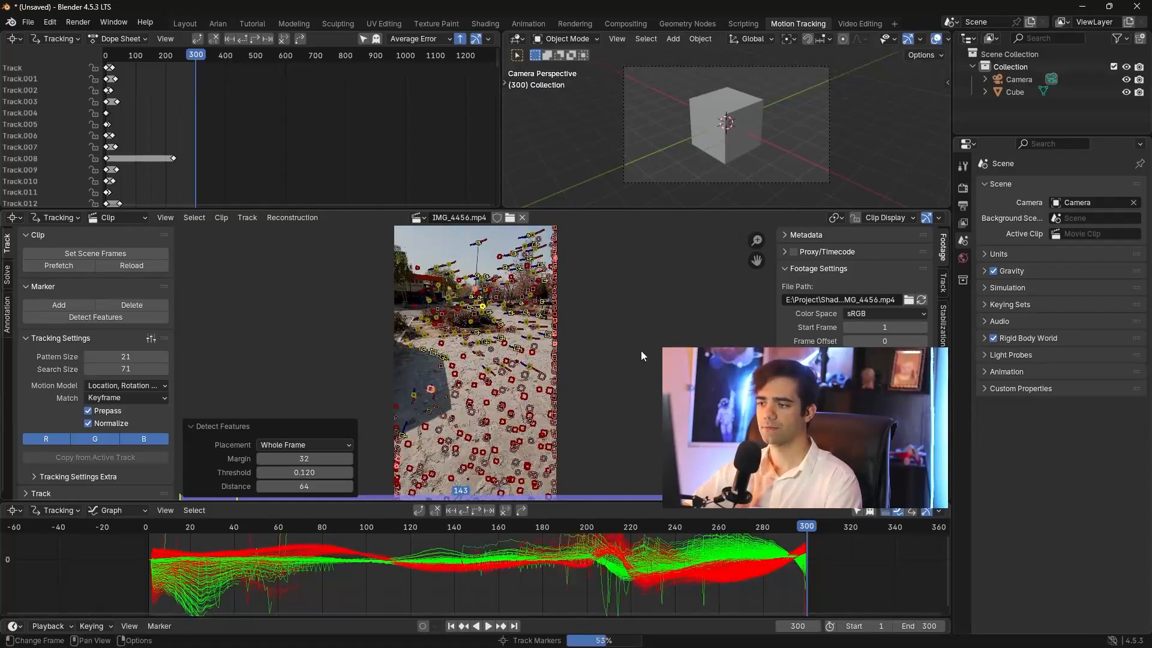
pyautogui.moveTo(617, 502); pyautogui.dragTo(623, 407)
pyautogui.scroll(-3, 549, 487)
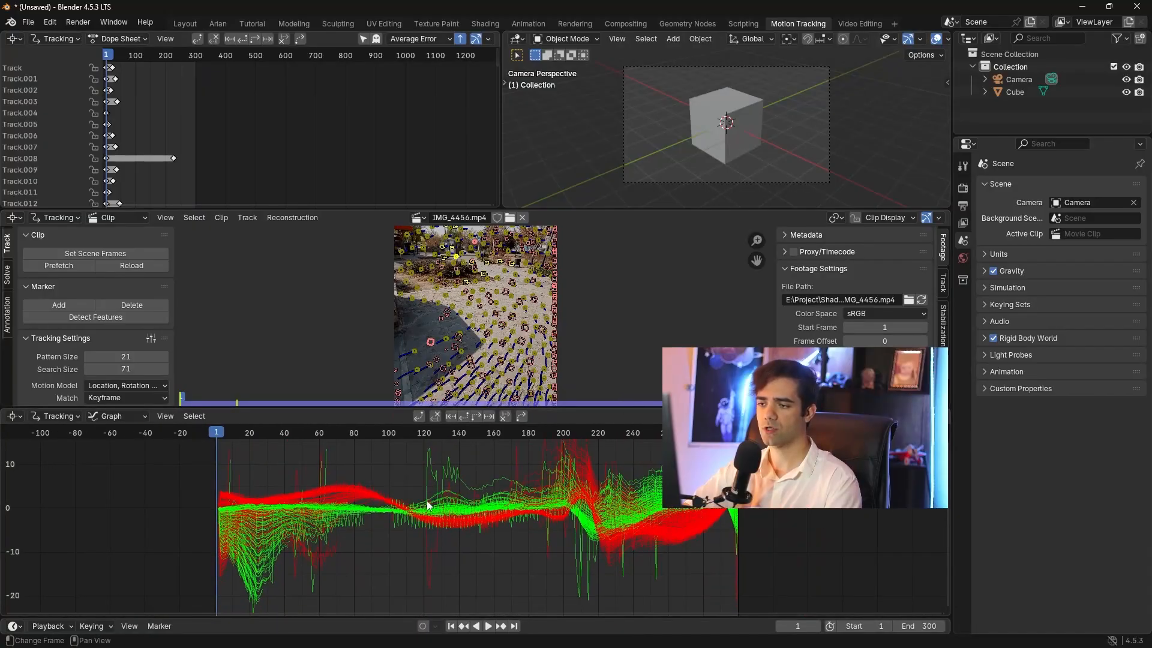
pyautogui.moveTo(244, 440); pyautogui.dragTo(217, 448)
# - Solve the camera motion with focal length, optical center and radial distortion refinement enabled
pyautogui.click(6, 274)
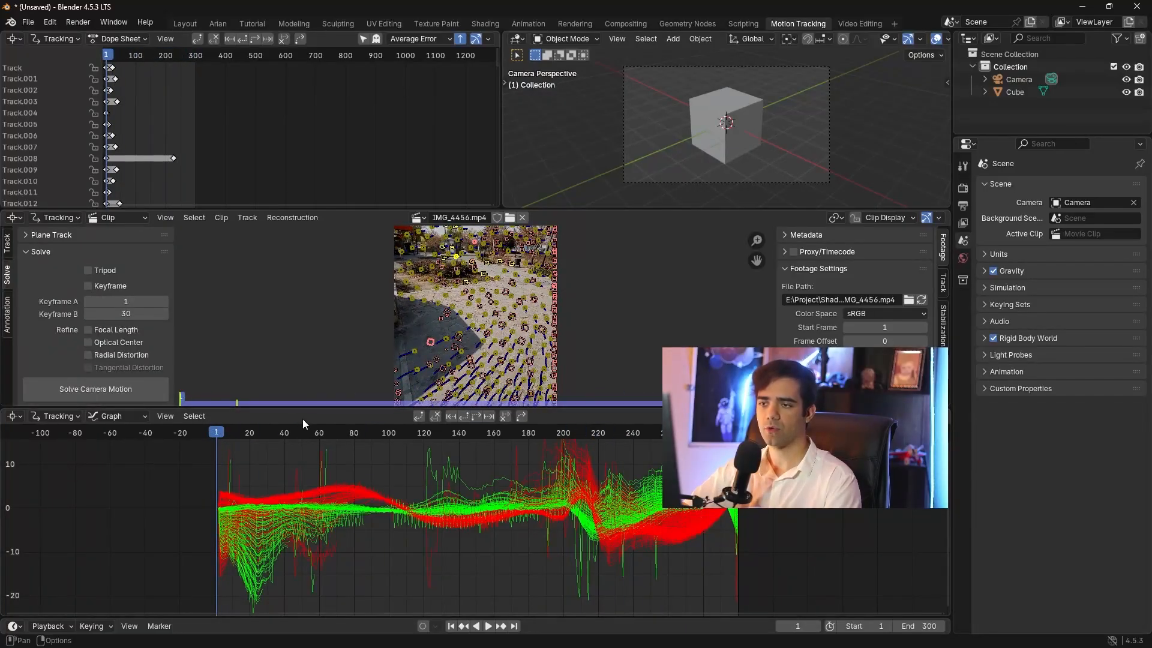
pyautogui.moveTo(302, 409); pyautogui.dragTo(302, 457)
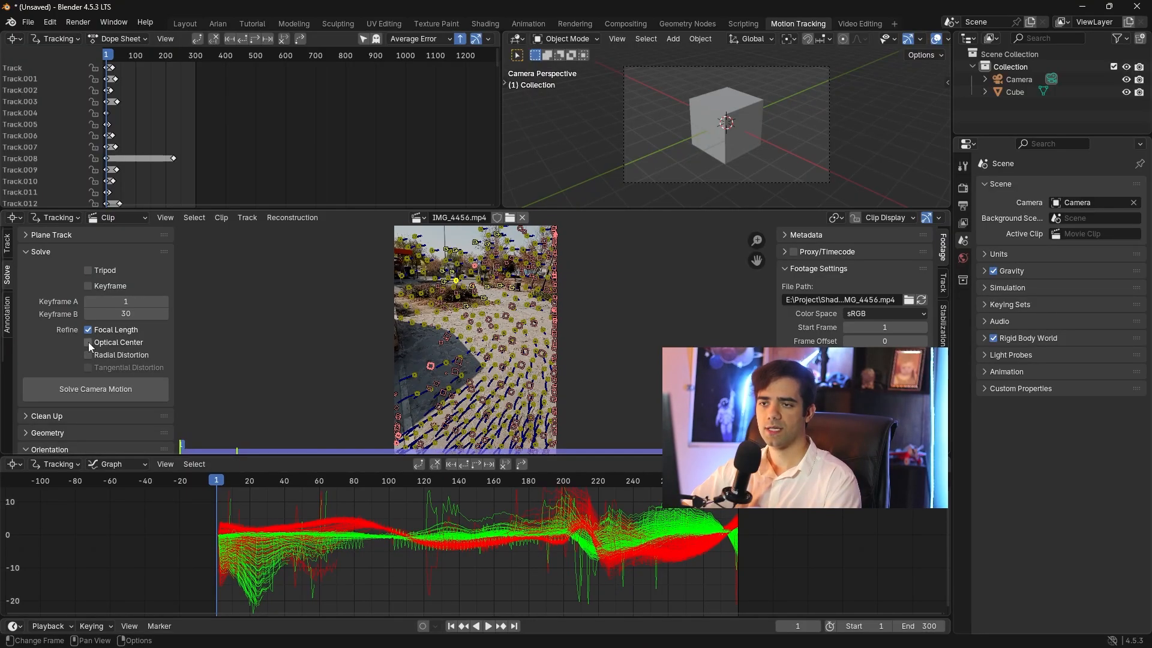
pyautogui.click(105, 357)
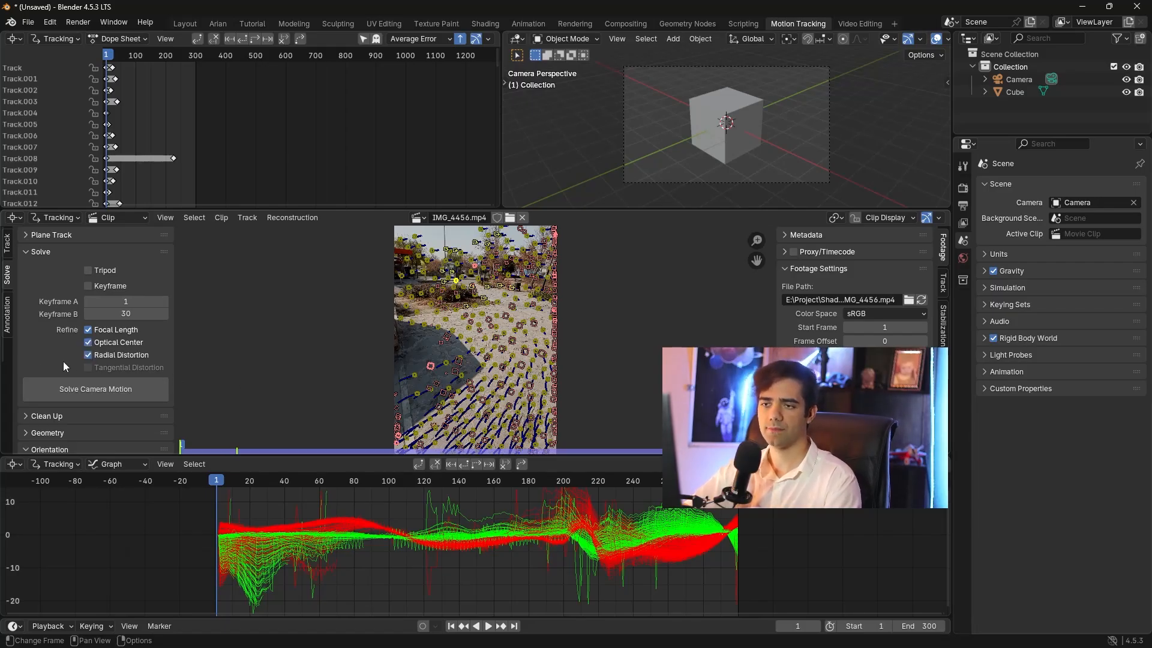
pyautogui.scroll(-2, 44, 349)
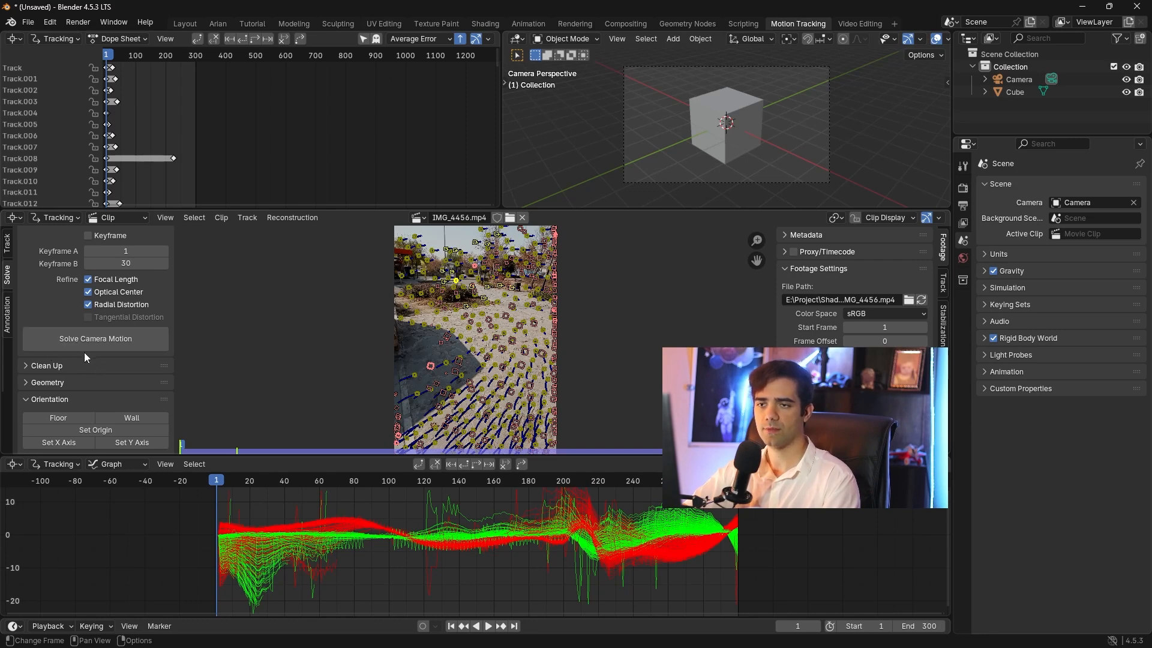
pyautogui.click(87, 343)
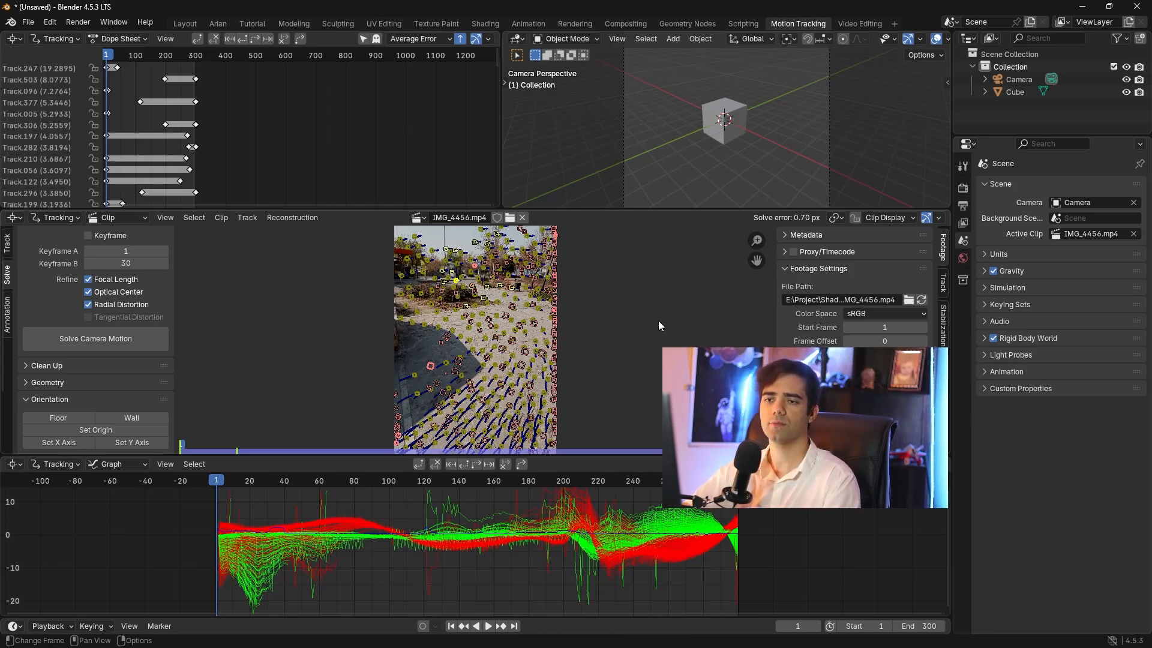
# - Filter the problematic tracks with a track threshold of 5.00 and delete them
pyautogui.click(48, 367)
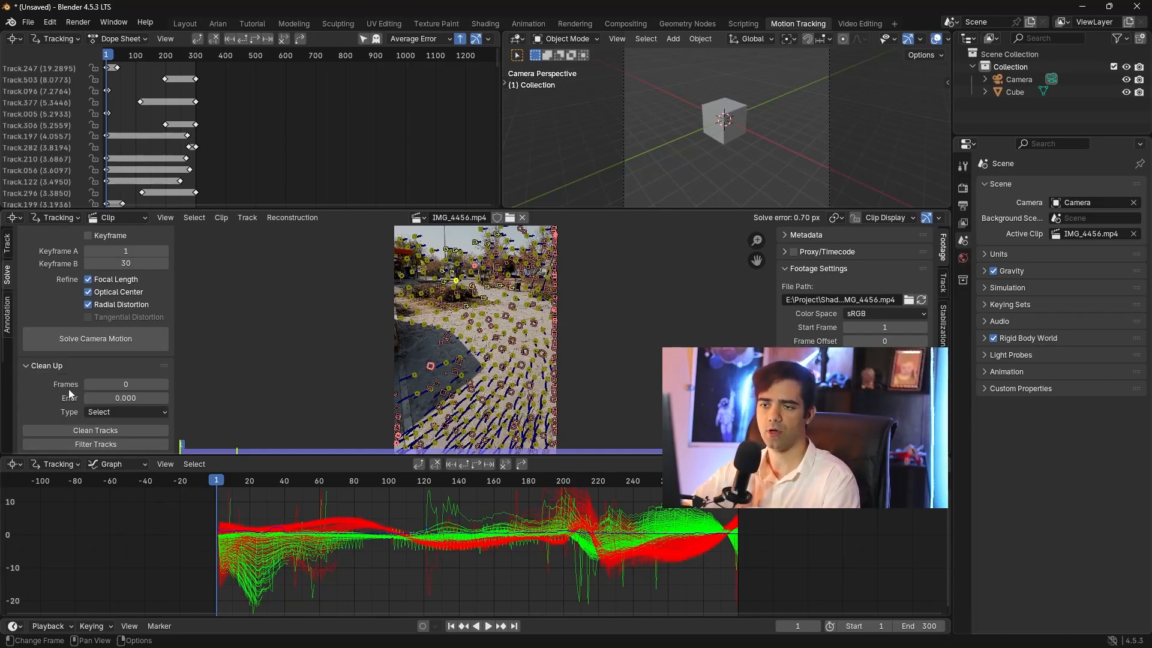
pyautogui.scroll(-2, 90, 398)
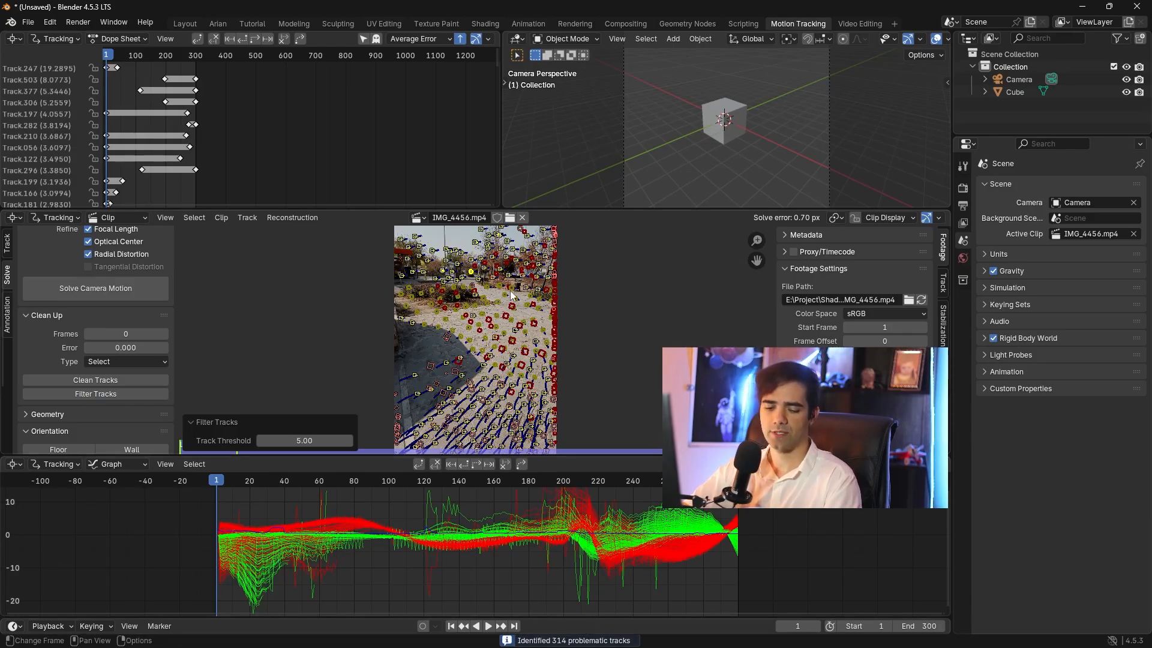
pyautogui.press('x')
pyautogui.click(492, 291)
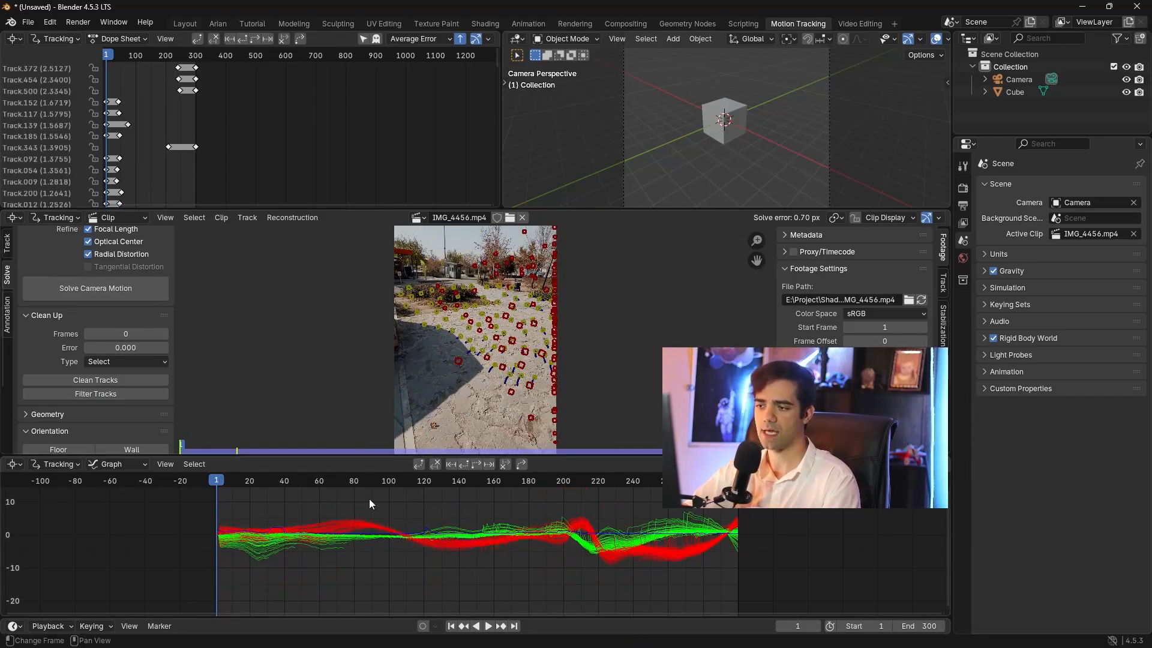
# - Solve the camera motion again with the remaining tracks and set up the tracking scene
pyautogui.scroll(3, 124, 361)
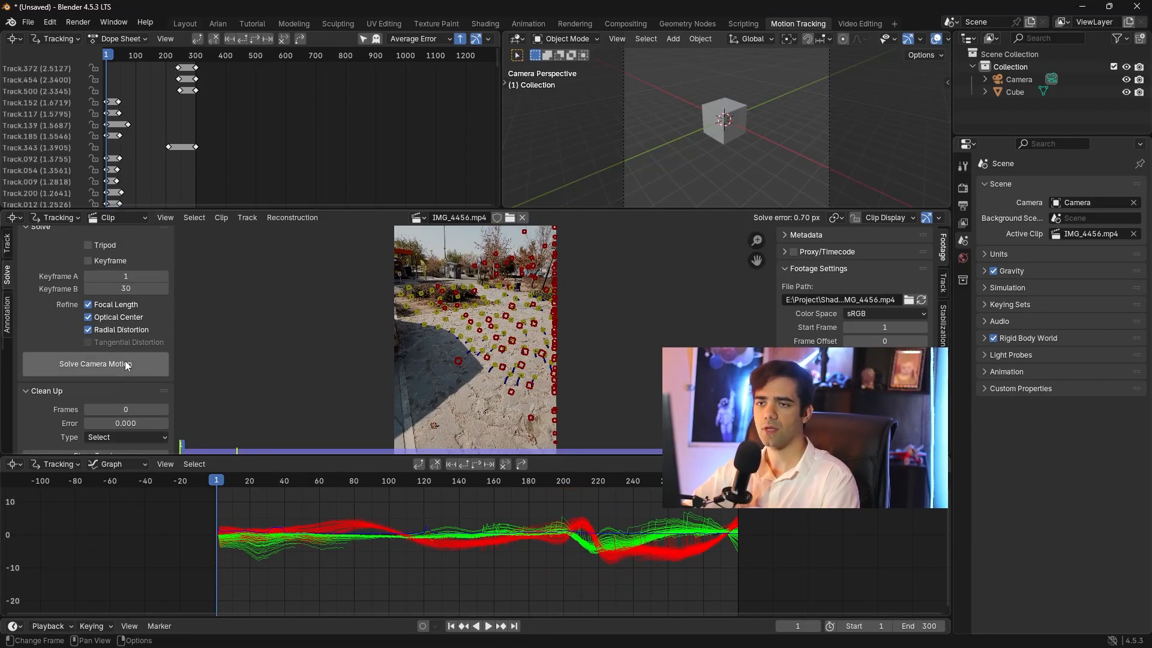
pyautogui.click(84, 364)
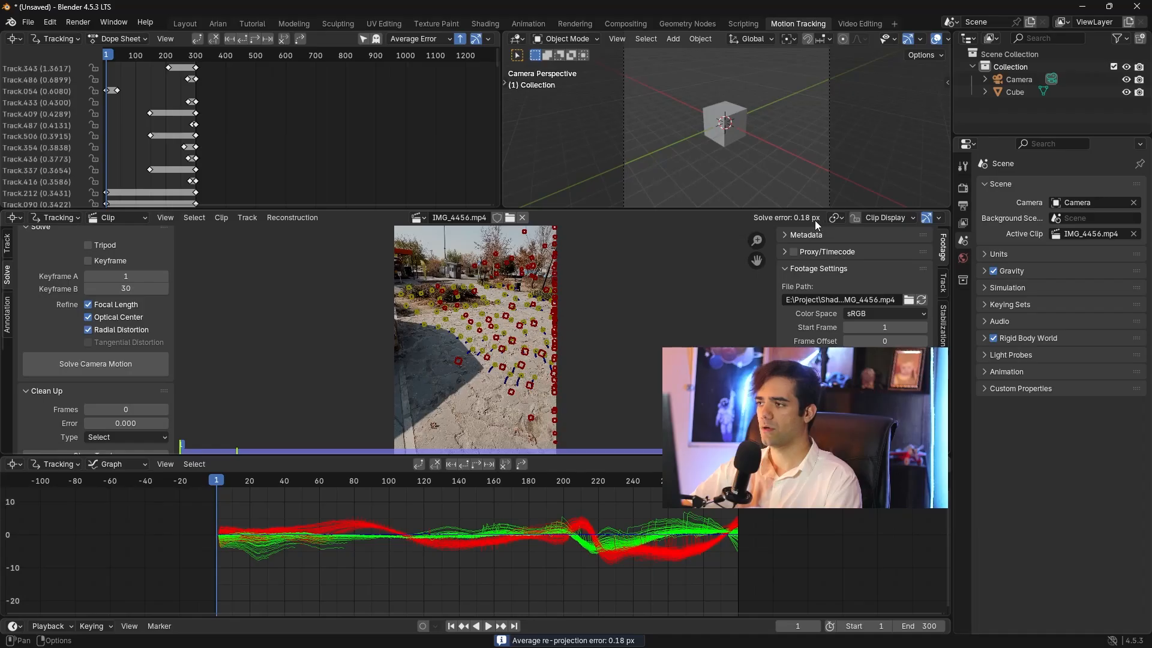
pyautogui.moveTo(260, 480); pyautogui.dragTo(225, 483)
pyautogui.scroll(-8, 71, 347)
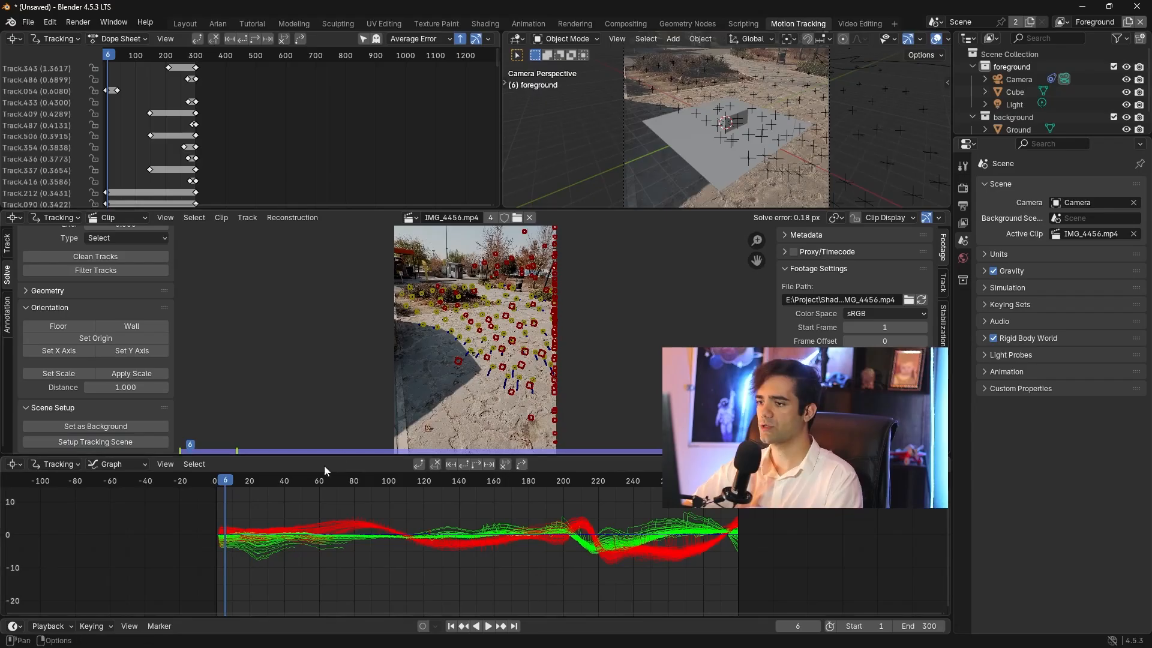
# - Select three markers on the pavement at frame 199 and define them as the floor plane
pyautogui.moveTo(311, 480); pyautogui.dragTo(415, 486)
pyautogui.moveTo(347, 495); pyautogui.dragTo(562, 481)
pyautogui.scroll(4, 488, 385)
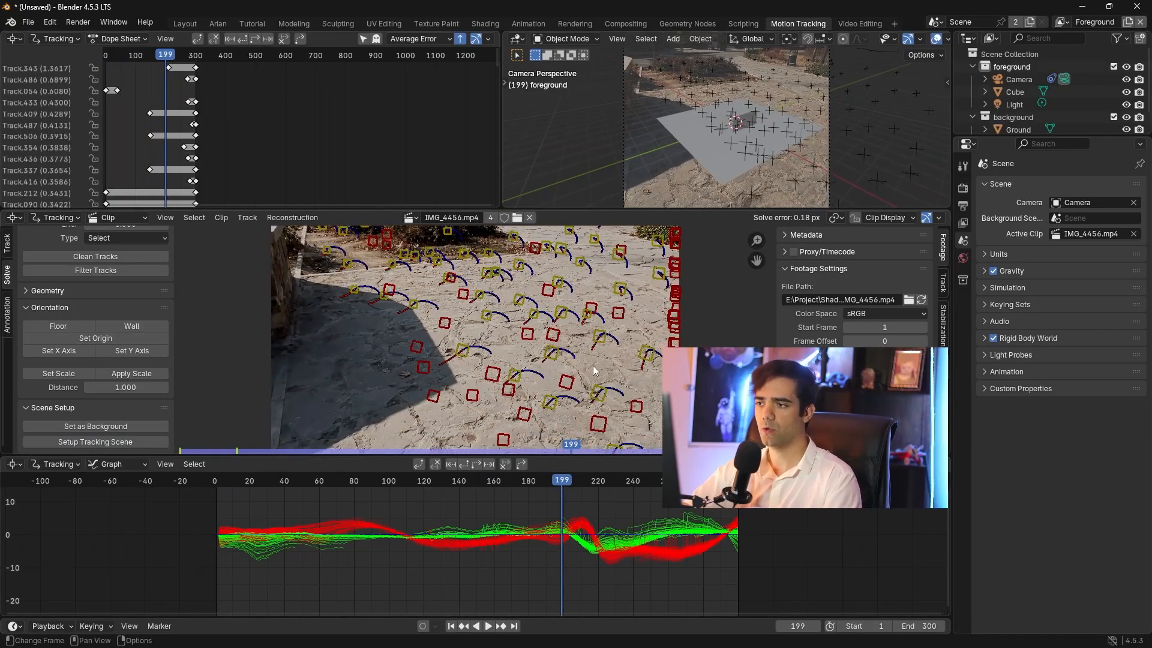
pyautogui.click(597, 339)
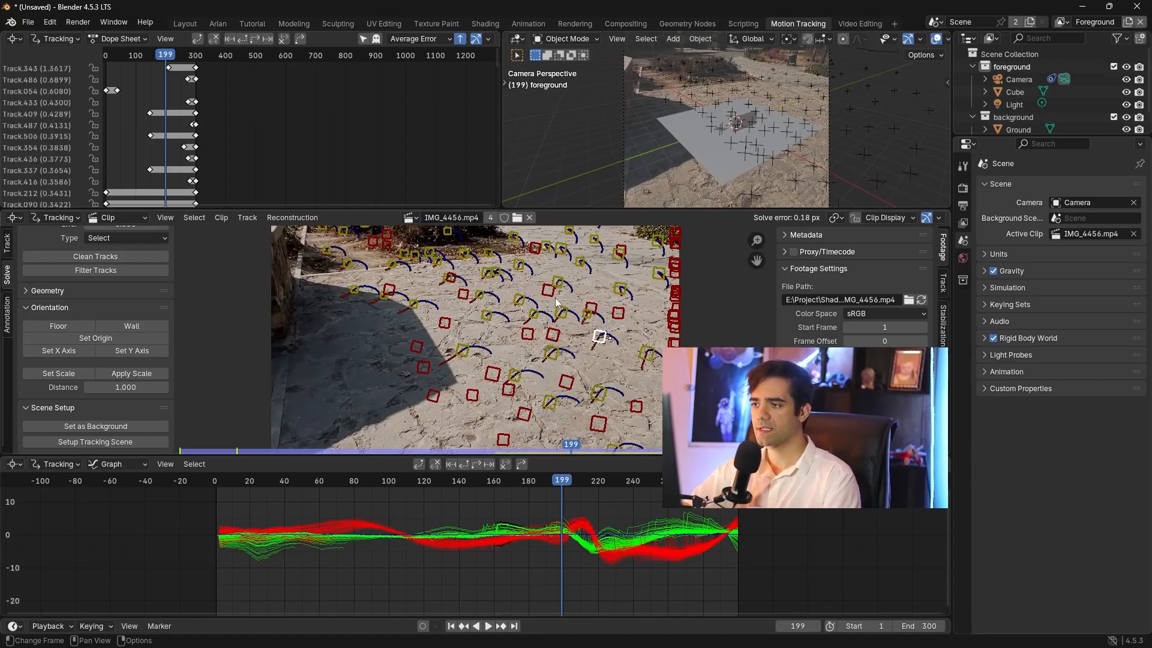
pyautogui.keyDown('shift'); pyautogui.click(519, 265); pyautogui.keyUp('shift')
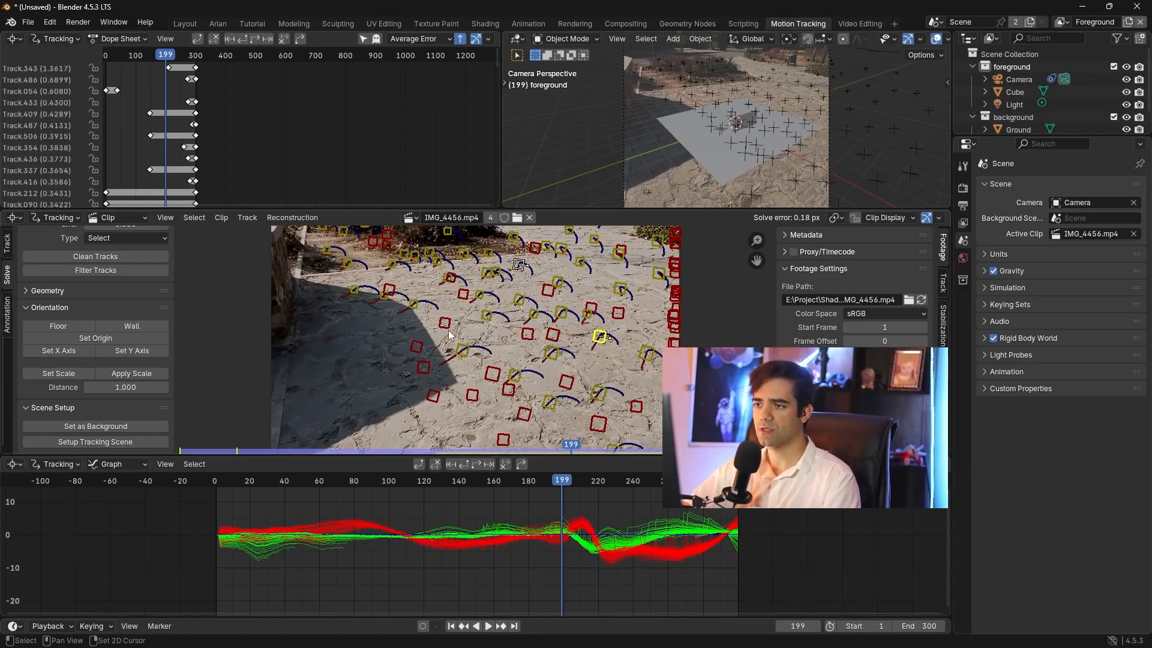
pyautogui.keyDown('shift'); pyautogui.click(462, 357); pyautogui.keyUp('shift')
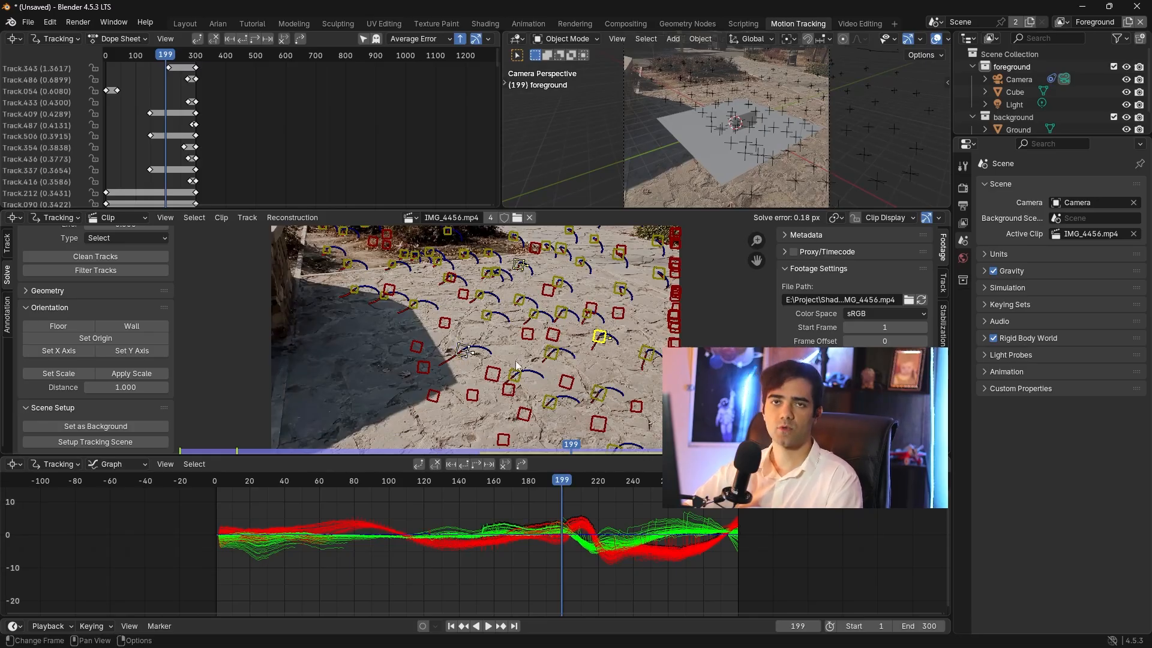
pyautogui.click(60, 329)
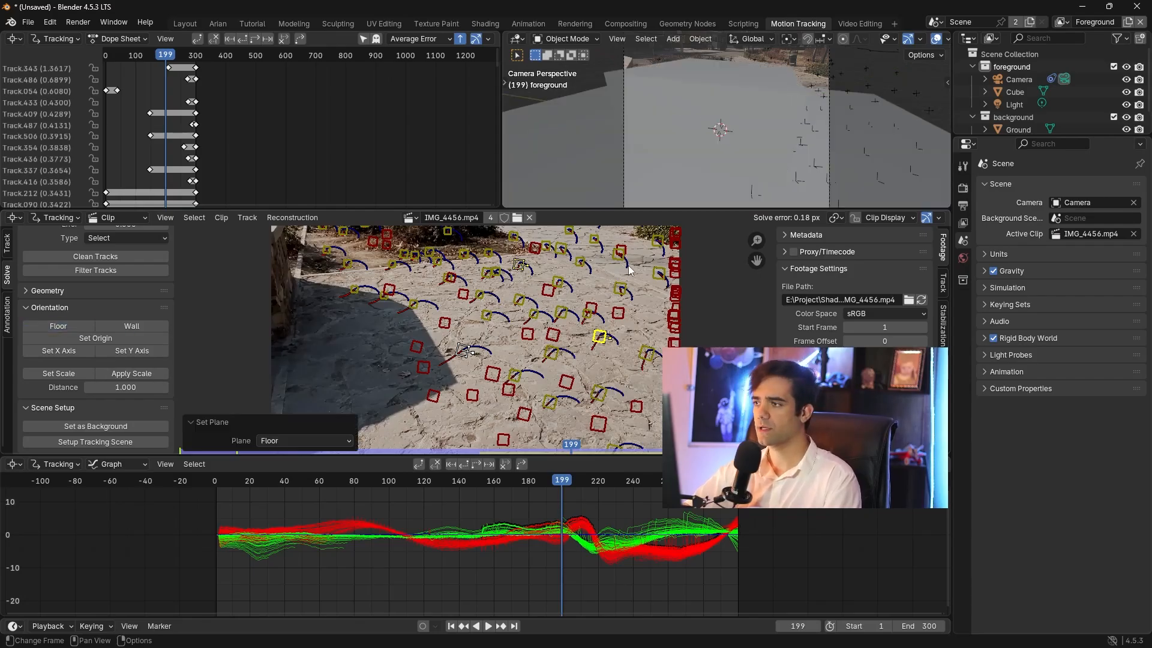
# - Set the scene origin at a single pavement marker near the middle of the footage
pyautogui.keyDown('shift'); pyautogui.click(557, 282); pyautogui.keyUp('shift')
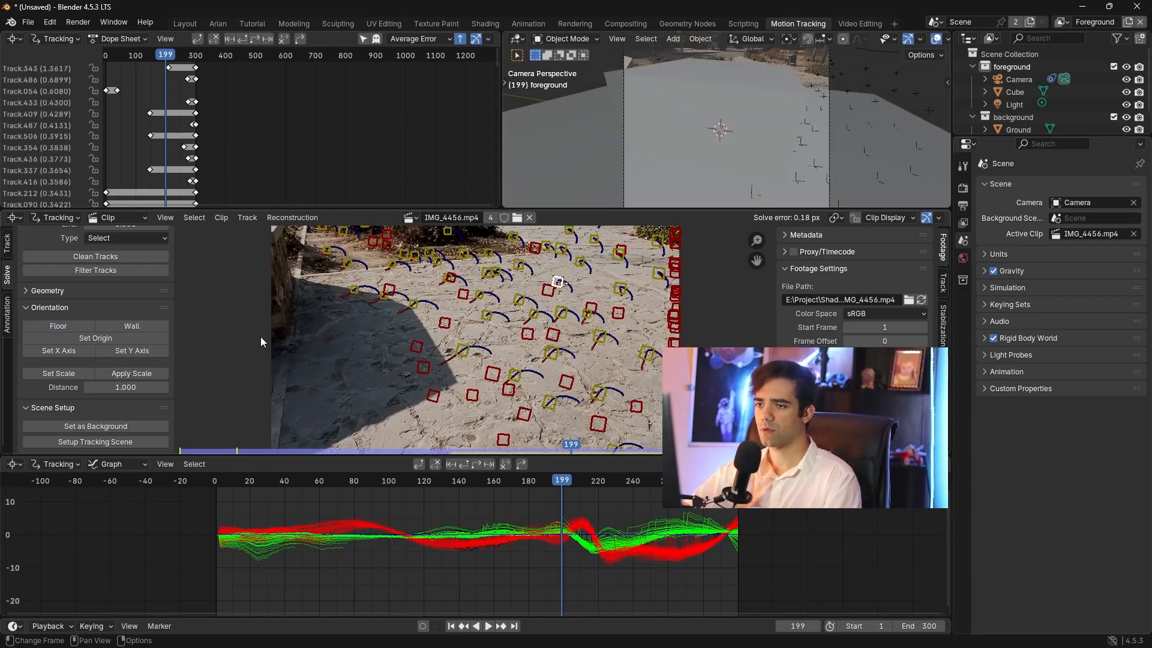
pyautogui.click(110, 338)
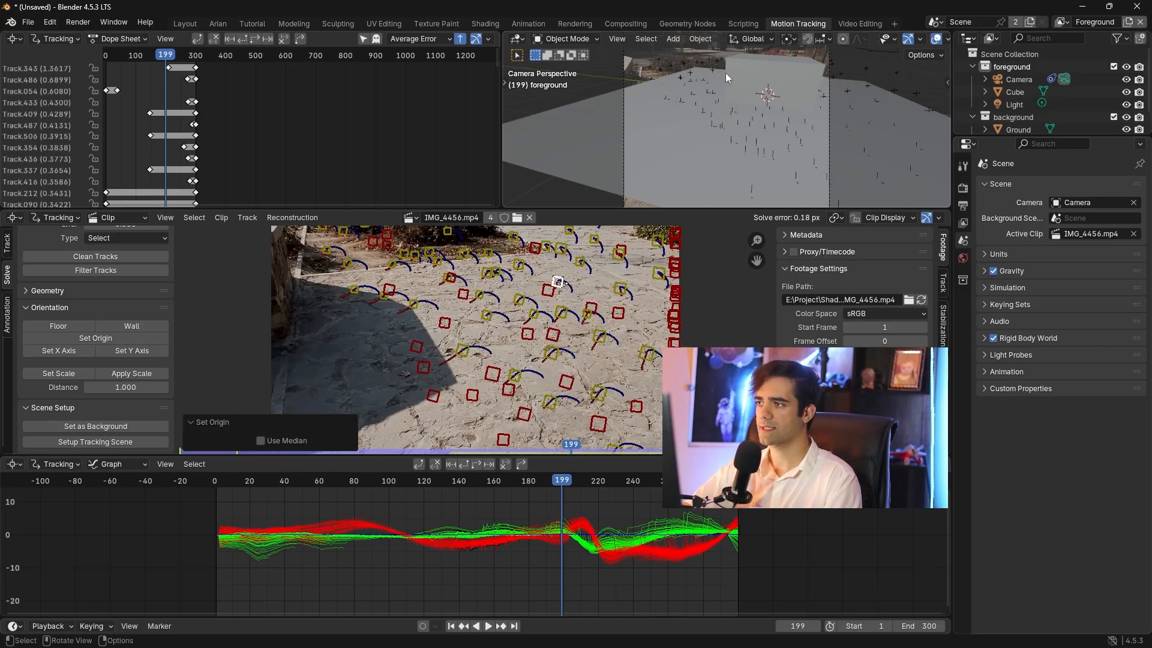
pyautogui.click(548, 311)
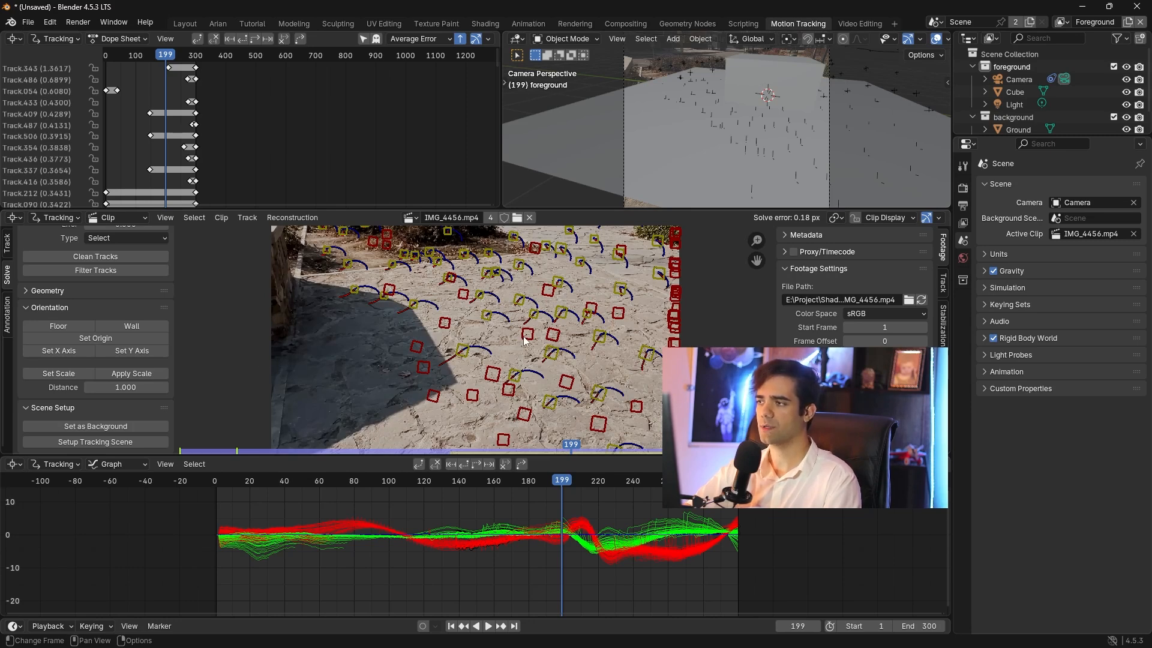
# - Play and scrub through the clip to check that the ground plane and cube stick to the footage
pyautogui.press('space')
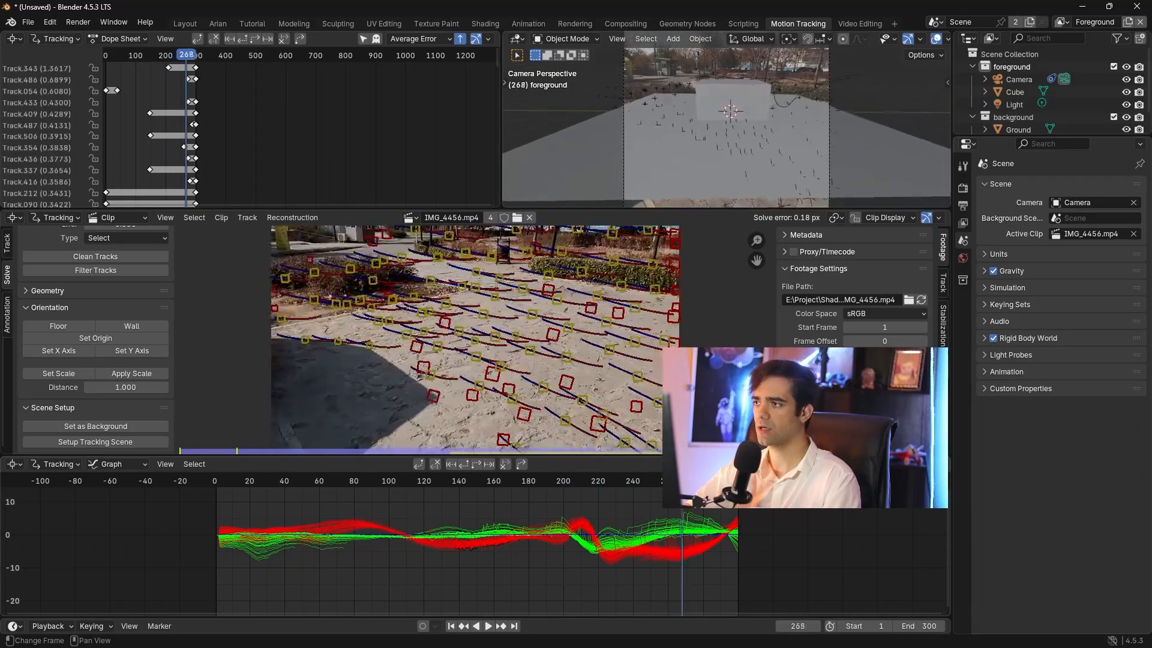
pyautogui.moveTo(697, 480); pyautogui.dragTo(539, 481)
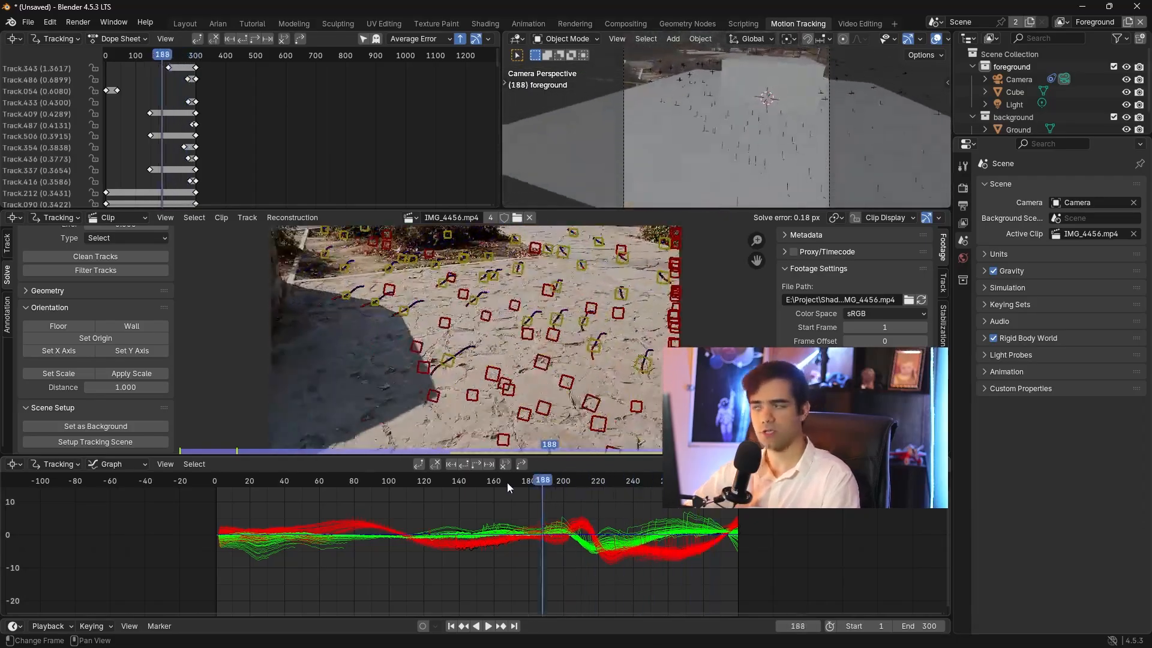
pyautogui.moveTo(612, 481); pyautogui.dragTo(655, 480)
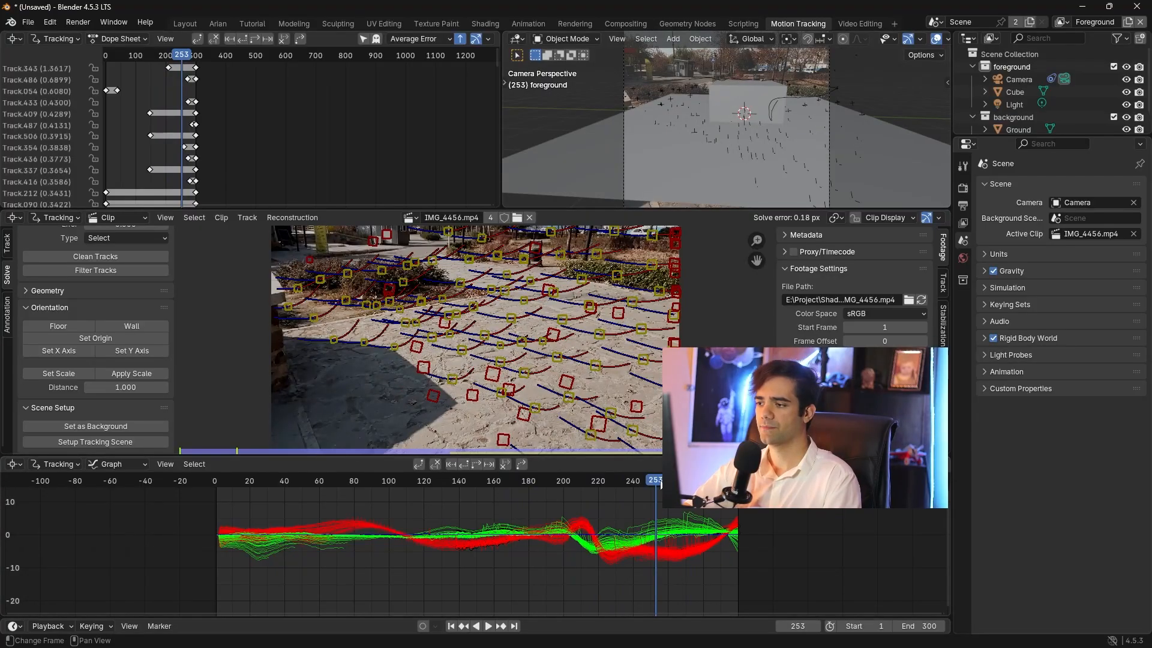
pyautogui.moveTo(661, 484); pyautogui.dragTo(627, 487)
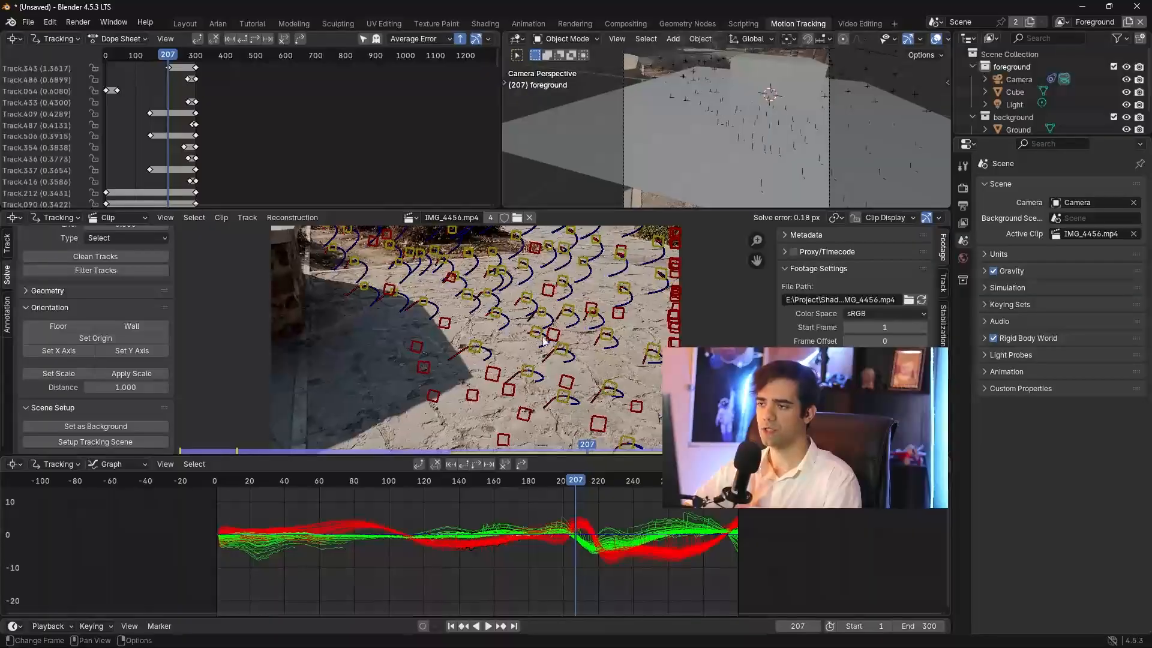
pyautogui.press('space')
pyautogui.moveTo(603, 490)
pyautogui.mouseDown()
pyautogui.moveTo(459, 489)
pyautogui.moveTo(639, 490)
pyautogui.moveTo(465, 491)
pyautogui.moveTo(585, 490)
pyautogui.mouseUp()
# - Switch to the Tutorial workspace and look through the camera in its main viewport
pyautogui.click(184, 24)
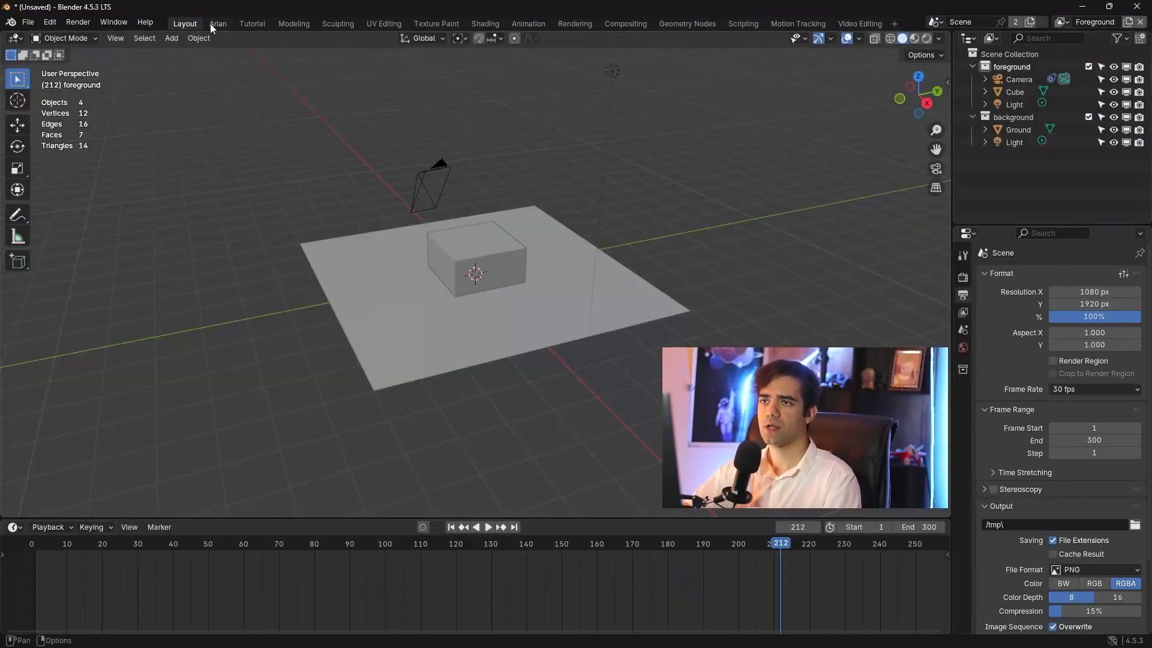
pyautogui.click(217, 24)
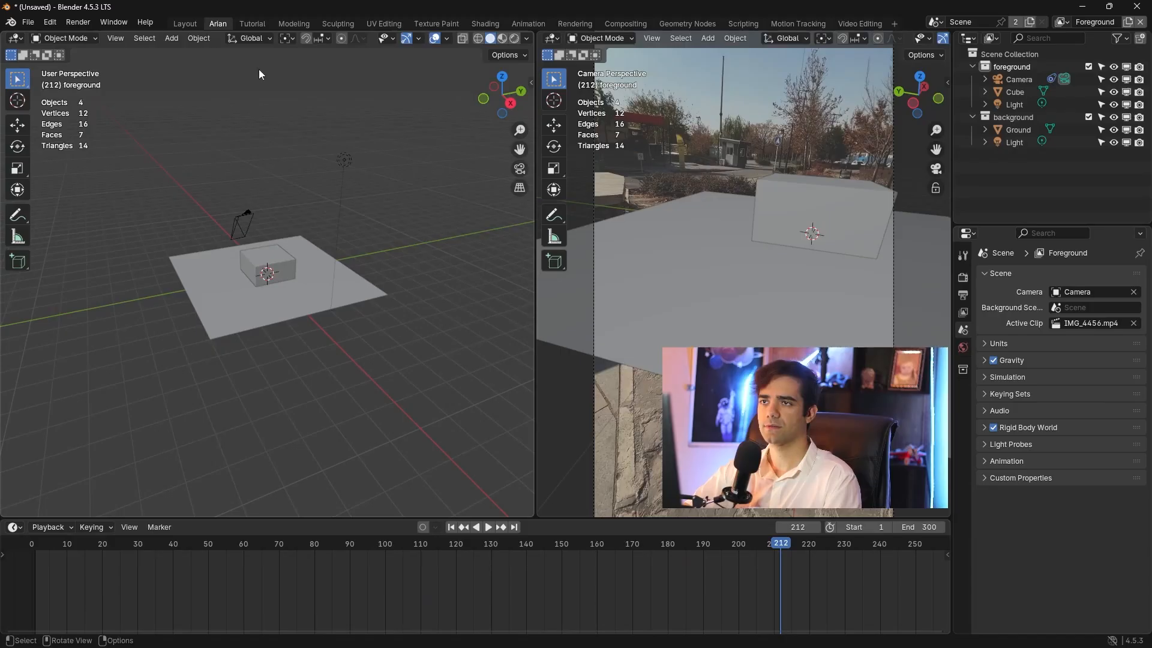
pyautogui.click(252, 24)
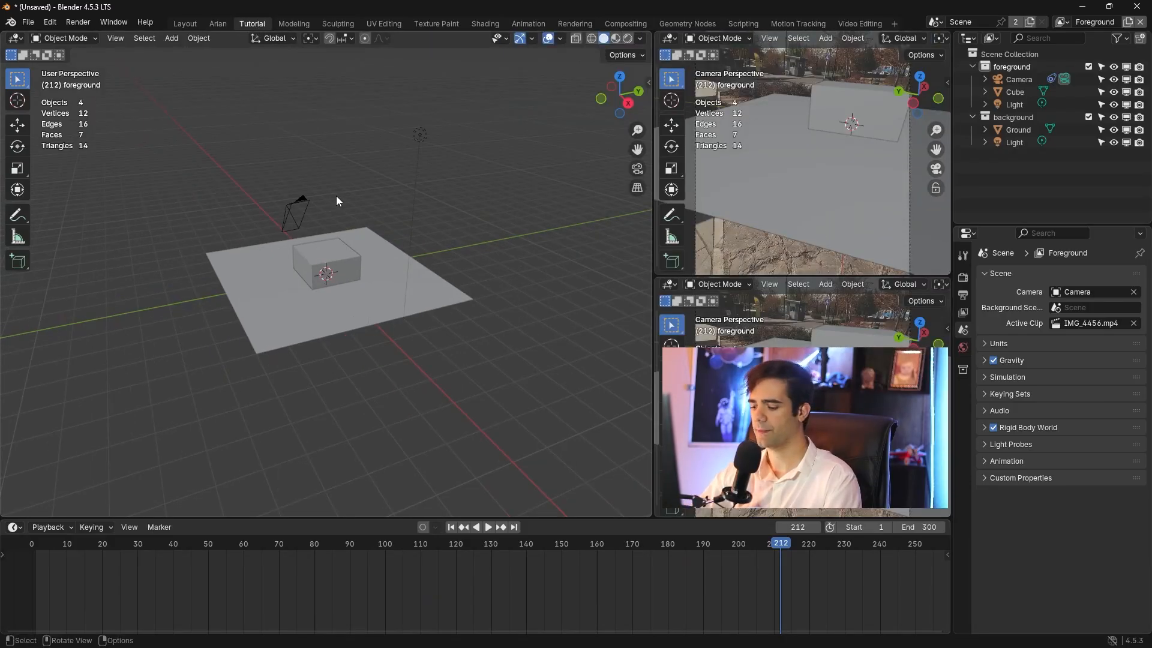
pyautogui.press('KP_0')
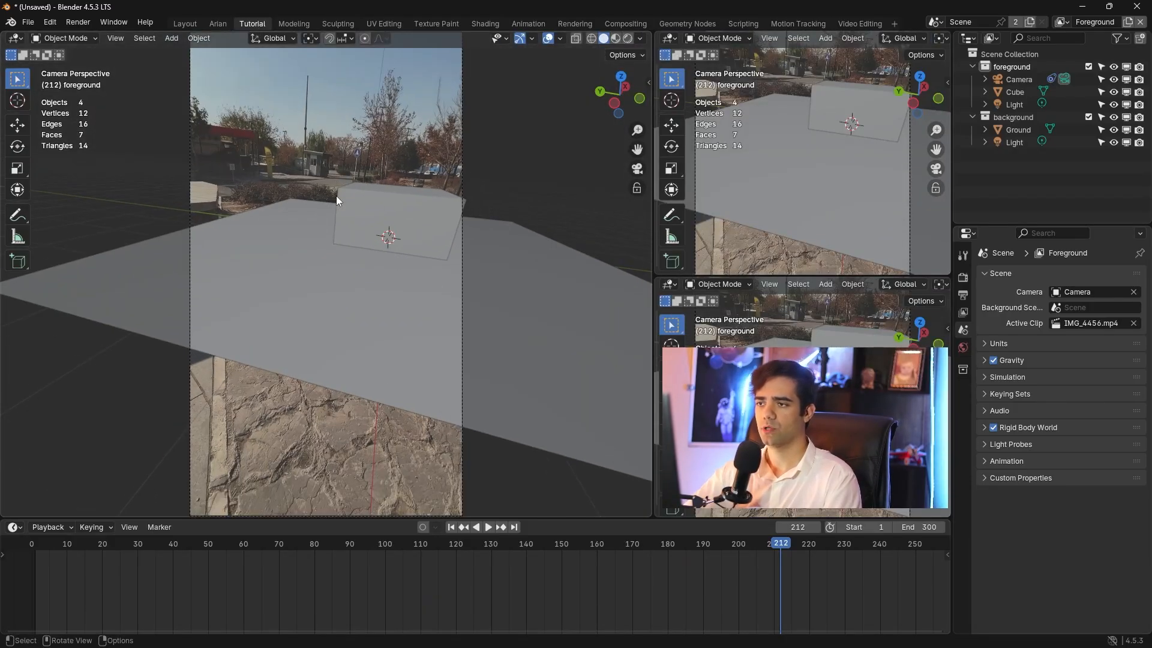
# - Set the render engine to Cycles with GPU Compute as the device
pyautogui.click(962, 278)
pyautogui.click(1072, 276)
pyautogui.click(1075, 317)
pyautogui.click(1074, 306)
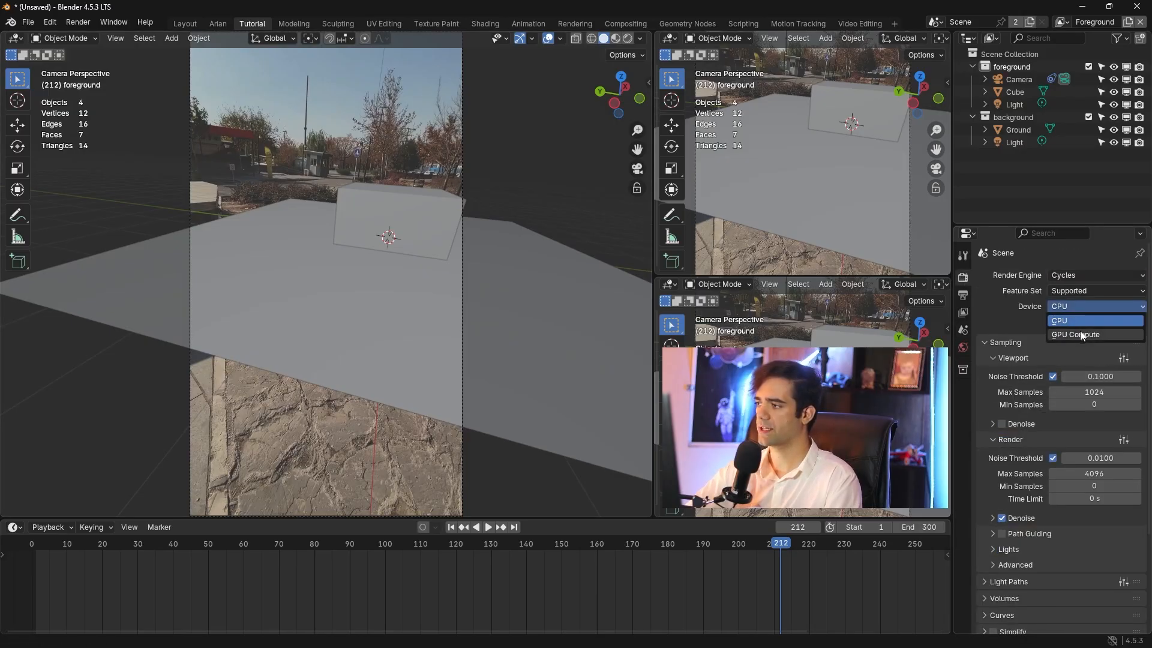
pyautogui.click(1079, 335)
# - Enable viewport denoising and set the denoiser to OptiX for both the viewport and the final render
pyautogui.click(1001, 423)
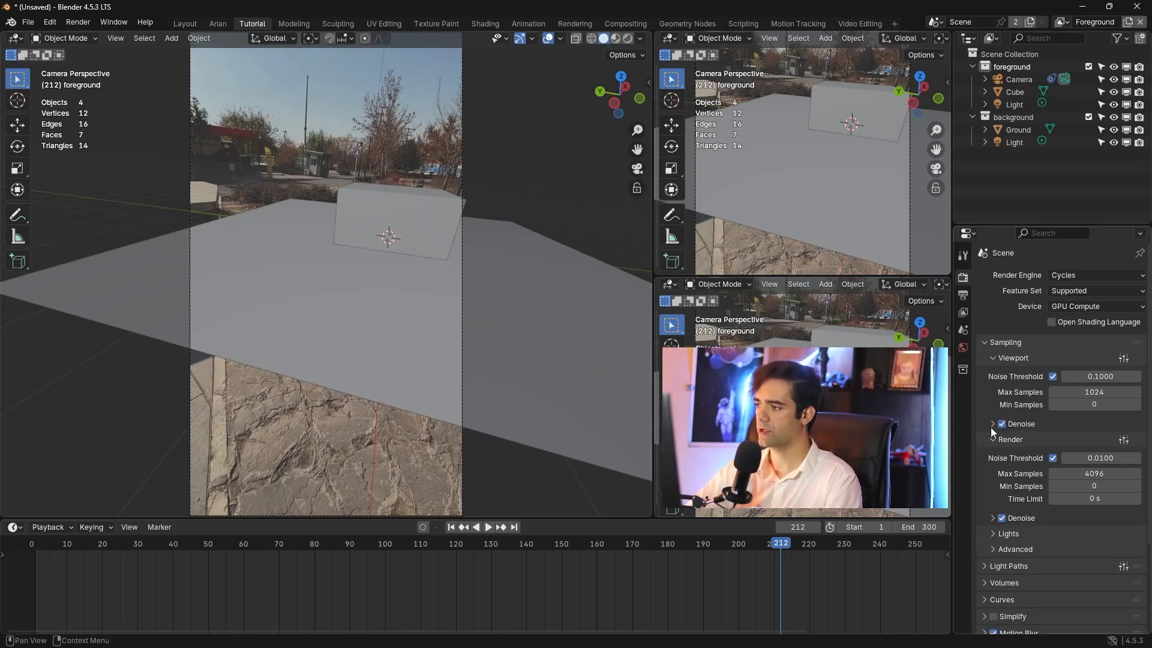
pyautogui.click(993, 424)
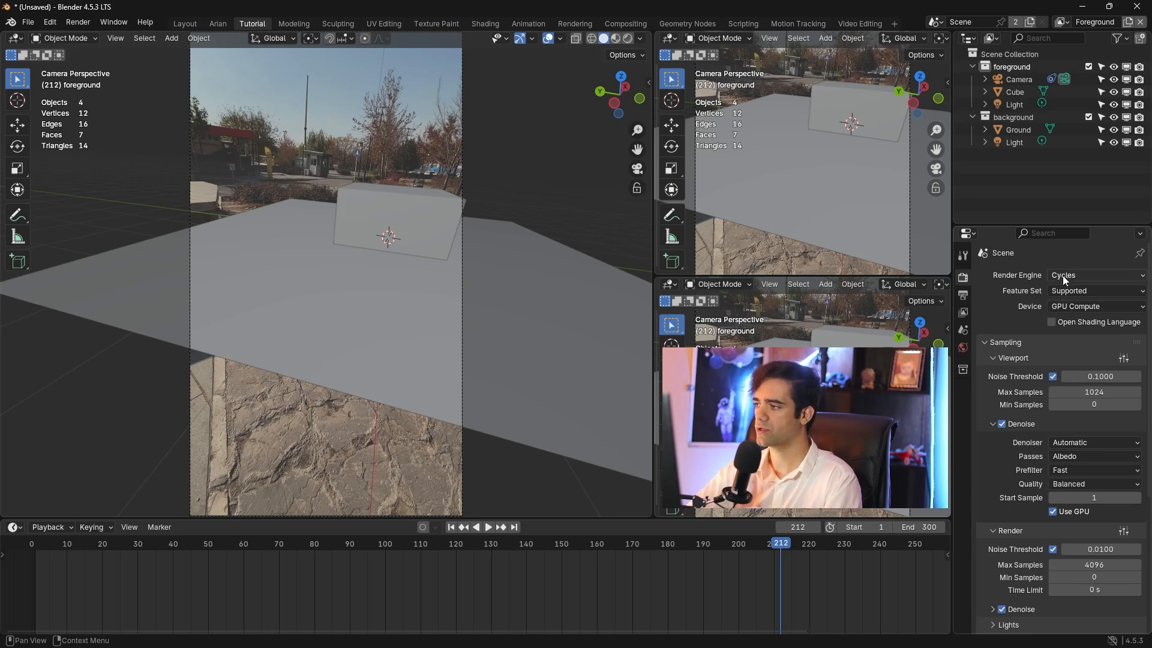
pyautogui.click(1082, 442)
pyautogui.click(1067, 470)
pyautogui.scroll(-3, 1020, 456)
pyautogui.click(996, 492)
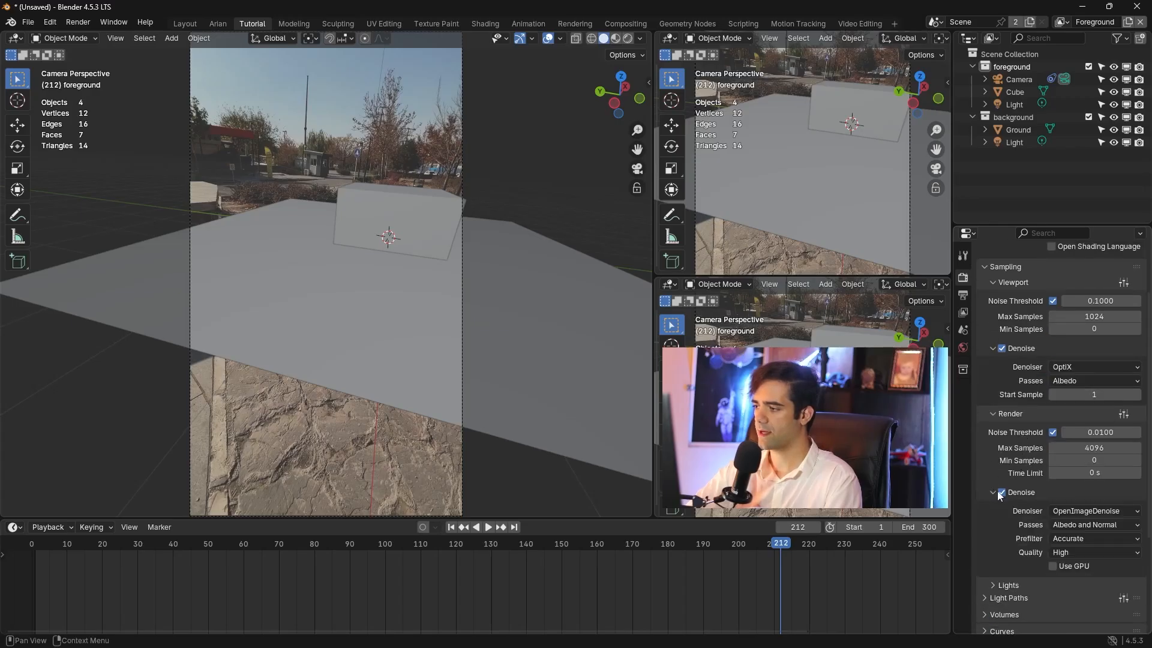
pyautogui.click(1071, 510)
pyautogui.click(1062, 527)
pyautogui.scroll(-4, 1009, 506)
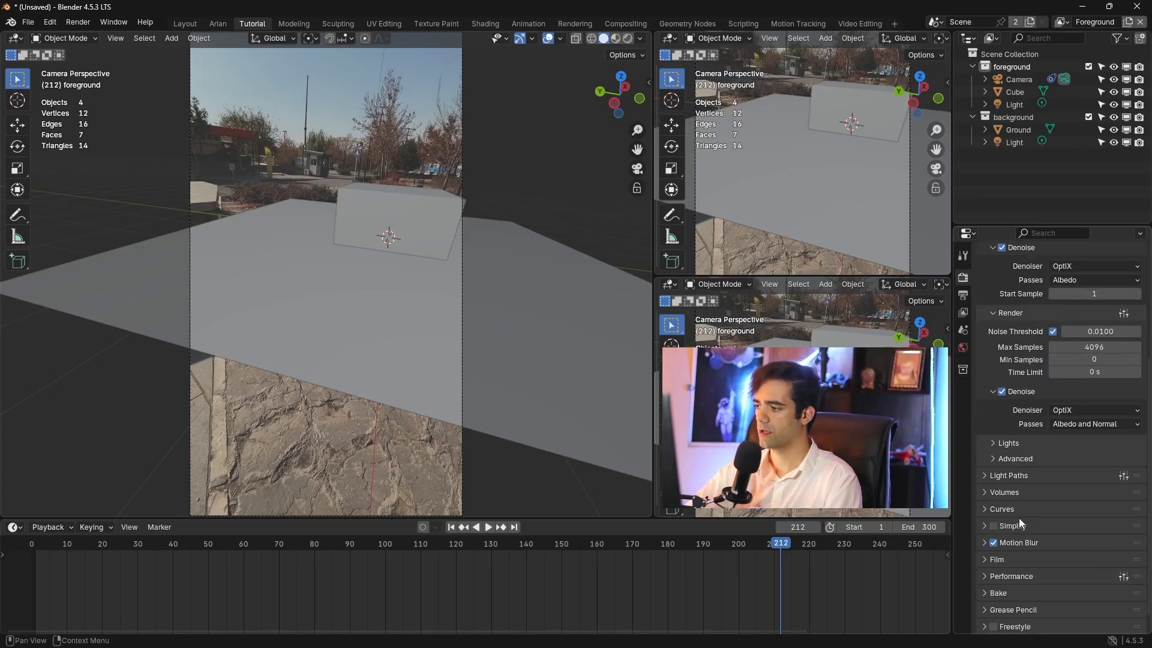
# - Show the camera view in rendered shading at frame 204 and enable a transparent film with transparent glass
pyautogui.scroll(-1, 1022, 498)
pyautogui.click(1008, 540)
pyautogui.scroll(-4, 1009, 540)
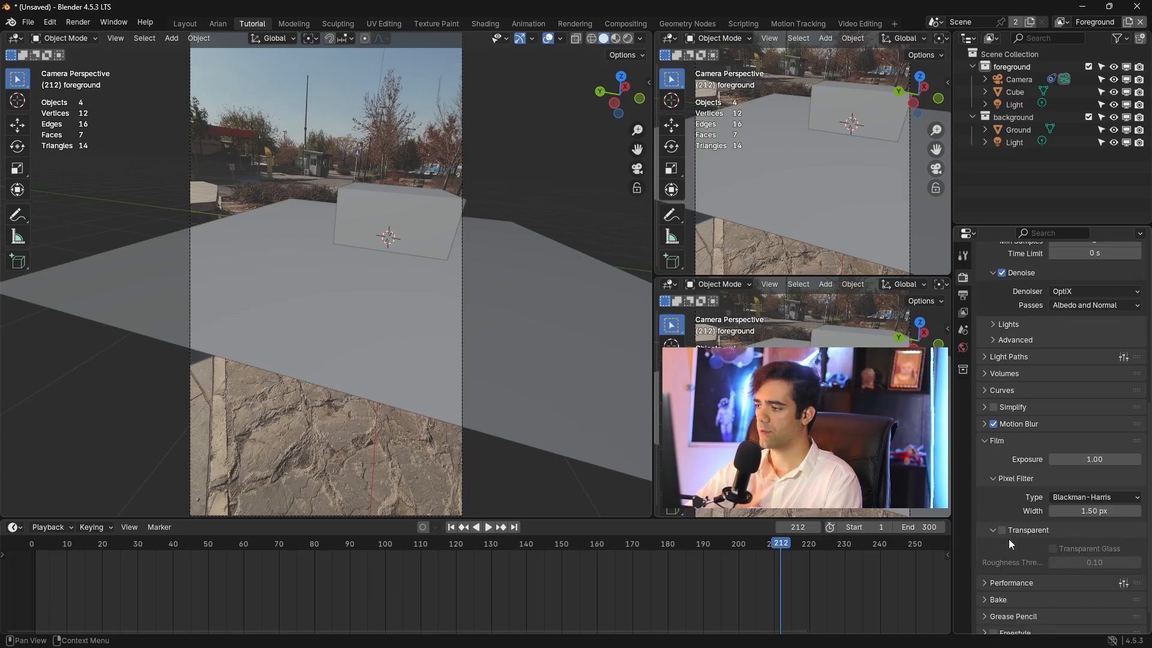
pyautogui.scroll(-1, 1008, 539)
pyautogui.click(627, 38)
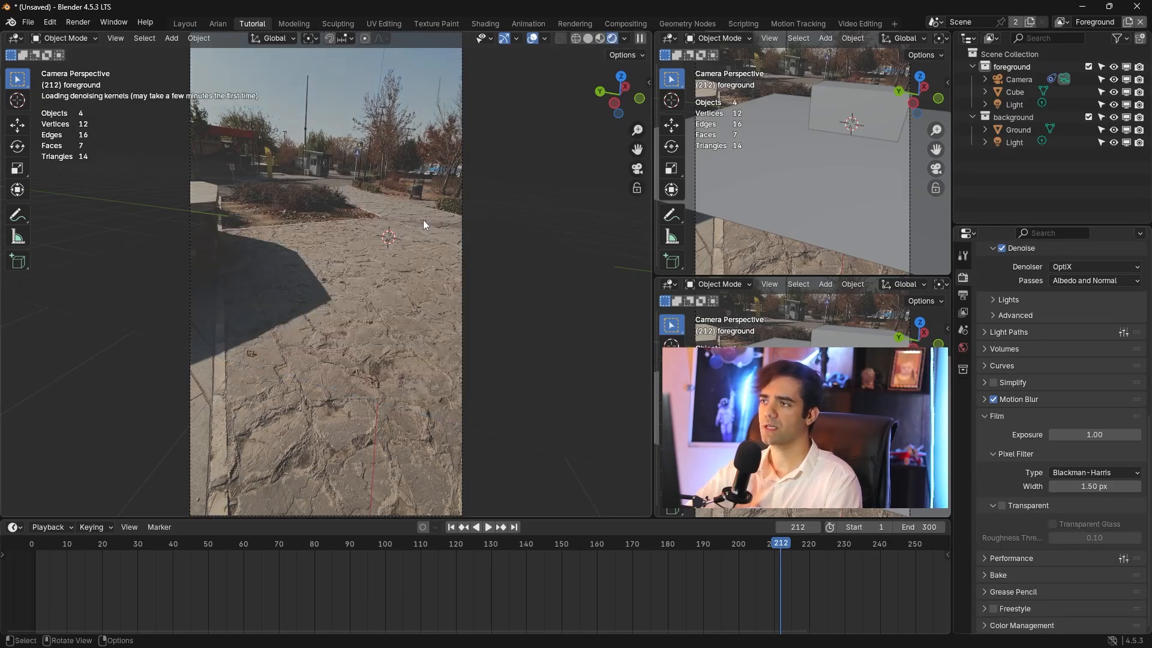
pyautogui.moveTo(780, 543); pyautogui.dragTo(752, 543)
pyautogui.click(1001, 505)
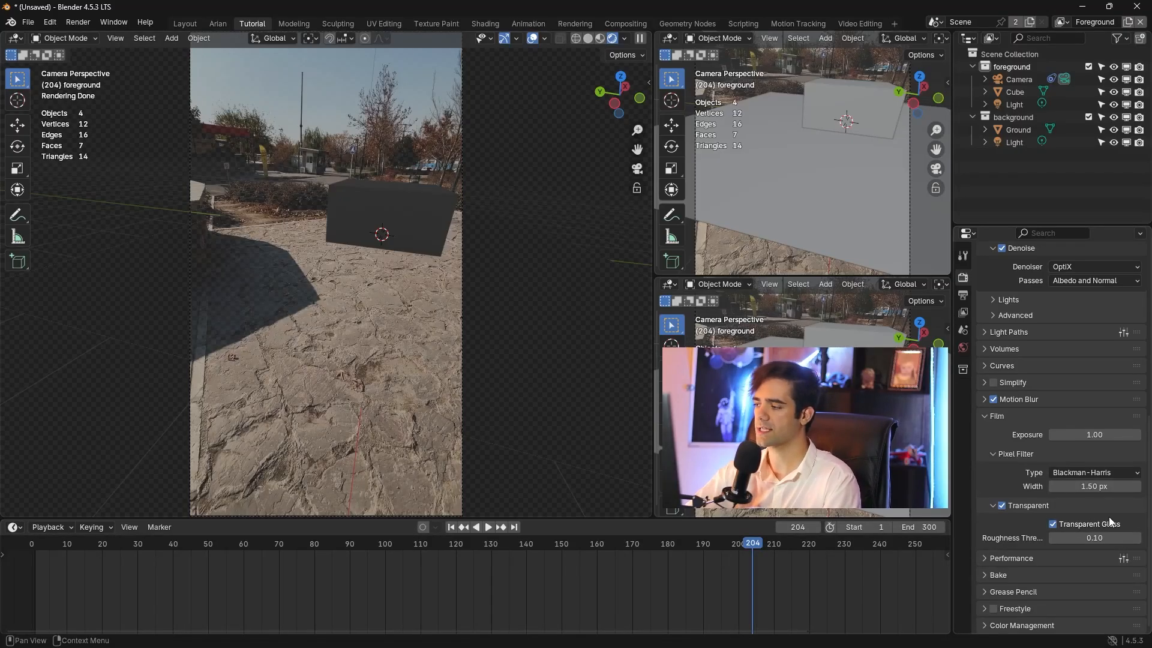
# - Raise the cube on the ground plane and try scaling it down
pyautogui.click(441, 209)
pyautogui.press('g')
pyautogui.click(412, 194)
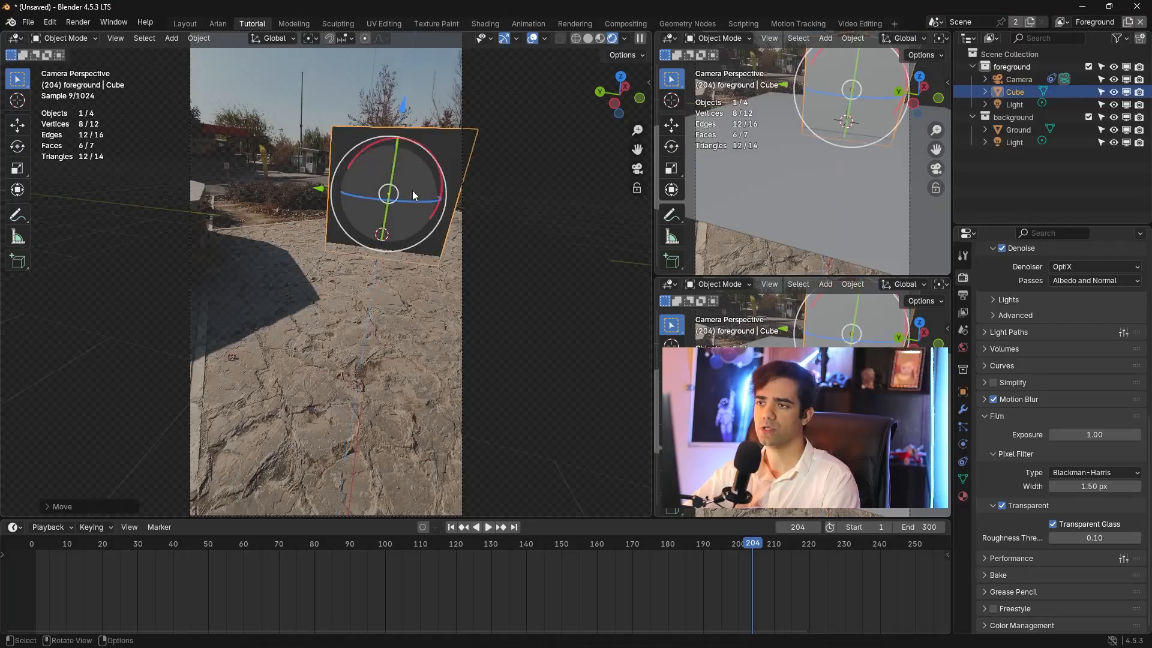
pyautogui.moveTo(854, 152)
pyautogui.mouseDown(button='middle')
pyautogui.moveTo(814, 183)
pyautogui.moveTo(836, 149)
pyautogui.mouseUp(button='middle')
pyautogui.press('s')
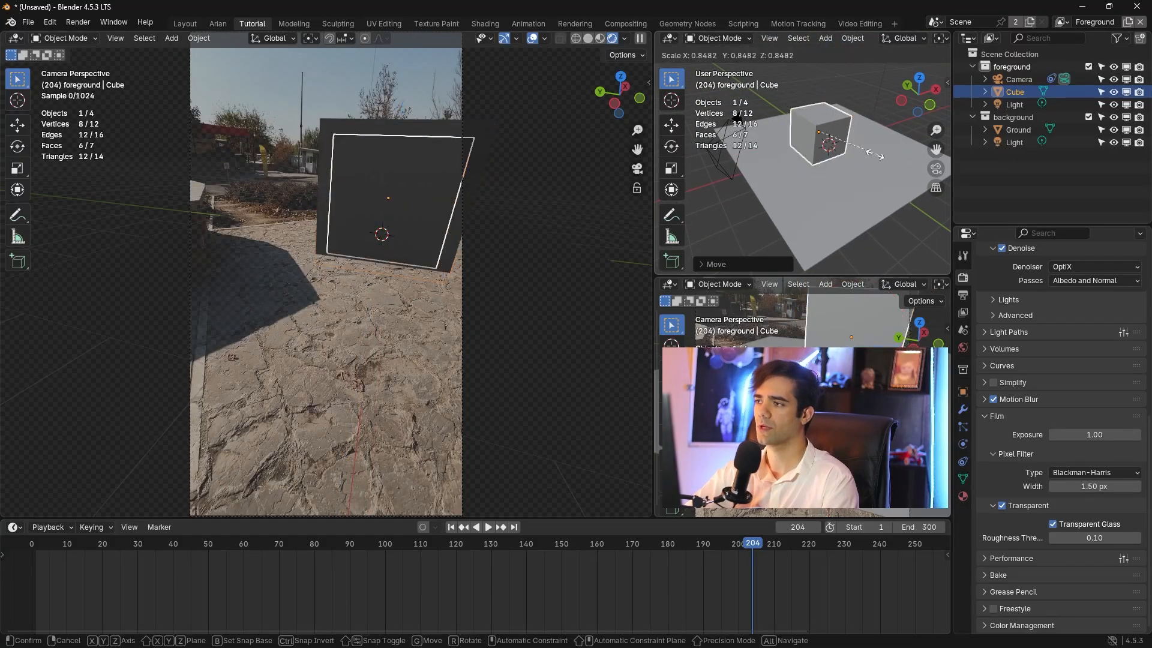
pyautogui.click(864, 128)
# - Delete the cube and add a monkey mesh in its place
pyautogui.press('x')
pyautogui.click(833, 132)
pyautogui.hotkey('shift', 'a')
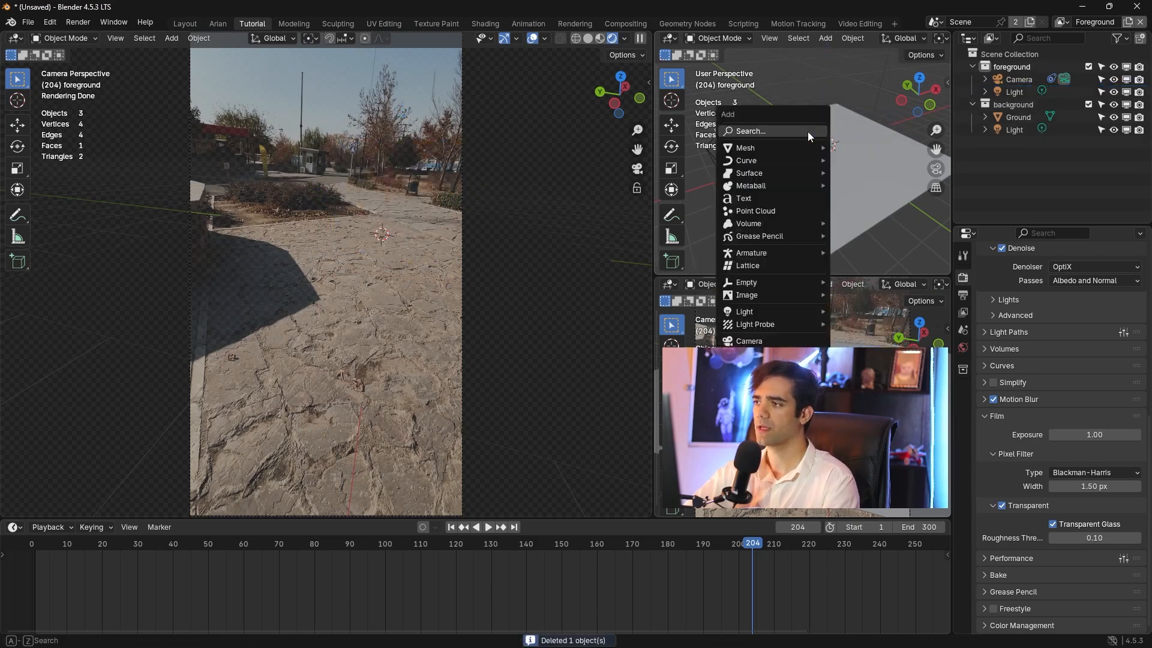
pyautogui.moveTo(796, 150)
pyautogui.click(876, 265)
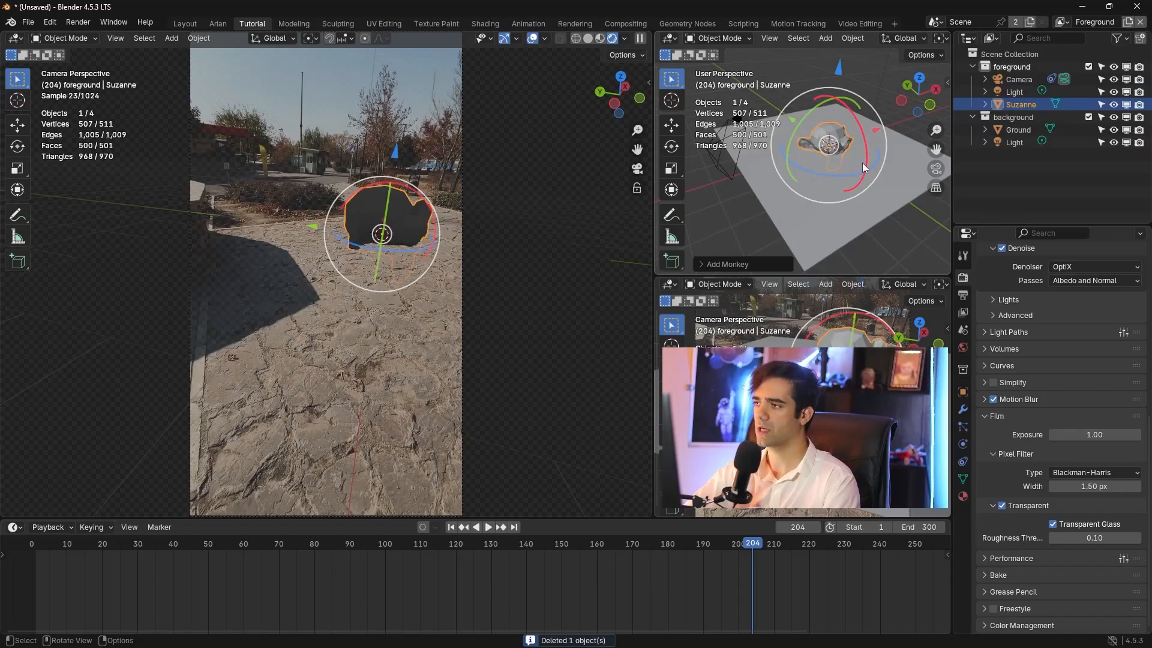
# - Scale the monkey head down and raise it above the ground plane
pyautogui.press('s')
pyautogui.click(814, 114)
pyautogui.press('g')
pyautogui.click(862, 166)
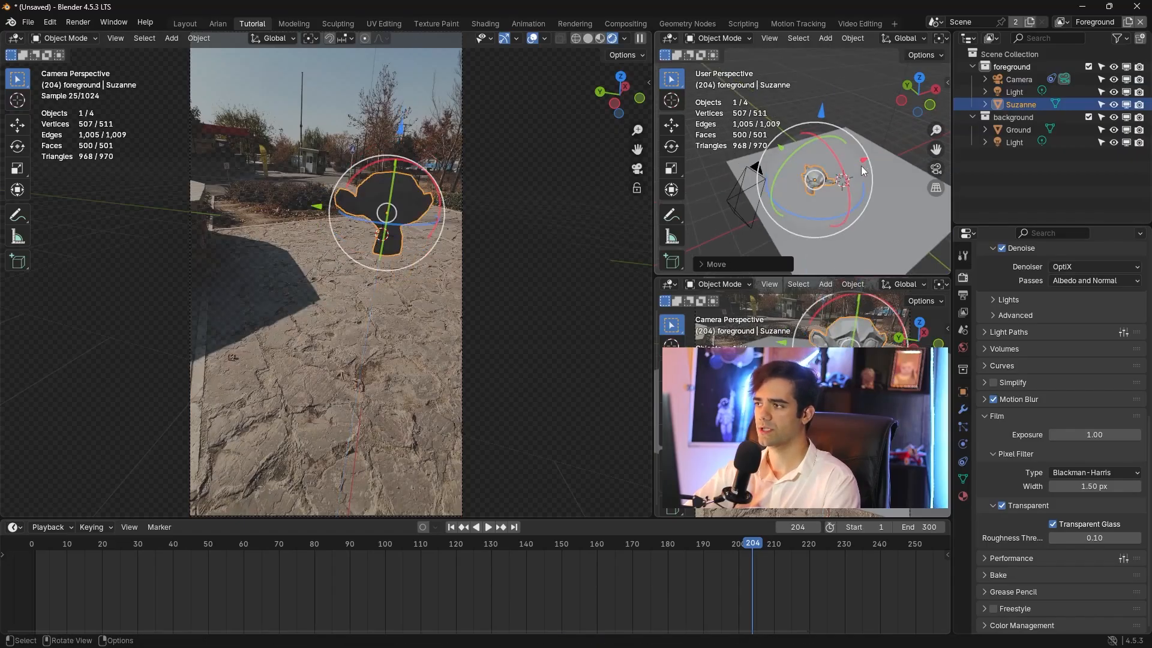
# - Go to frame 53, tilt the monkey head and reposition it within the camera view, settled near the ground plane
pyautogui.scroll(3, 869, 153)
pyautogui.scroll(-3, 811, 169)
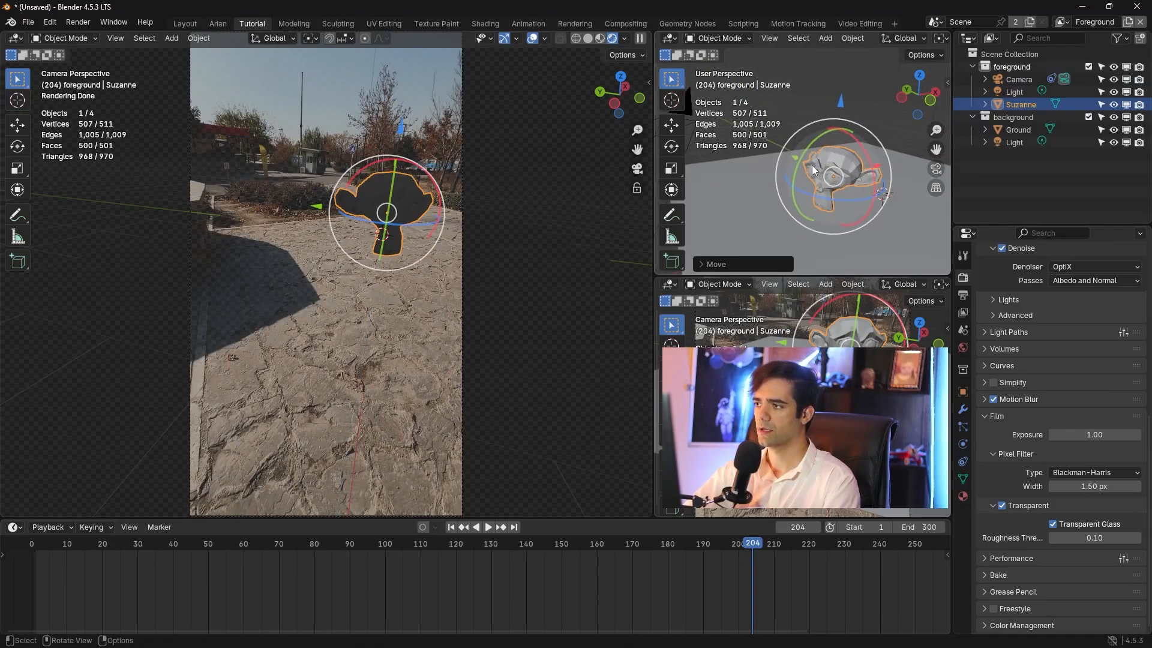
pyautogui.moveTo(810, 170)
pyautogui.keyDown('shift'); pyautogui.mouseDown(button='middle')
pyautogui.moveTo(867, 162)
pyautogui.moveTo(815, 157)
pyautogui.mouseUp(button='middle'); pyautogui.keyUp('shift')
pyautogui.moveTo(593, 543); pyautogui.dragTo(810, 570)
pyautogui.moveTo(831, 217)
pyautogui.mouseDown(button='middle')
pyautogui.moveTo(812, 227)
pyautogui.moveTo(841, 205)
pyautogui.mouseUp(button='middle')
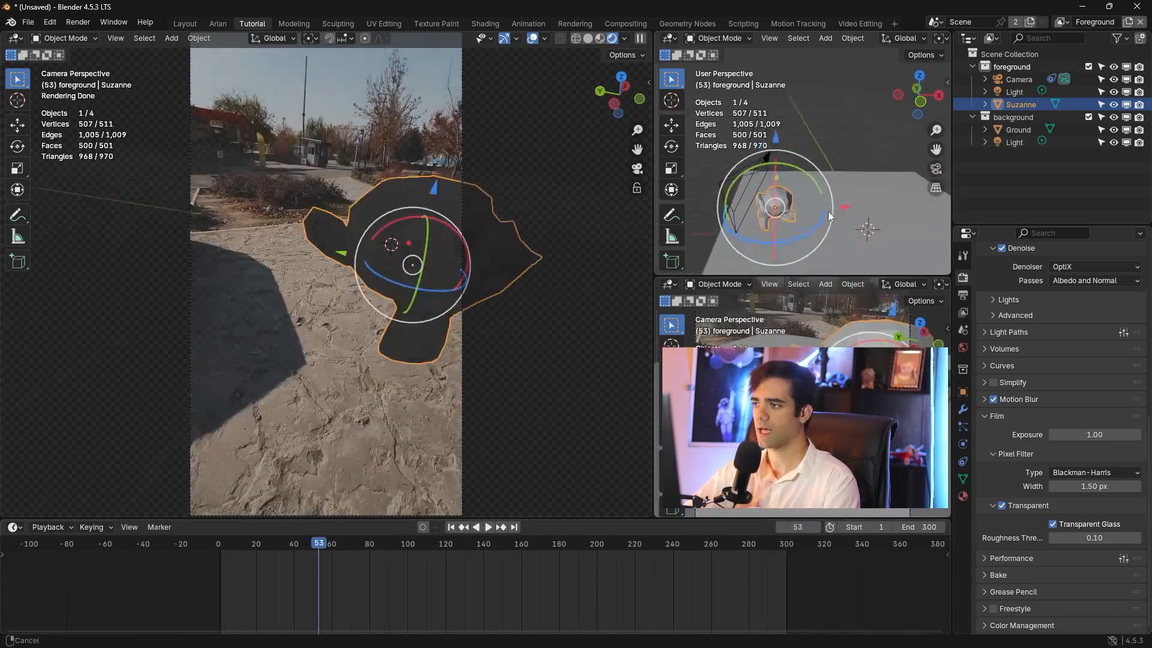
pyautogui.moveTo(840, 204); pyautogui.dragTo(839, 214, button='middle')
pyautogui.click(894, 38)
pyautogui.click(890, 83)
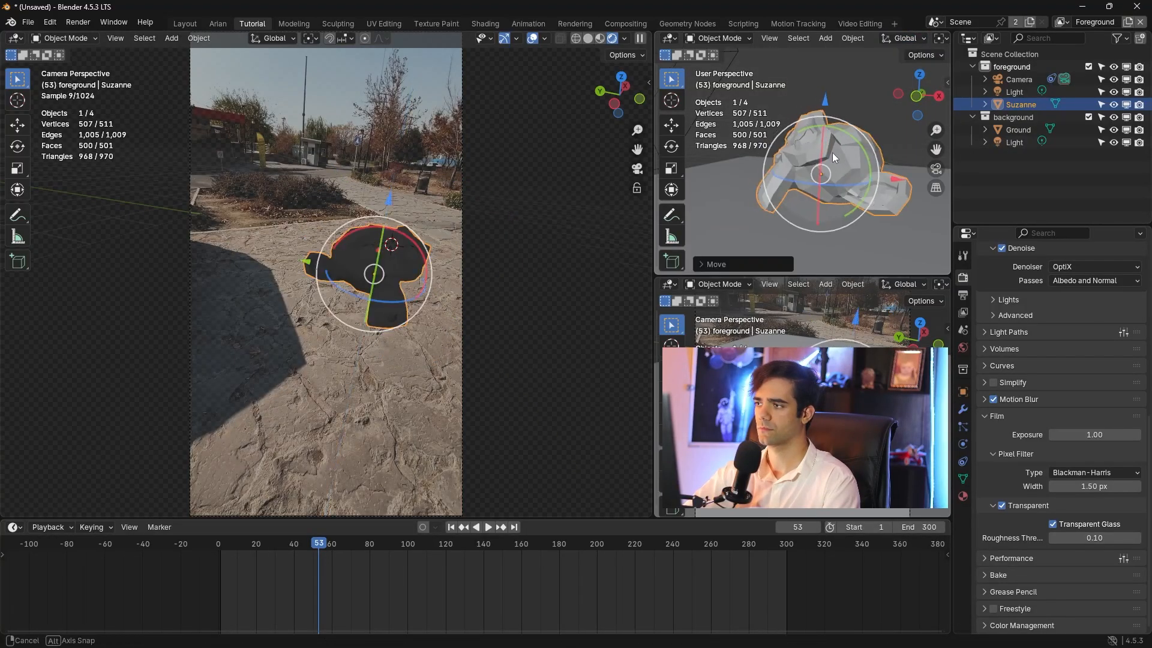
pyautogui.moveTo(832, 153); pyautogui.dragTo(840, 178, button='middle')
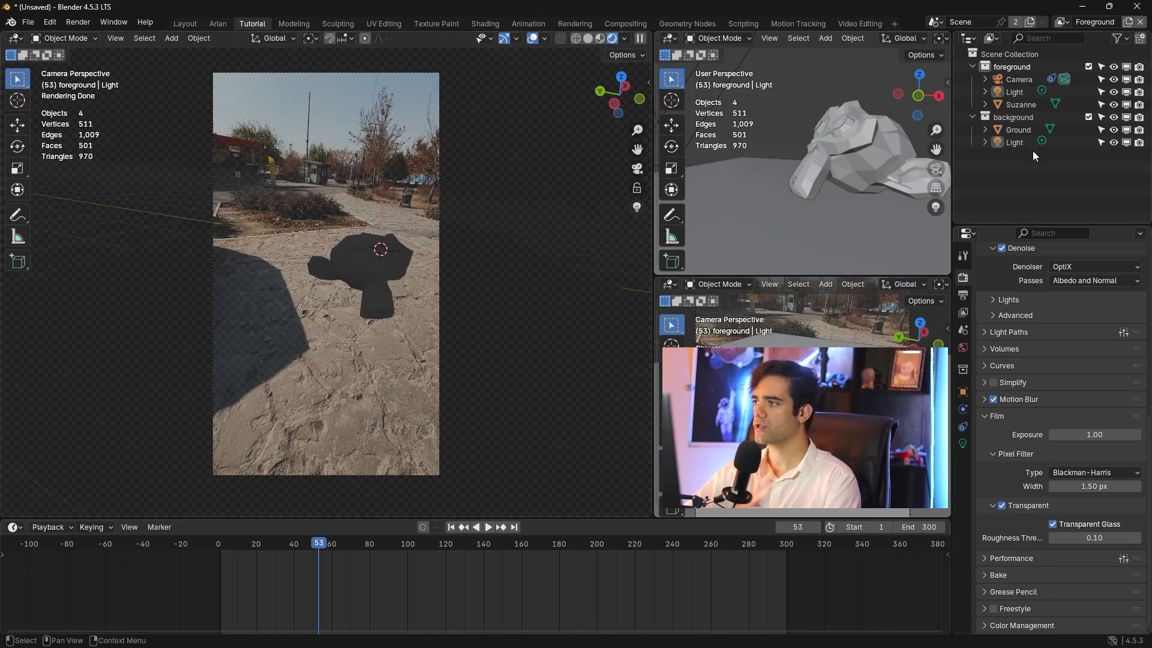
# - Delete both lights and move the Ground object from the background collection into the foreground collection
pyautogui.click(1016, 91)
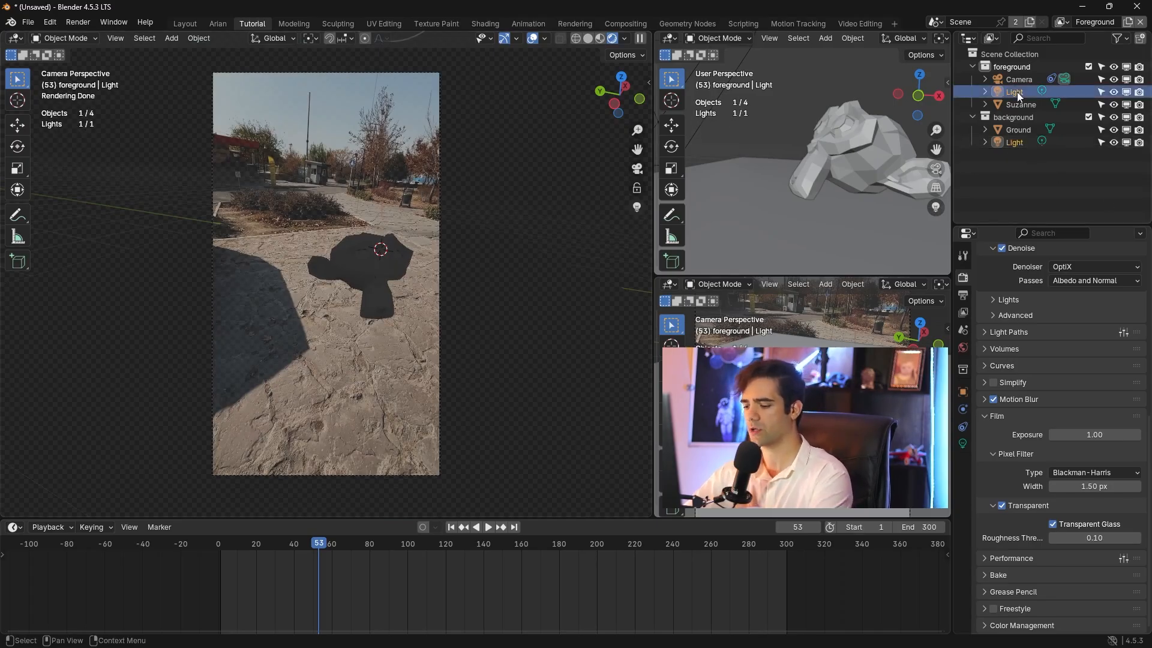
pyautogui.press('Delete')
pyautogui.click(1017, 117)
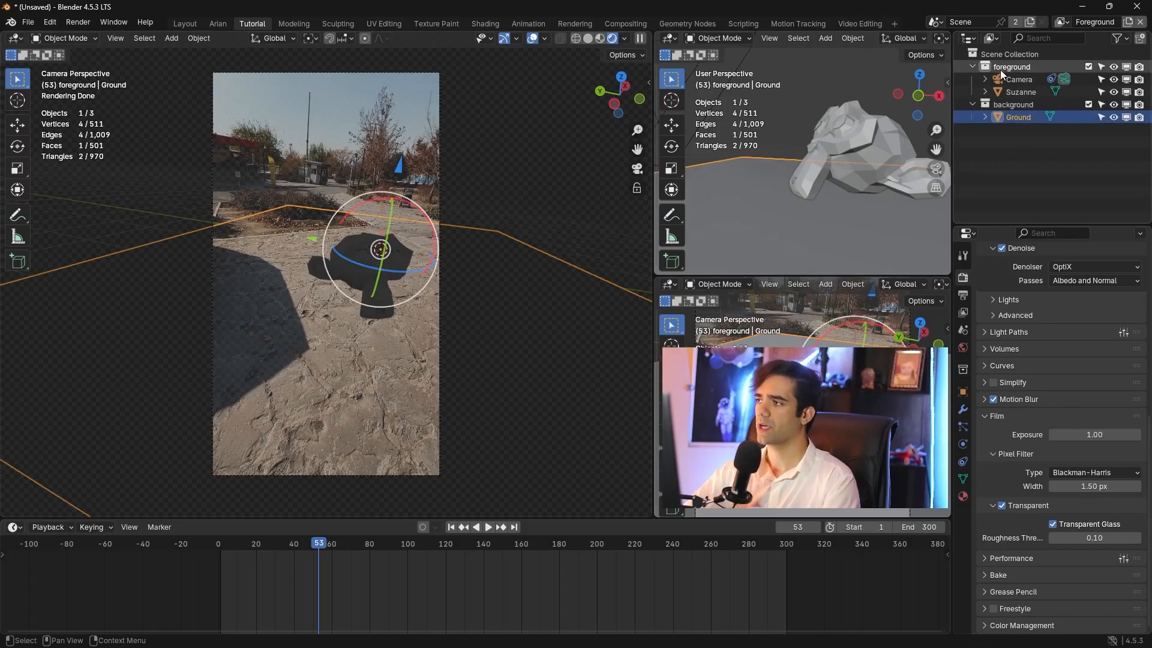
pyautogui.click(1020, 106)
pyautogui.click(1020, 117)
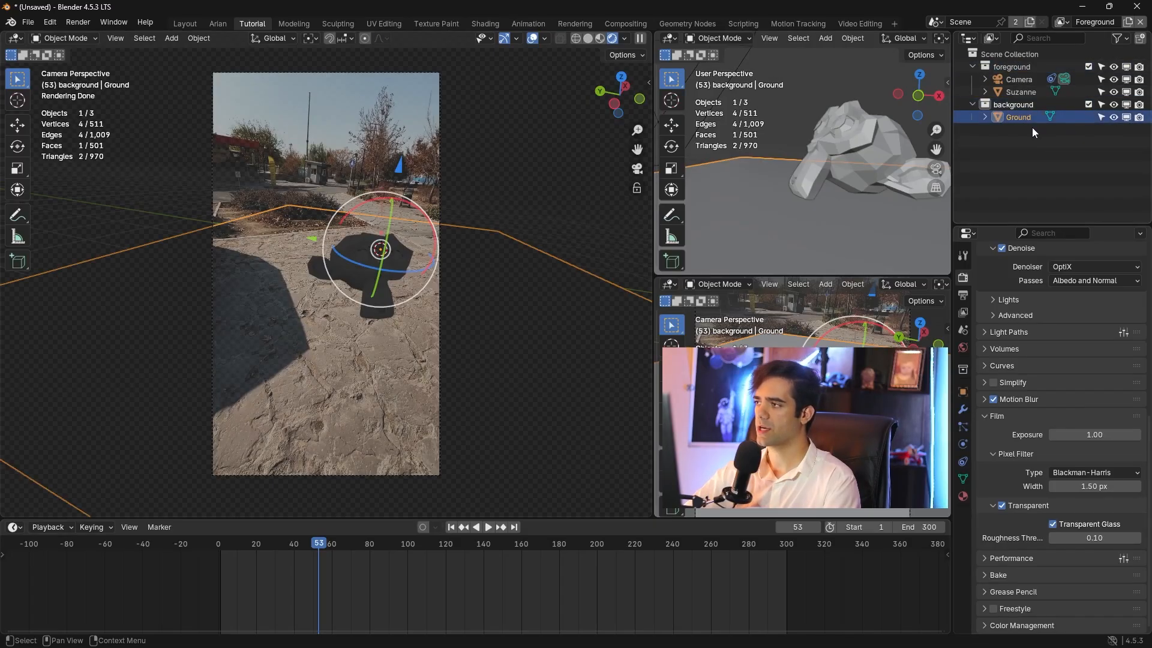
pyautogui.moveTo(1023, 118); pyautogui.dragTo(1025, 67)
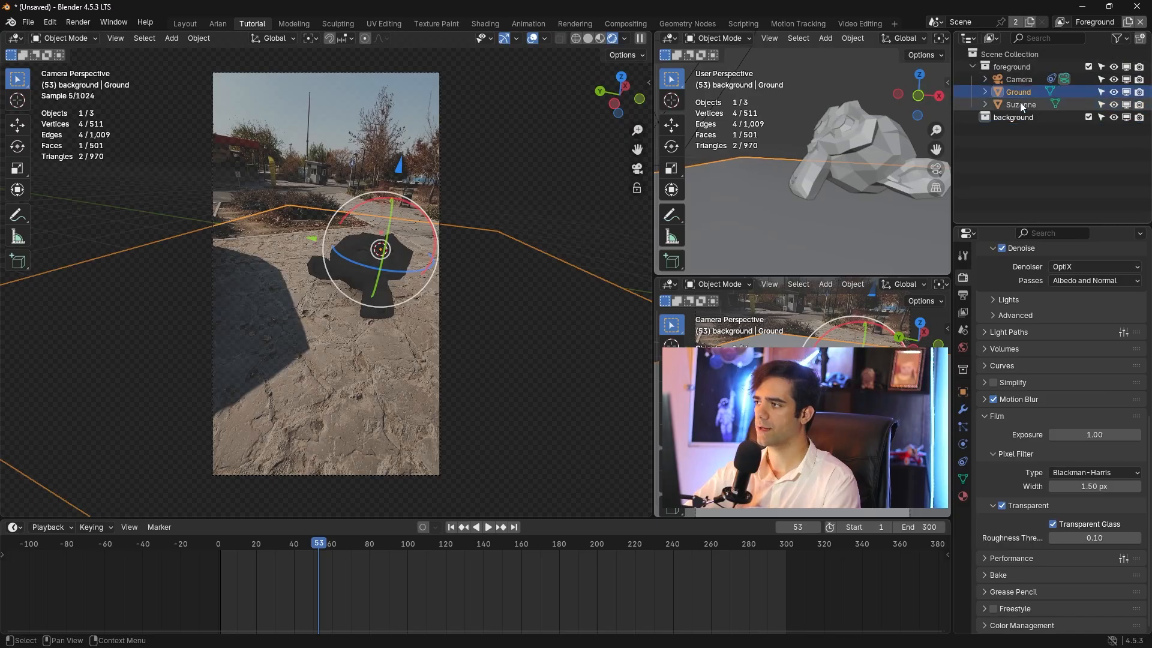
pyautogui.click(1020, 117)
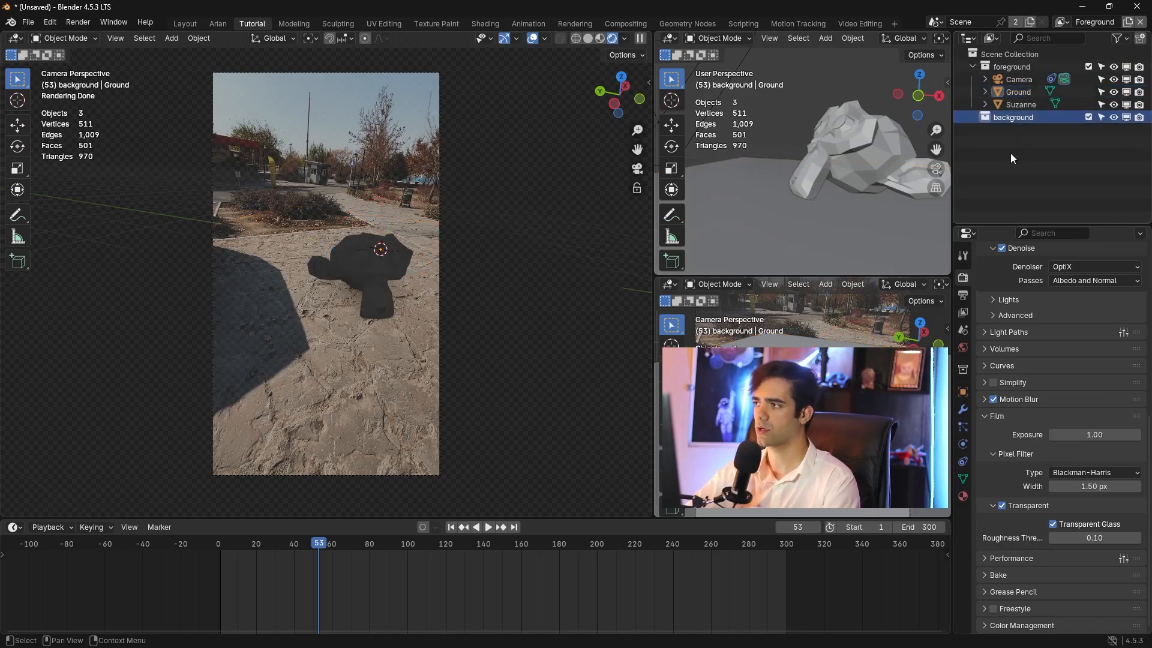
pyautogui.click(1028, 145)
# - Set the opacity of the camera's IMG_4456.mp4 background image to 1.000
pyautogui.click(1020, 79)
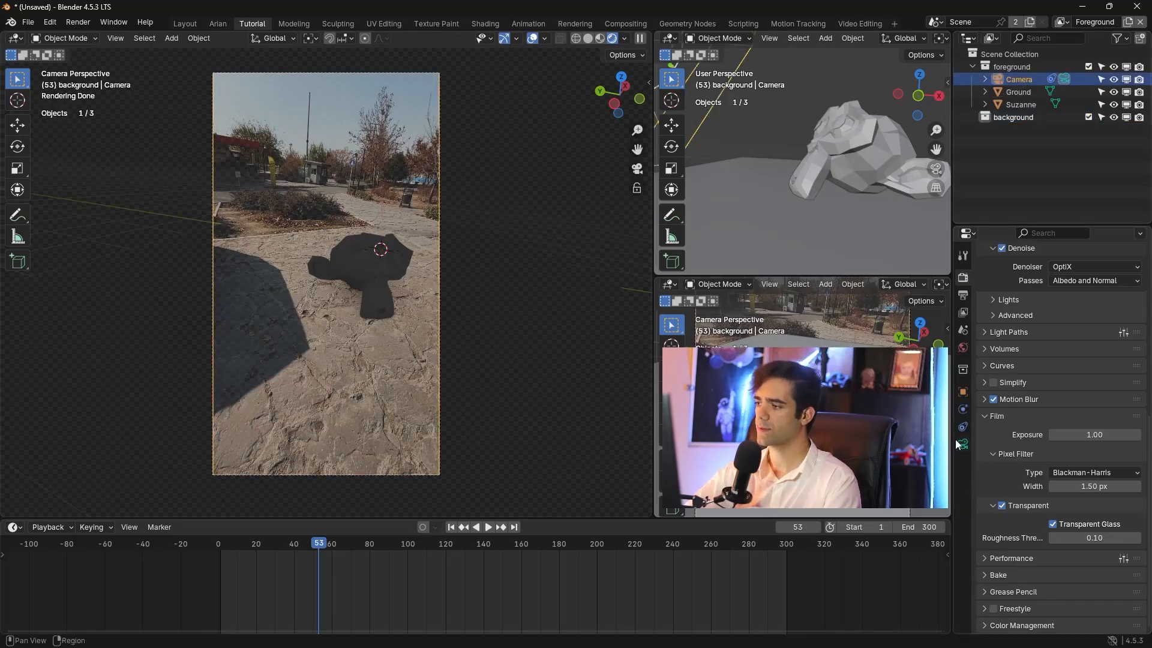
pyautogui.click(962, 444)
pyautogui.click(988, 447)
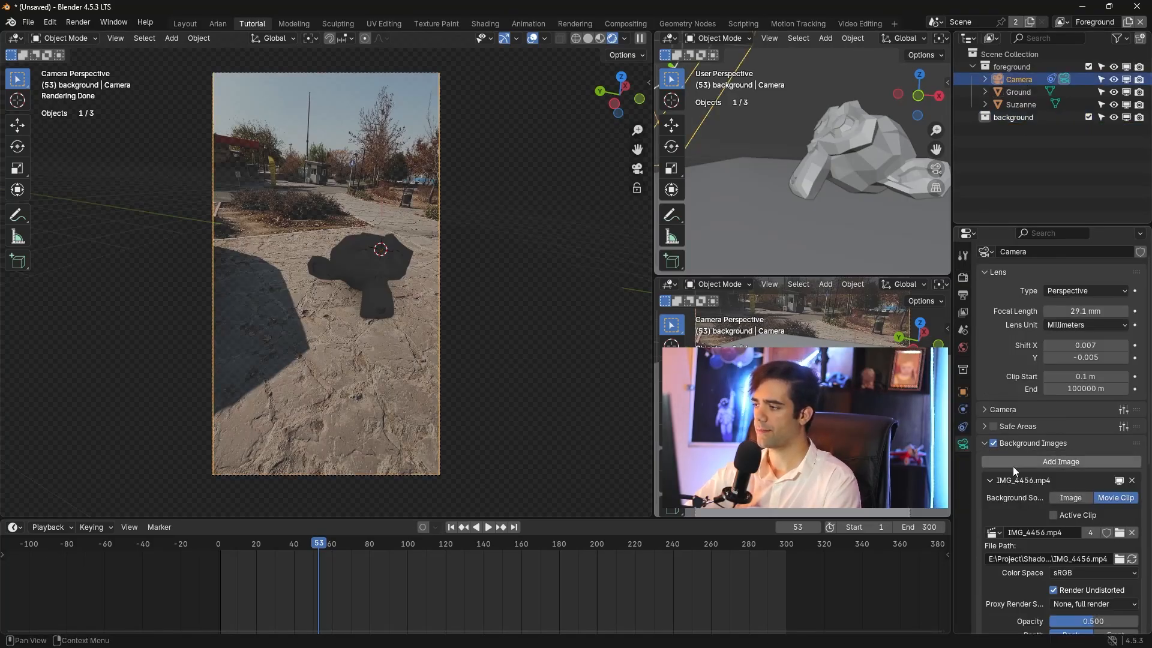
pyautogui.scroll(-5, 1012, 466)
pyautogui.moveTo(1051, 470)
pyautogui.mouseDown()
pyautogui.moveTo(1080, 471)
pyautogui.moveTo(1063, 465)
pyautogui.mouseUp()
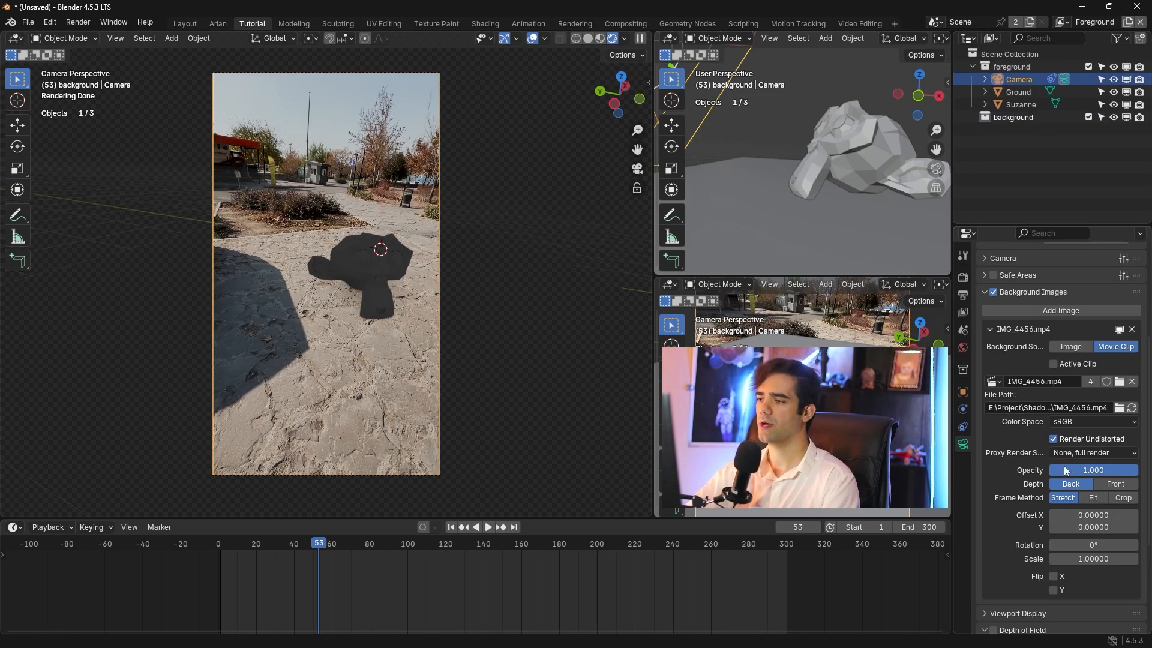
pyautogui.scroll(2, 405, 204)
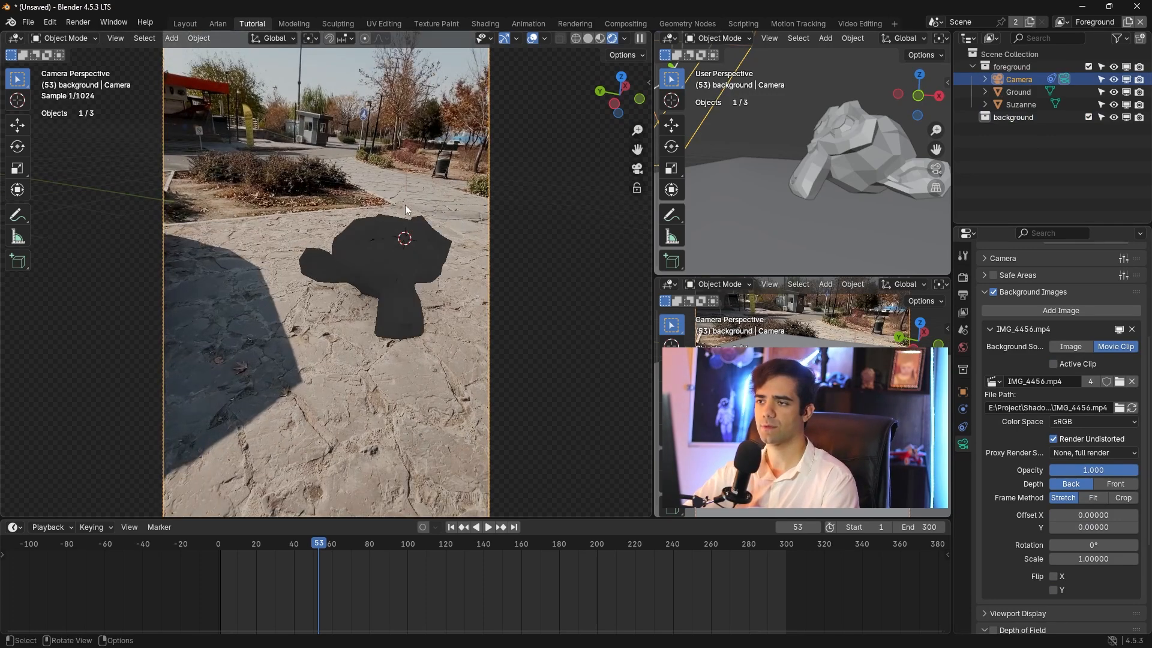
pyautogui.scroll(-2, 404, 239)
pyautogui.scroll(1, 402, 265)
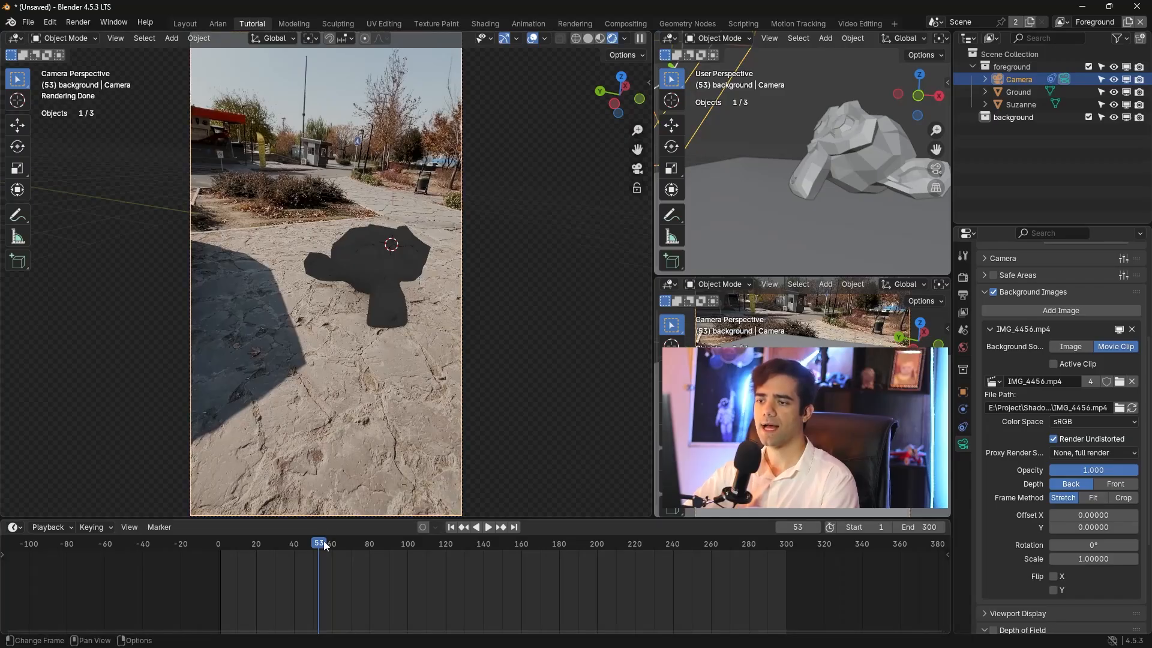
# - Go to frame 59 and assign a Sky Texture to the world background color
pyautogui.moveTo(323, 544)
pyautogui.mouseDown()
pyautogui.moveTo(539, 544)
pyautogui.moveTo(329, 552)
pyautogui.mouseUp()
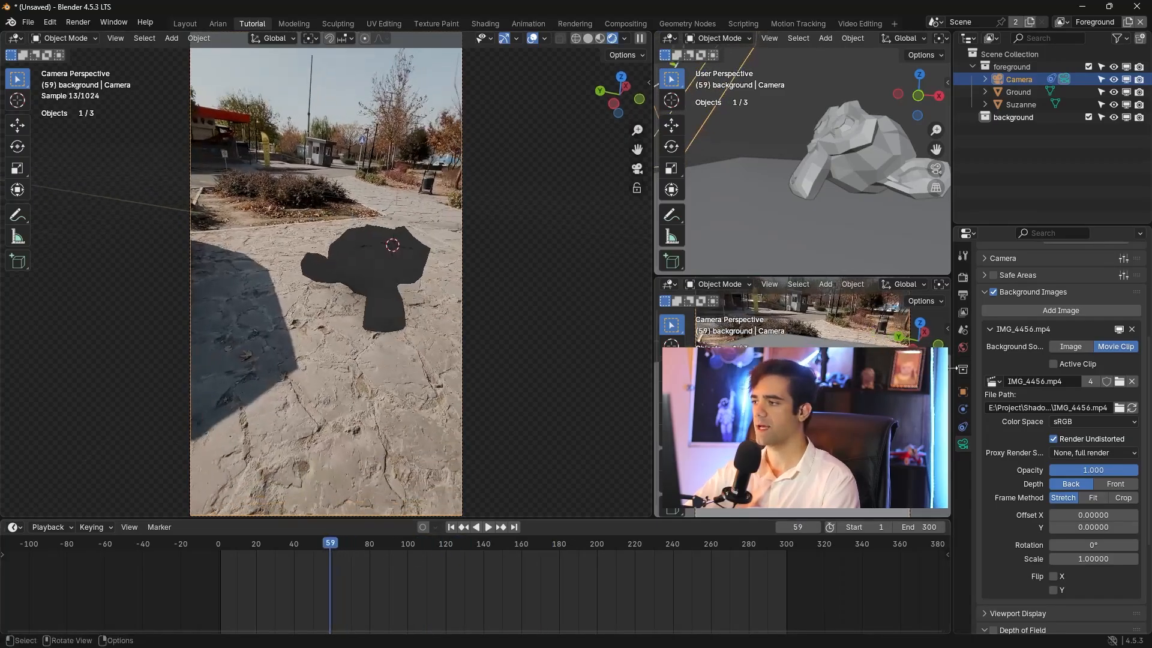
pyautogui.click(962, 349)
pyautogui.click(1049, 353)
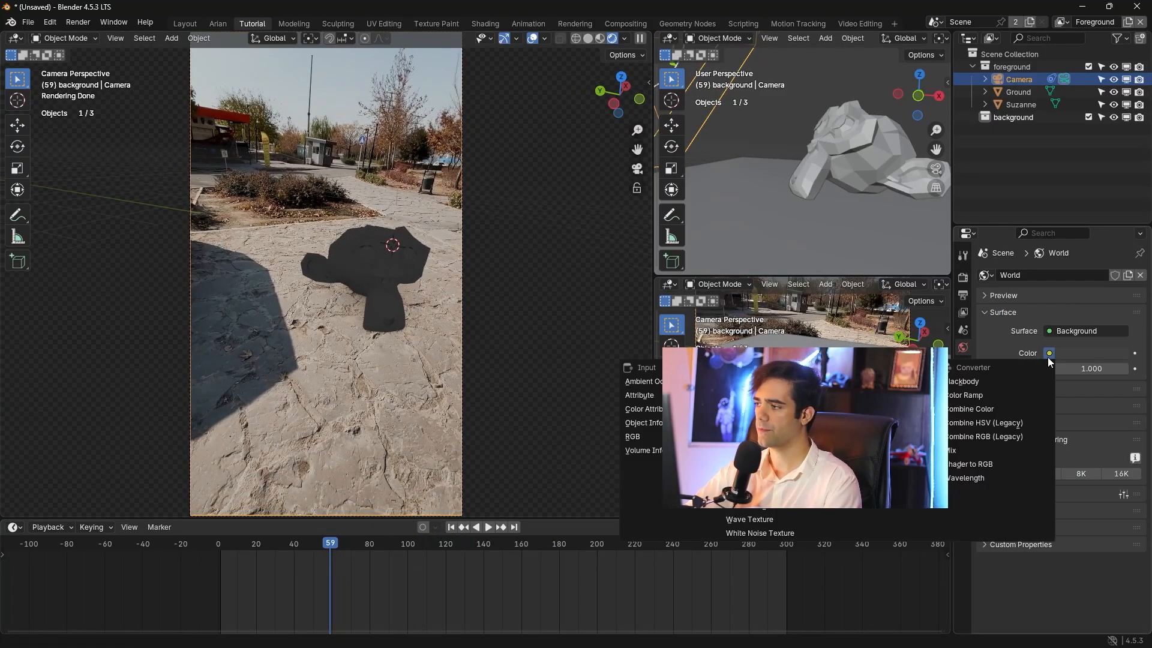
pyautogui.click(765, 494)
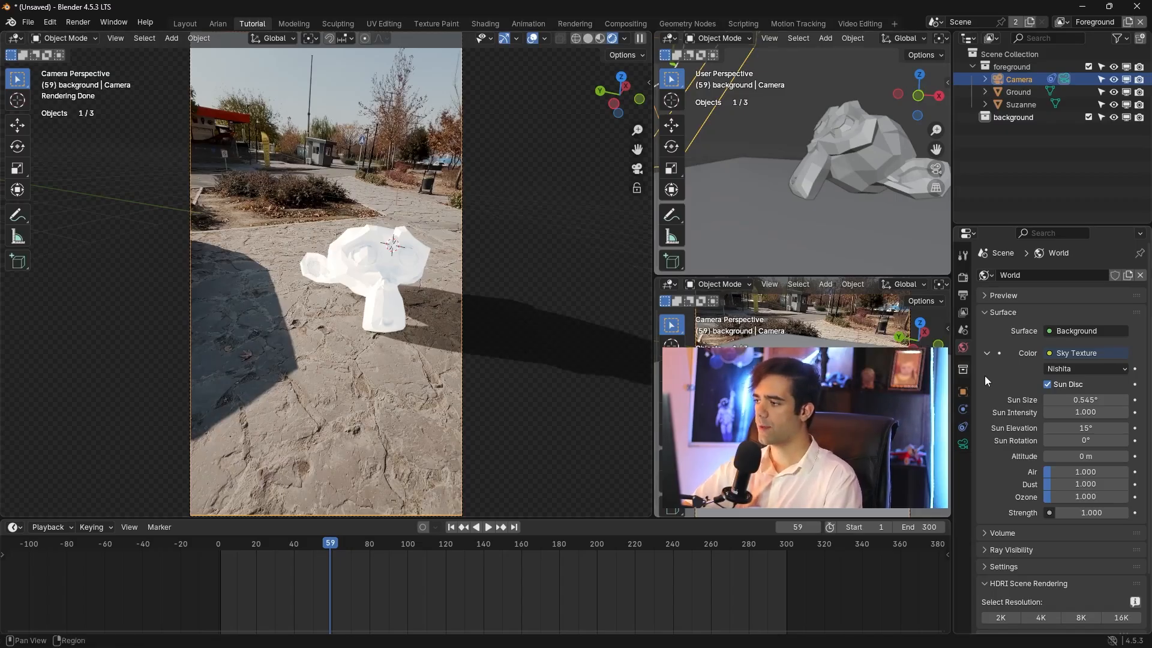
# - Set the sky's sun intensity and the world background strength to 0.600 each
pyautogui.click(1046, 410)
pyautogui.click(1046, 410)
pyautogui.click(1046, 411)
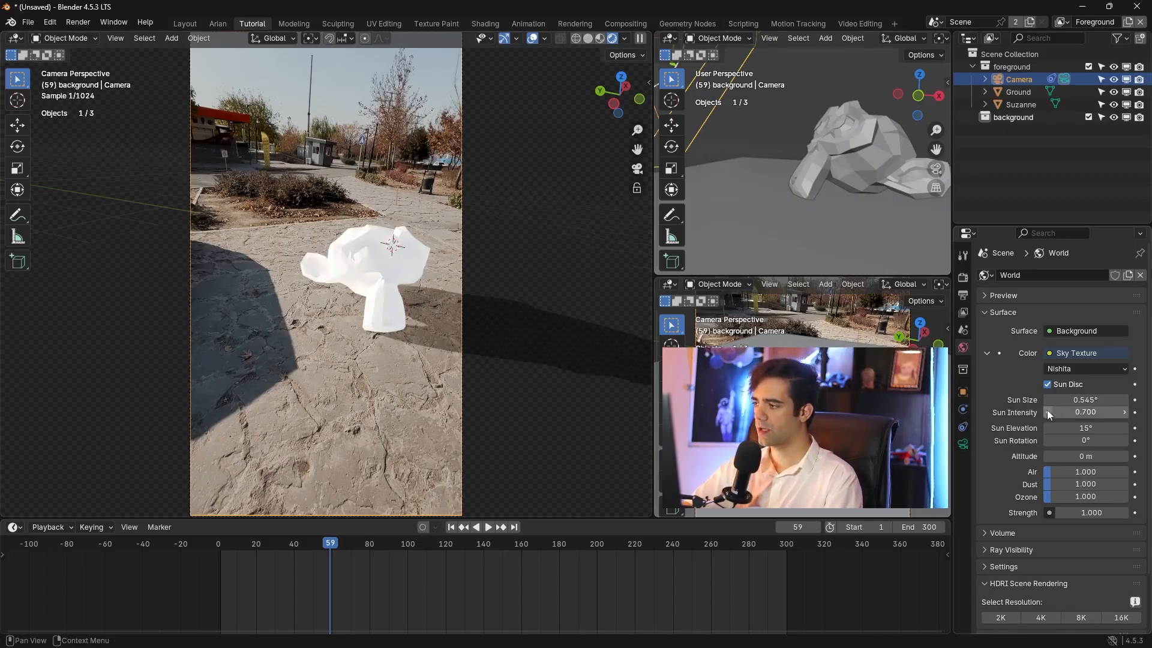
pyautogui.click(1046, 411)
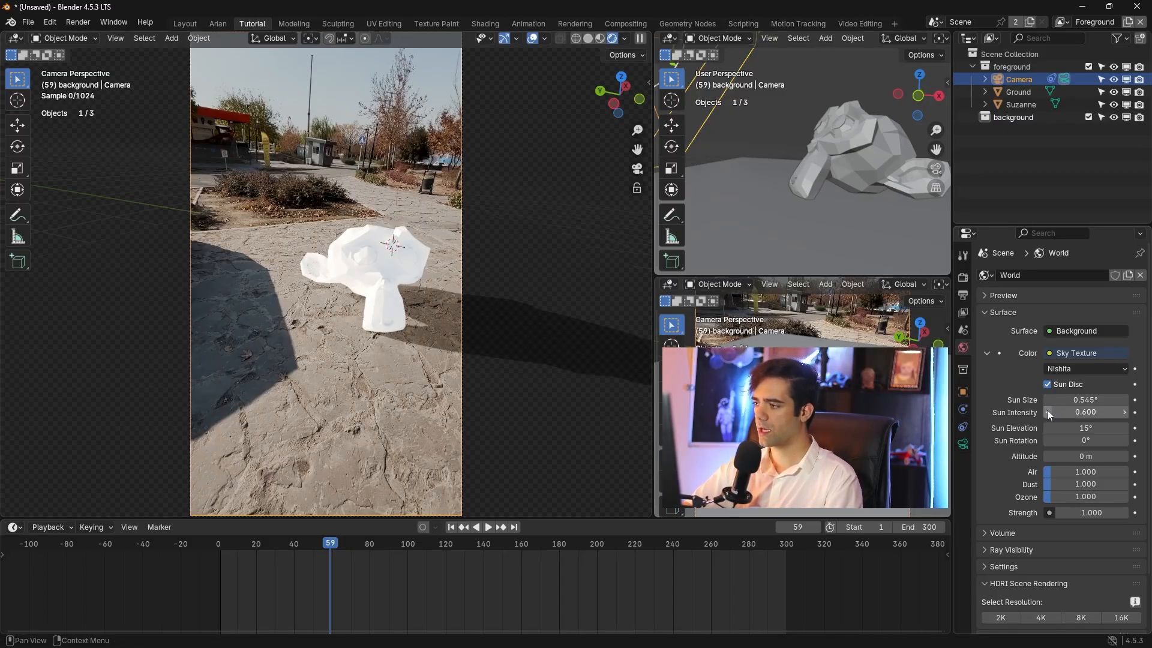
pyautogui.click(1060, 514)
pyautogui.click(1060, 514)
pyautogui.click(1060, 513)
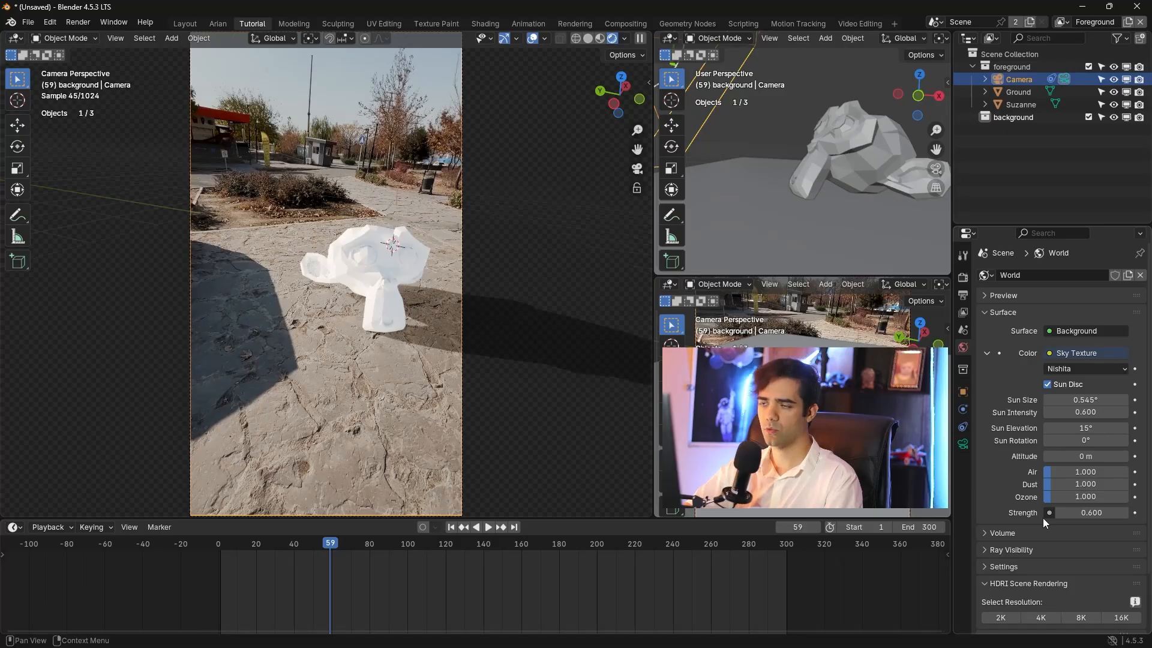
pyautogui.moveTo(1074, 514); pyautogui.dragTo(1140, 514)
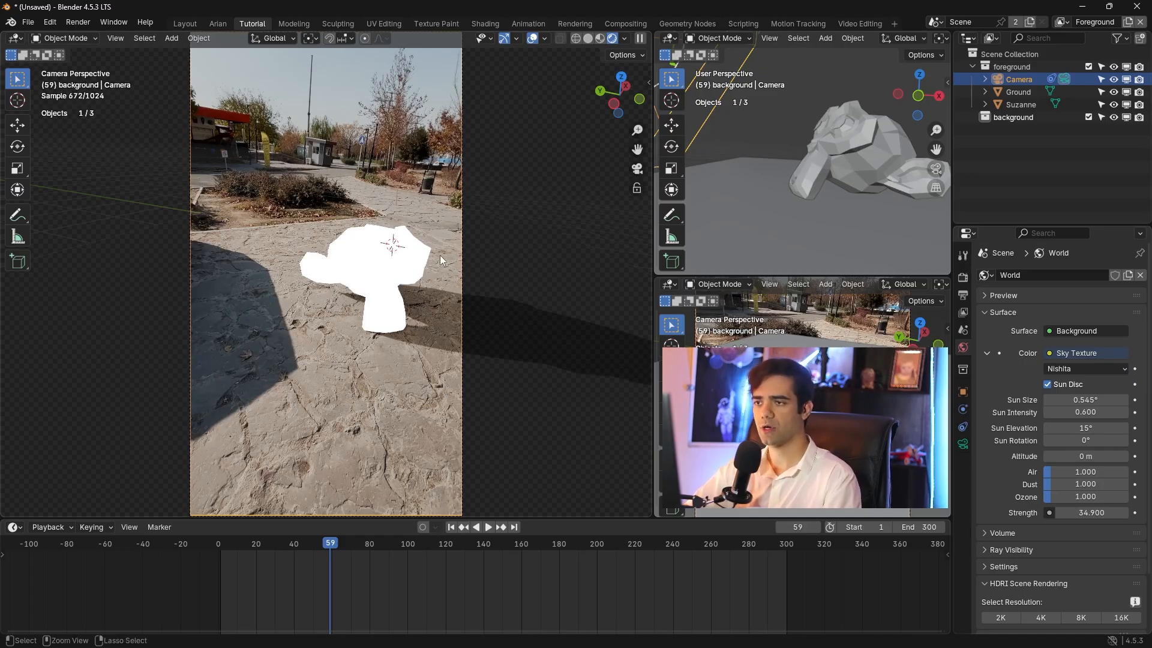
pyautogui.hotkey('ctrl', 'z')
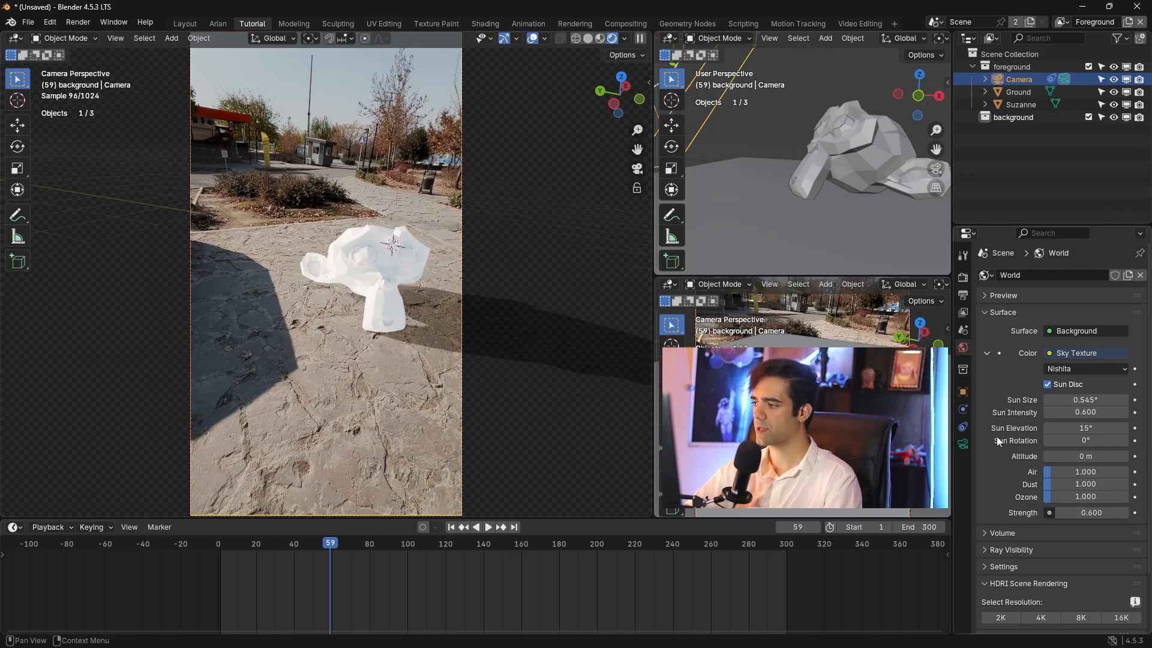
# - Annotate a sun and an arrow for its light direction over the camera view at frame 220, and remove the strokes
pyautogui.moveTo(338, 531); pyautogui.dragTo(635, 545)
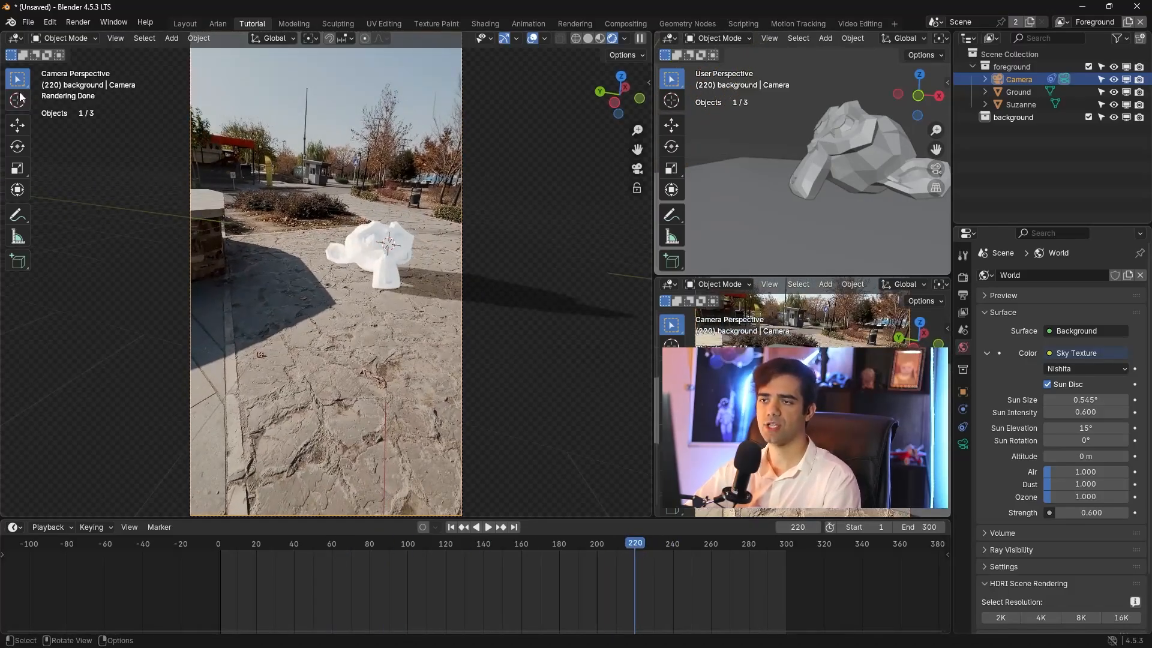
pyautogui.keyDown('shift'); pyautogui.moveTo(287, 220); pyautogui.dragTo(289, 221, button='middle'); pyautogui.keyUp('shift')
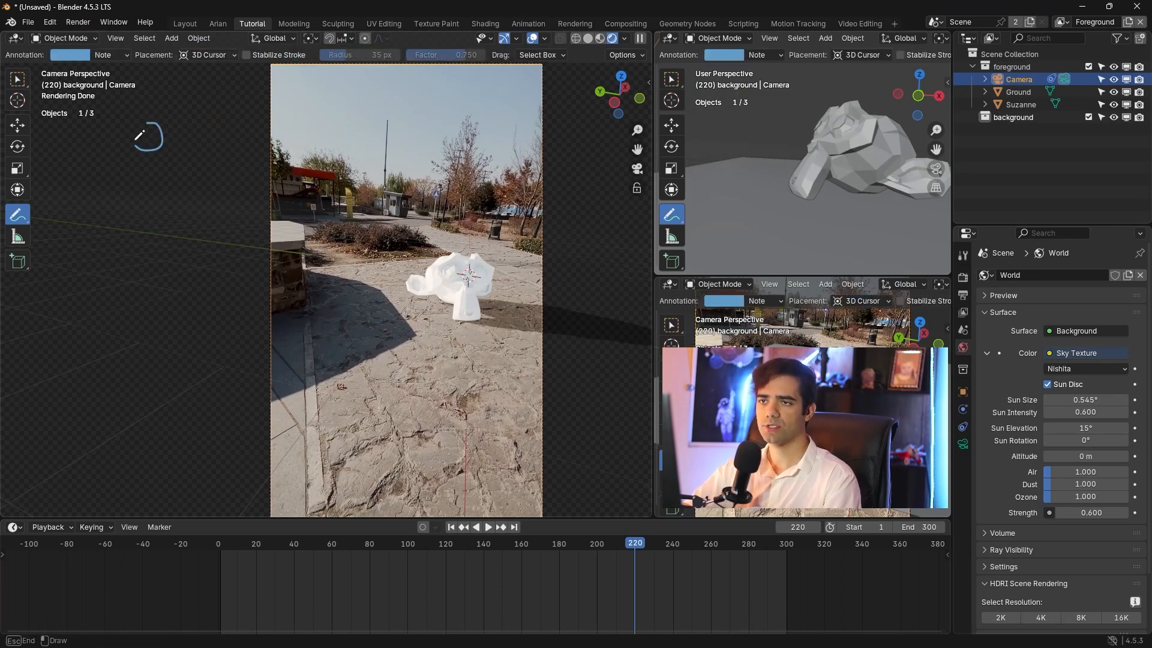
pyautogui.moveTo(135, 138)
pyautogui.mouseDown()
pyautogui.moveTo(154, 116)
pyautogui.moveTo(212, 164)
pyautogui.mouseUp()
pyautogui.moveTo(161, 159); pyautogui.dragTo(325, 297)
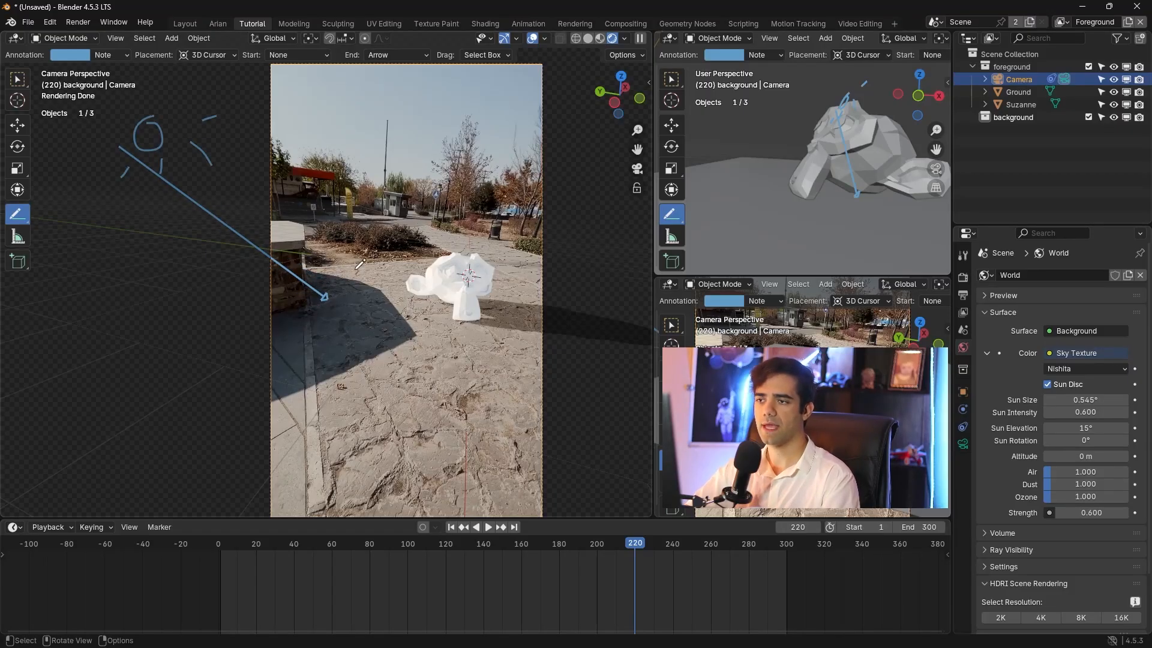
pyautogui.hotkey('ctrl', 'z')
pyautogui.hotkey('ctrl', 'z')
pyautogui.hotkey('ctrl', 'z')
pyautogui.hotkey('ctrl', 'z')
pyautogui.hotkey('ctrl', 'z')
pyautogui.hotkey('ctrl', 'z')
pyautogui.press('w')
# - At frame 163, set the sky's sun elevation to 26° and sun rotation to 36° to match the footage's shadows
pyautogui.moveTo(634, 542)
pyautogui.mouseDown()
pyautogui.moveTo(679, 543)
pyautogui.moveTo(506, 546)
pyautogui.moveTo(527, 546)
pyautogui.mouseUp()
pyautogui.moveTo(1085, 427); pyautogui.dragTo(1109, 428)
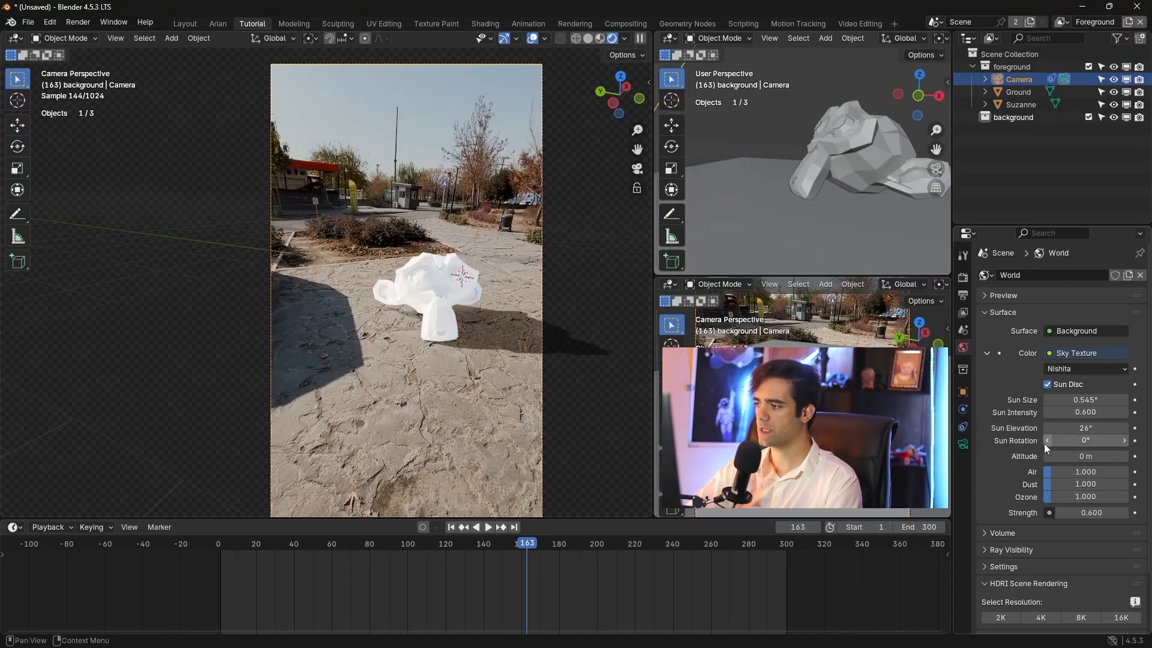
pyautogui.moveTo(1045, 445); pyautogui.dragTo(1097, 442)
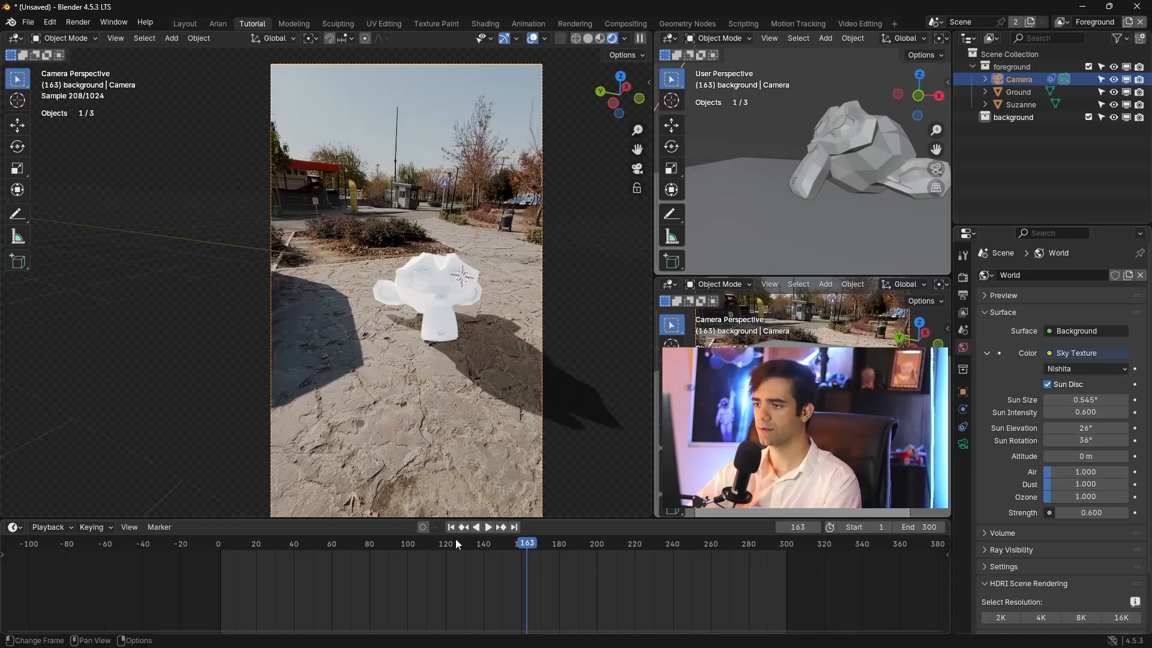
# - Check the monkey's shadow around frame 260, trying a sun elevation of 18° and undoing the change
pyautogui.moveTo(530, 549); pyautogui.dragTo(711, 549)
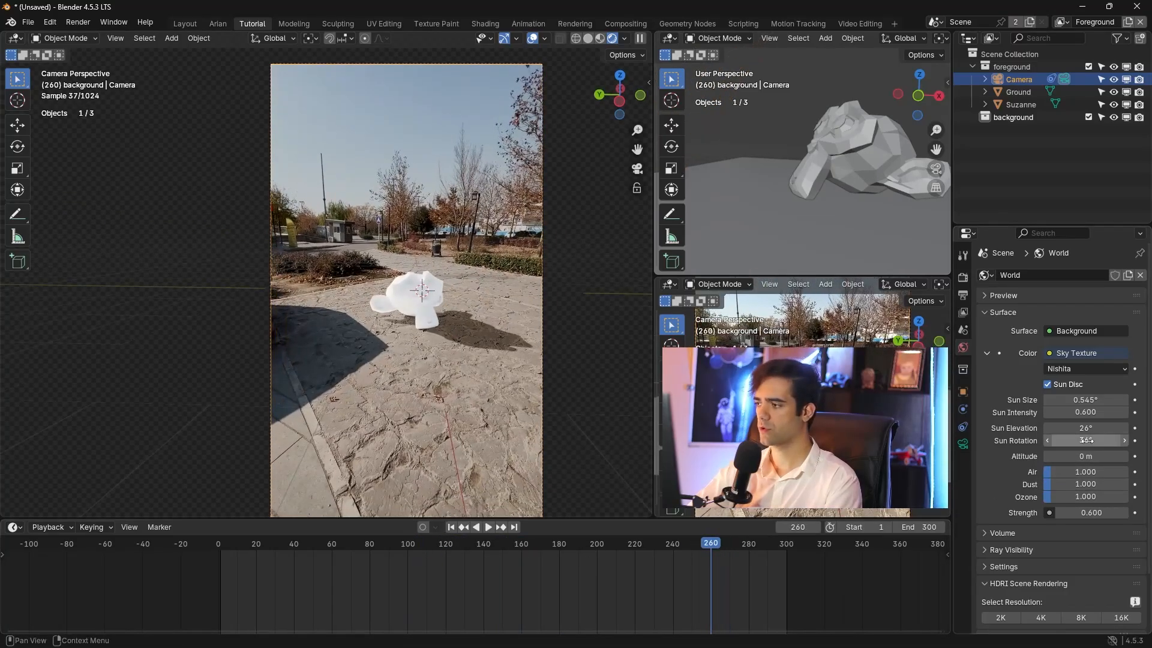
pyautogui.moveTo(1088, 441); pyautogui.dragTo(1059, 427)
pyautogui.hotkey('ctrl', 'z')
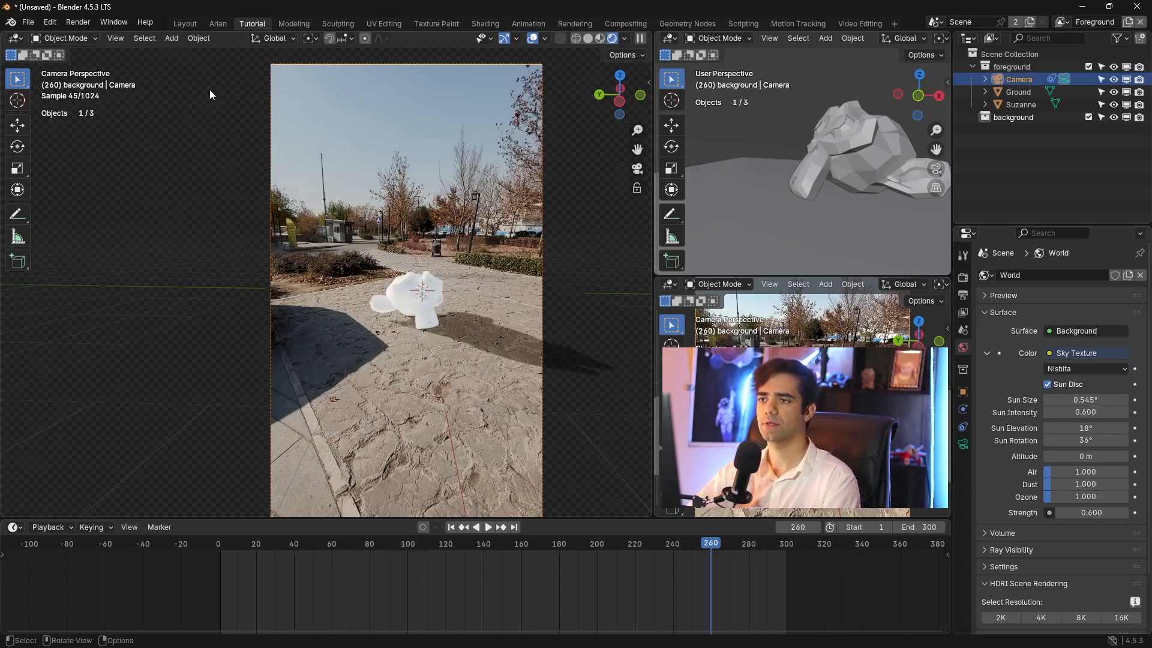
pyautogui.hotkey('ctrl', 'z')
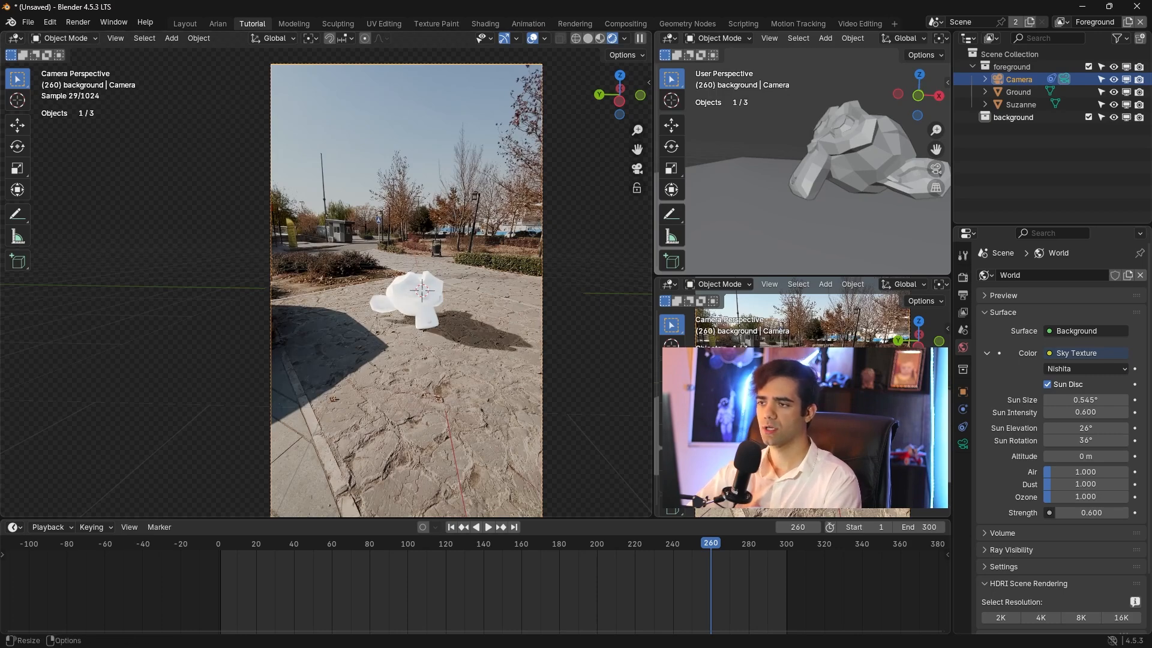
pyautogui.moveTo(715, 545)
pyautogui.mouseDown()
pyautogui.moveTo(737, 542)
pyautogui.moveTo(579, 546)
pyautogui.moveTo(718, 556)
pyautogui.mouseUp()
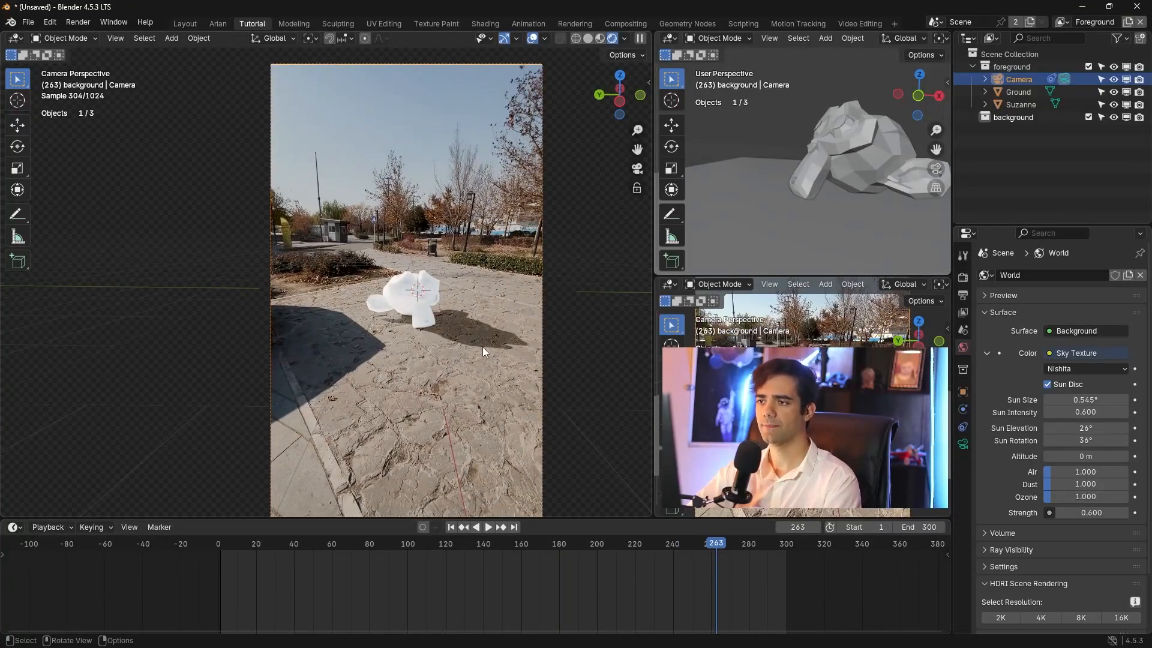
# - At frame 206, add the Basic Cement material from the Realtime Materials Basics category to the monkey head
pyautogui.moveTo(618, 549); pyautogui.dragTo(607, 548)
pyautogui.scroll(3, 477, 300)
pyautogui.keyDown('shift'); pyautogui.moveTo(498, 289); pyautogui.dragTo(307, 294, button='middle'); pyautogui.keyUp('shift')
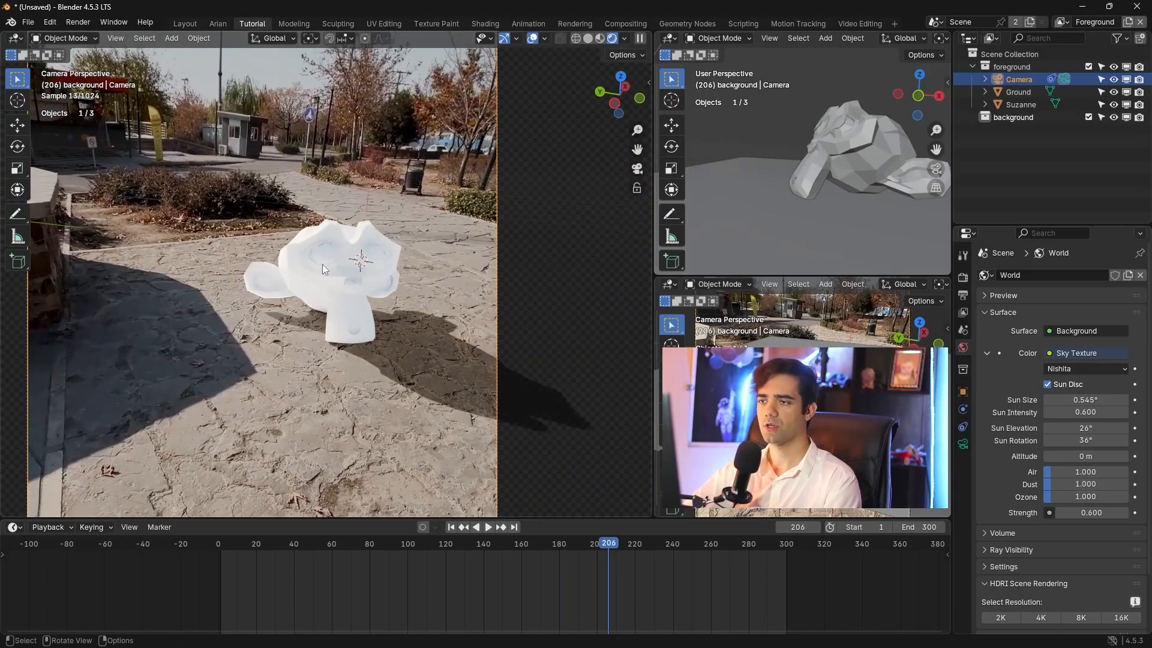
pyautogui.click(322, 265)
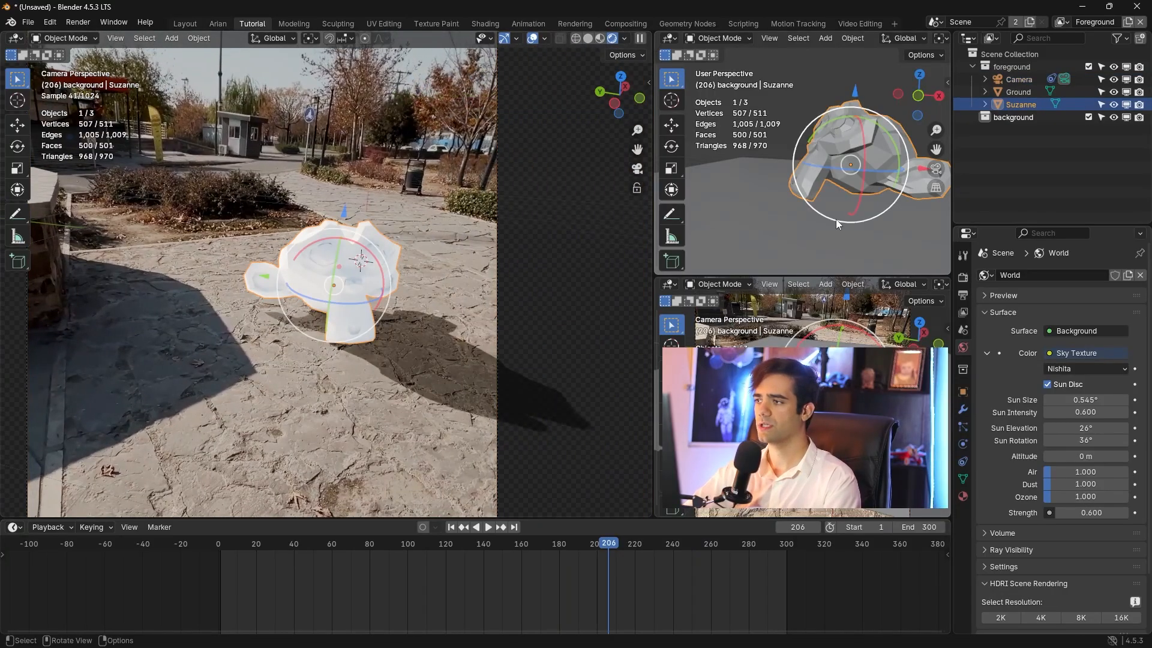
pyautogui.press('n')
pyautogui.scroll(-10, 646, 325)
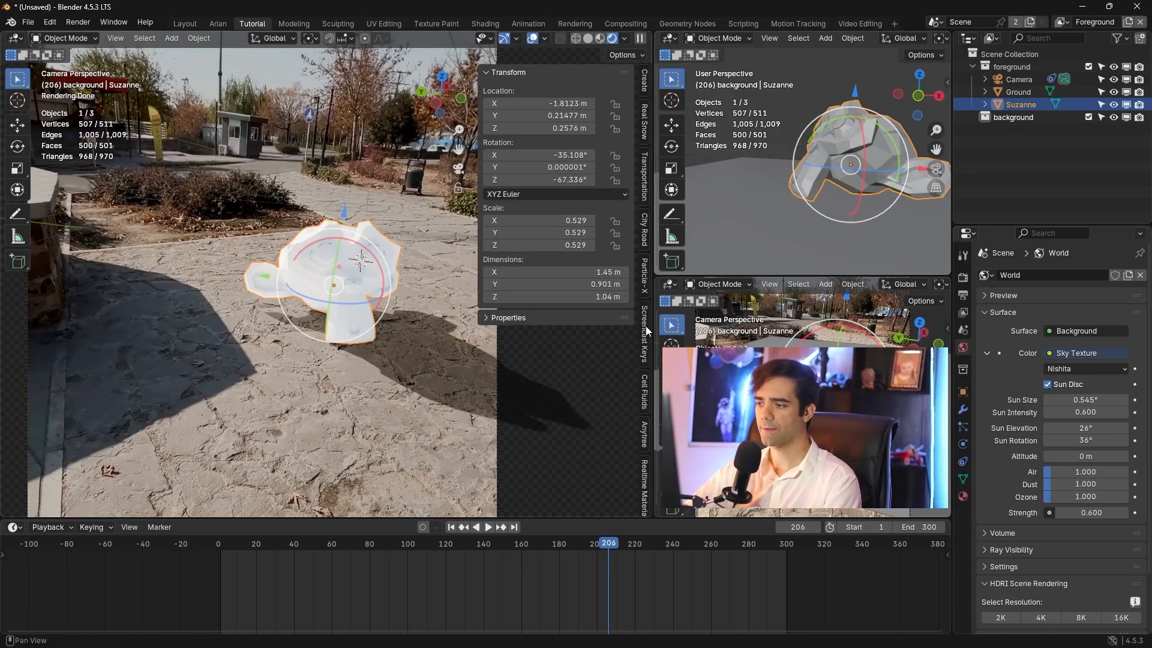
pyautogui.click(645, 339)
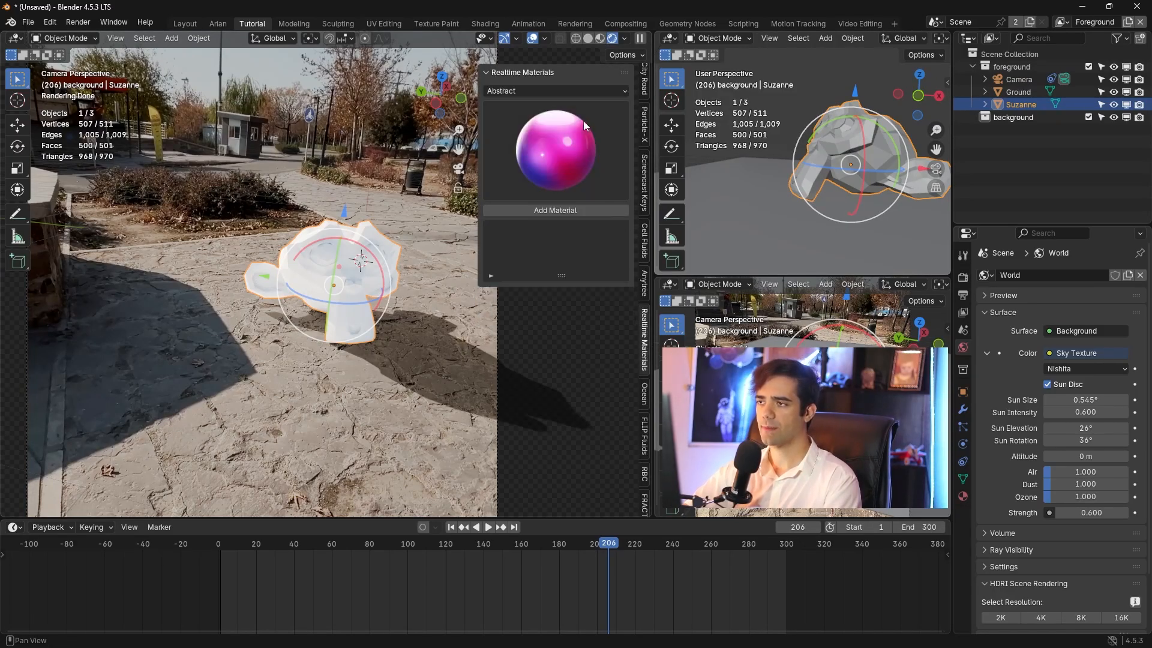
pyautogui.click(549, 90)
pyautogui.click(521, 137)
pyautogui.click(546, 163)
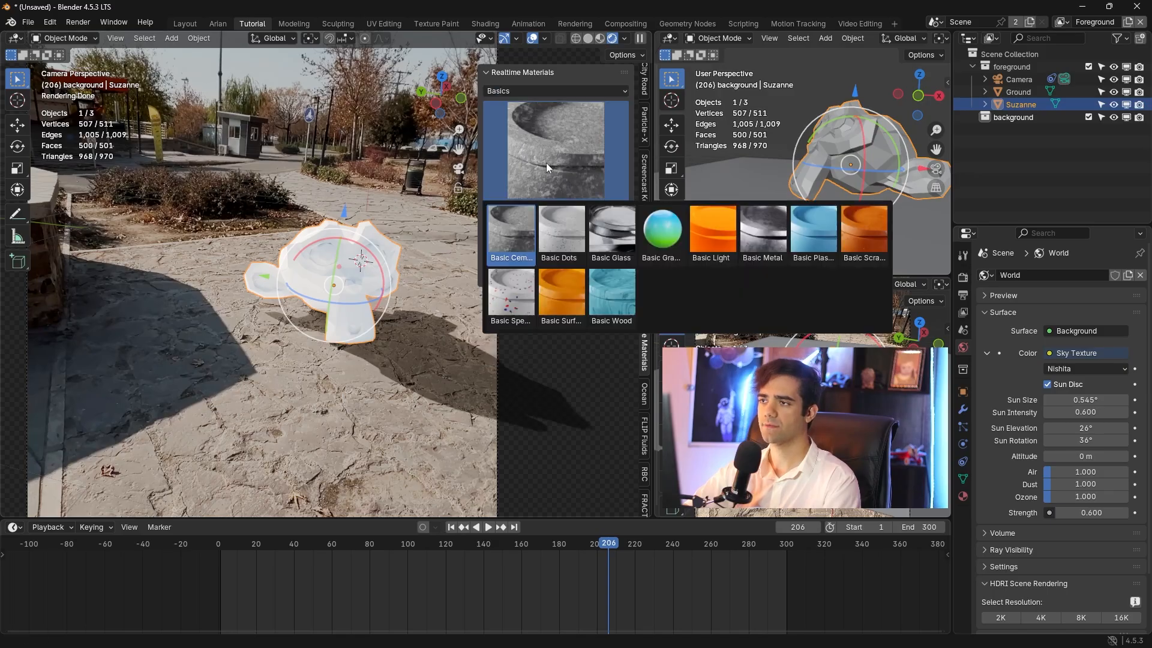
pyautogui.click(558, 210)
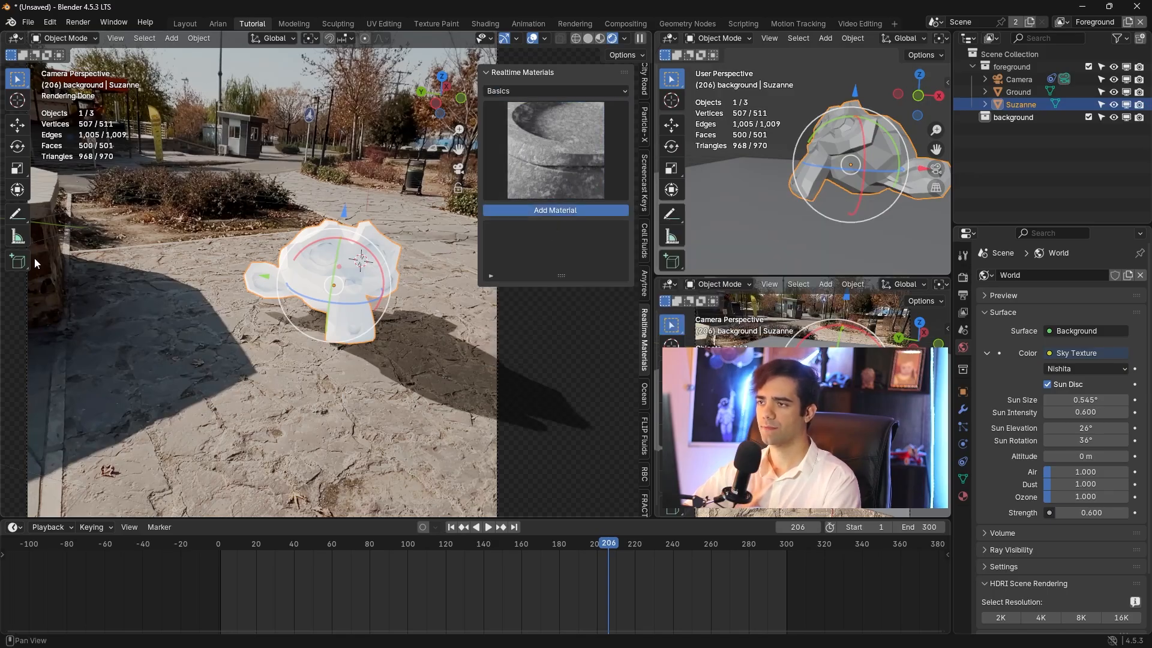
pyautogui.click(430, 226)
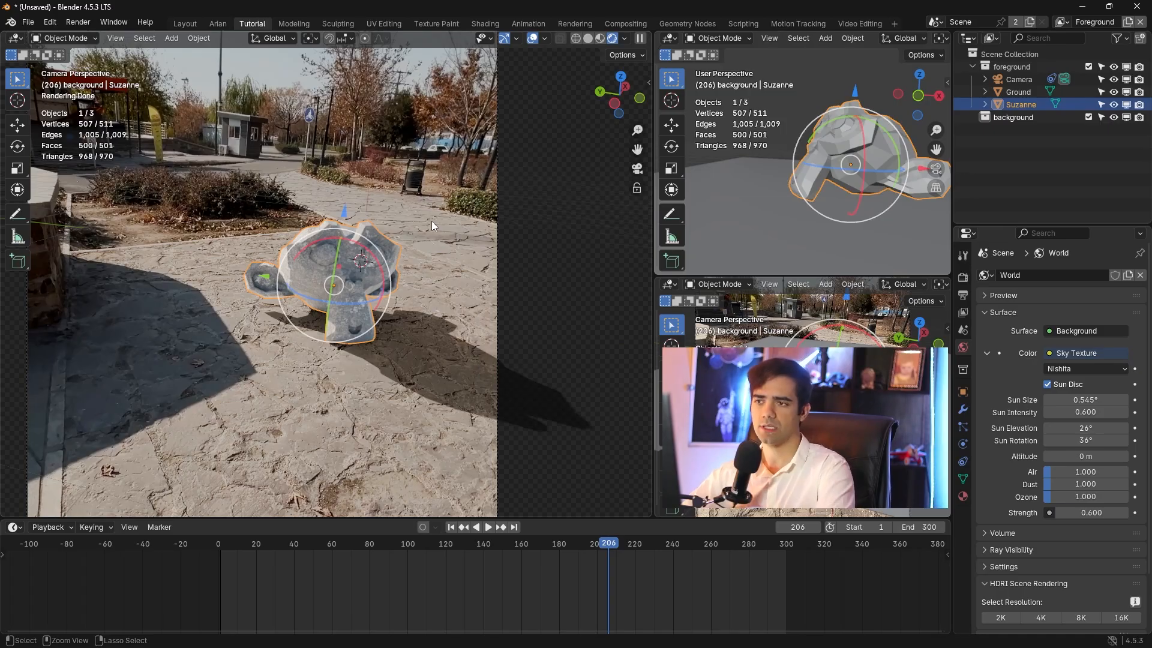
# - Smooth the monkey head with a level 2 subdivision surface and Shade Auto Smooth
pyautogui.hotkey('ctrl', '2')
pyautogui.rightClick(354, 254)
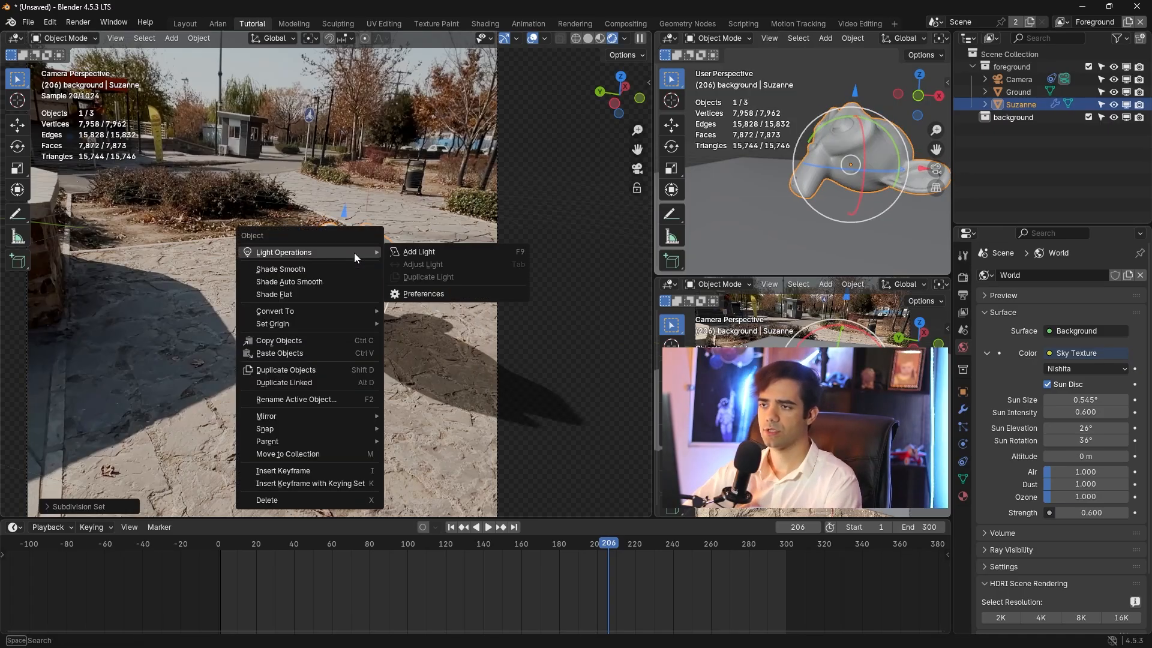
pyautogui.click(314, 282)
pyautogui.click(440, 200)
pyautogui.scroll(3, 419, 246)
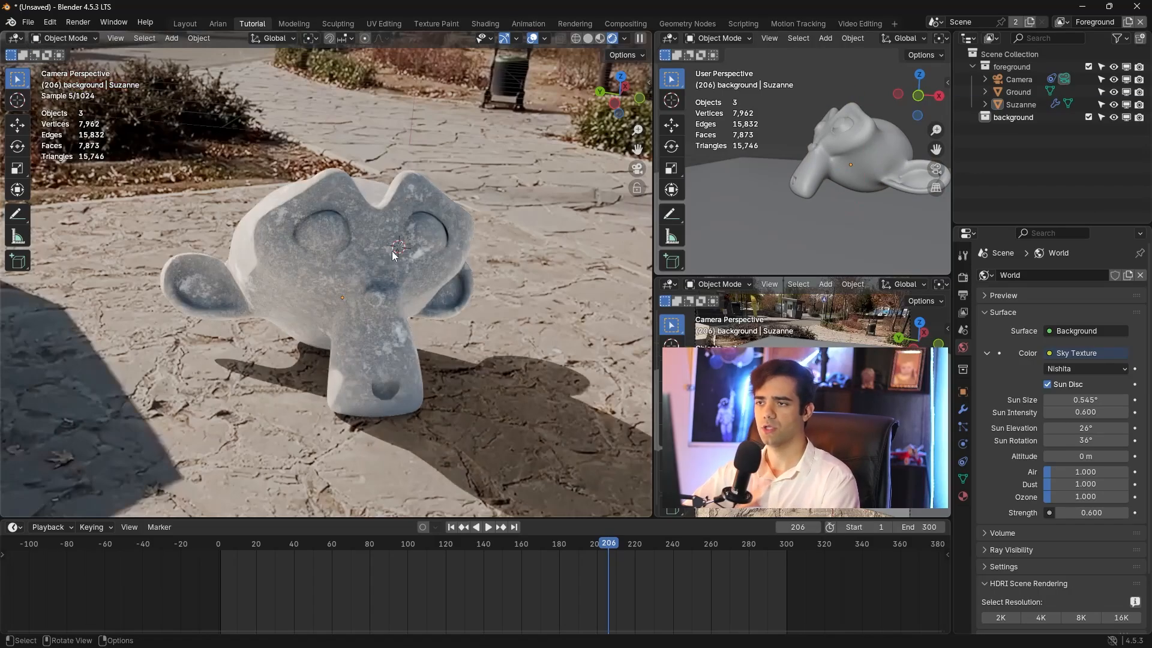
pyautogui.scroll(-4, 394, 253)
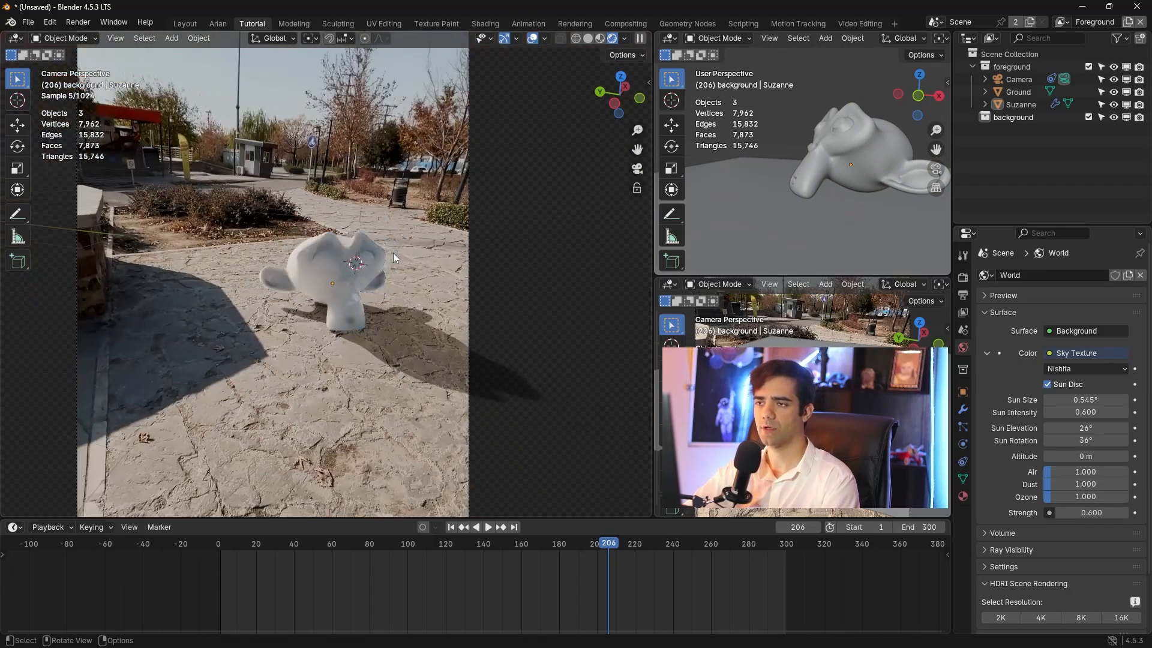
# - Weight-paint the monkey's chin and both sides of its face at weight 1.000, and return to Object Mode
pyautogui.click(343, 265)
pyautogui.click(66, 37)
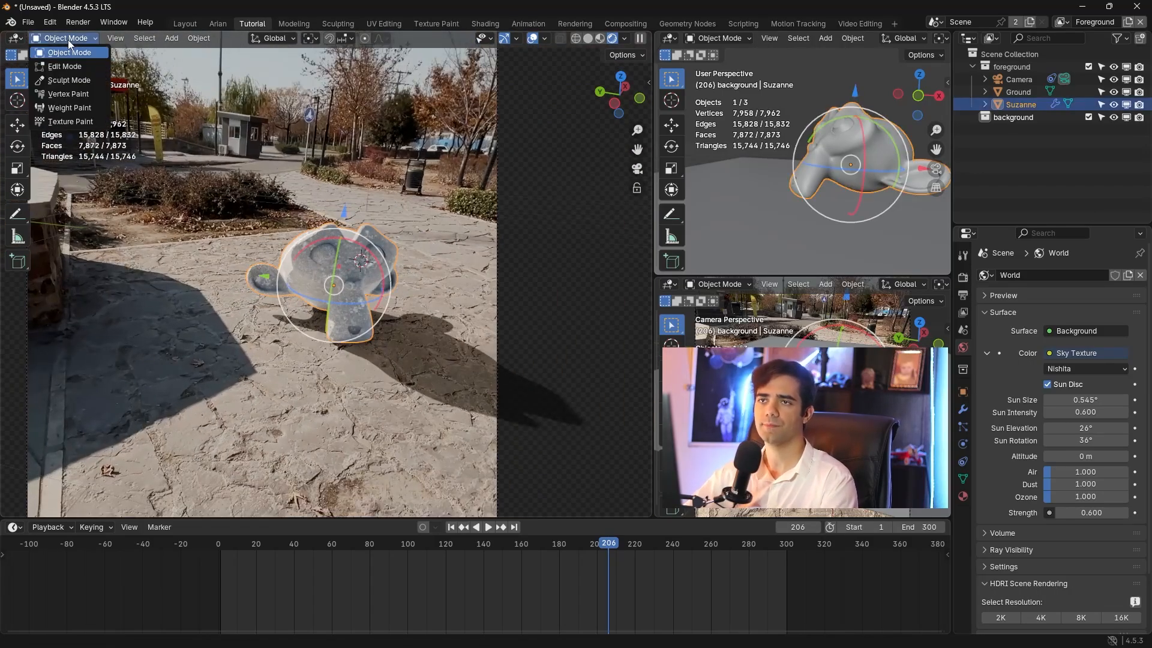
pyautogui.click(73, 108)
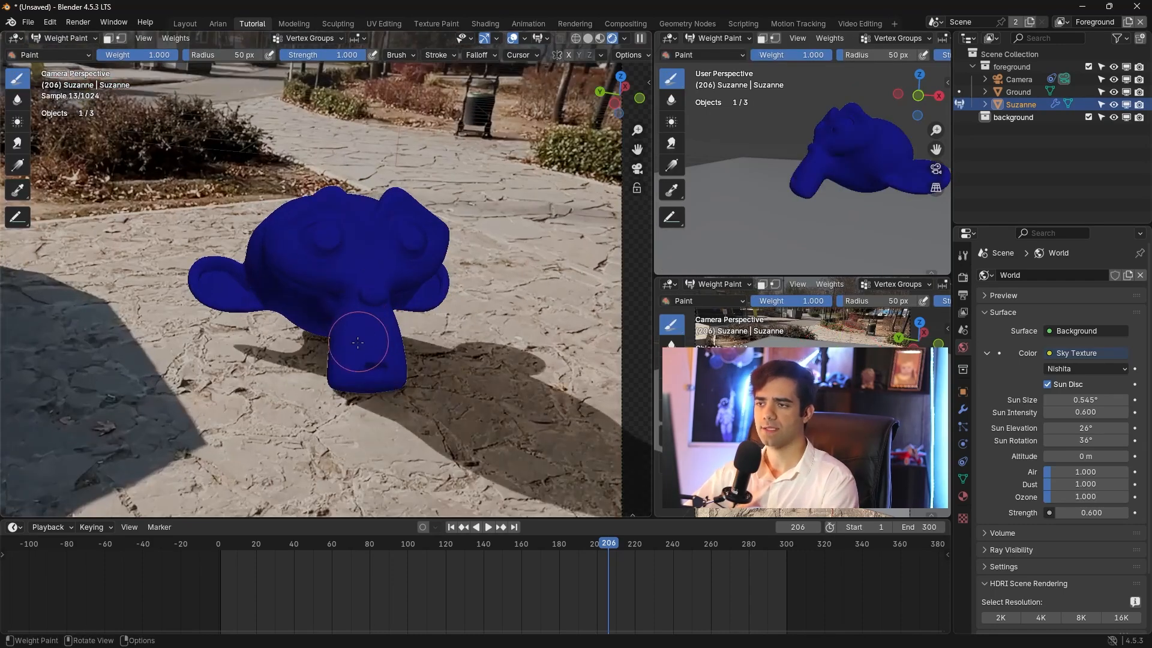
pyautogui.moveTo(358, 342)
pyautogui.mouseDown()
pyautogui.moveTo(327, 303)
pyautogui.moveTo(290, 294)
pyautogui.moveTo(255, 254)
pyautogui.mouseUp()
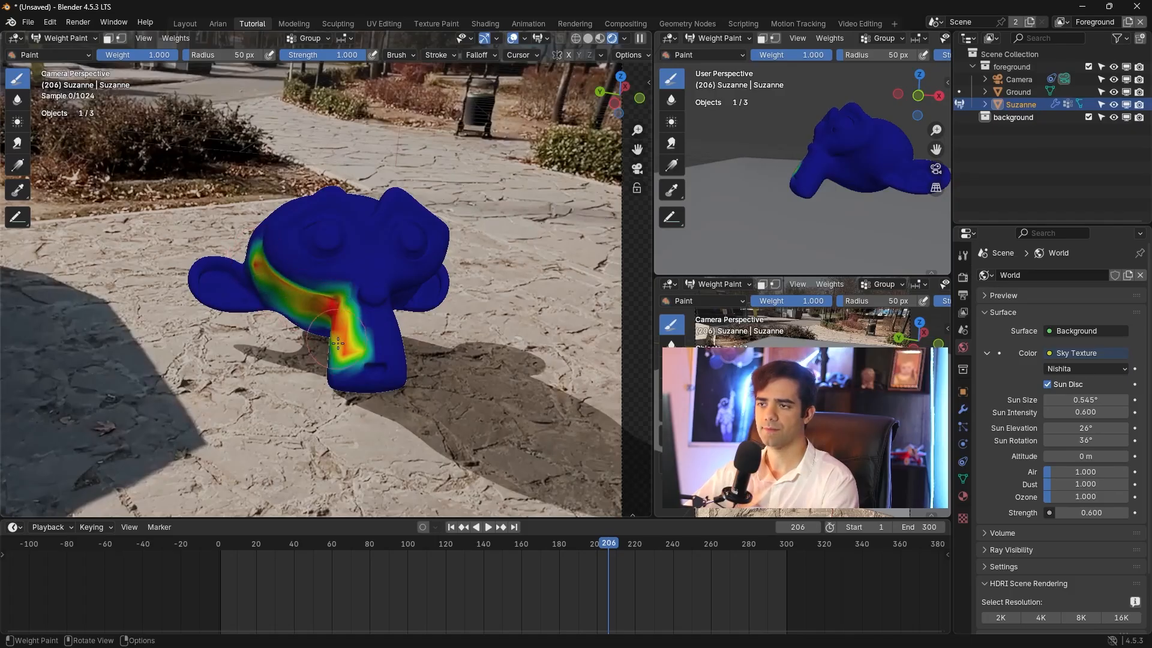
pyautogui.moveTo(406, 360)
pyautogui.mouseDown()
pyautogui.moveTo(389, 339)
pyautogui.moveTo(399, 285)
pyautogui.moveTo(434, 241)
pyautogui.moveTo(406, 213)
pyautogui.mouseUp()
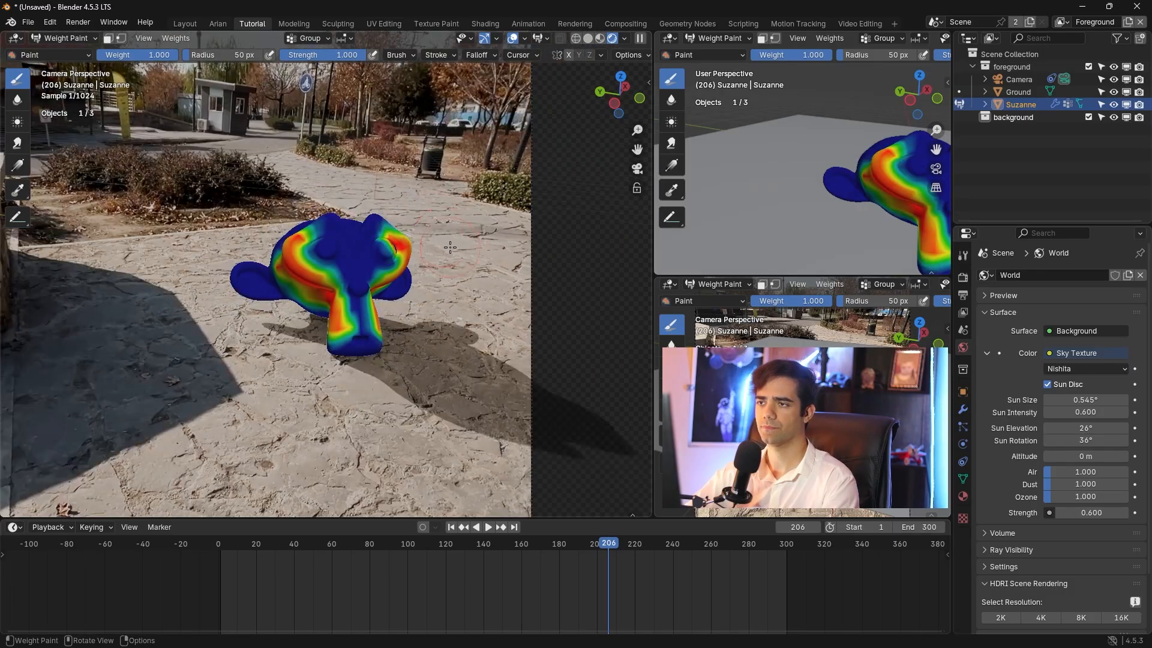
pyautogui.scroll(-2, 448, 248)
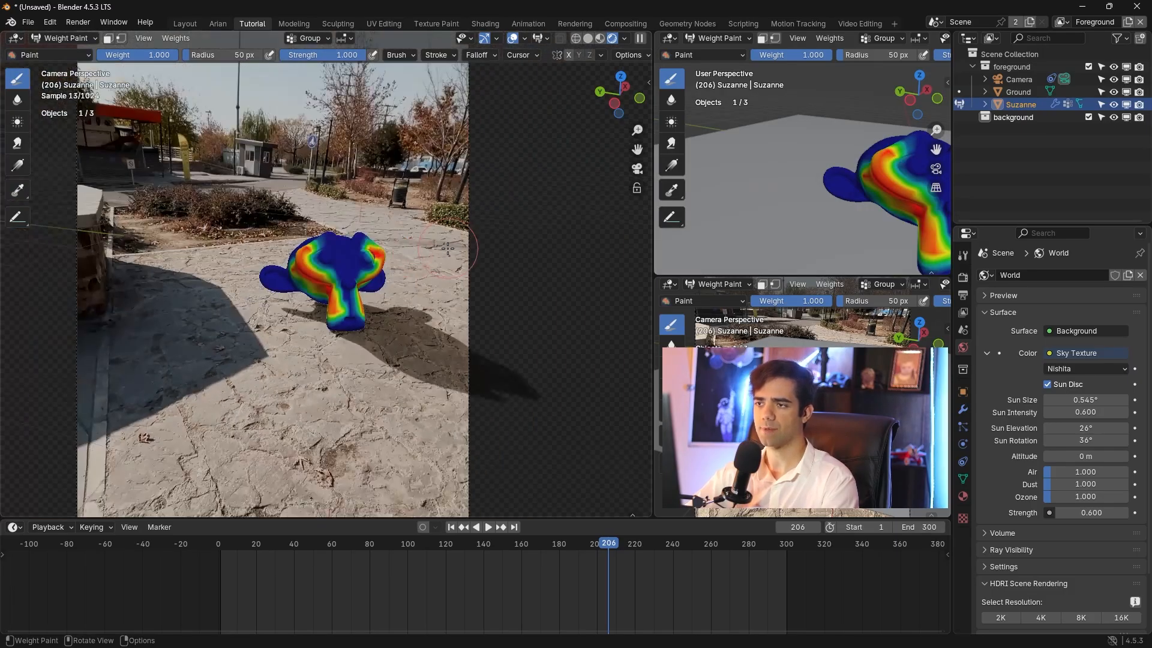
pyautogui.click(63, 38)
pyautogui.click(69, 49)
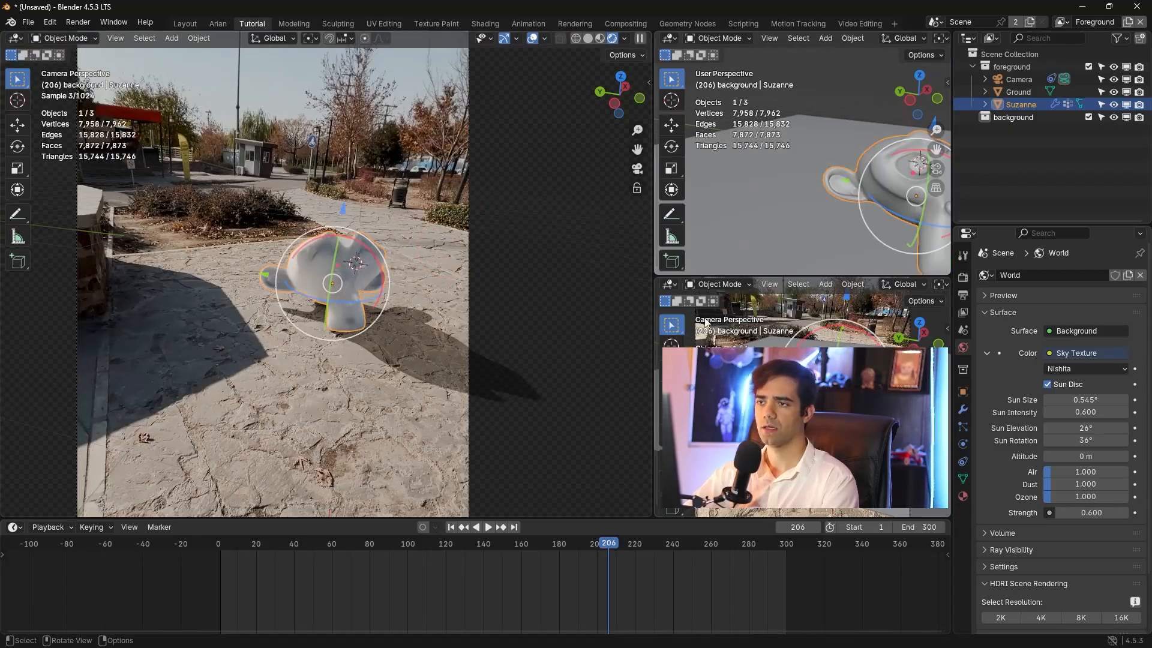
# - Add a particle system of type Hair to the monkey head
pyautogui.click(963, 427)
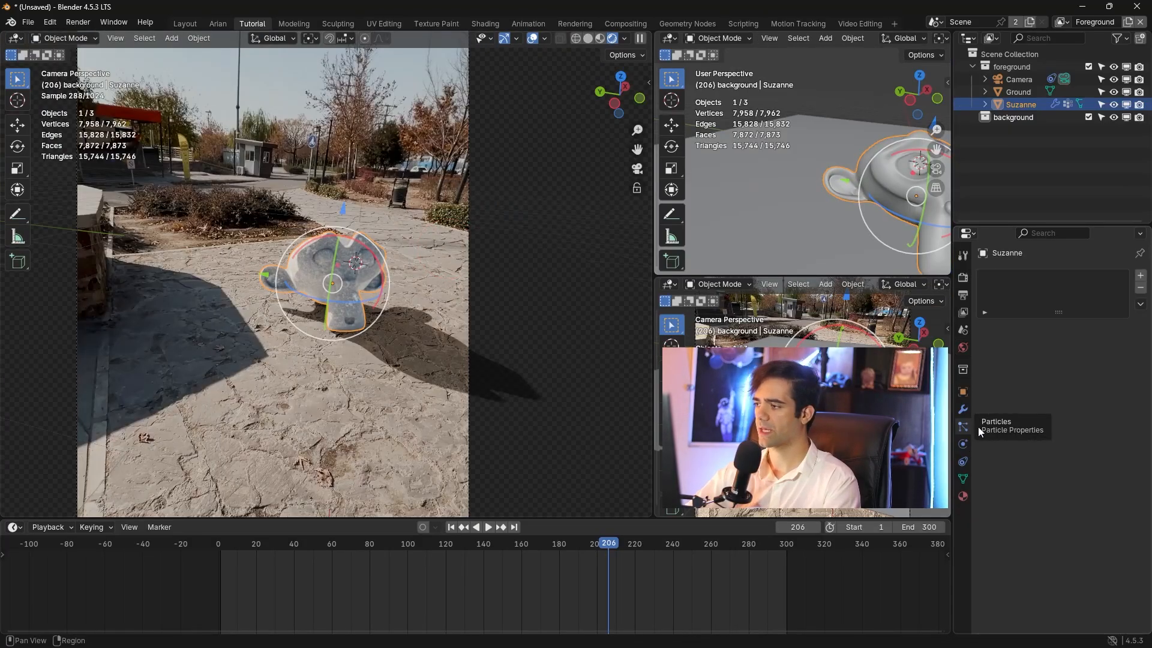
pyautogui.click(1140, 275)
pyautogui.click(1092, 344)
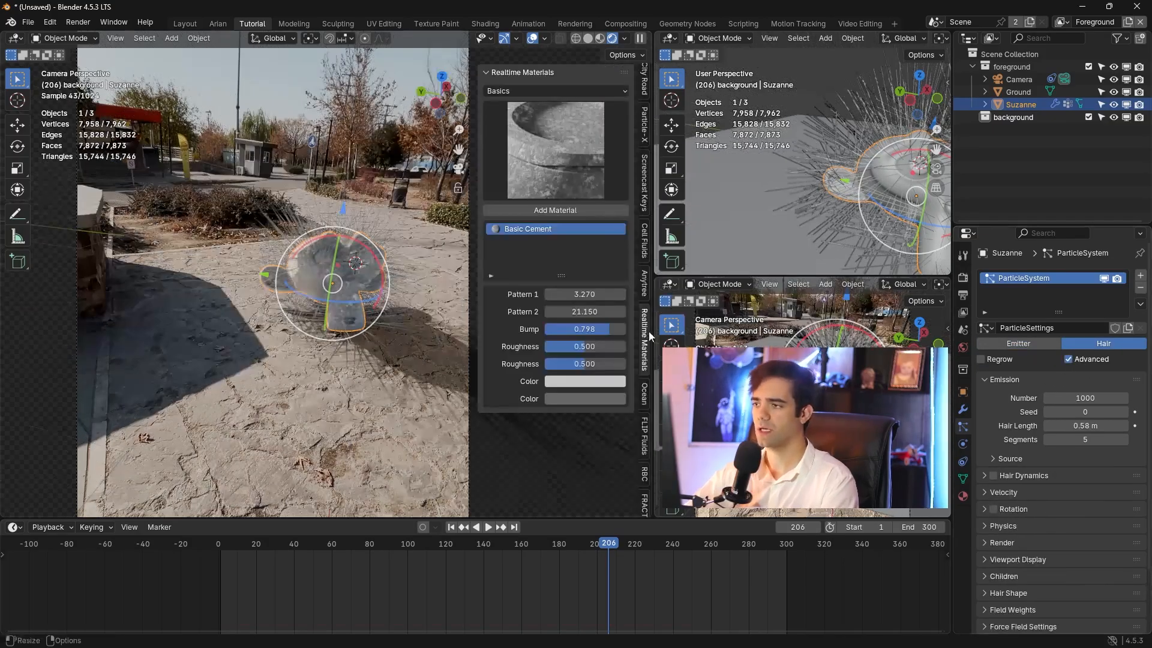
# - Spawn the botaniq asset Flower_Primula-veris_D_spring-summer-autumn from the flowers category into the scene
pyautogui.scroll(-2, 646, 332)
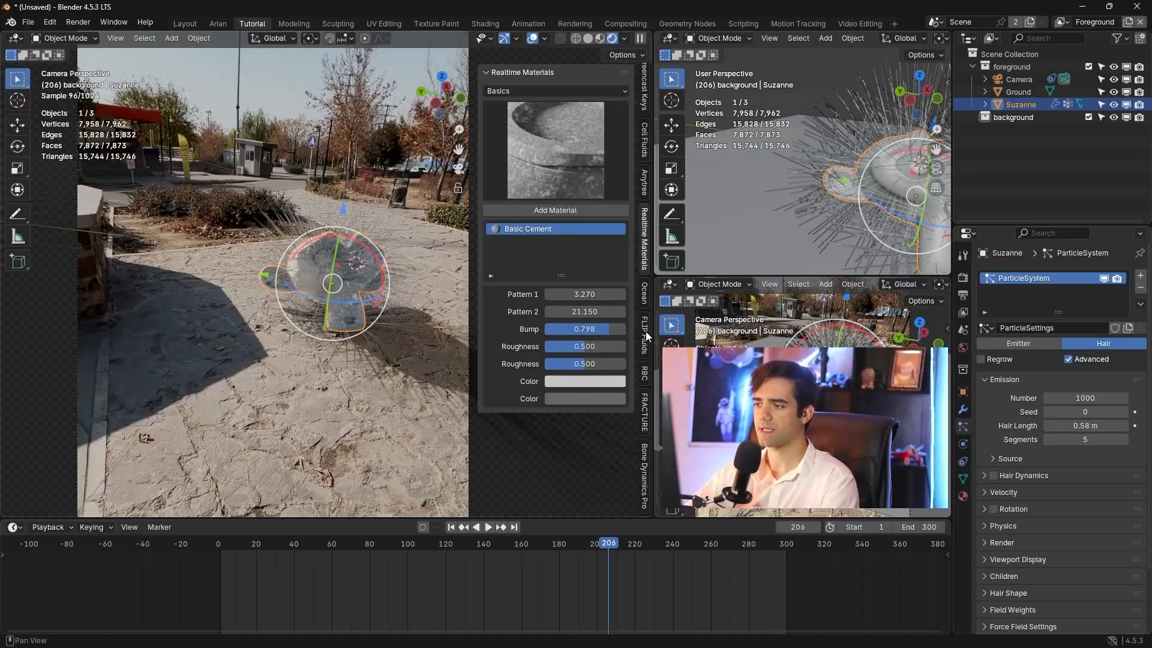
pyautogui.scroll(-8, 645, 331)
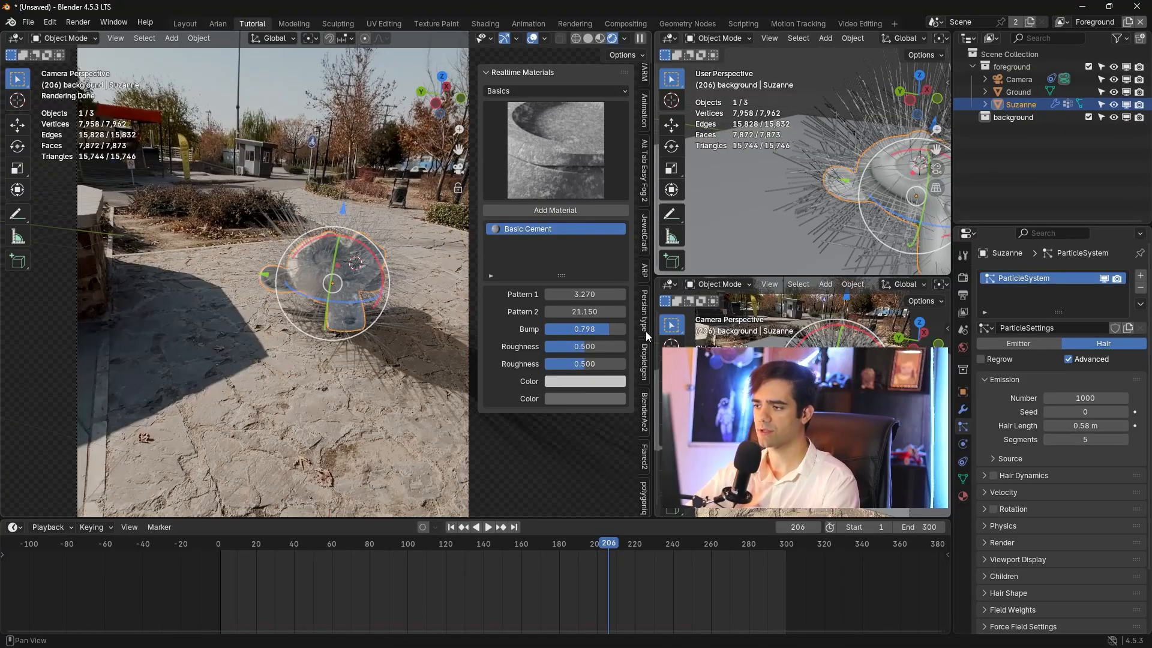
pyautogui.scroll(-1, 646, 332)
pyautogui.click(637, 488)
pyautogui.click(642, 490)
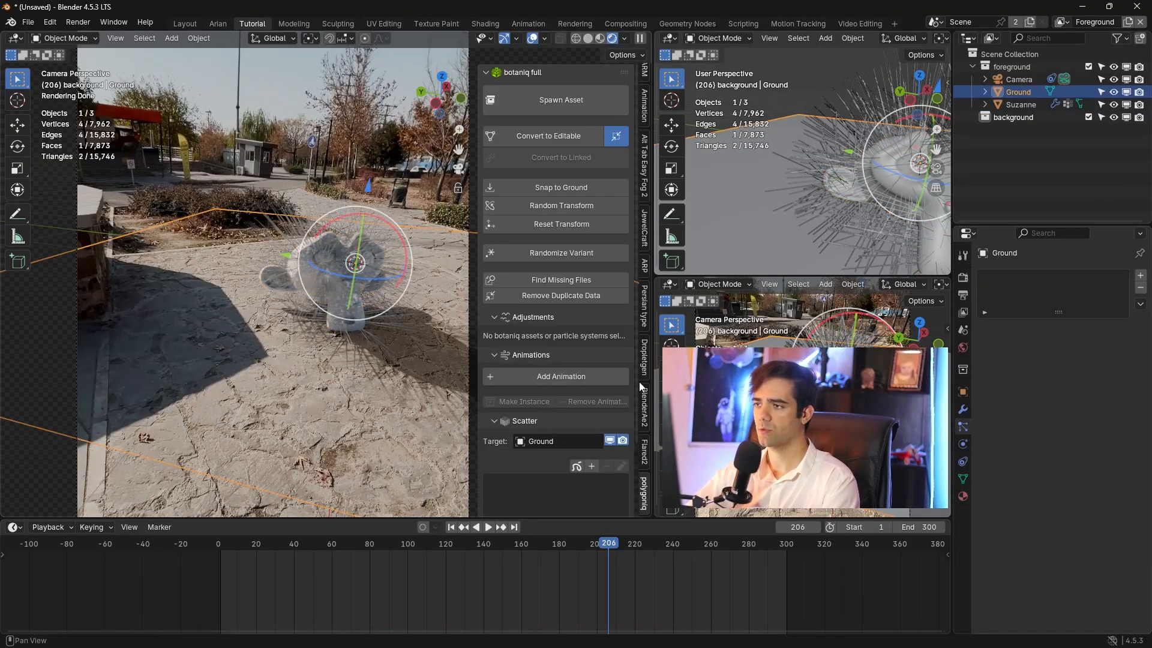
pyautogui.click(573, 97)
pyautogui.click(585, 131)
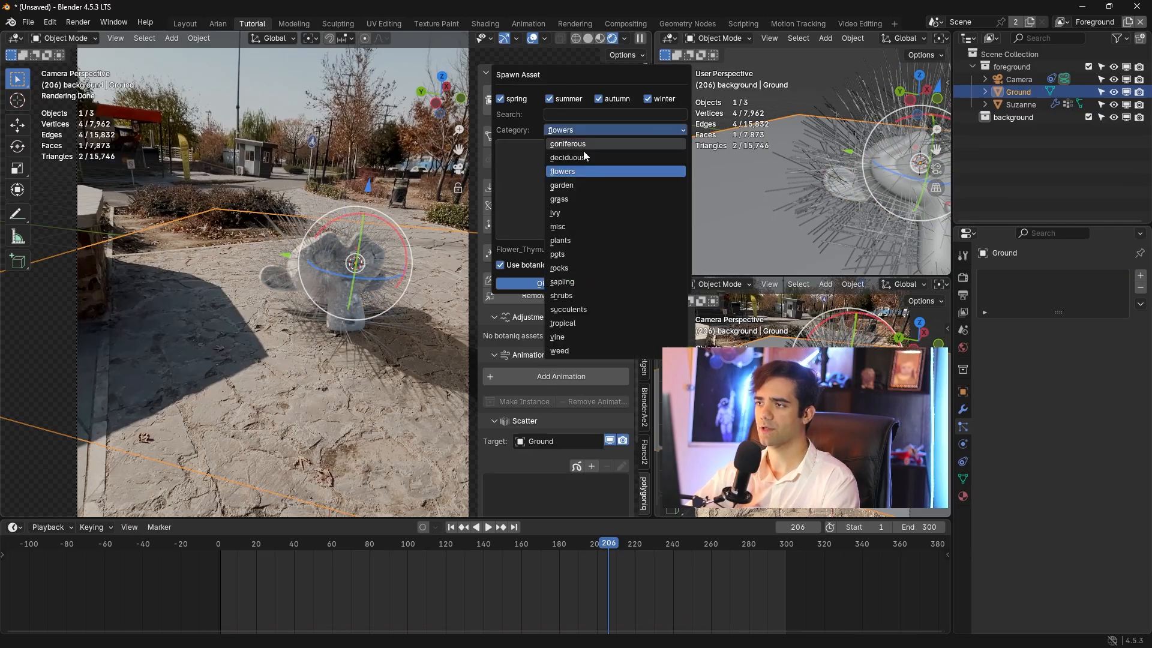
pyautogui.click(581, 170)
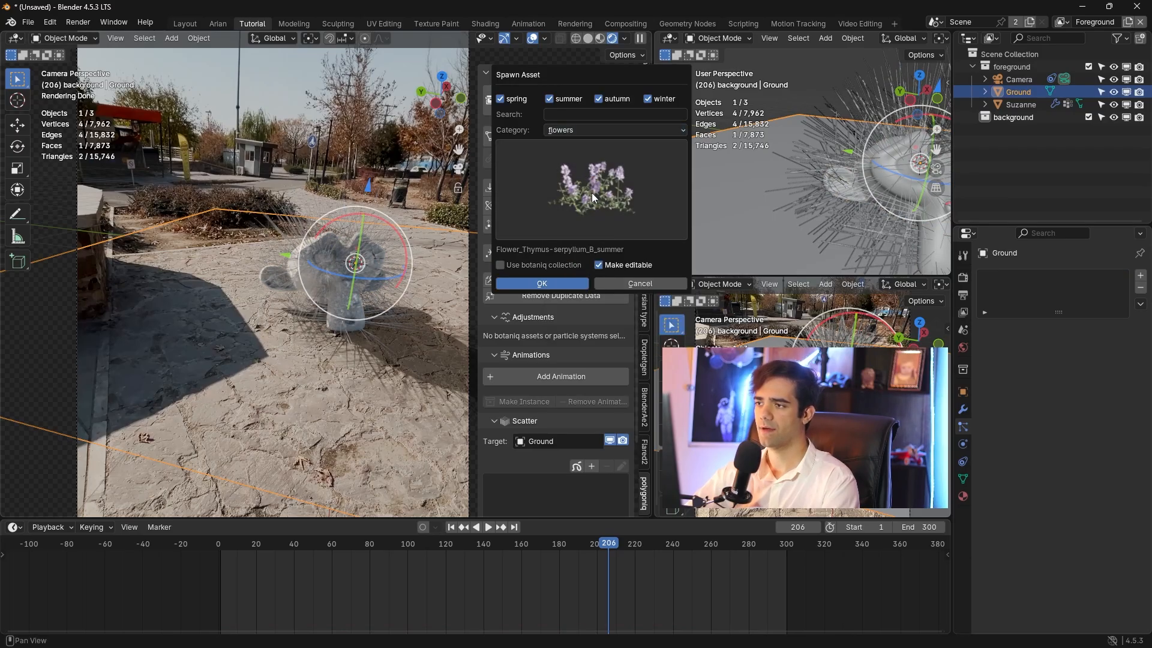
pyautogui.click(591, 192)
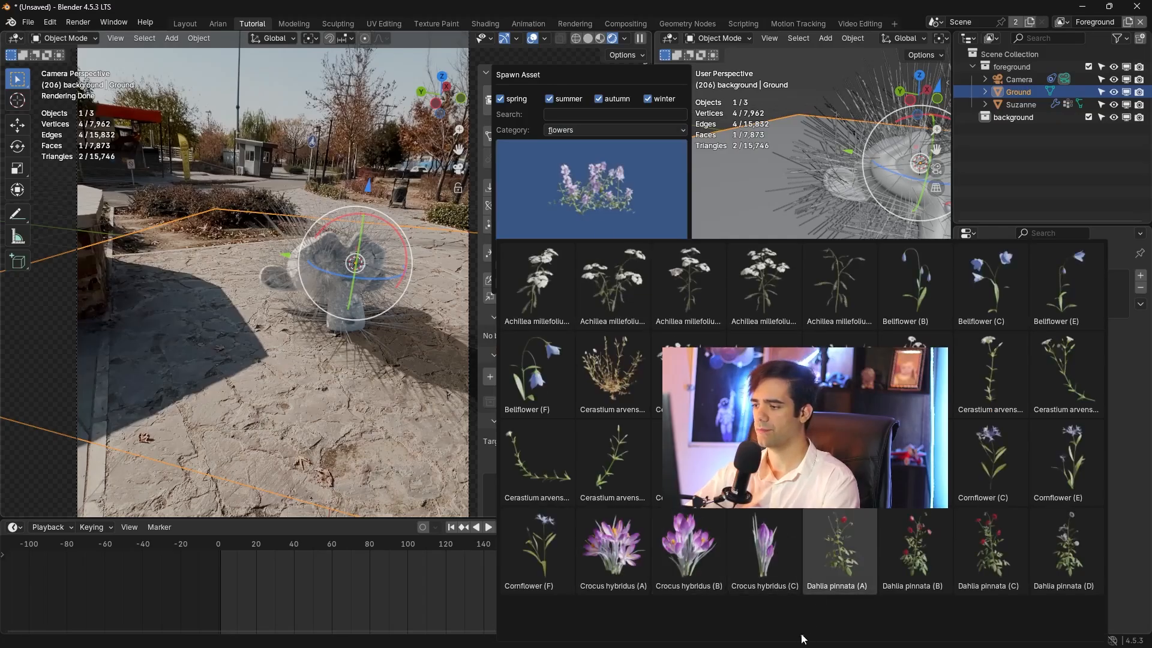
pyautogui.scroll(-5, 802, 638)
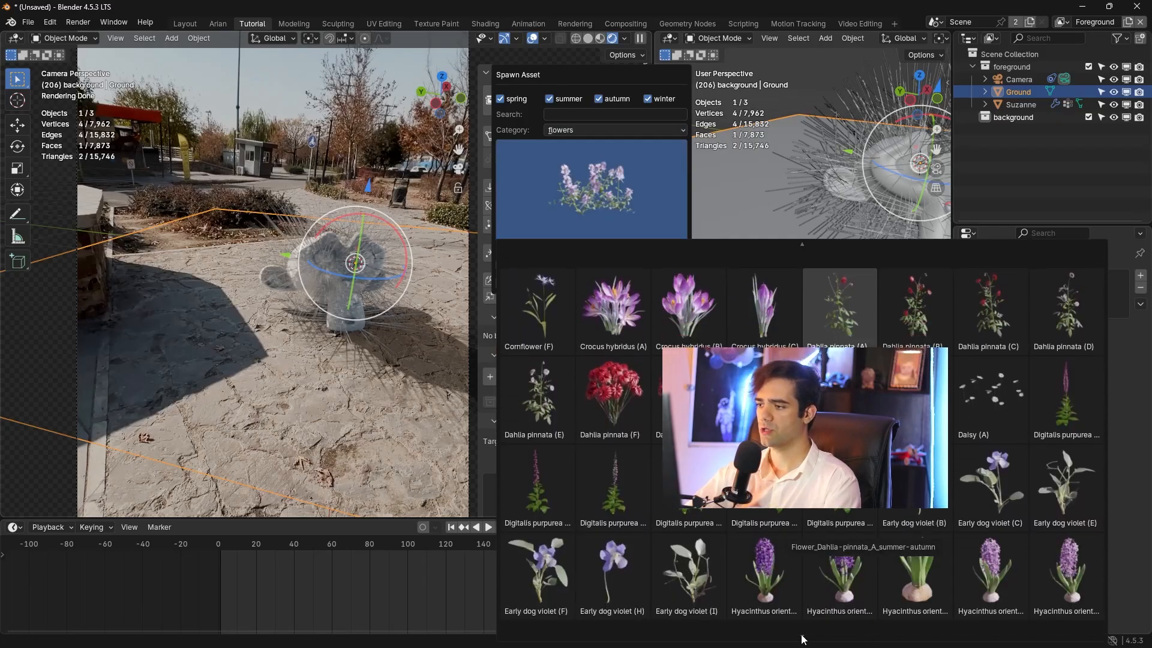
pyautogui.click(831, 573)
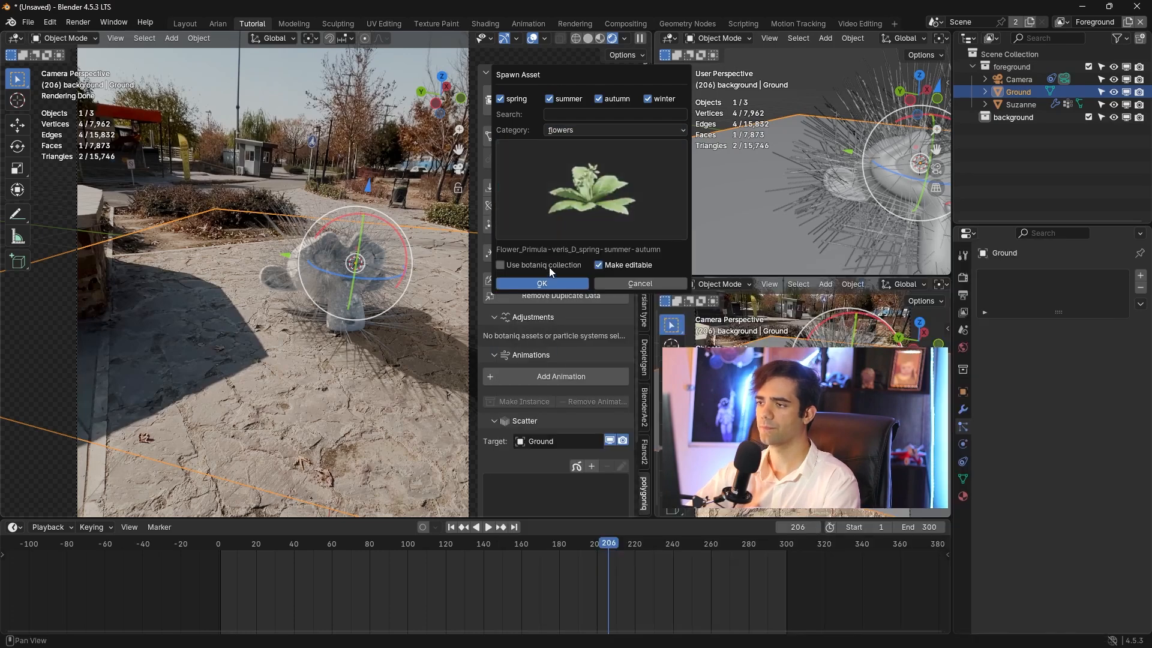
pyautogui.click(542, 284)
pyautogui.moveTo(1034, 131); pyautogui.dragTo(1035, 96)
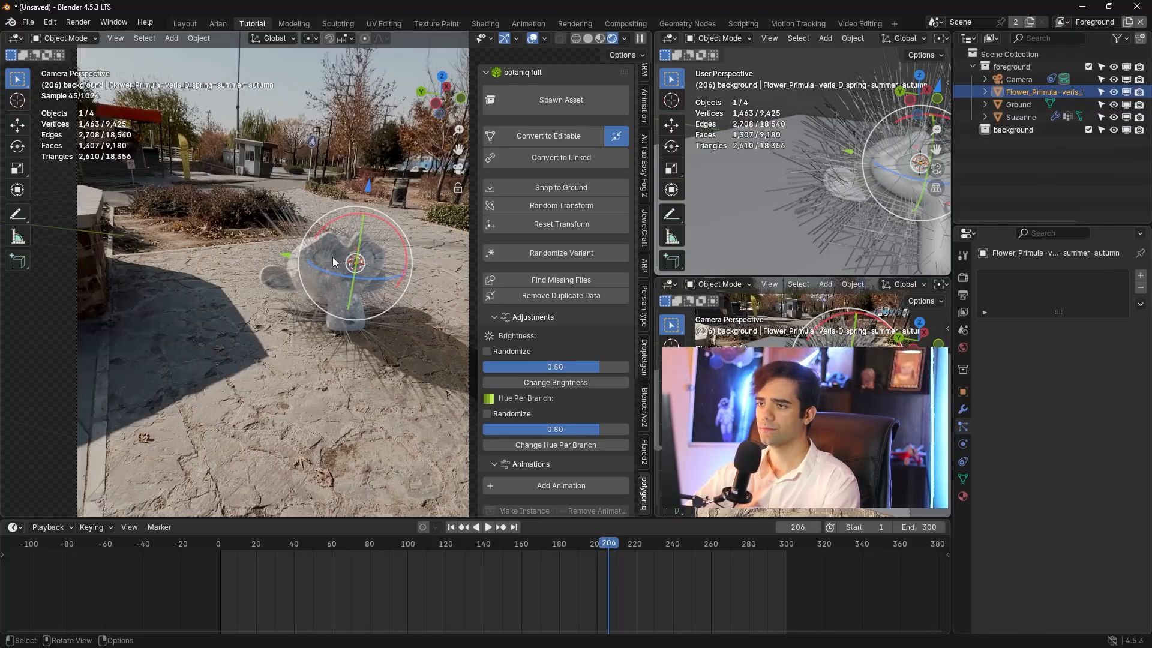
# - Set the monkey's hair particles to render as Object
pyautogui.click(339, 289)
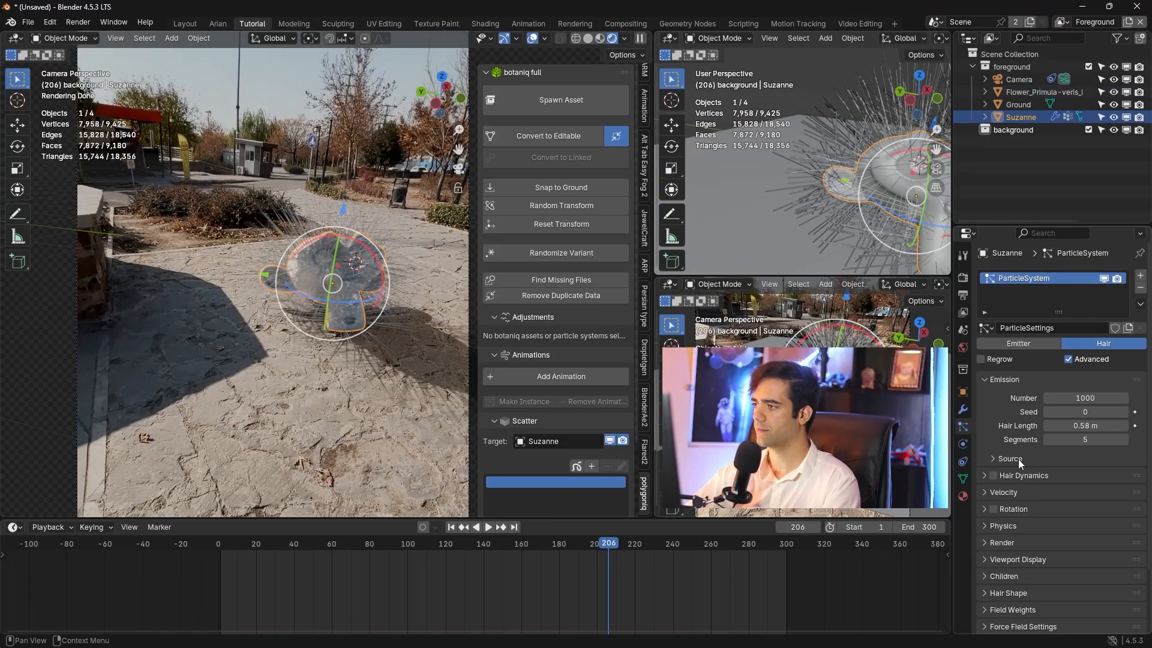
pyautogui.scroll(-3, 1017, 458)
pyautogui.click(1006, 472)
pyautogui.scroll(-2, 1014, 465)
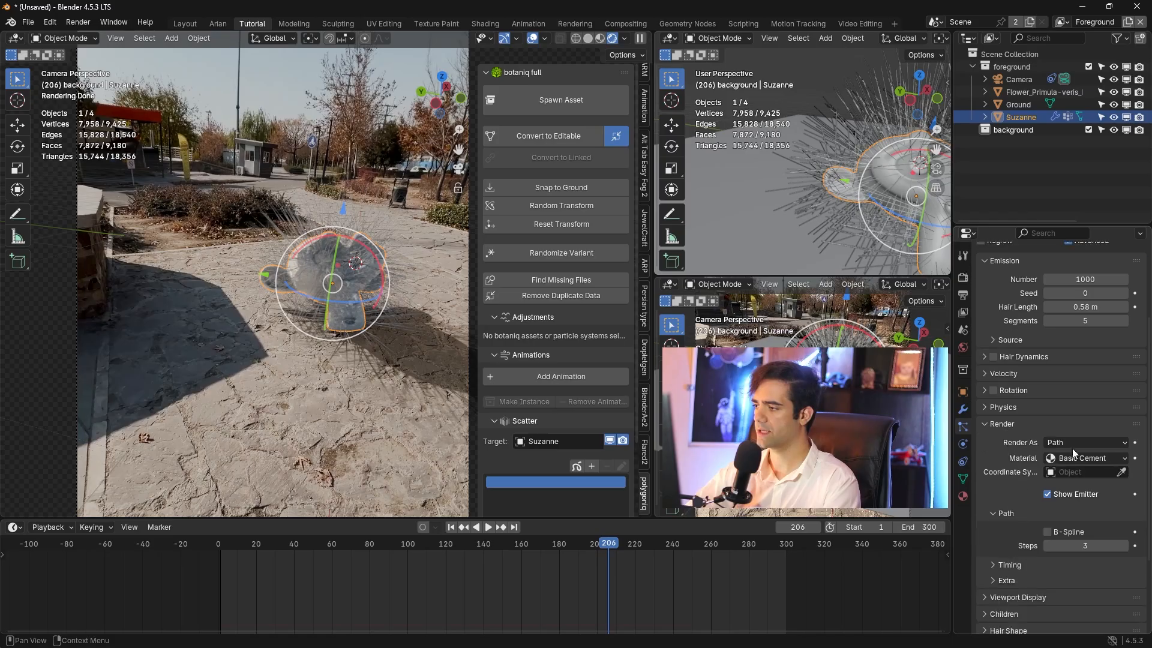
pyautogui.click(1071, 444)
pyautogui.click(1066, 484)
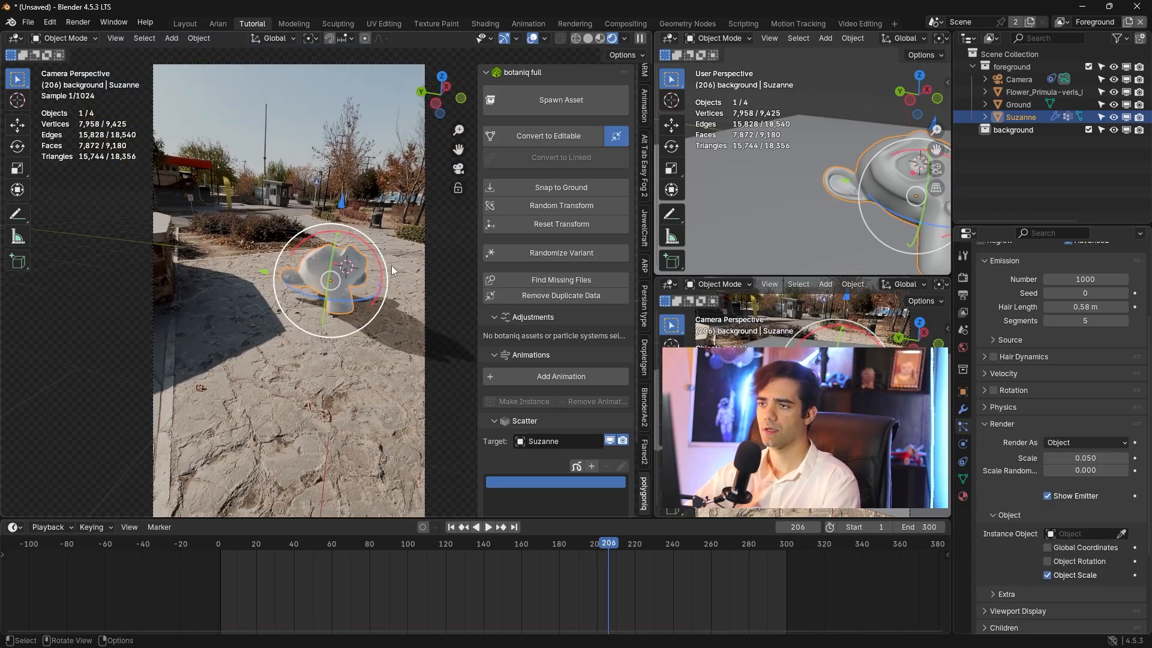
# - Raise the primula flower well above the ground, clear of the monkey head, and scale it up
pyautogui.scroll(-6, 837, 156)
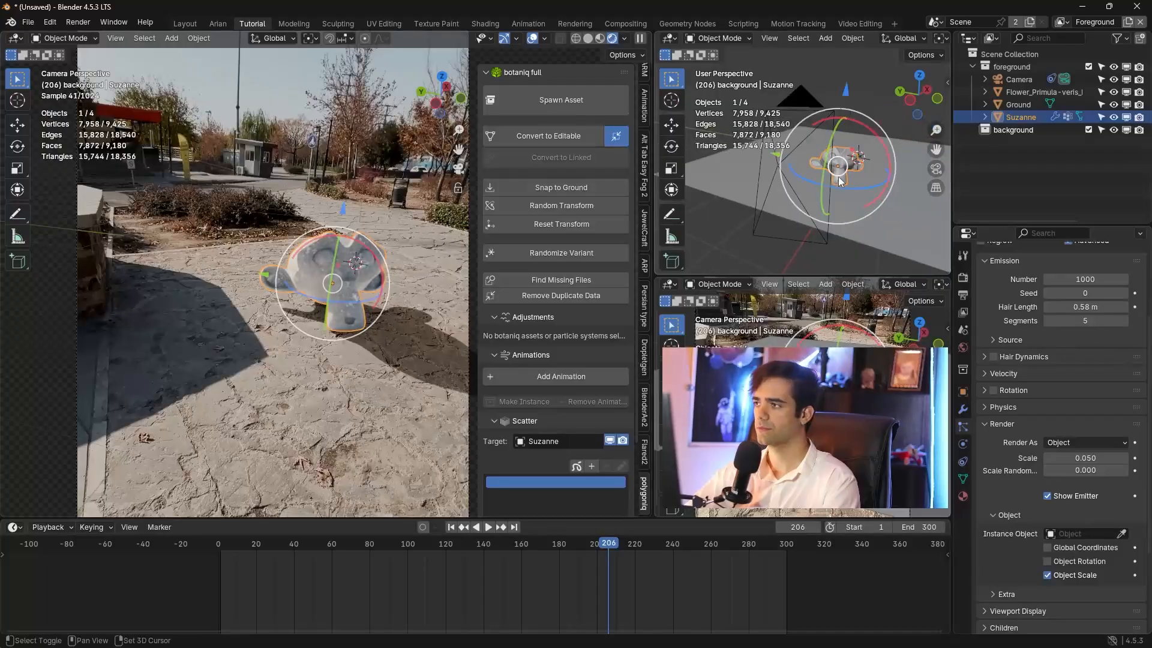
pyautogui.moveTo(837, 157)
pyautogui.mouseDown(button='middle')
pyautogui.moveTo(829, 185)
pyautogui.moveTo(797, 186)
pyautogui.moveTo(830, 139)
pyautogui.mouseUp(button='middle')
pyautogui.click(1025, 94)
pyautogui.moveTo(824, 120); pyautogui.dragTo(824, 52)
pyautogui.press('s')
pyautogui.click(936, 94)
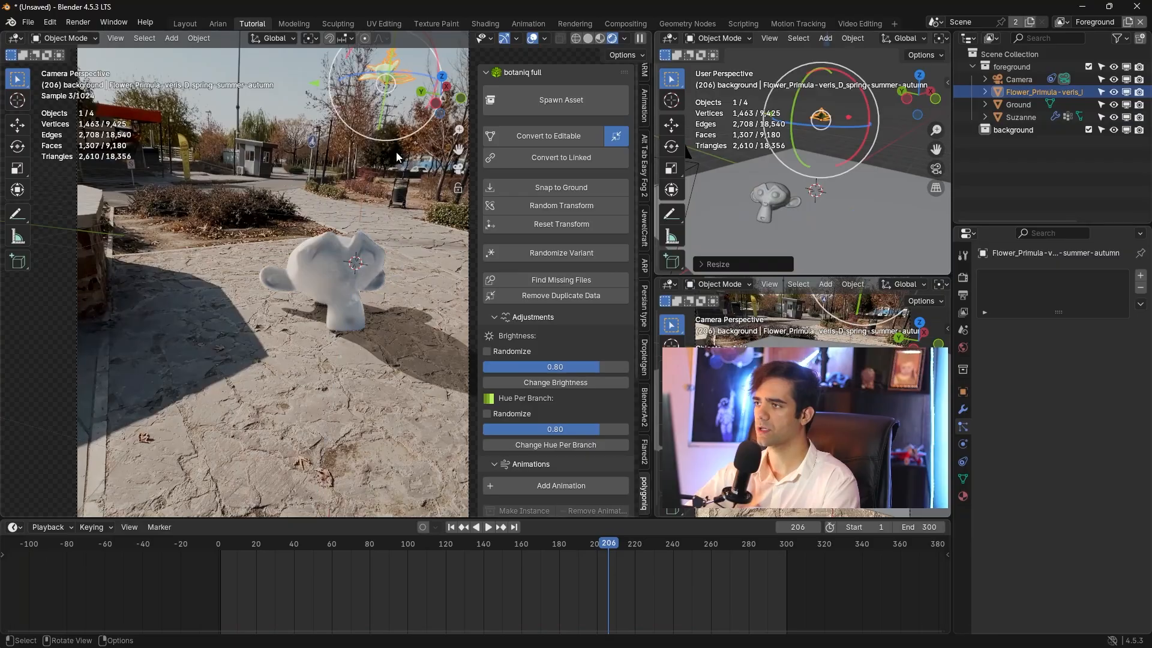
# - Assign the primula flower as the instance object of the monkey's hair particles
pyautogui.keyDown('shift'); pyautogui.moveTo(399, 157); pyautogui.dragTo(334, 185, button='middle'); pyautogui.keyUp('shift')
pyautogui.click(282, 293)
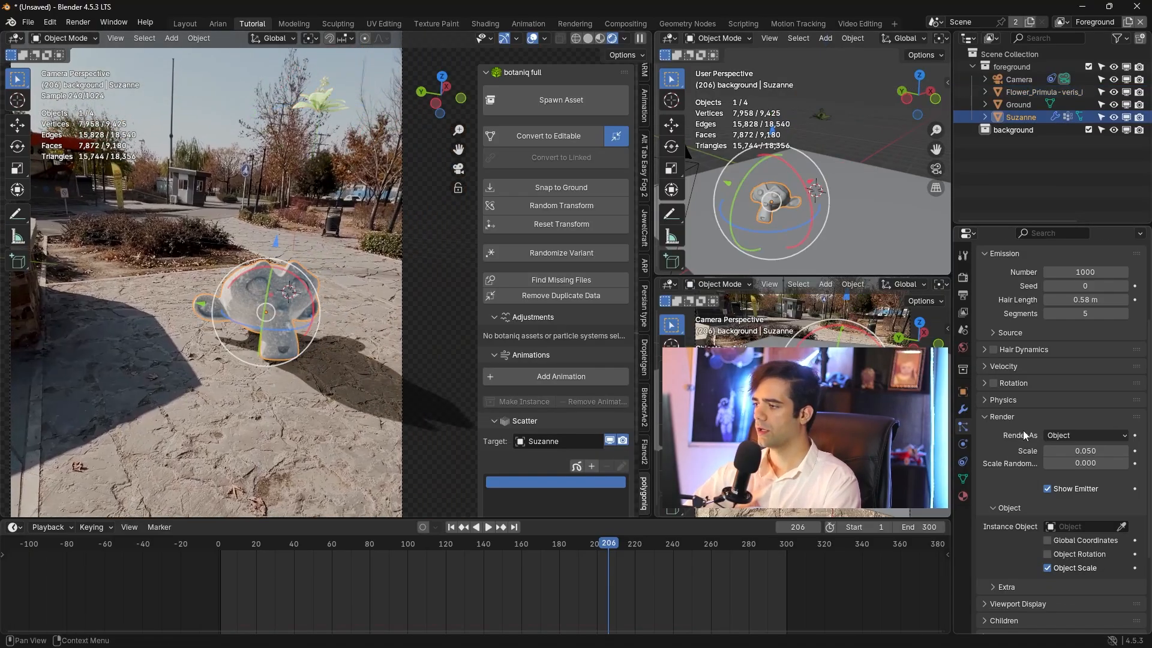
pyautogui.scroll(-2, 1025, 435)
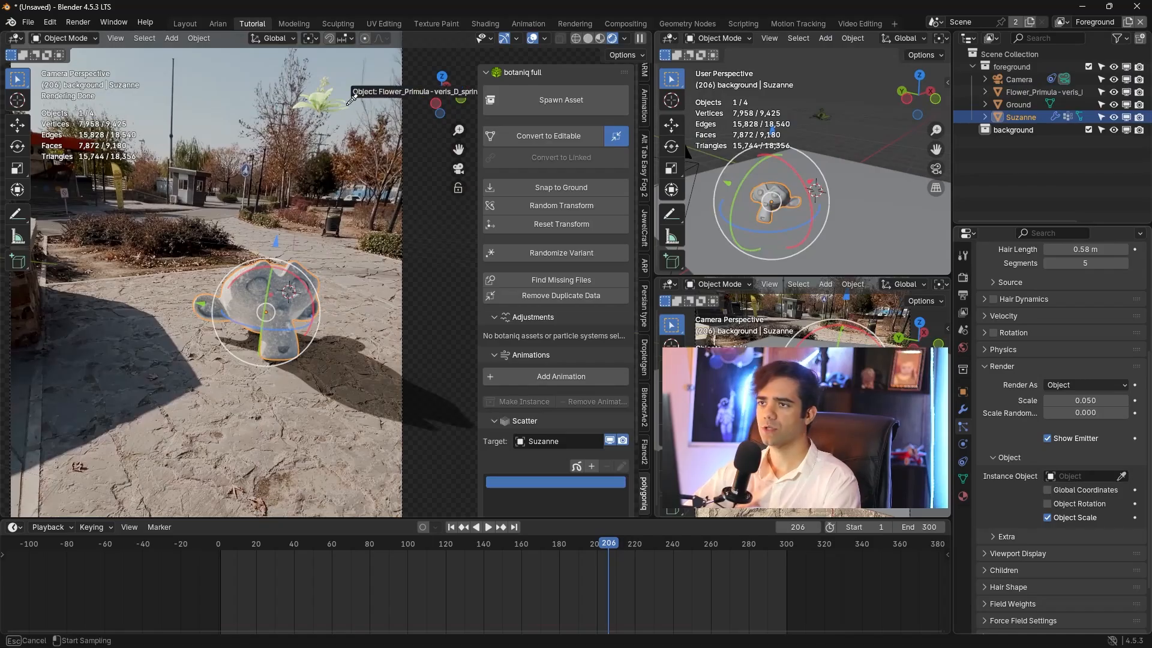
pyautogui.click(317, 105)
pyautogui.scroll(3, 325, 329)
pyautogui.keyDown('shift'); pyautogui.moveTo(325, 329); pyautogui.dragTo(355, 308, button='middle'); pyautogui.keyUp('shift')
pyautogui.scroll(2, 355, 308)
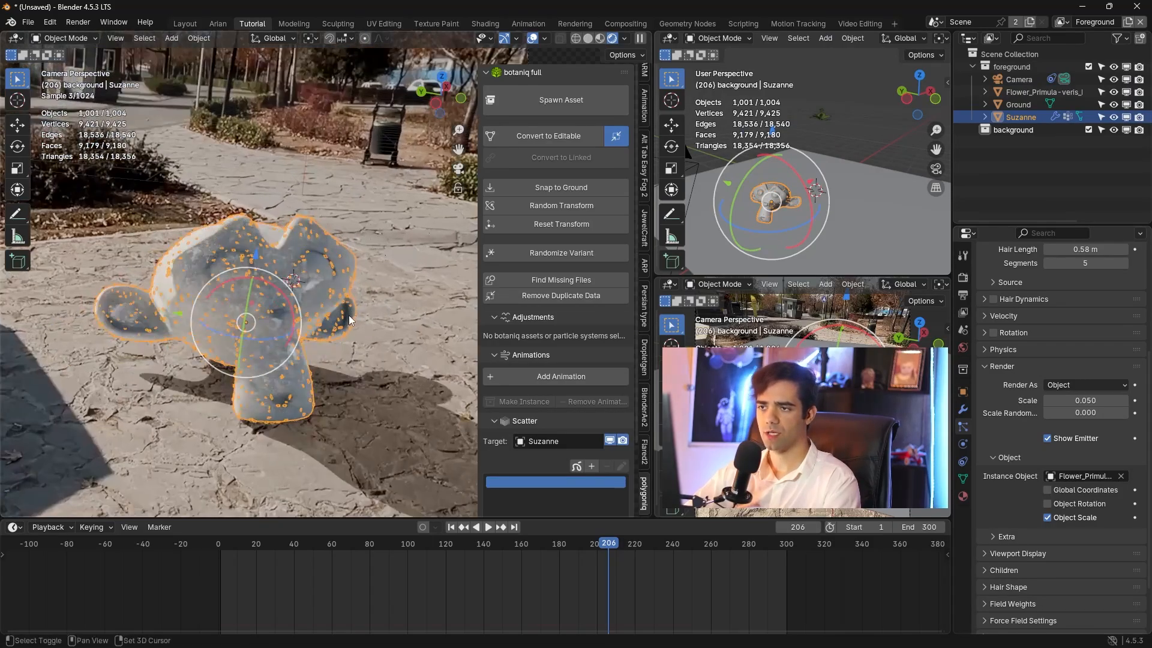
# - Increase the hair length of the monkey's flower particles to 1.89 m
pyautogui.scroll(3, 1016, 402)
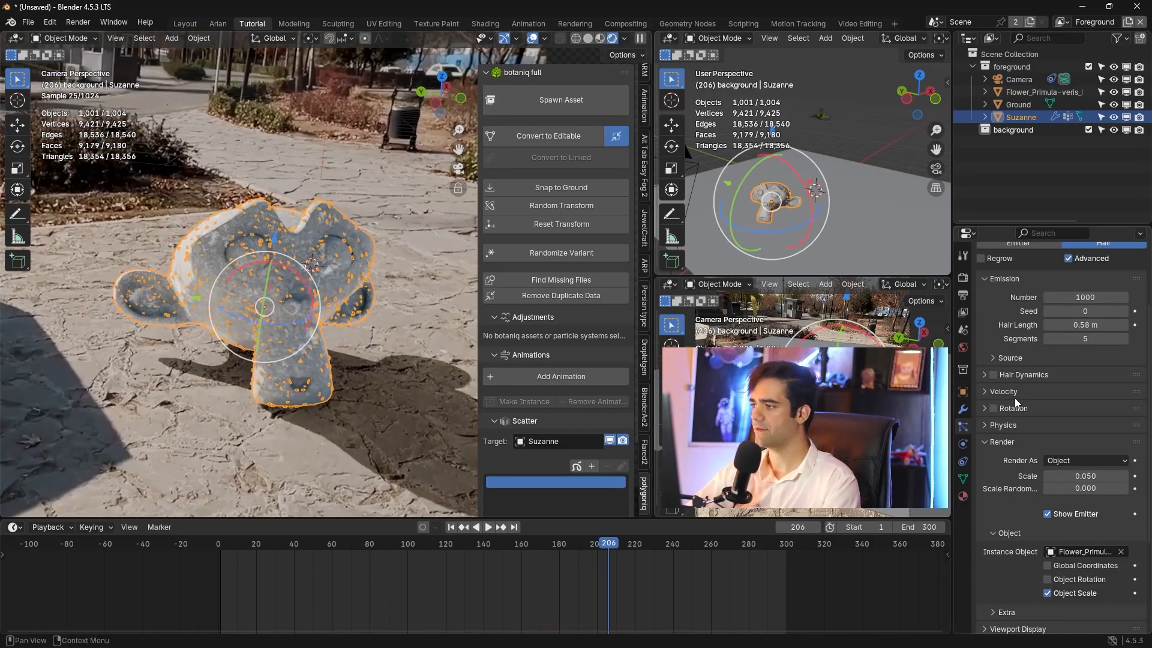
pyautogui.scroll(1, 1015, 402)
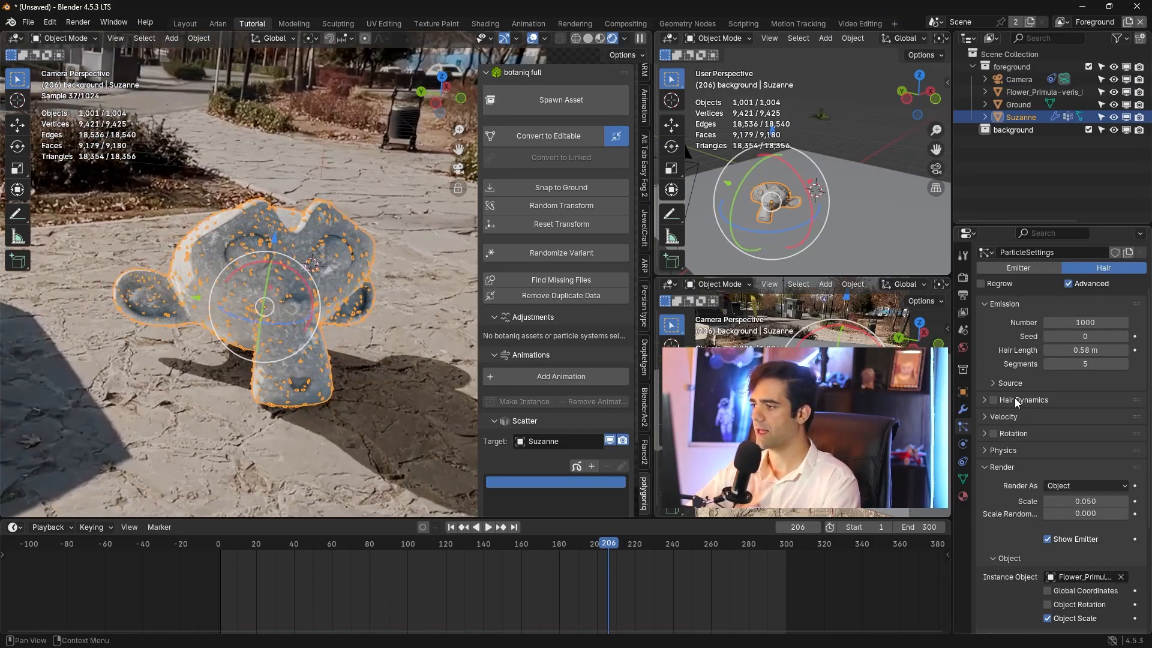
pyautogui.click(1018, 416)
pyautogui.moveTo(1062, 350)
pyautogui.mouseDown()
pyautogui.moveTo(1097, 351)
pyautogui.moveTo(1070, 354)
pyautogui.mouseUp()
# - Limit the flower particles' density to the vertex group named Group, and deselect the monkey head
pyautogui.scroll(-8, 1027, 391)
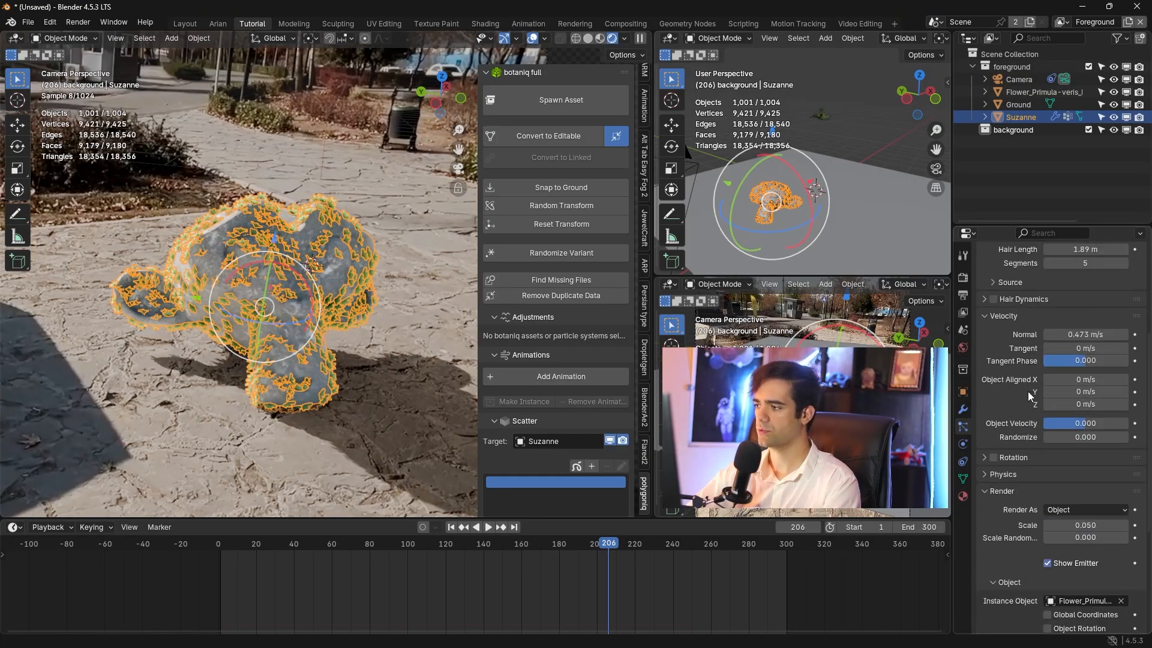
pyautogui.click(1018, 571)
pyautogui.scroll(-4, 1015, 573)
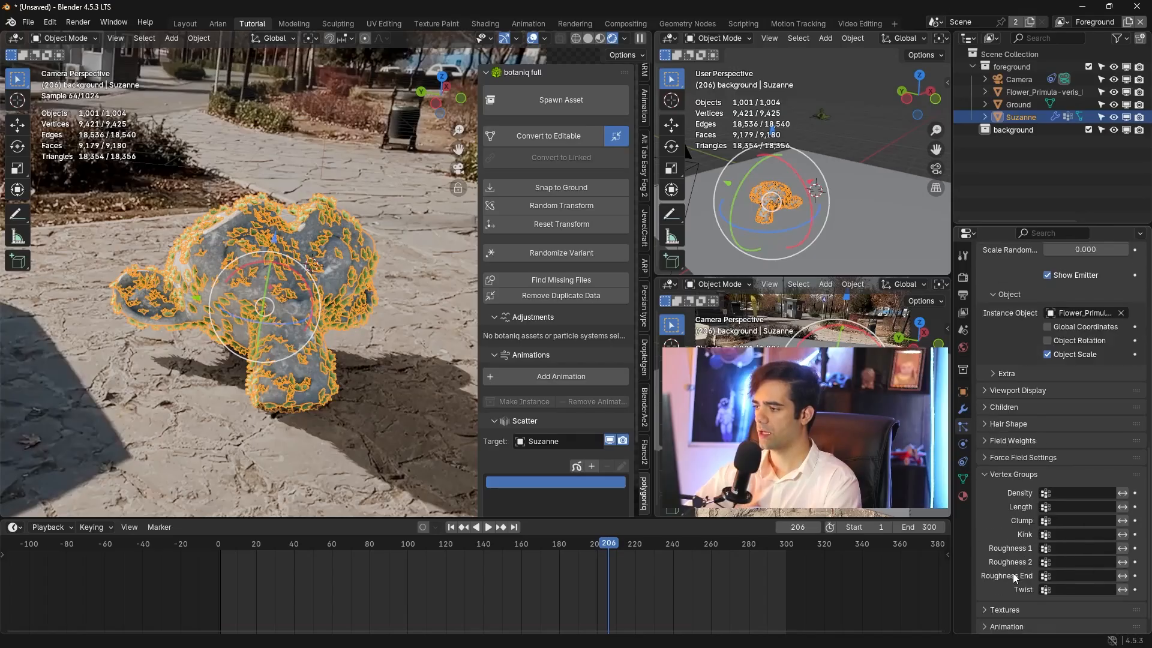
pyautogui.click(1068, 496)
pyautogui.click(1033, 514)
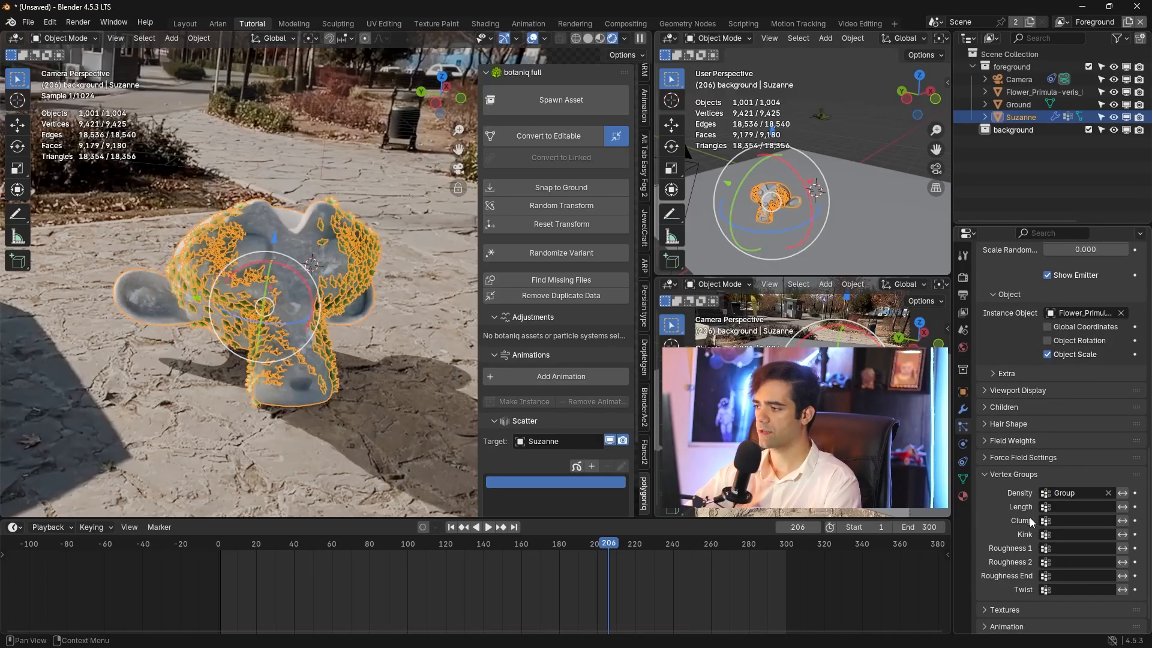
pyautogui.click(332, 182)
pyautogui.click(307, 325)
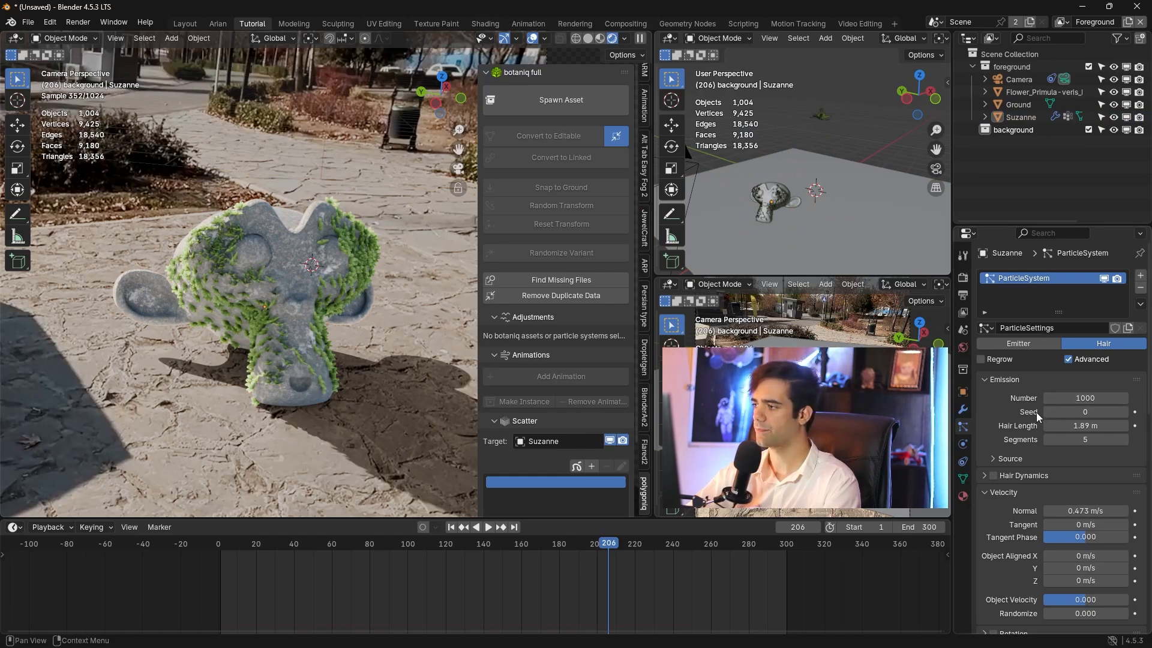
# - Set the flower particle number to 200 and the hair length to 2 m
pyautogui.click(1080, 397)
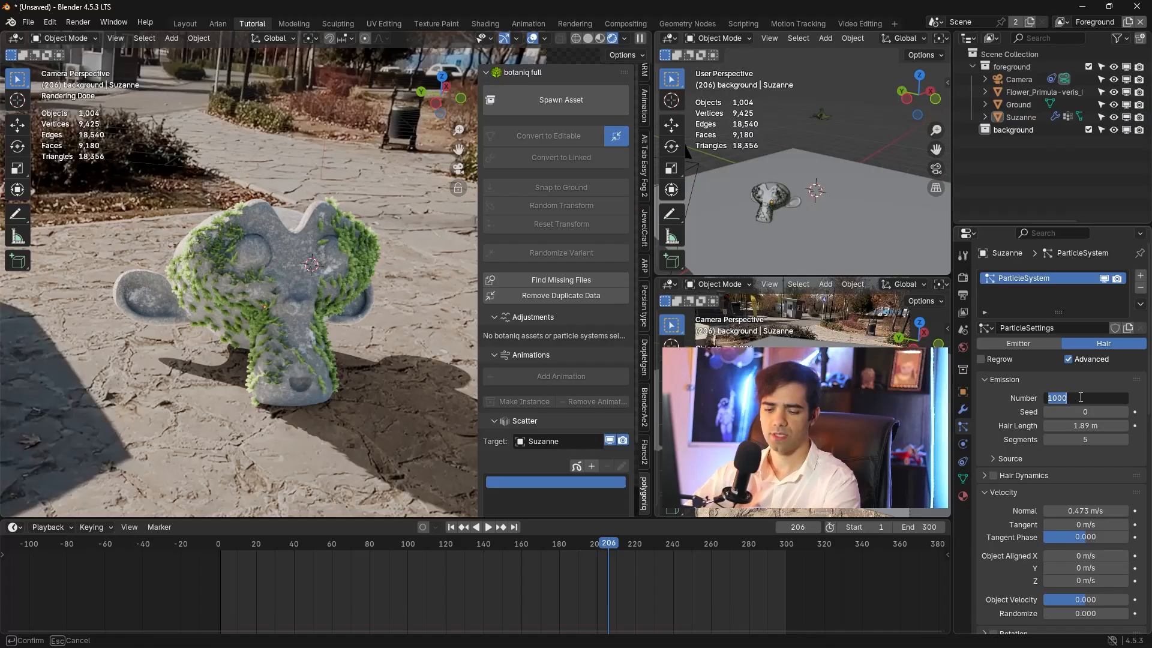
pyautogui.press('Return')
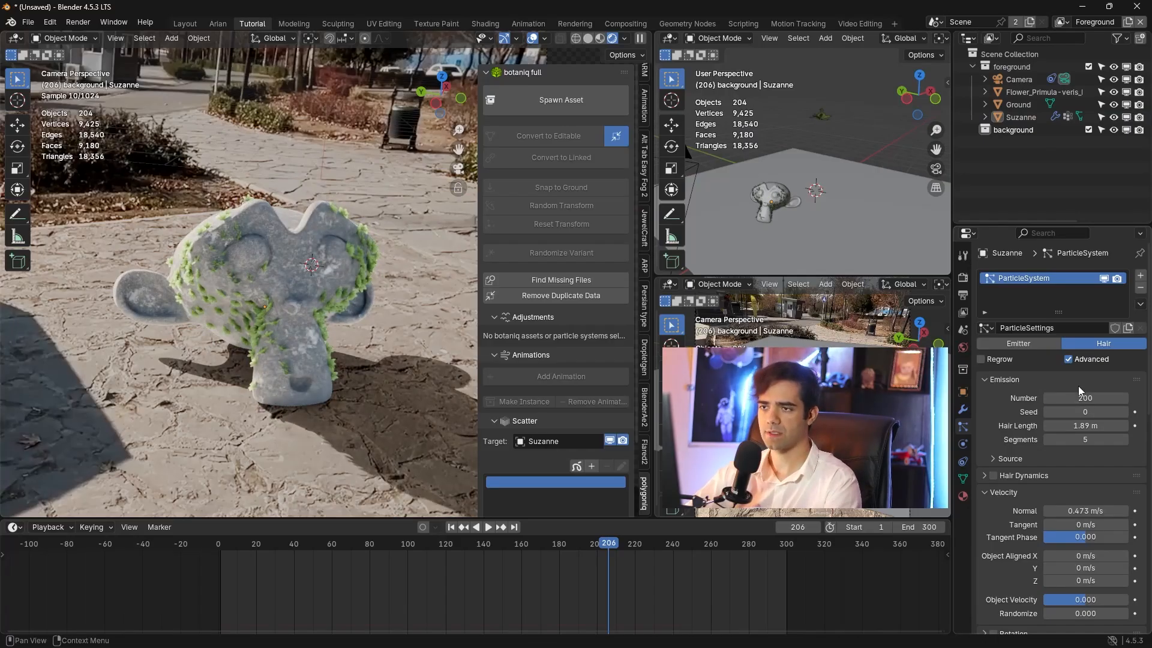
pyautogui.click(1081, 426)
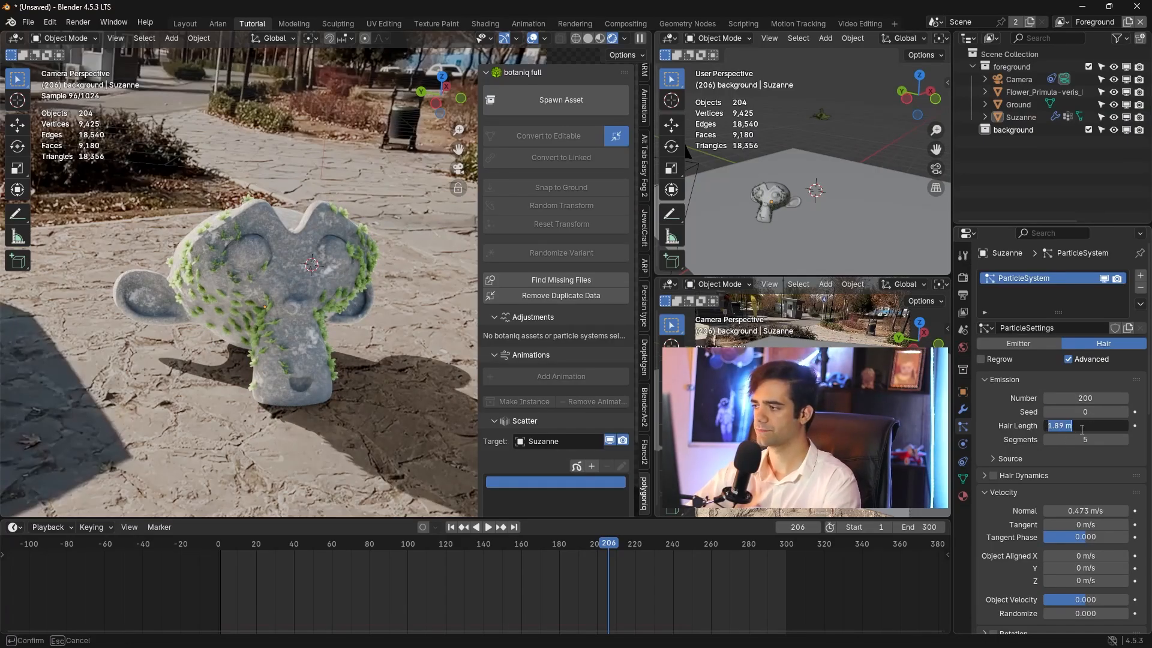
pyautogui.press('Return')
# - Enlarge the primula particles by setting their normal velocity to 1 m/s
pyautogui.scroll(-2, 1080, 474)
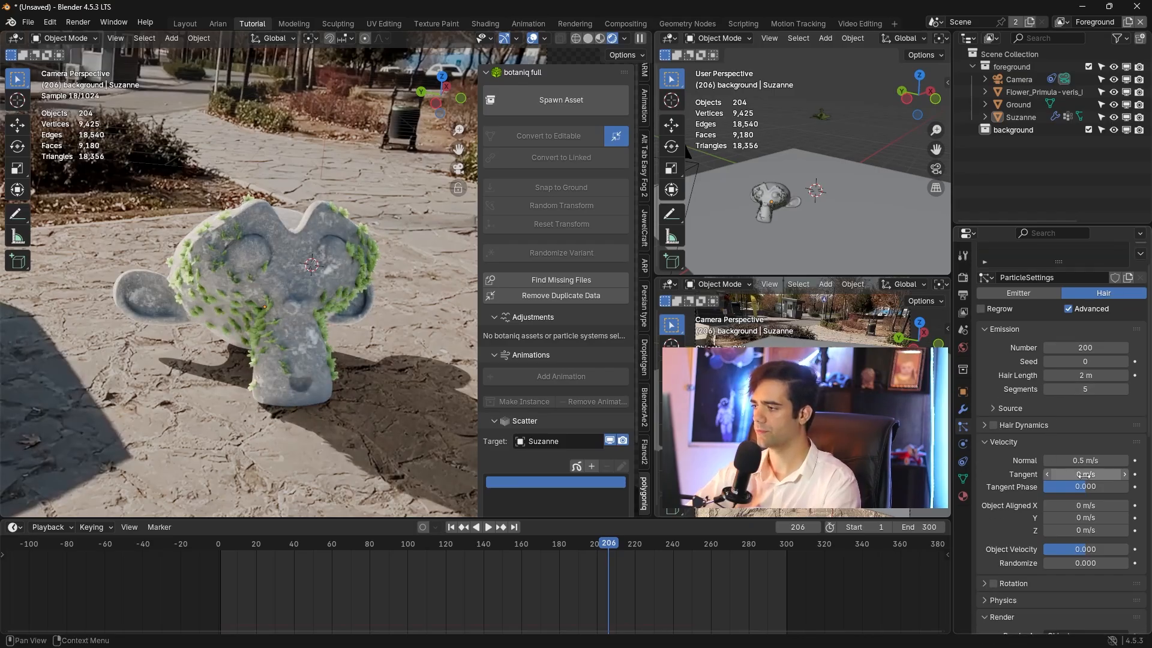
pyautogui.moveTo(1084, 461); pyautogui.dragTo(1116, 461)
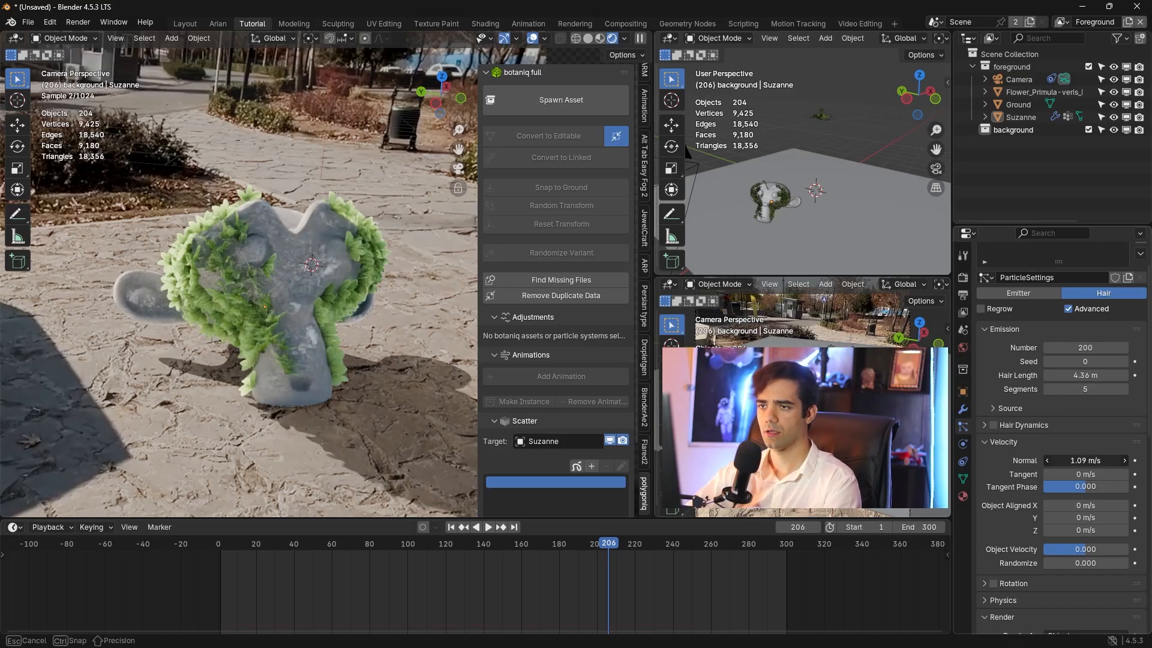
pyautogui.click(1087, 460)
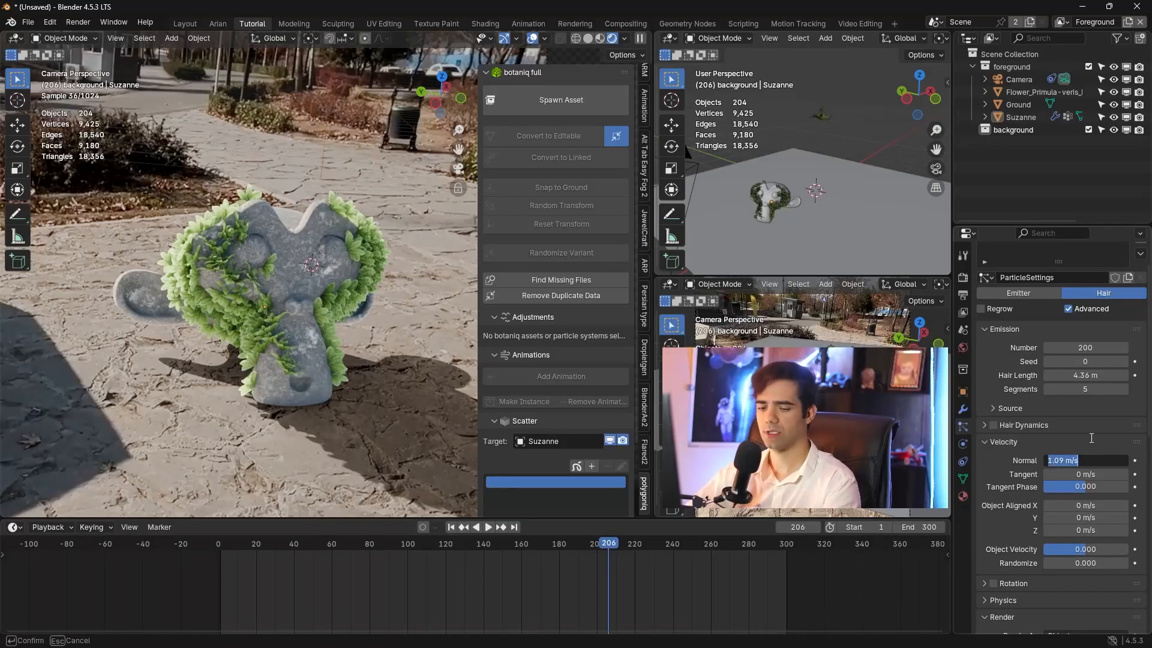
pyautogui.press('Return')
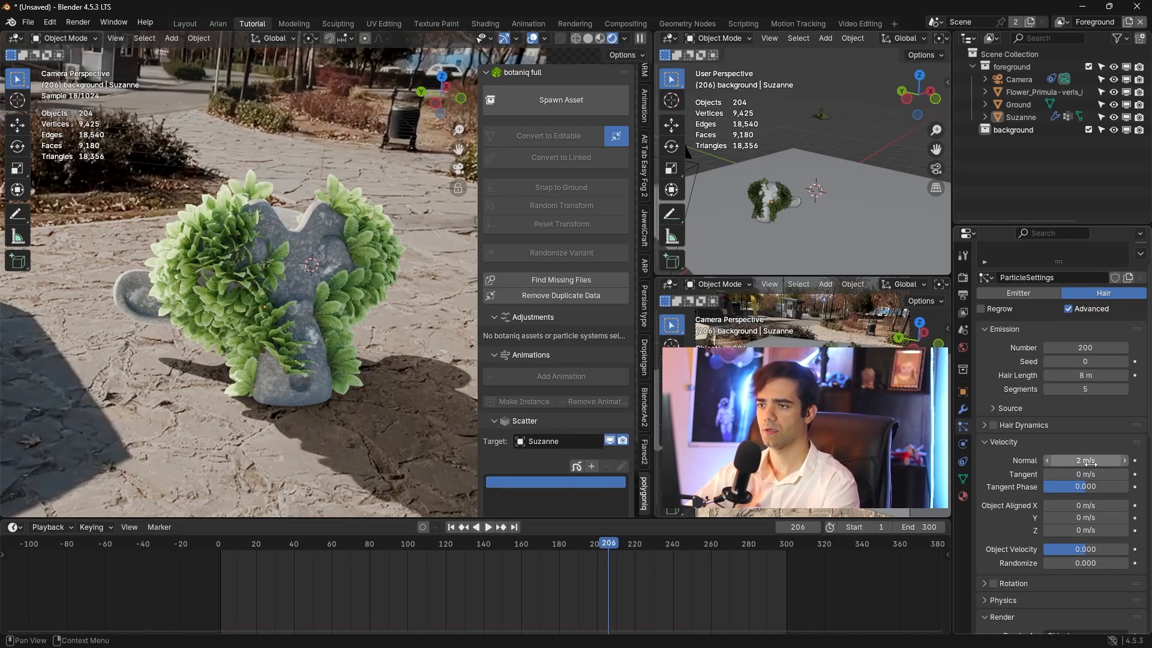
pyautogui.moveTo(1091, 460); pyautogui.dragTo(1061, 460)
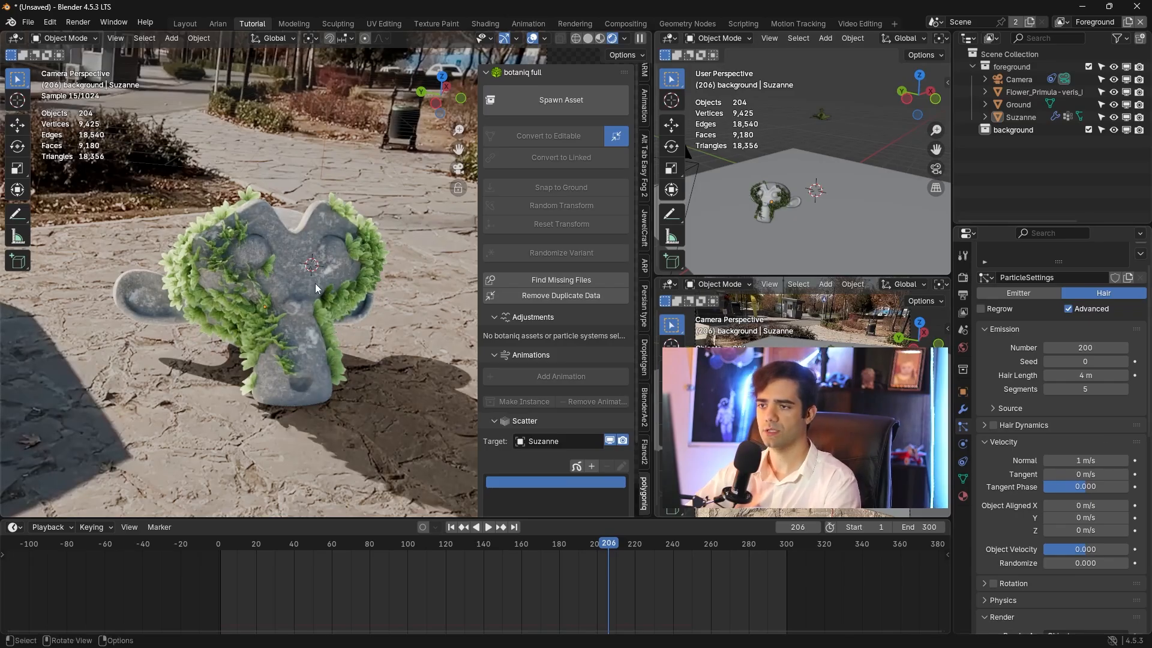
# - Add a second particle system to the monkey head with 500 particles and make it a hair system
pyautogui.scroll(2, 1086, 302)
pyautogui.click(1140, 278)
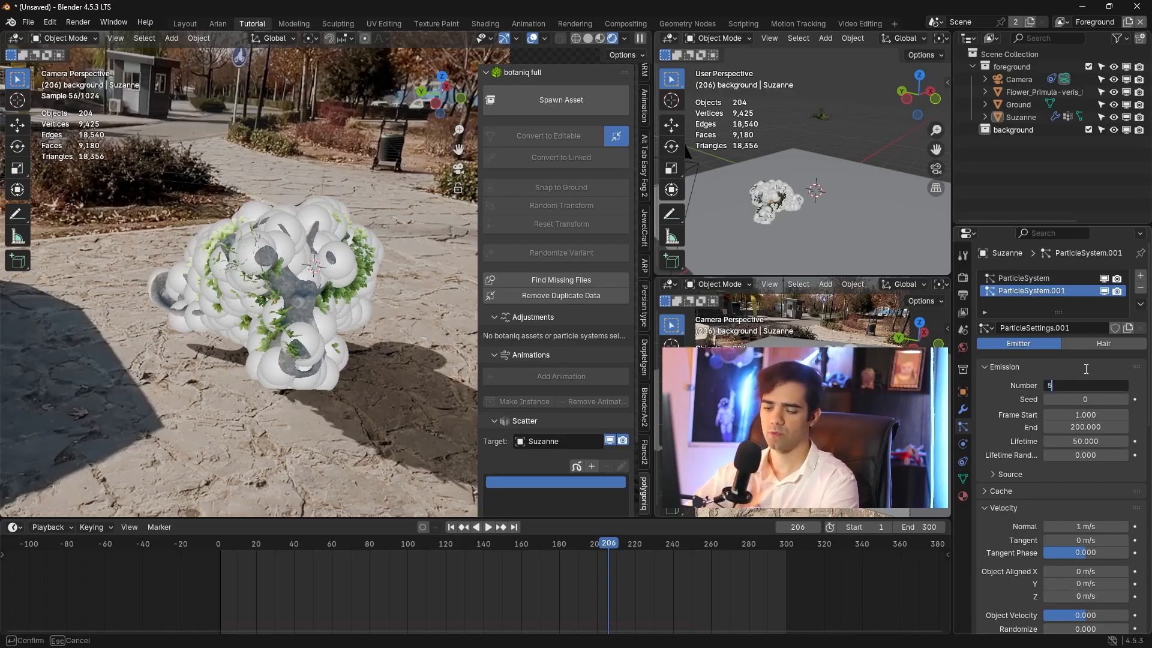
pyautogui.press('Return')
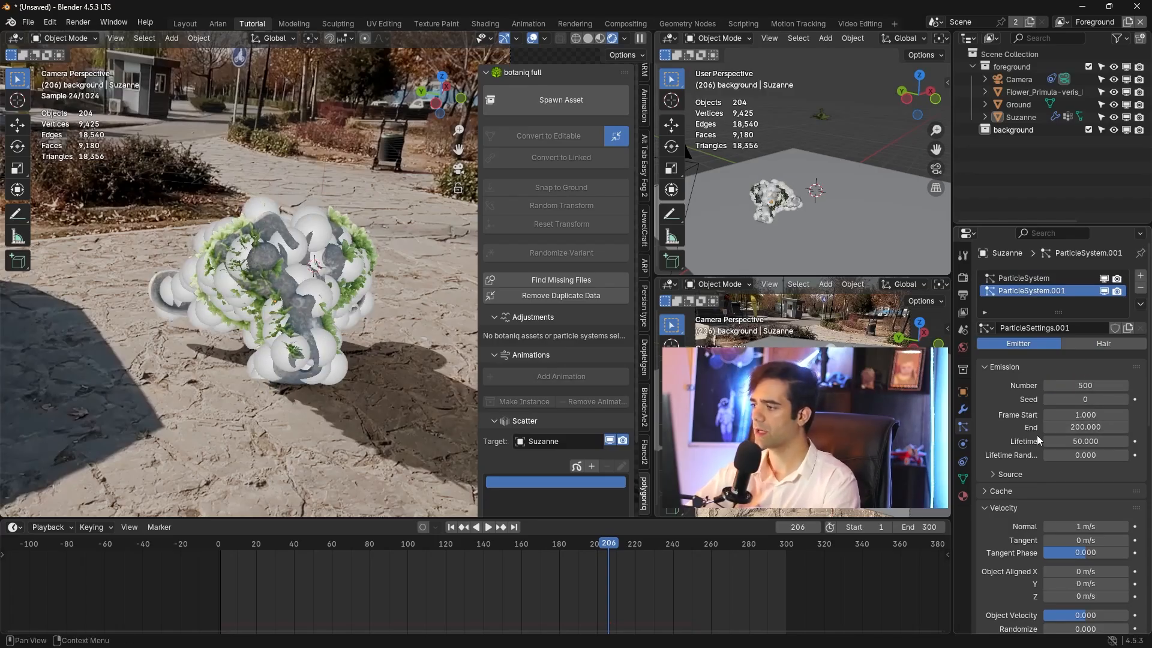
pyautogui.click(1103, 343)
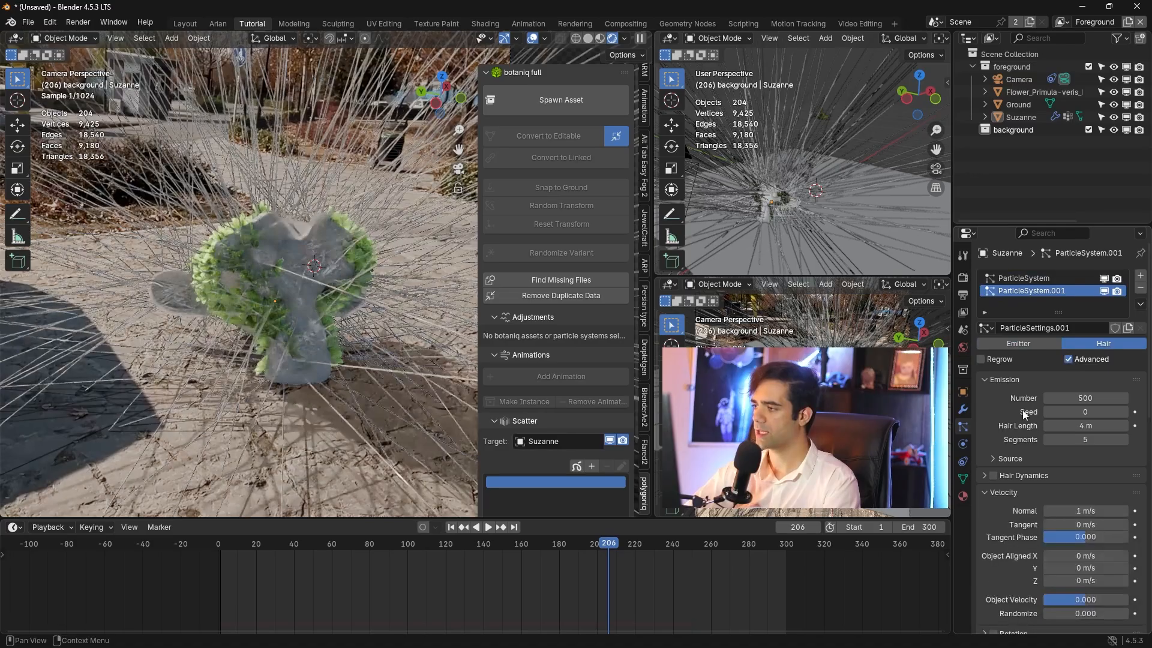
pyautogui.scroll(-3, 1022, 414)
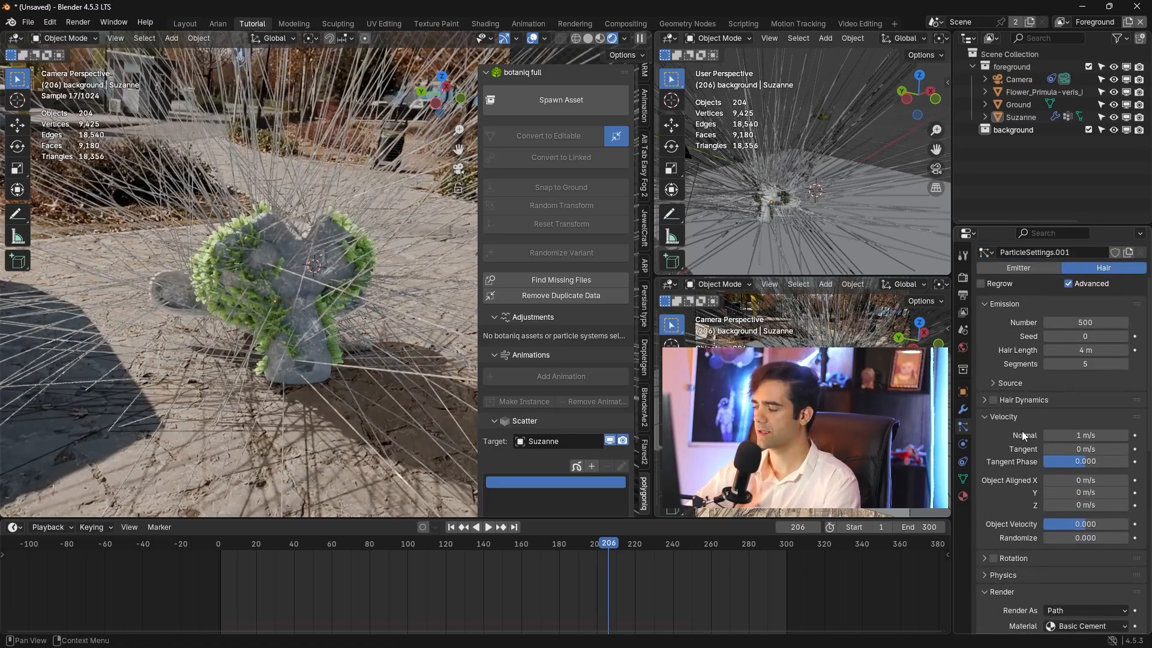
pyautogui.scroll(-2, 1022, 432)
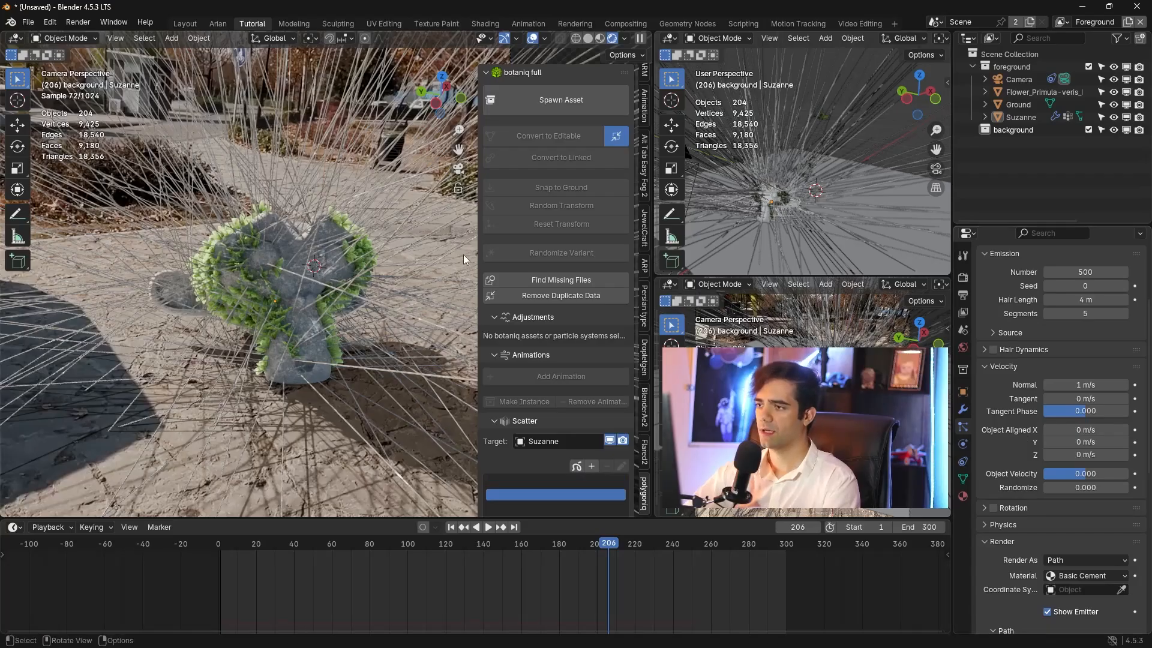
# - Spawn the botaniq asset Flower_Thymus-serpyllum_A_summer from the flowers category into the scene
pyautogui.click(561, 101)
pyautogui.click(577, 192)
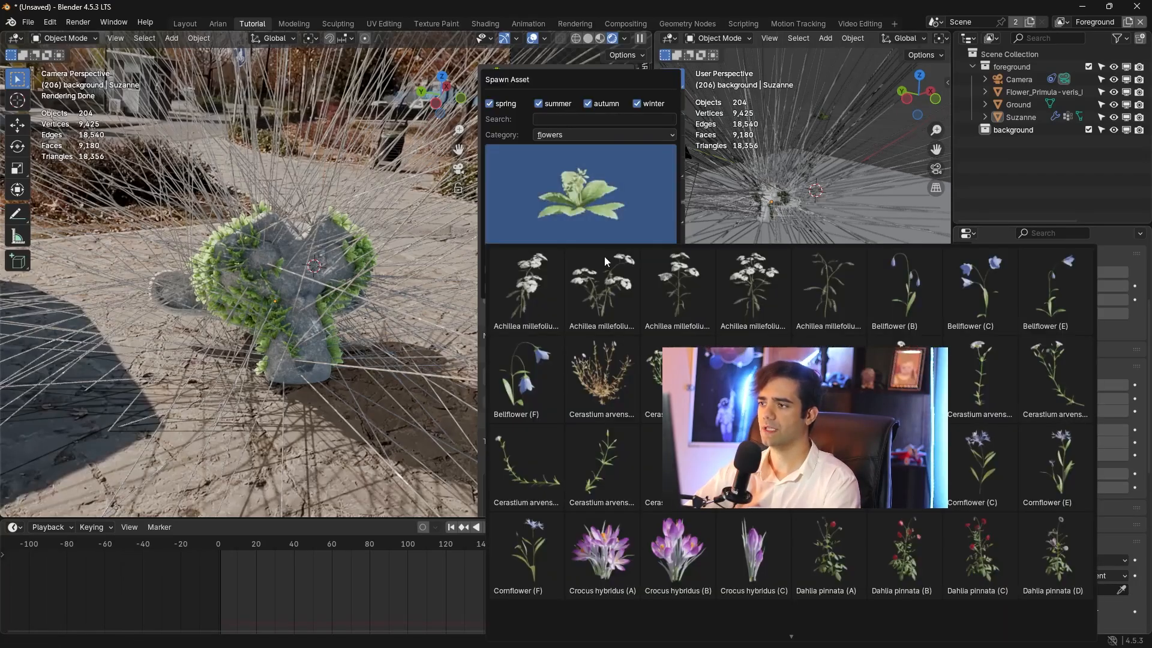
pyautogui.scroll(-10, 785, 628)
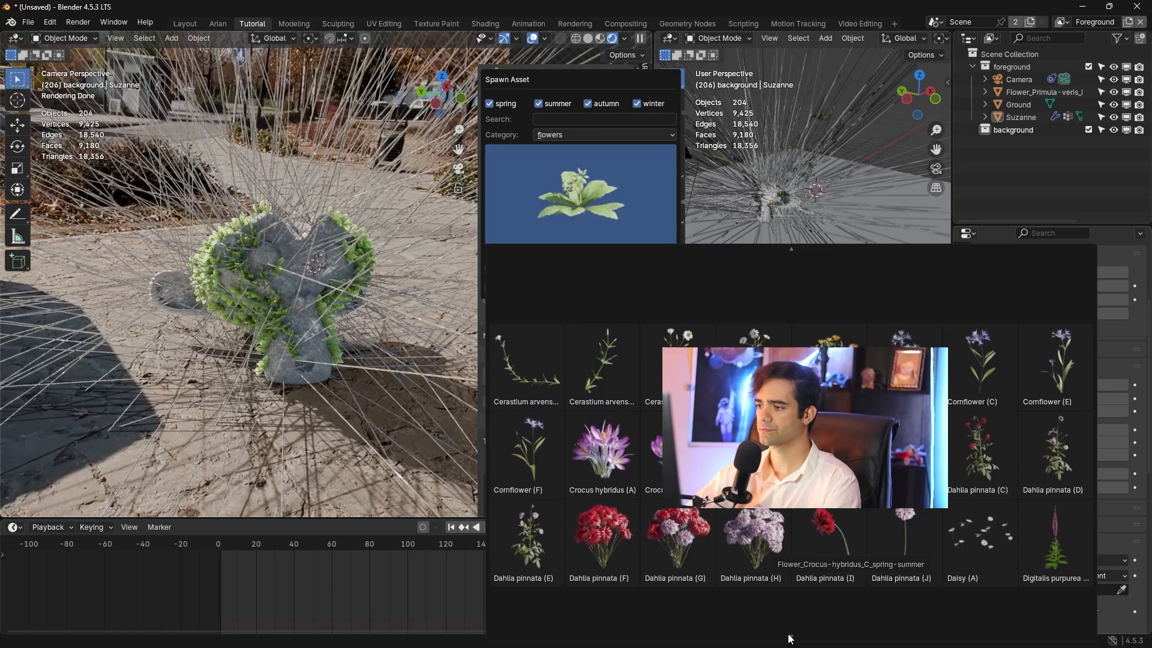
pyautogui.click(981, 413)
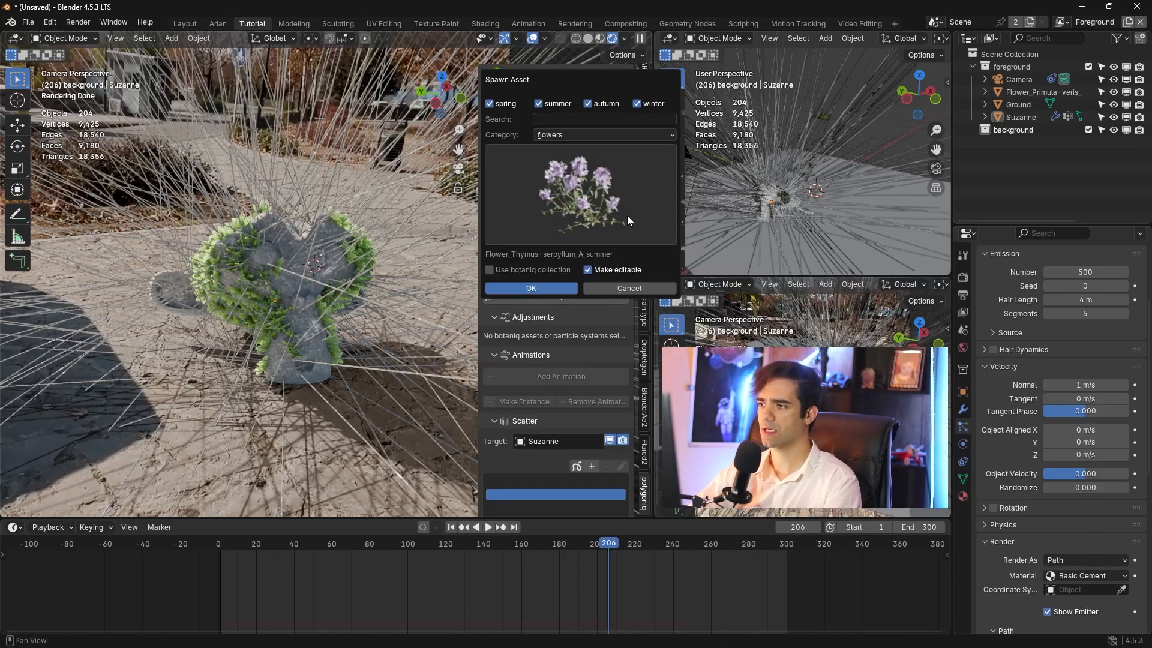
pyautogui.click(531, 289)
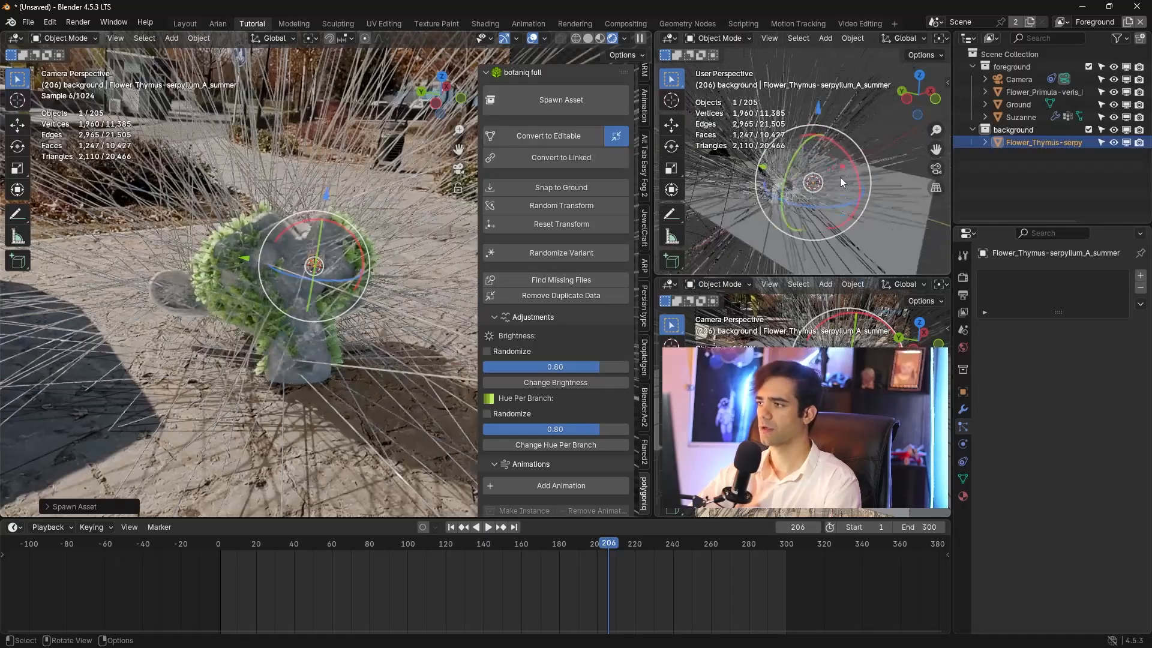
# - Raise the thymus flower high above the ground, clear of the monkey head, and scale it up
pyautogui.moveTo(826, 102); pyautogui.dragTo(828, 54)
pyautogui.click(835, 259)
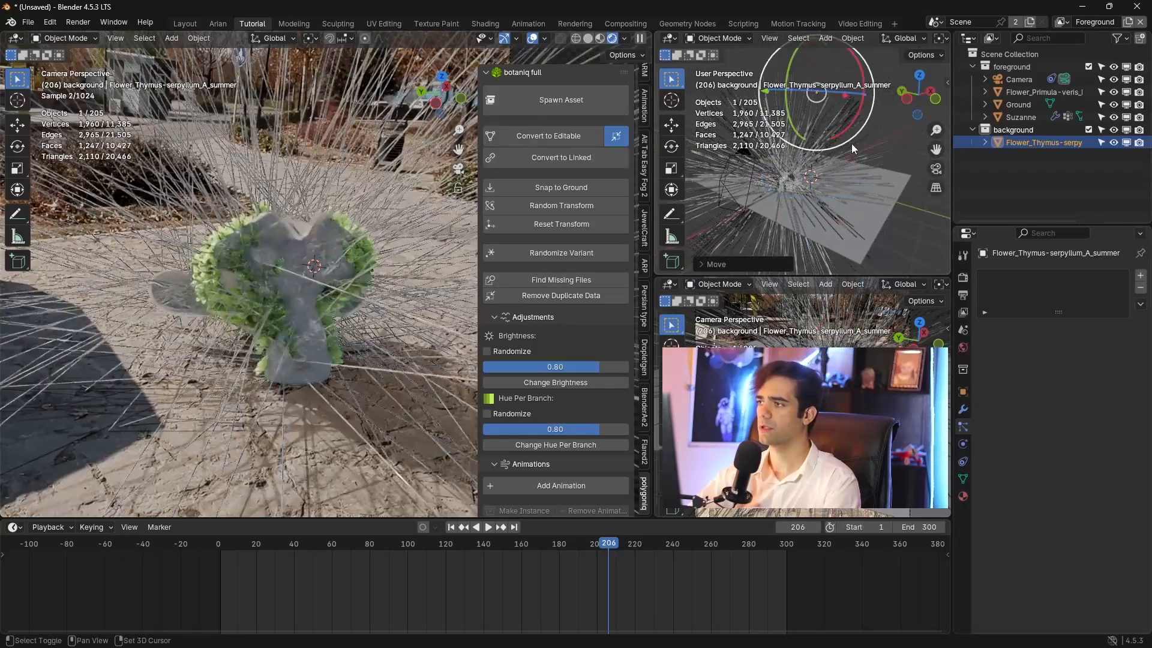
pyautogui.press('s')
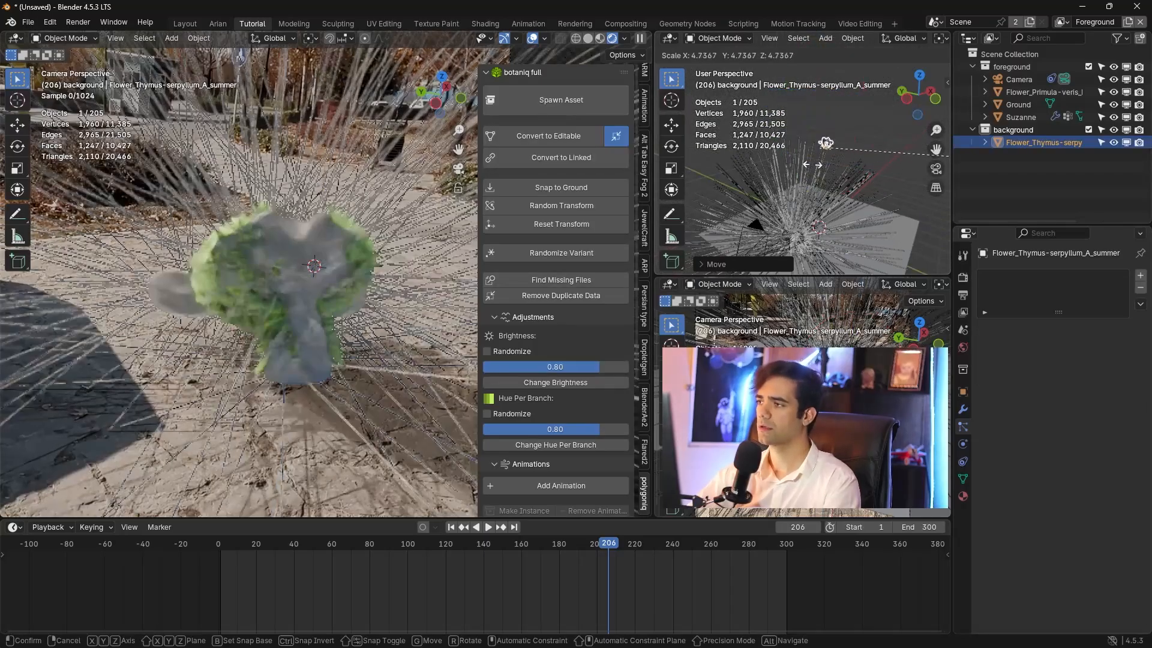
pyautogui.click(812, 165)
# - Set the hair length of the monkey's second particle system to 2 m
pyautogui.click(318, 256)
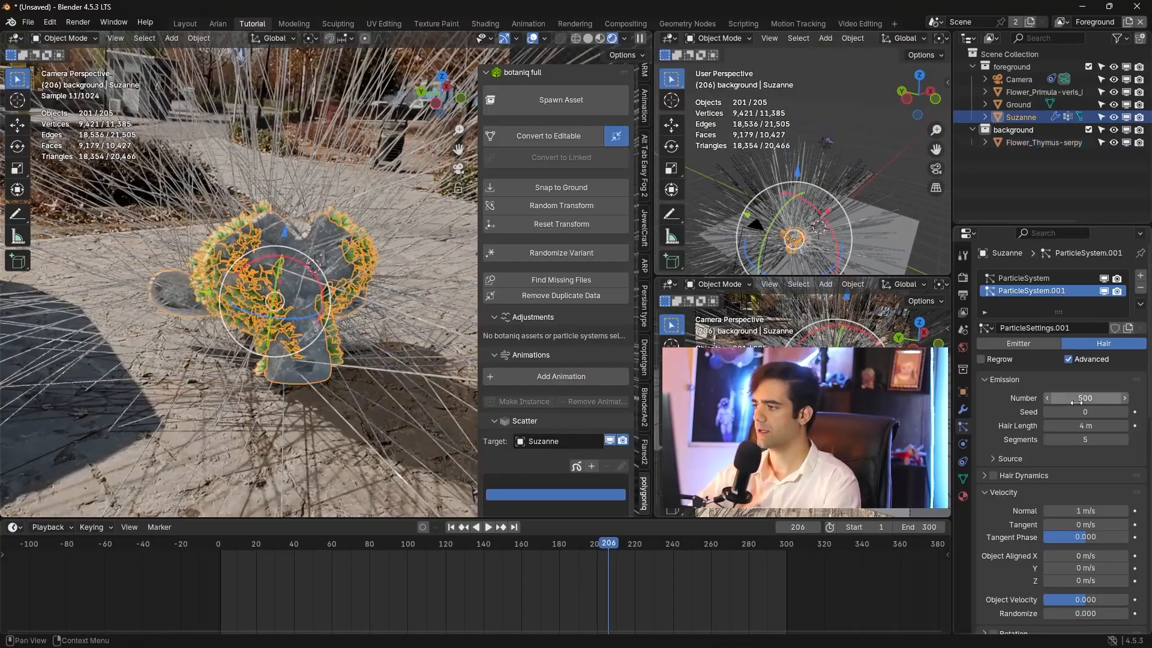
pyautogui.click(1086, 423)
pyautogui.write('2')
pyautogui.press('Return')
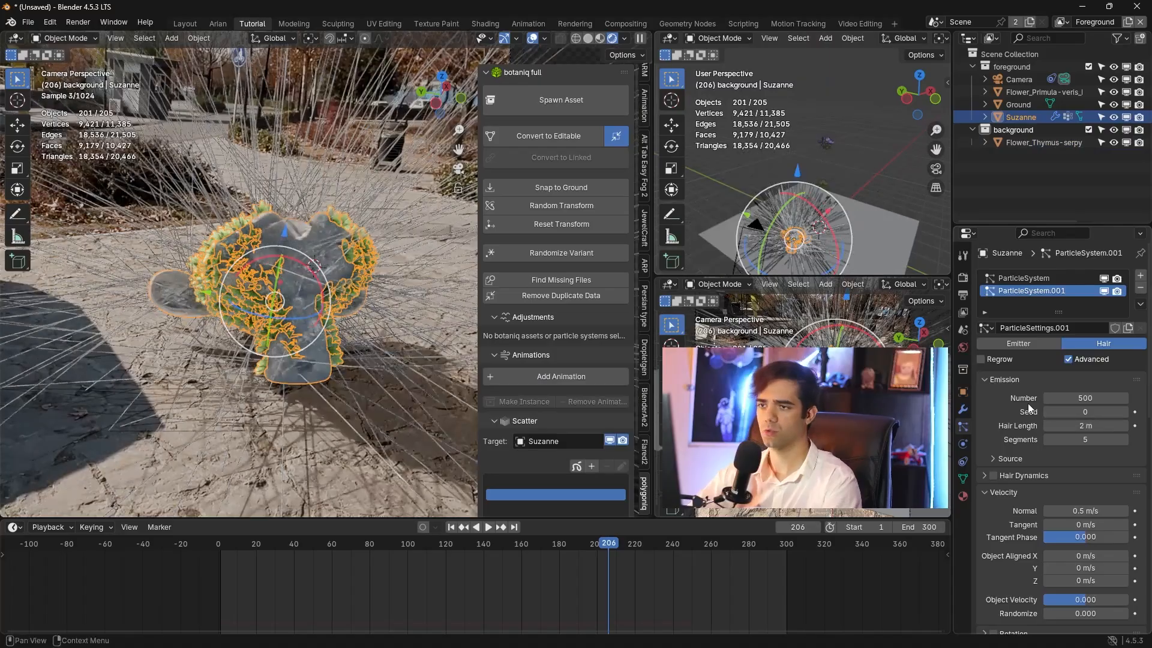
# - Set the second particle system to render as Object
pyautogui.scroll(-8, 1020, 432)
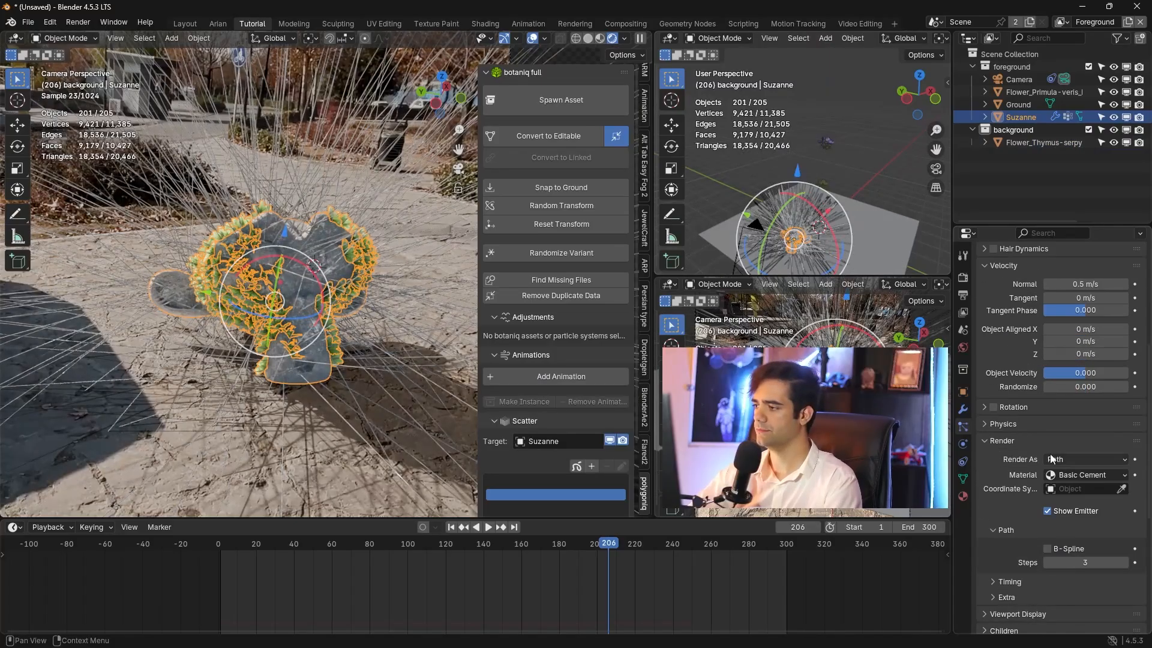
pyautogui.click(1073, 460)
pyautogui.click(1064, 501)
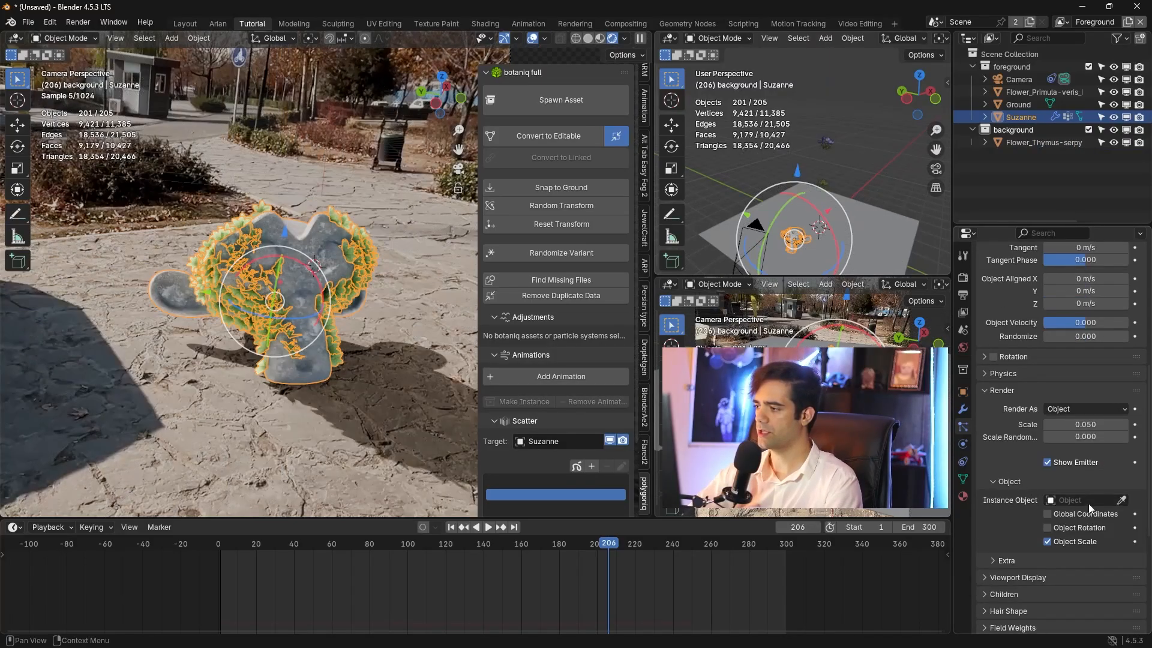
pyautogui.press('Escape')
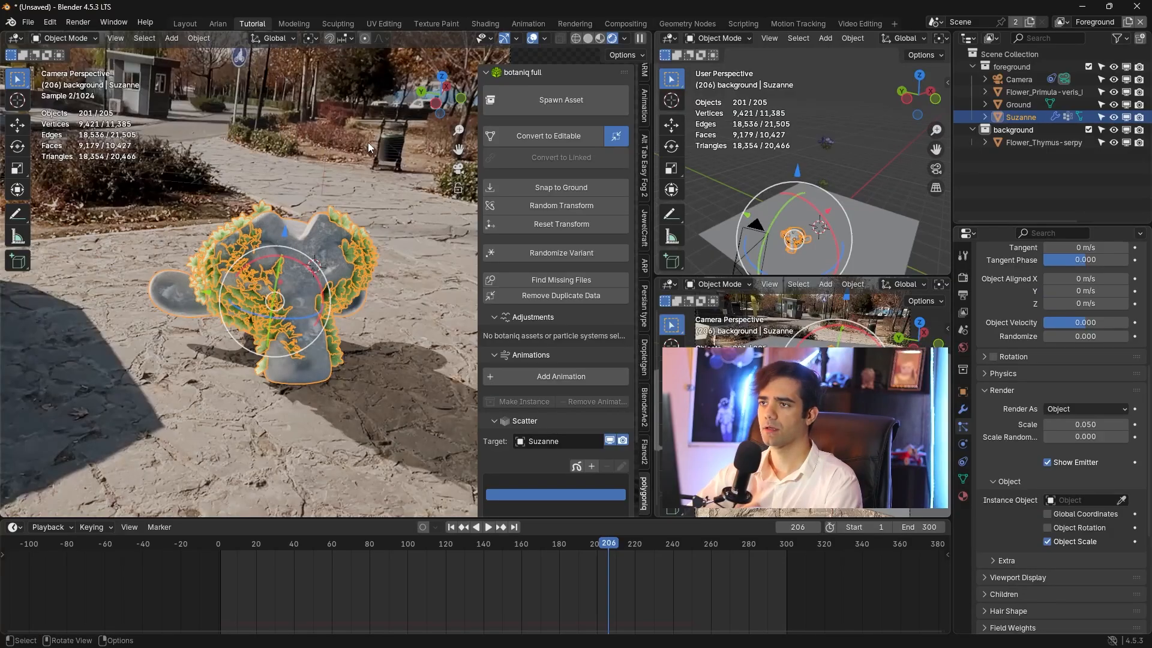
# - Lower the thymus flower to just beneath the primula and move it from the background collection into the foreground collection
pyautogui.scroll(-3, 368, 142)
pyautogui.keyDown('shift'); pyautogui.moveTo(368, 142); pyautogui.dragTo(348, 189, button='middle'); pyautogui.keyUp('shift')
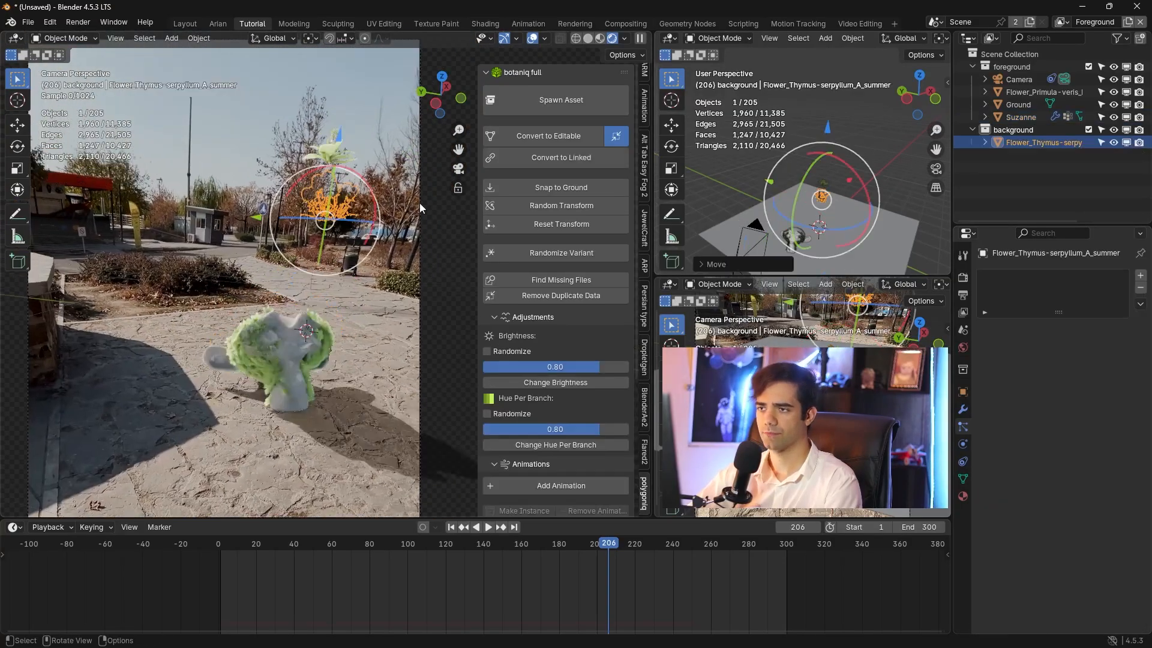
pyautogui.scroll(2, 420, 204)
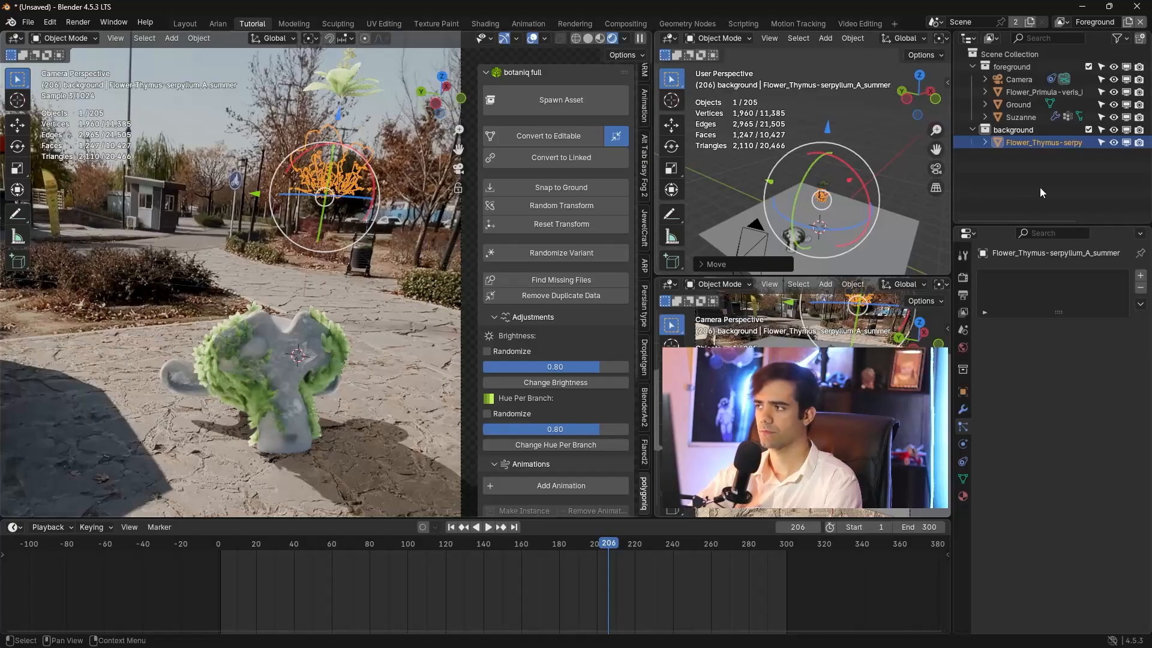
pyautogui.moveTo(1027, 142); pyautogui.dragTo(1014, 67)
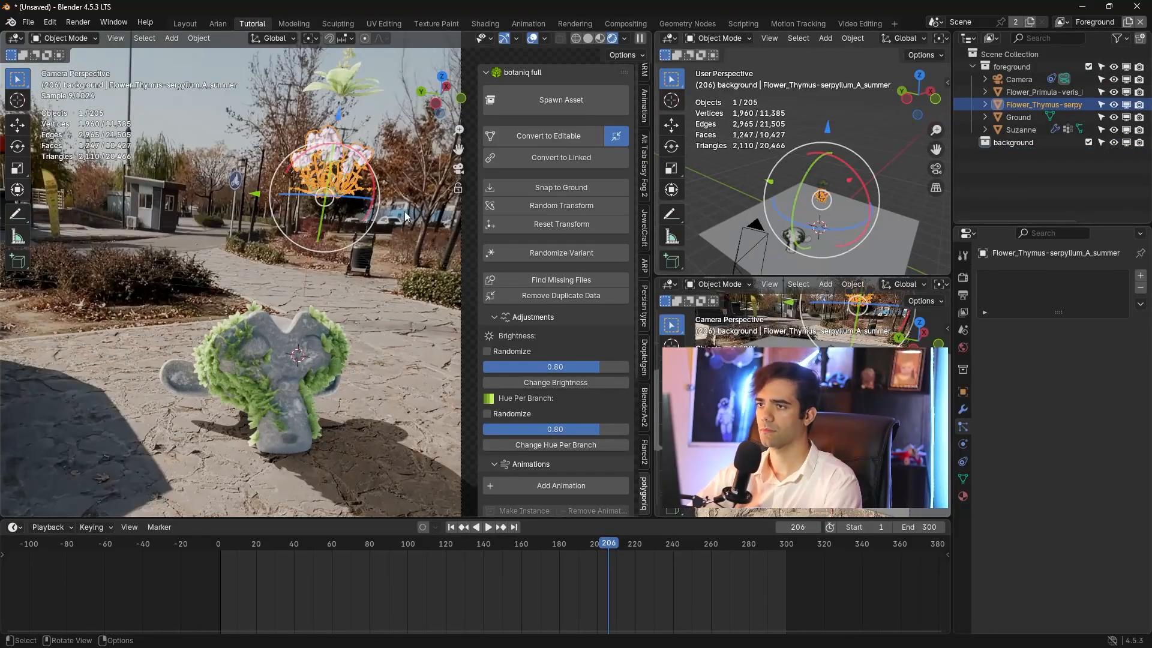
# - Assign the thymus flower as the instance object of the monkey's second particle system
pyautogui.scroll(2, 407, 217)
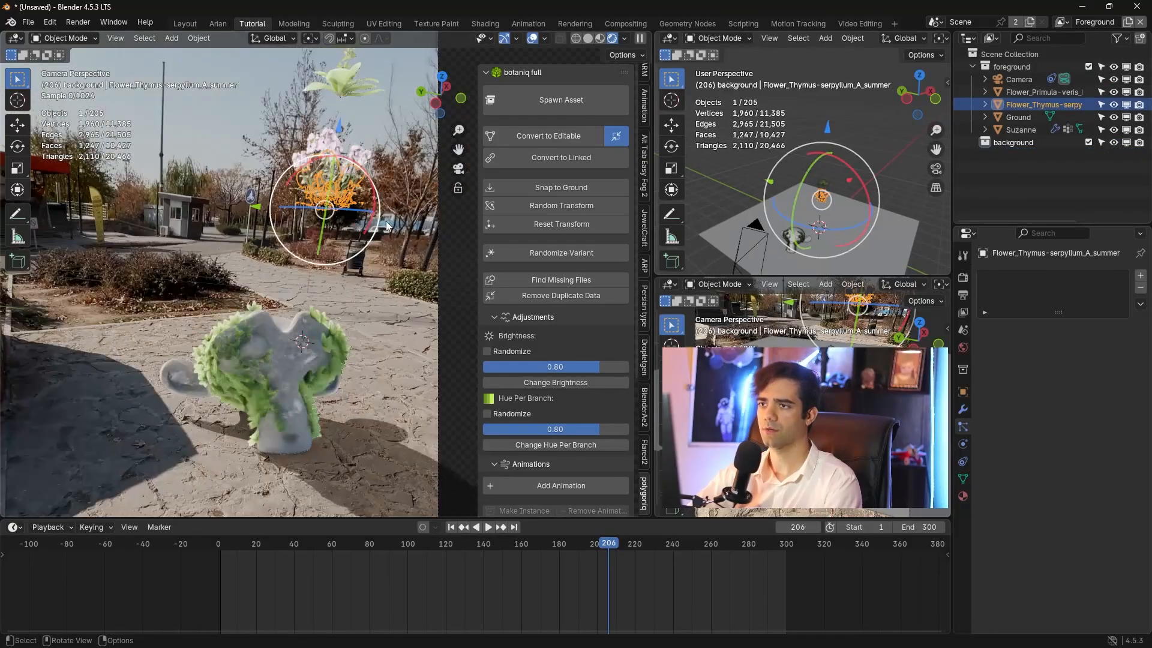
pyautogui.click(315, 381)
pyautogui.keyDown('shift'); pyautogui.moveTo(315, 384); pyautogui.dragTo(336, 307, button='middle'); pyautogui.keyUp('shift')
pyautogui.scroll(-7, 1047, 415)
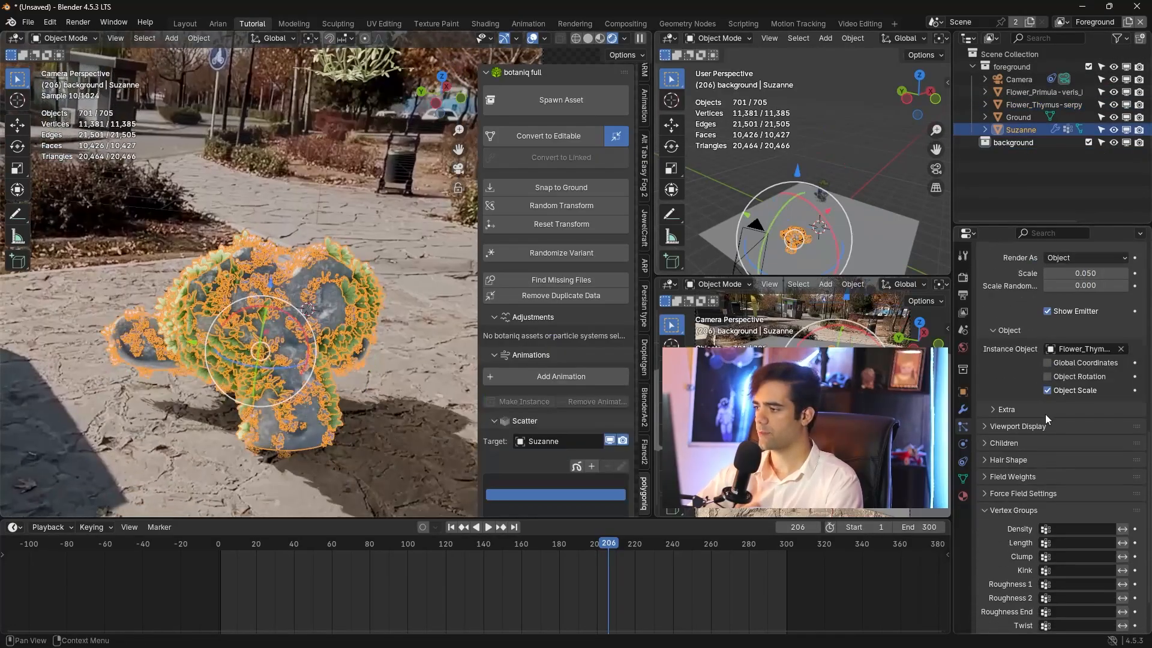
# - Assign the vertex group named Group to the density of the monkey's second particle system and deselect everything
pyautogui.scroll(-2, 1045, 414)
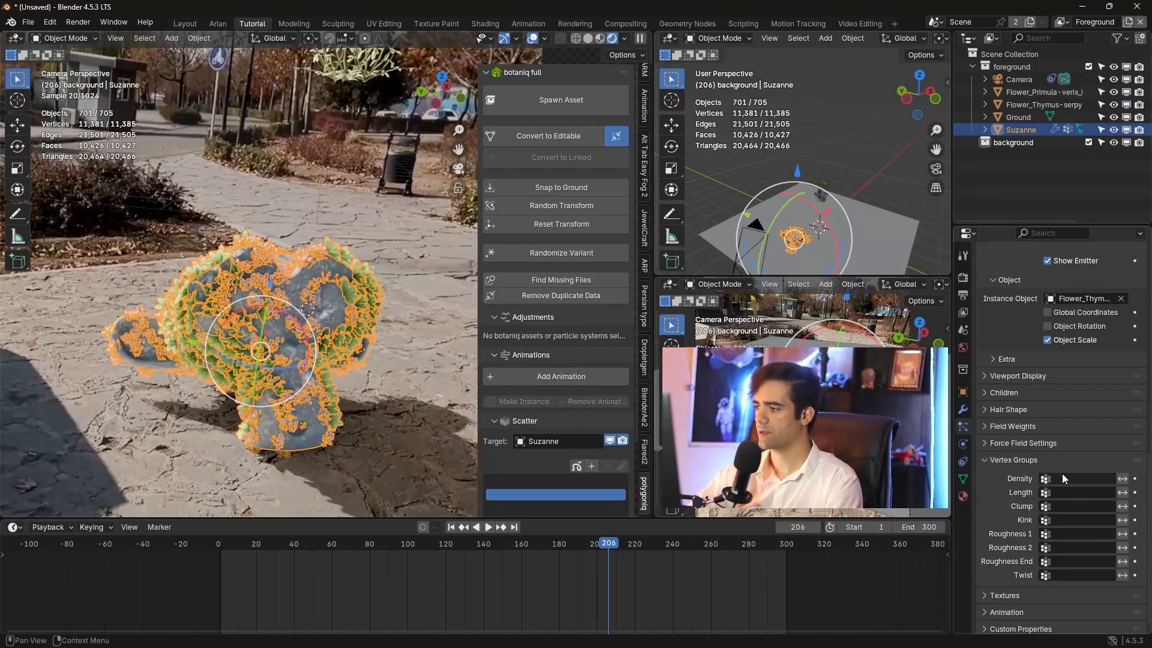
pyautogui.click(1076, 478)
pyautogui.click(1074, 495)
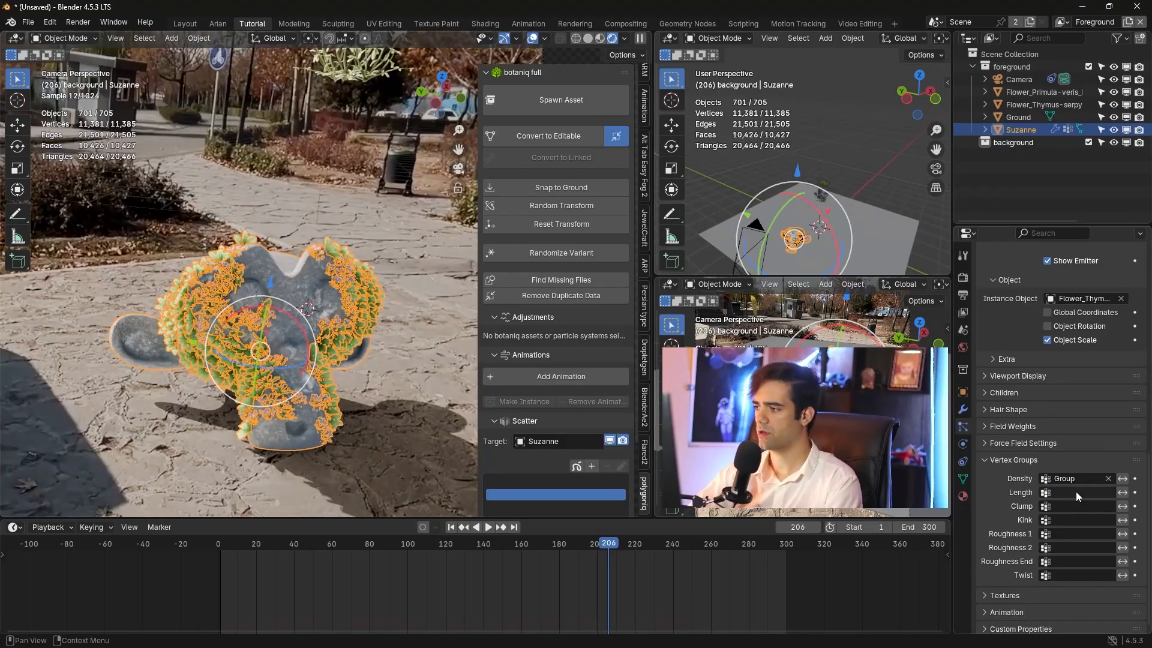
pyautogui.hotkey('alt', 'a')
pyautogui.scroll(10, 1010, 435)
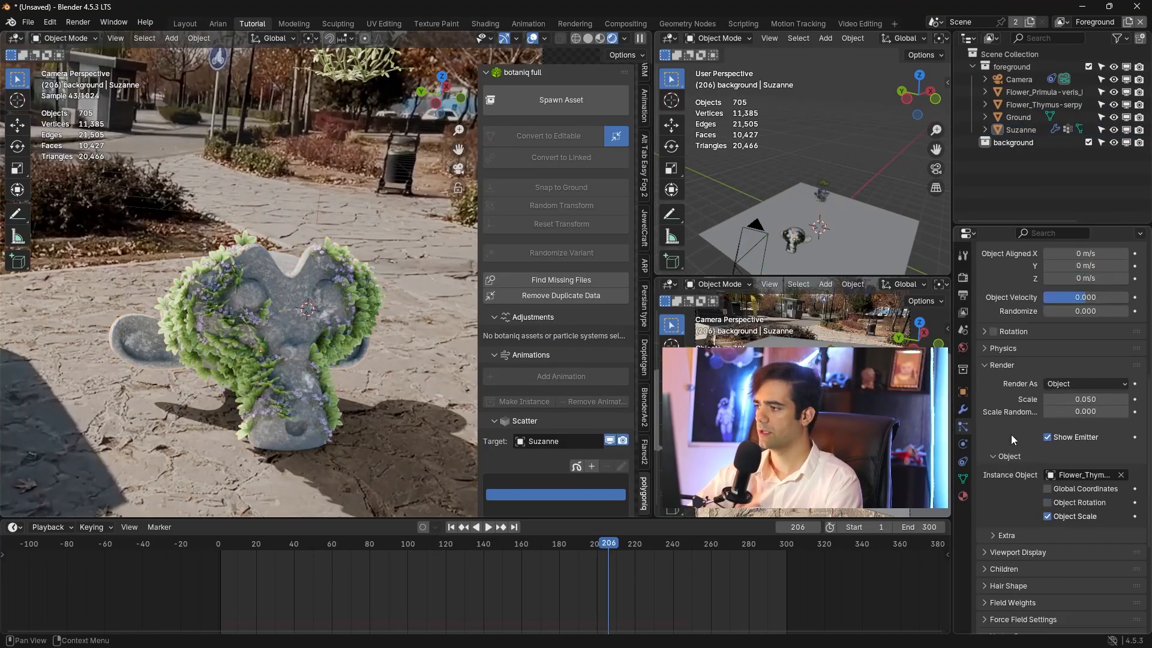
pyautogui.moveTo(1089, 401)
pyautogui.mouseDown()
pyautogui.moveTo(1046, 401)
pyautogui.moveTo(1110, 400)
pyautogui.mouseUp()
pyautogui.hotkey('ctrl', 'z')
# - Try a normal velocity of 2 m/s for the monkey's second particle system
pyautogui.scroll(-1, 1047, 453)
pyautogui.scroll(-2, 1048, 448)
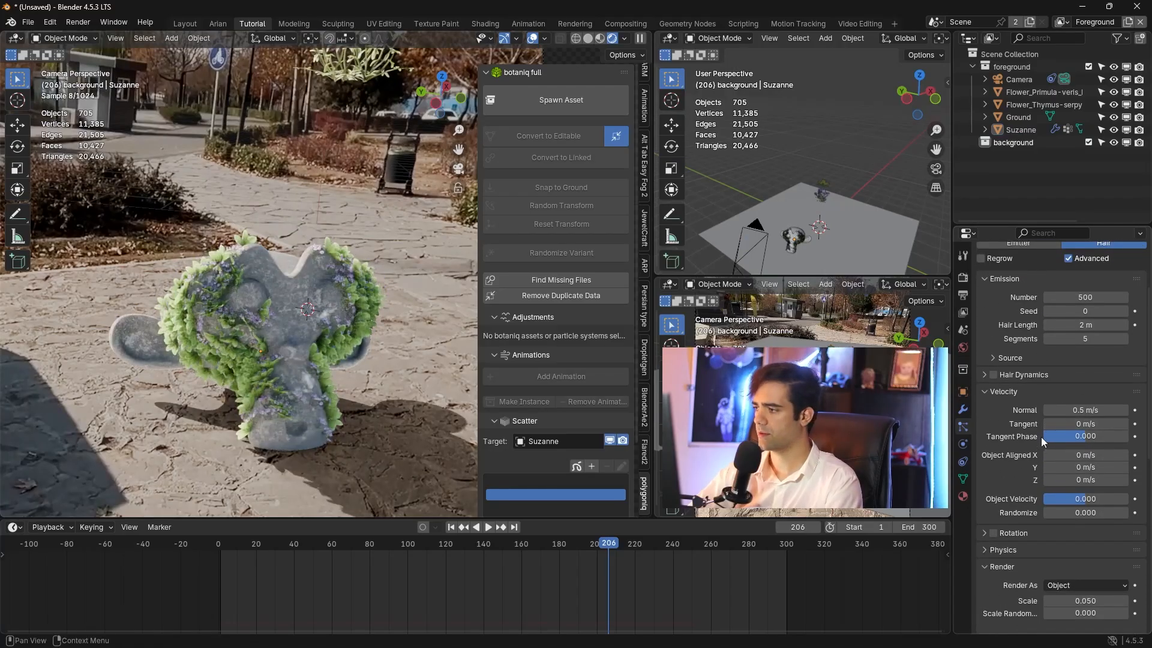
pyautogui.click(1090, 407)
pyautogui.write('2')
pyautogui.press('Return')
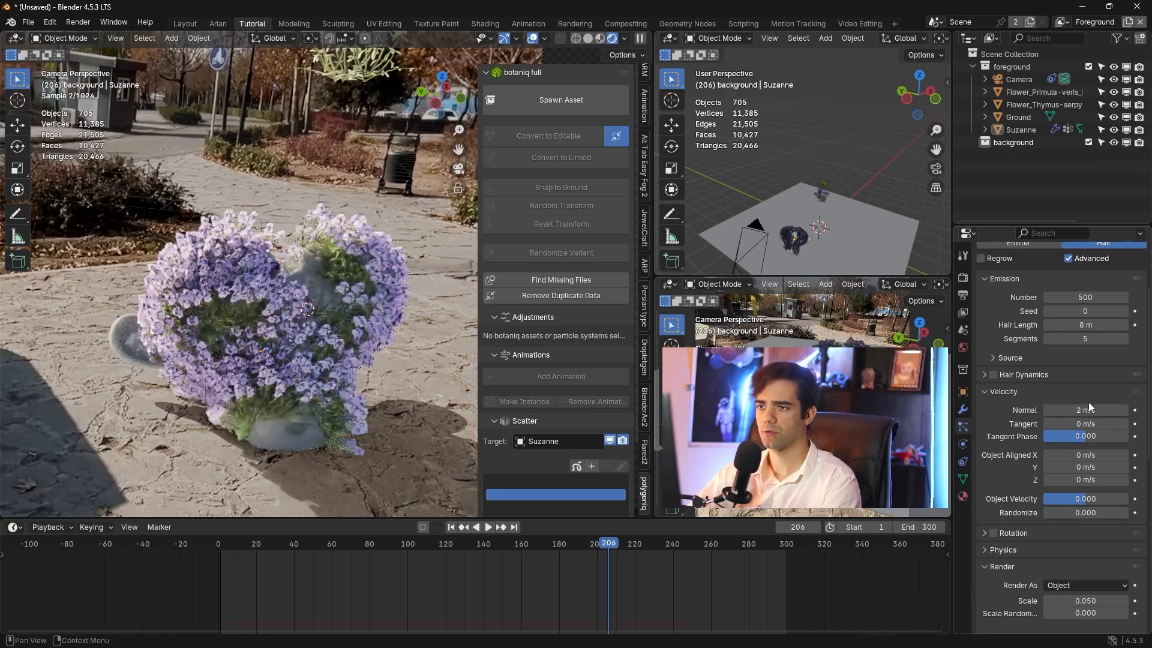
# - Set the second particle system's normal velocity to 1 m/s and its emission seed to 1
pyautogui.click(1090, 401)
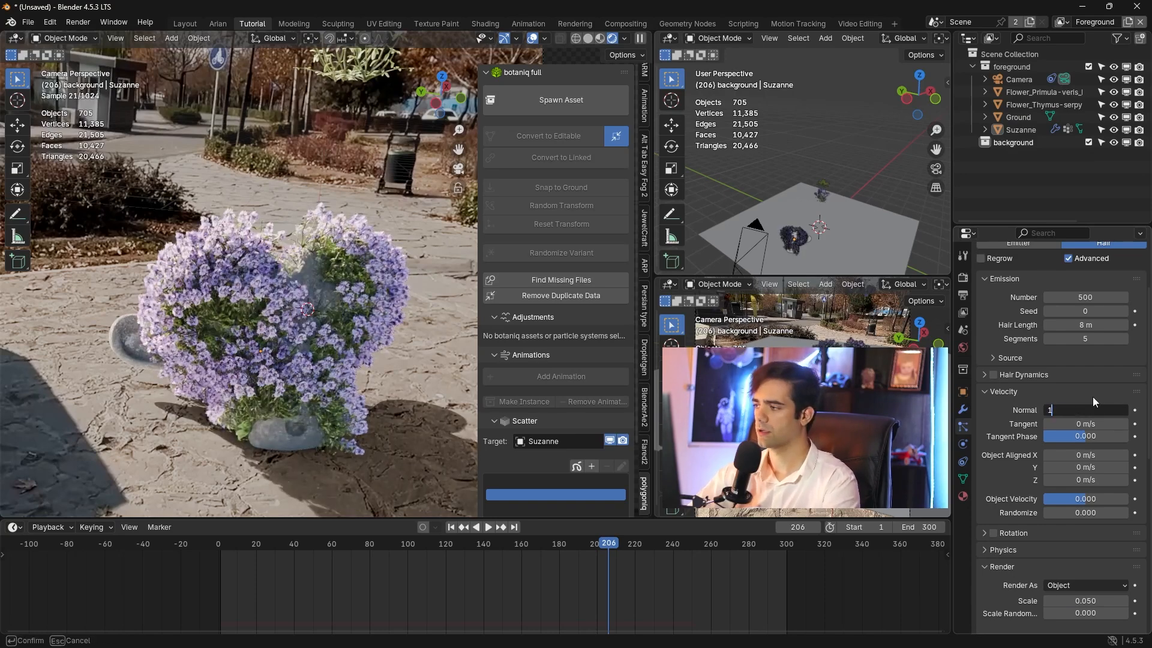
pyautogui.press('Return')
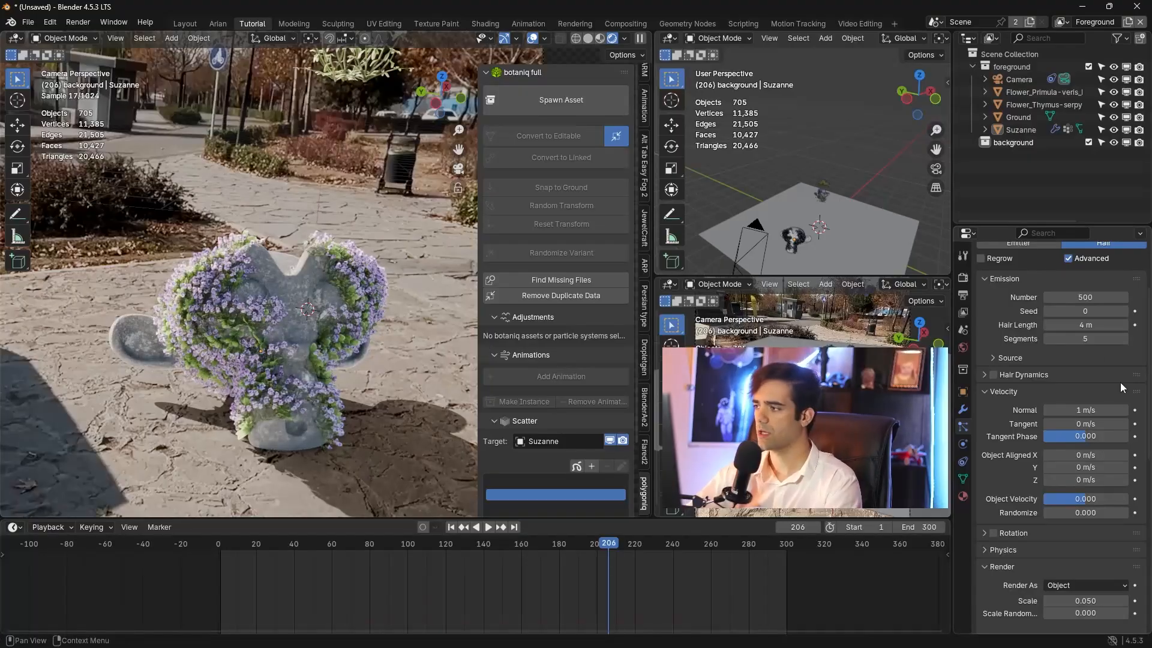
pyautogui.click(1123, 311)
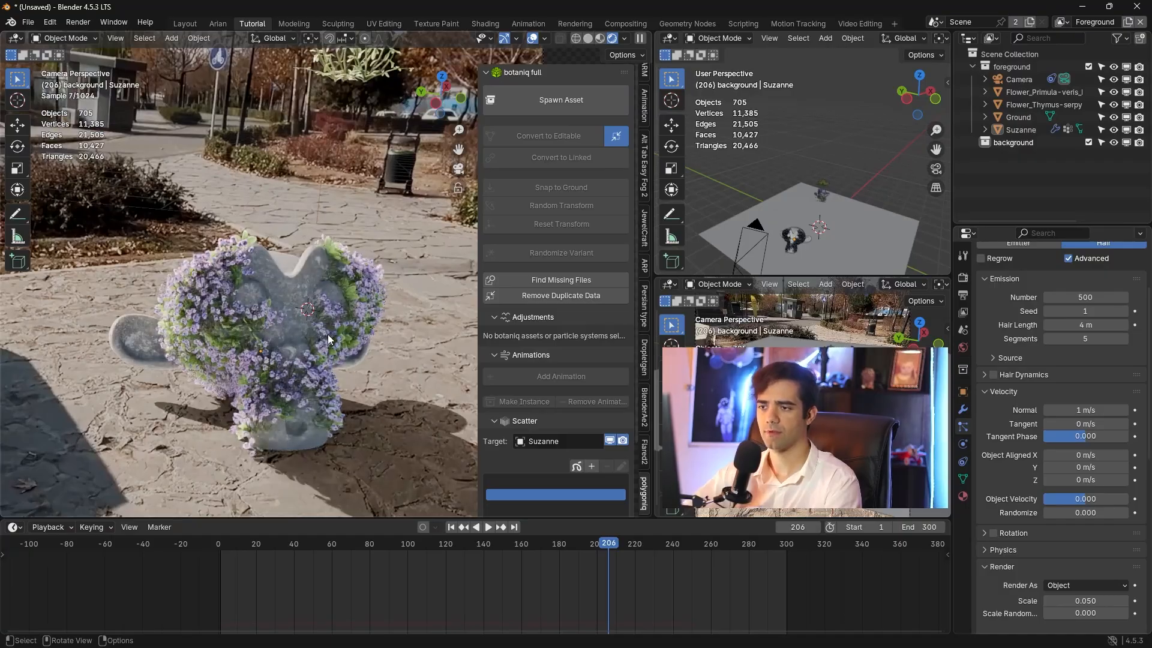
# - Hide the source thymus and primula flowers from both the viewport and the renders
pyautogui.scroll(-3, 327, 339)
pyautogui.click(351, 160)
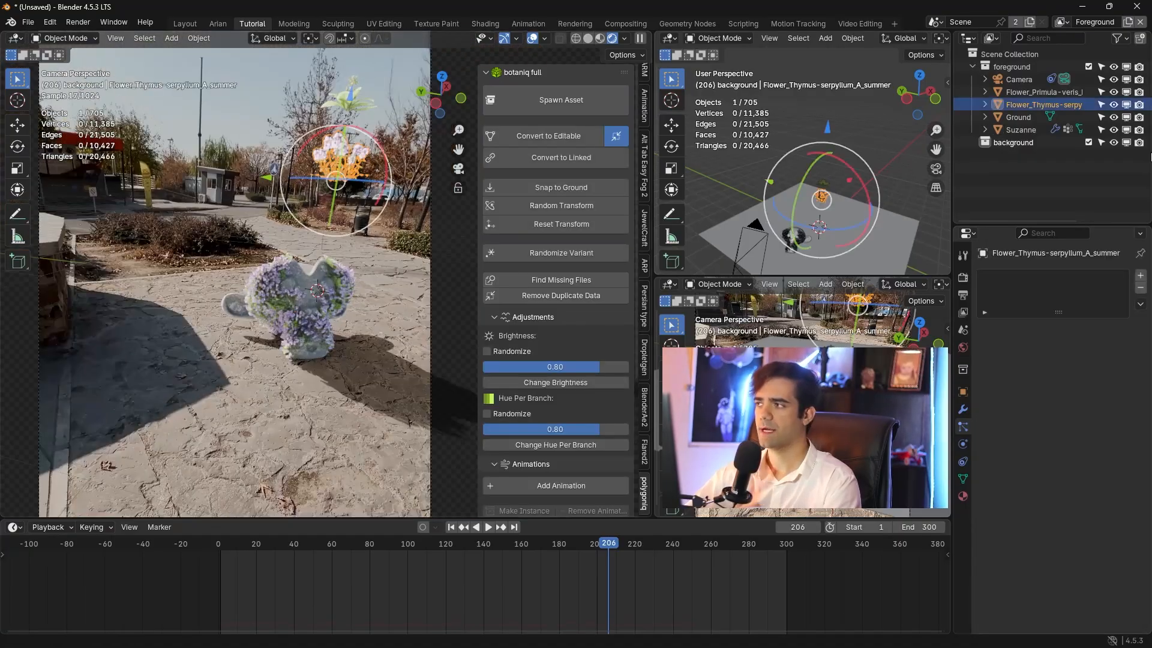
pyautogui.click(1113, 105)
pyautogui.click(1138, 104)
pyautogui.click(1114, 92)
pyautogui.click(1138, 92)
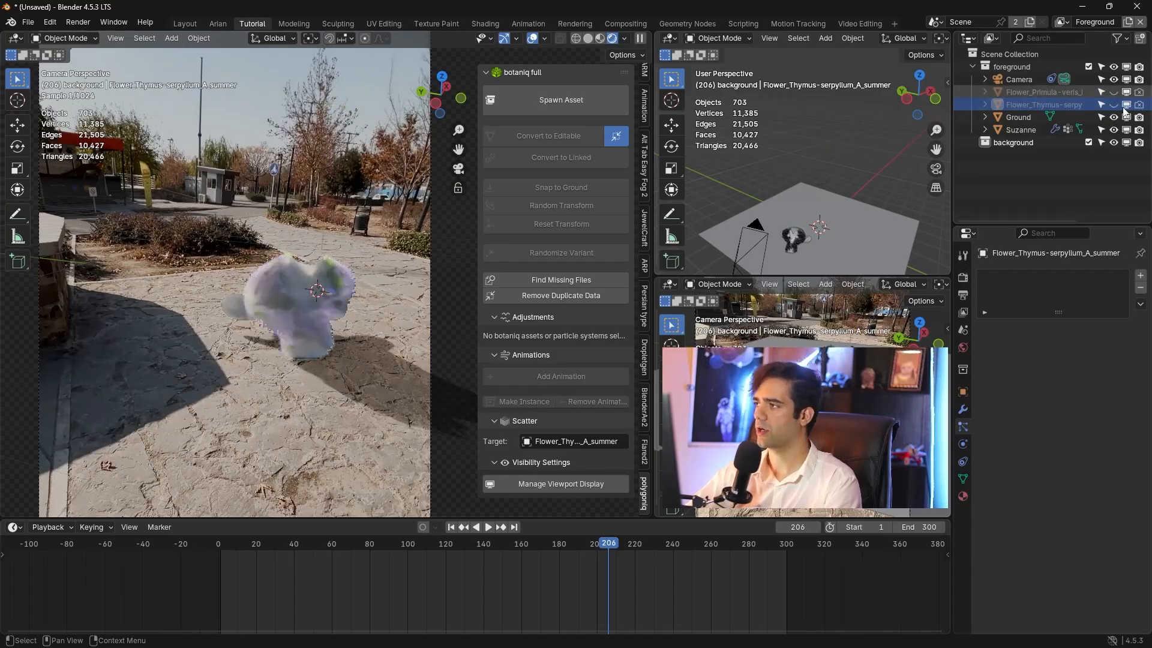
pyautogui.scroll(4, 367, 263)
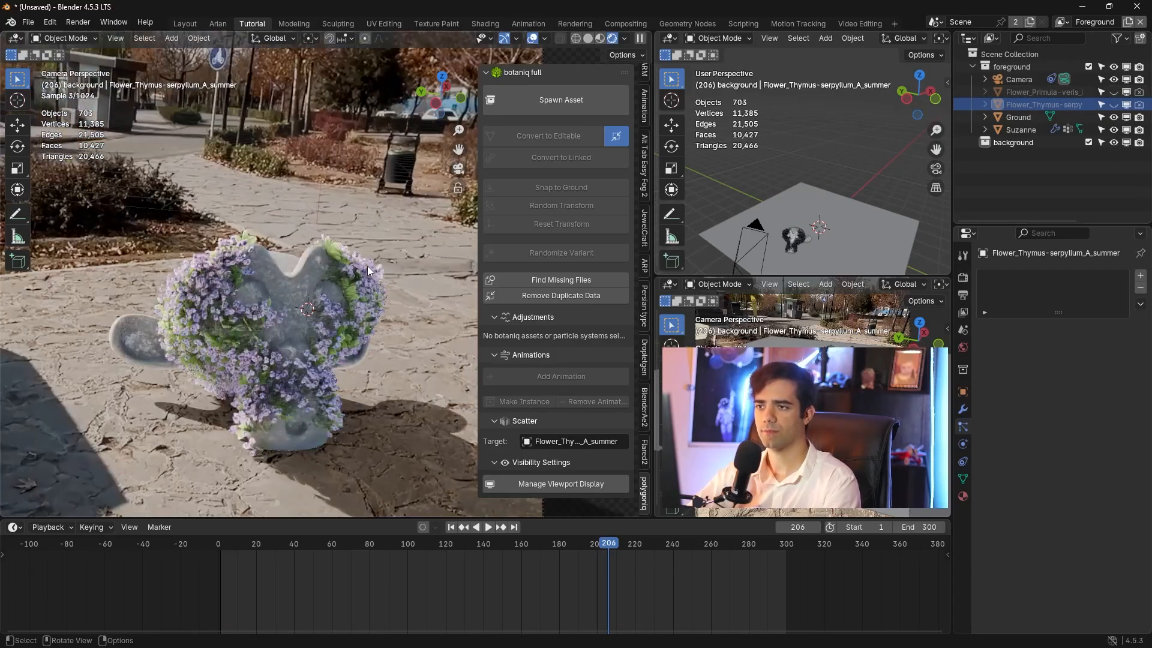
# - Examine the flower-covered monkey and its caught shadow in the camera view at frame 248
pyautogui.press('n')
pyautogui.scroll(-4, 363, 309)
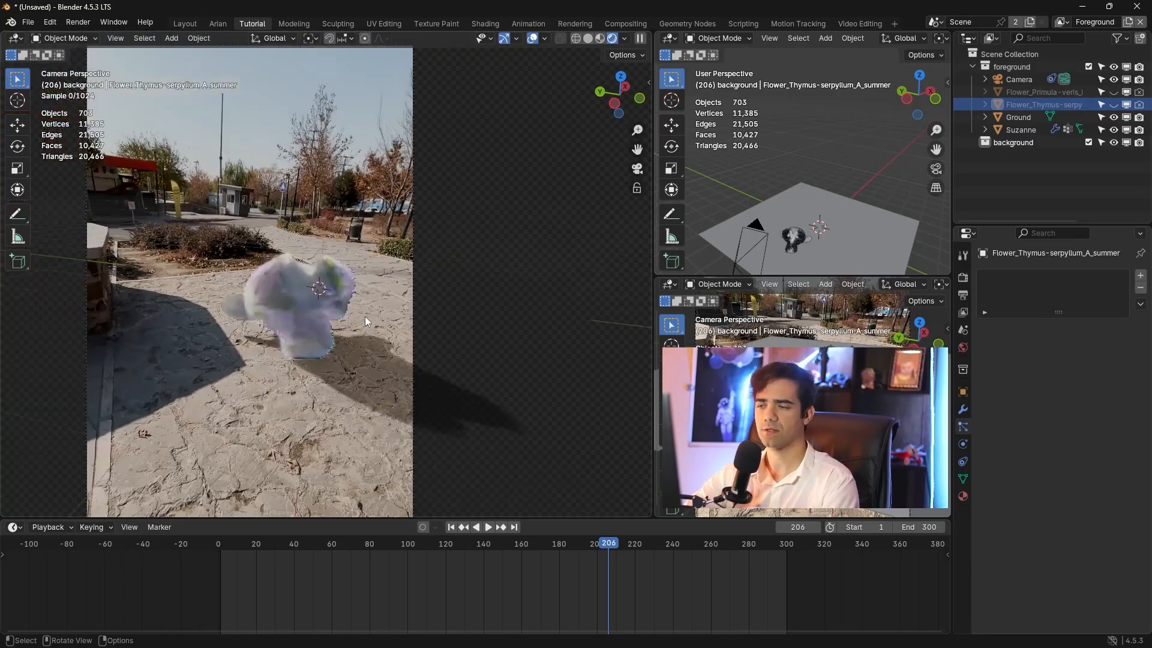
pyautogui.keyDown('shift'); pyautogui.moveTo(365, 315); pyautogui.dragTo(391, 289, button='middle'); pyautogui.keyUp('shift')
pyautogui.scroll(2, 394, 292)
pyautogui.moveTo(611, 547); pyautogui.dragTo(689, 543)
pyautogui.scroll(-2, 293, 328)
pyautogui.keyDown('shift'); pyautogui.moveTo(315, 345); pyautogui.dragTo(329, 318, button='middle'); pyautogui.keyUp('shift')
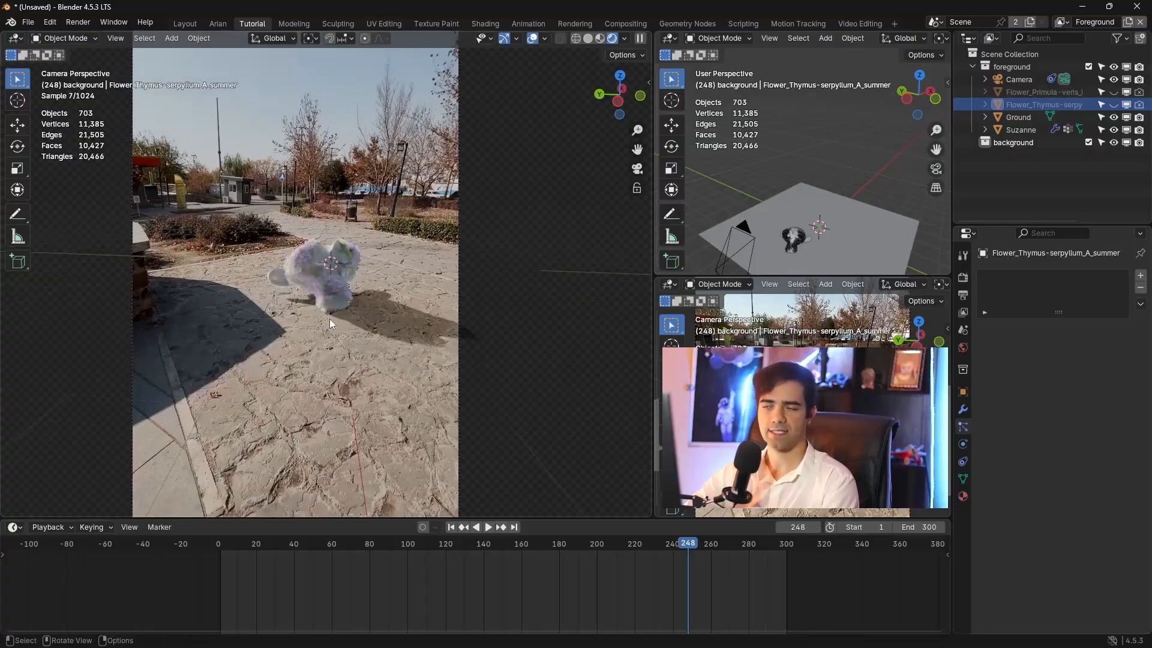
pyautogui.scroll(2, 329, 318)
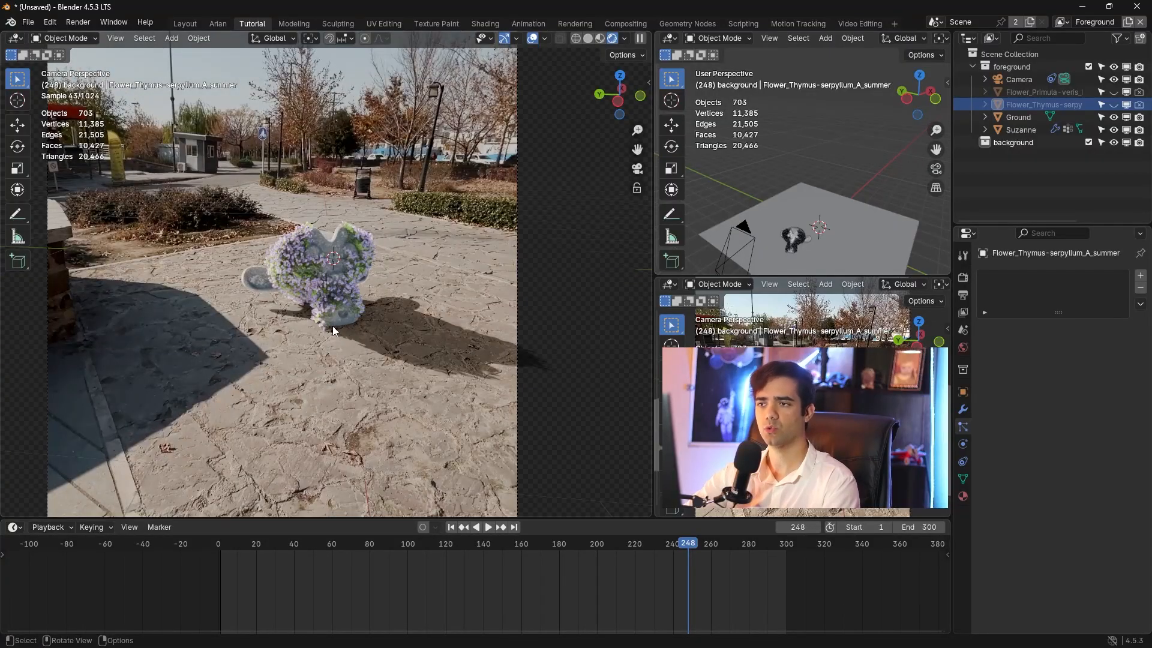
pyautogui.keyDown('shift'); pyautogui.moveTo(332, 325); pyautogui.dragTo(437, 329, button='middle'); pyautogui.keyUp('shift')
pyautogui.scroll(2, 419, 336)
pyautogui.scroll(-2, 419, 336)
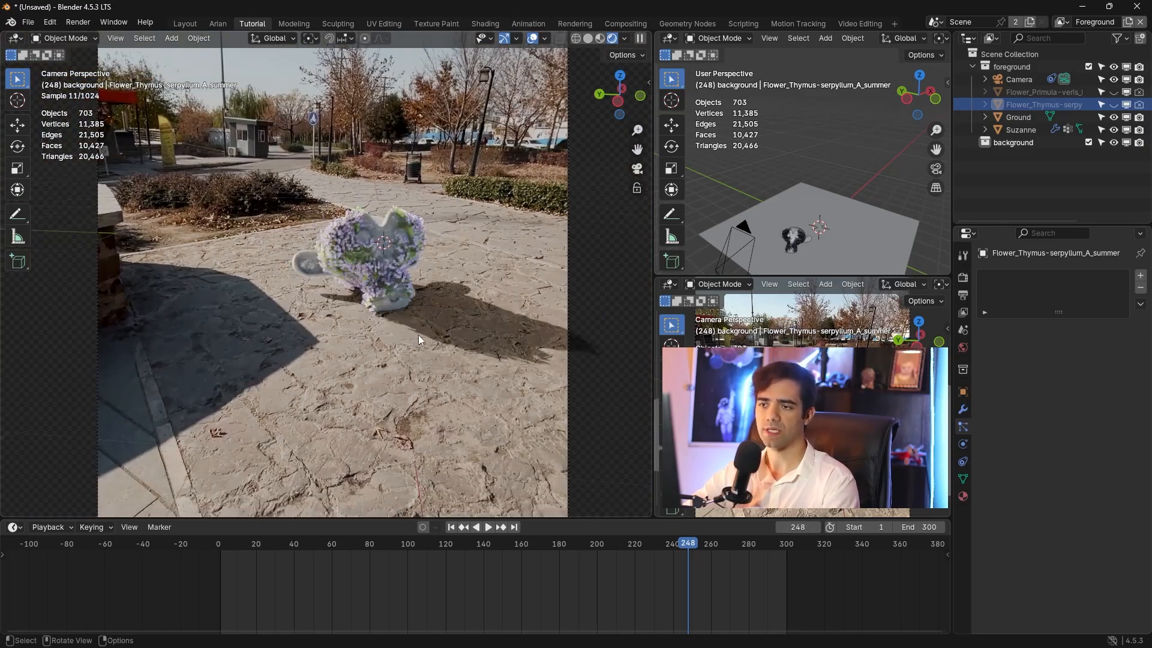
pyautogui.scroll(1, 252, 339)
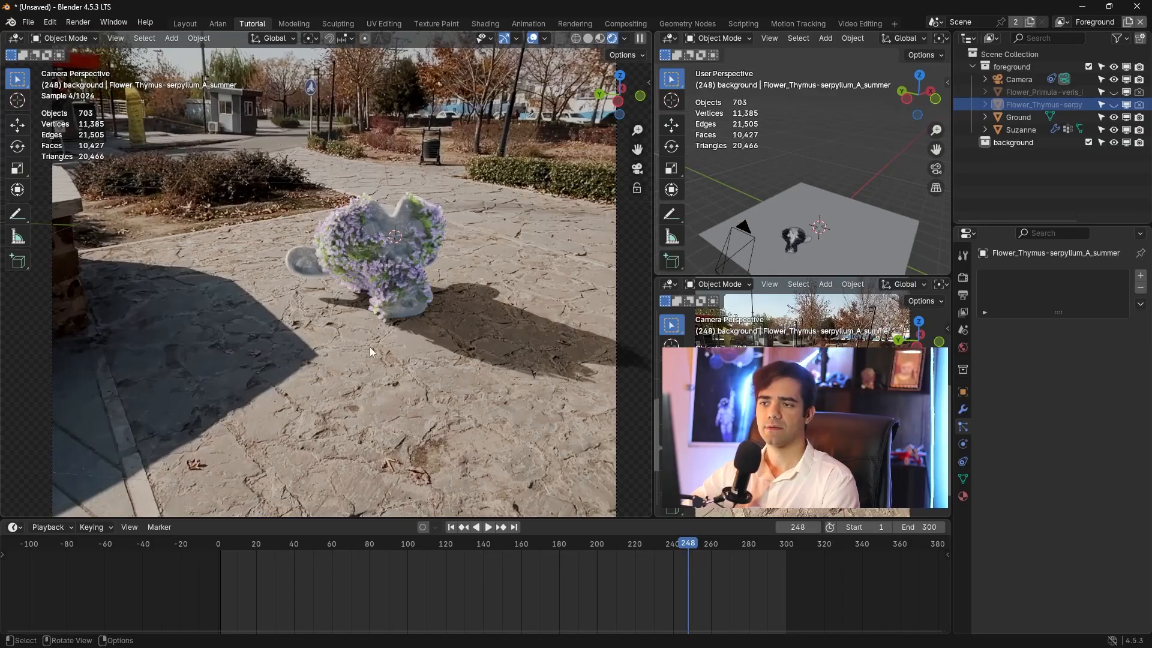
pyautogui.scroll(1, 433, 346)
pyautogui.keyDown('shift'); pyautogui.moveTo(433, 346); pyautogui.dragTo(361, 320, button='middle'); pyautogui.keyUp('shift')
# - Turn the ground plane's Shadow Catcher mask off and back on to compare the render
pyautogui.click(419, 298)
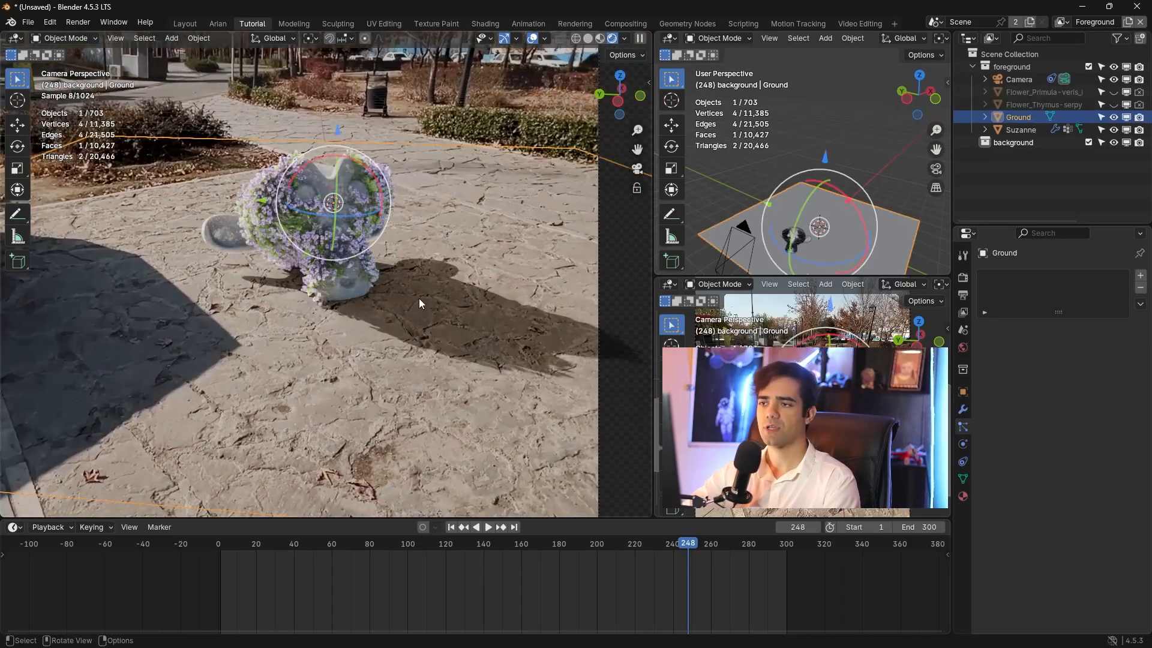
pyautogui.click(962, 391)
pyautogui.scroll(-1, 1002, 429)
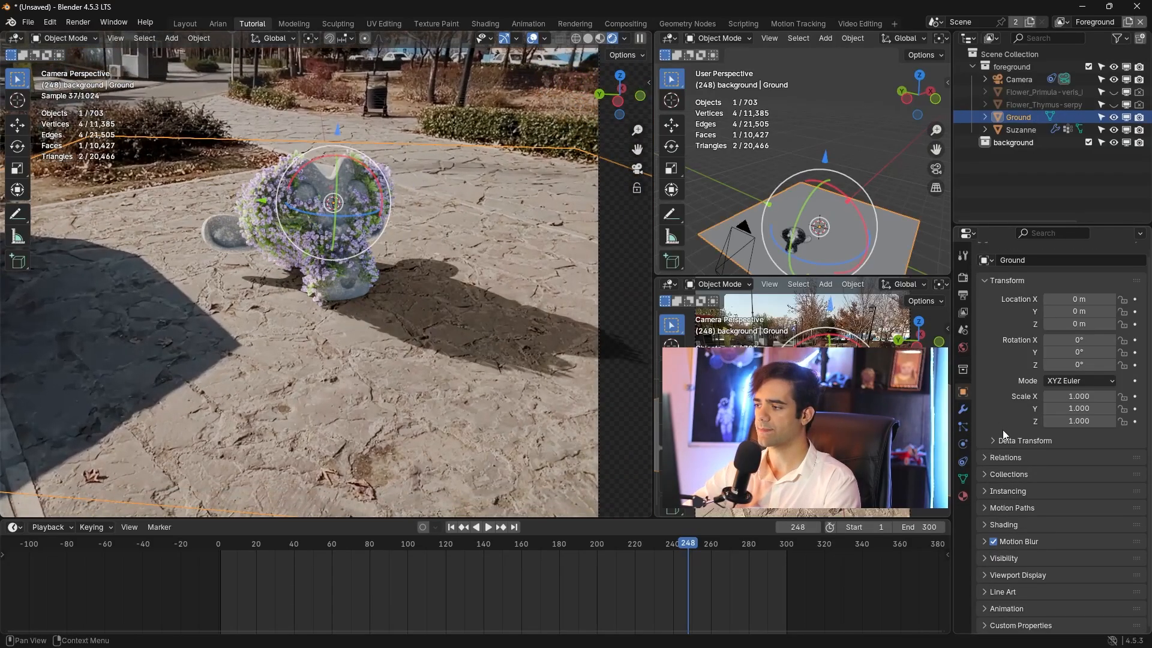
pyautogui.click(1014, 555)
pyautogui.scroll(-5, 1017, 546)
pyautogui.scroll(-3, 1017, 544)
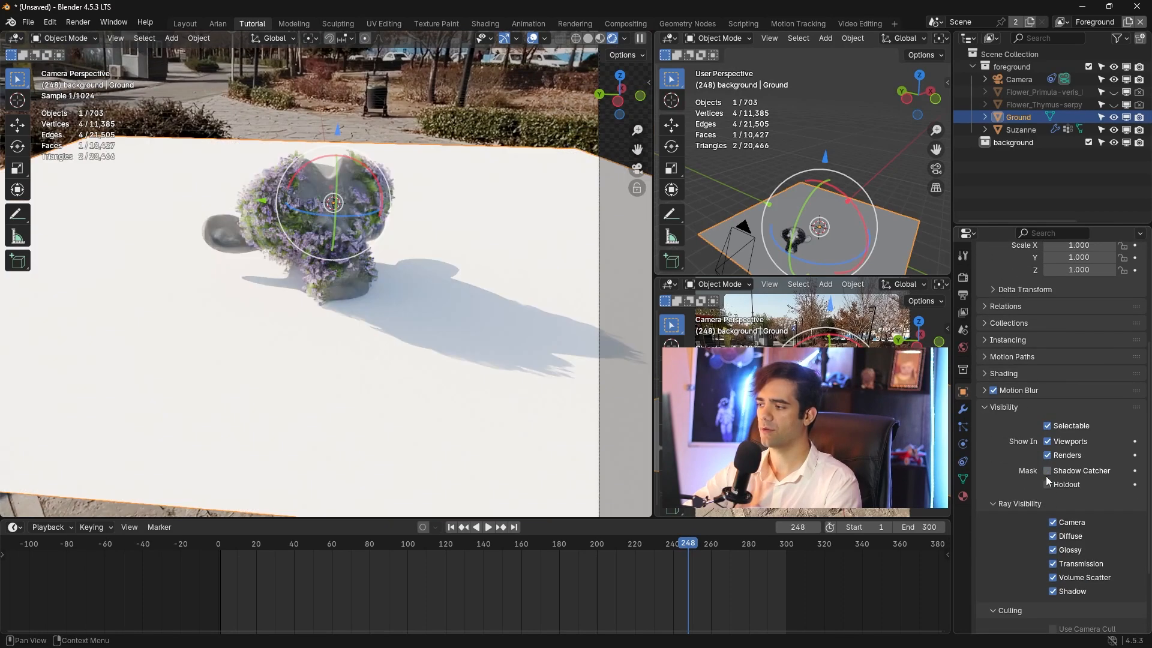
# - Scale the ground plane up uniformly to about 1.436
pyautogui.scroll(-2, 463, 288)
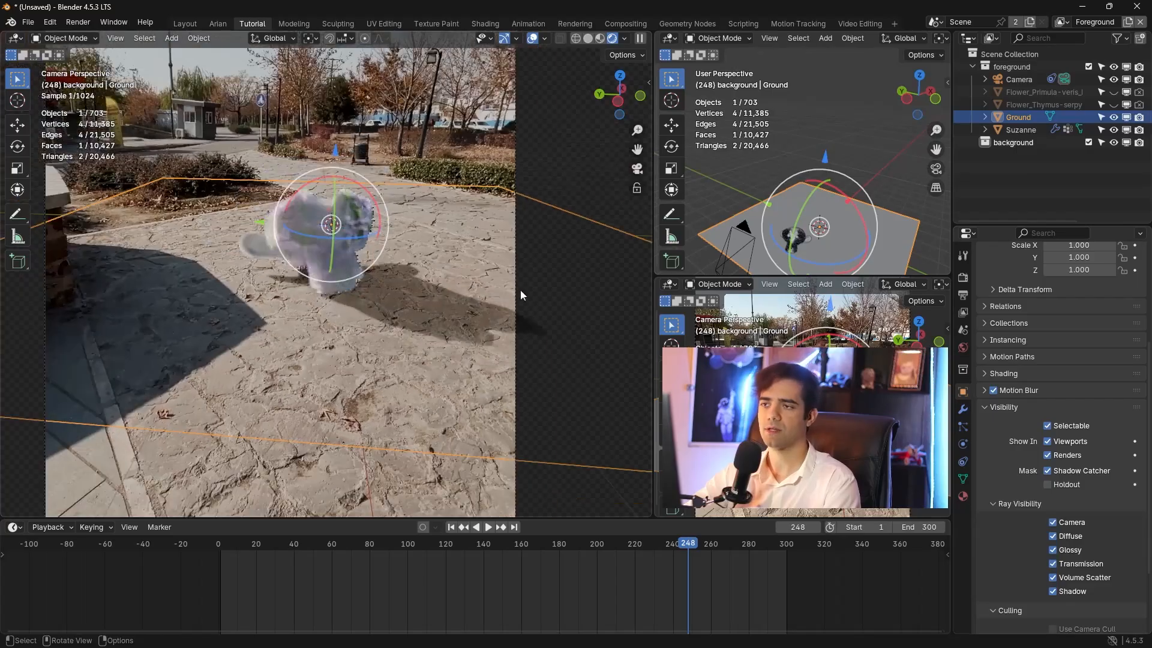
pyautogui.press('s')
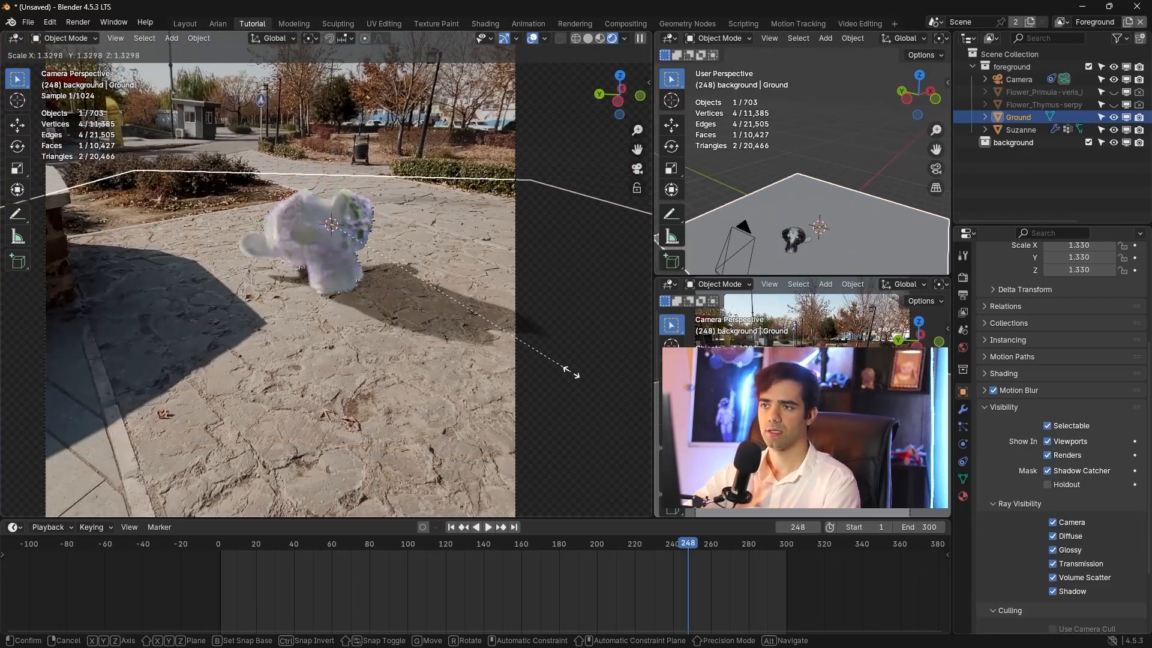
pyautogui.click(600, 362)
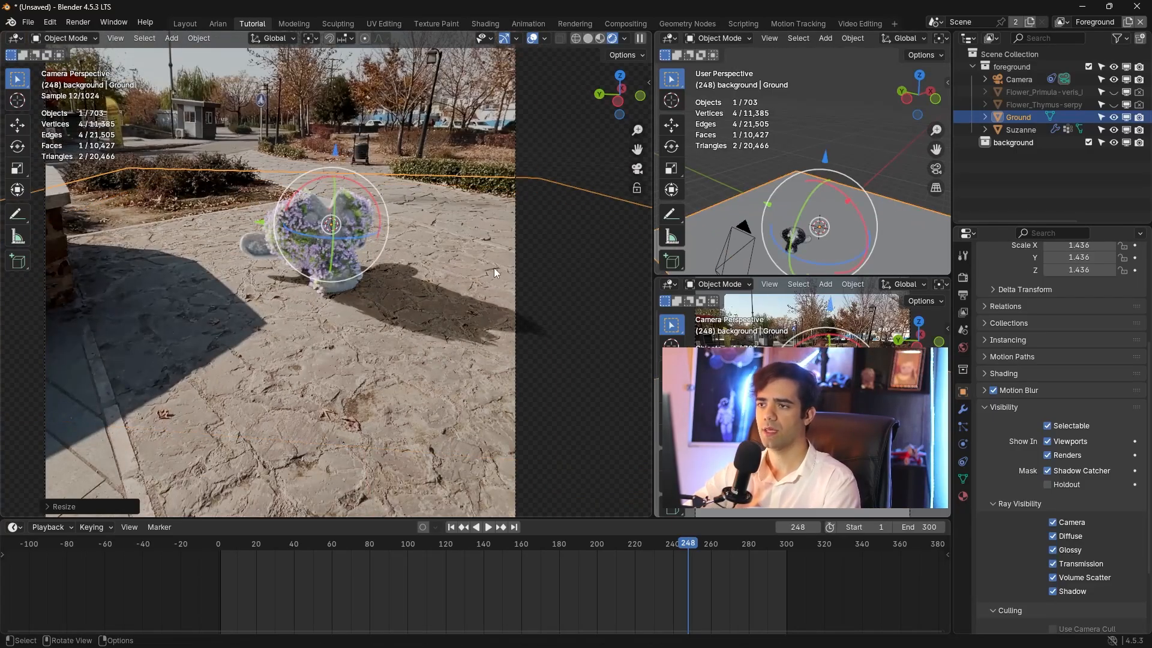
# - Give the ground plane a new material with a pure white base color
pyautogui.click(963, 496)
pyautogui.click(1083, 330)
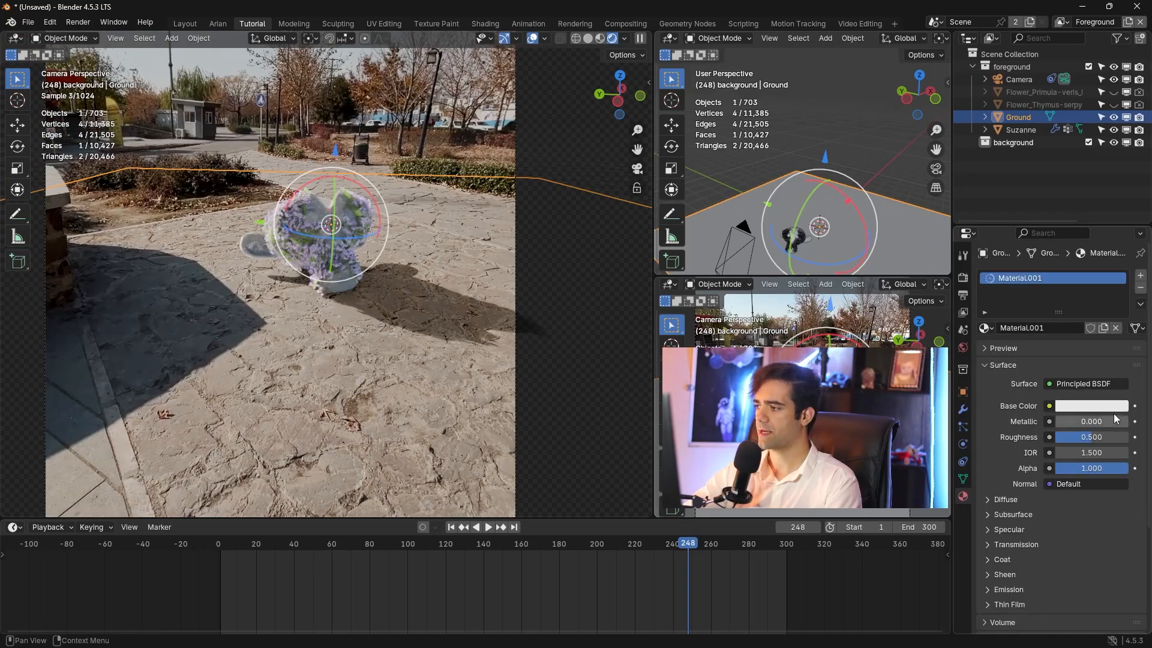
pyautogui.click(1111, 407)
pyautogui.moveTo(1119, 237); pyautogui.dragTo(1118, 199)
pyautogui.scroll(3, 417, 280)
pyautogui.scroll(2, 416, 277)
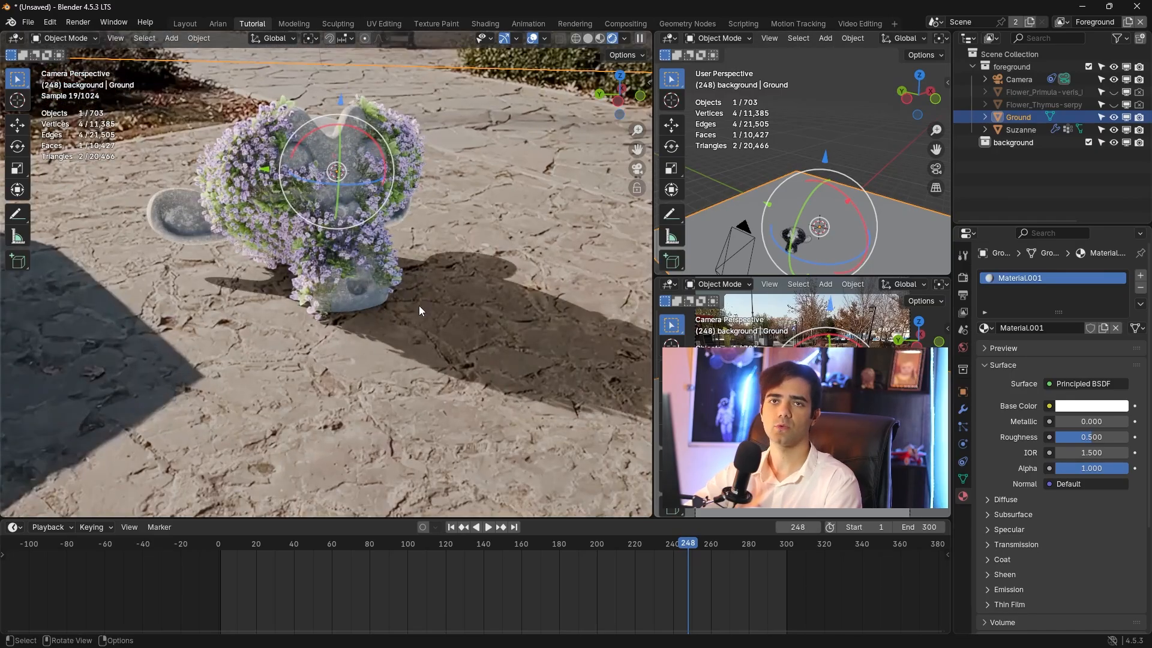
# - Darken the ground material's base color to black
pyautogui.click(1096, 405)
pyautogui.moveTo(1118, 245); pyautogui.dragTo(1118, 274)
pyautogui.scroll(-5, 396, 294)
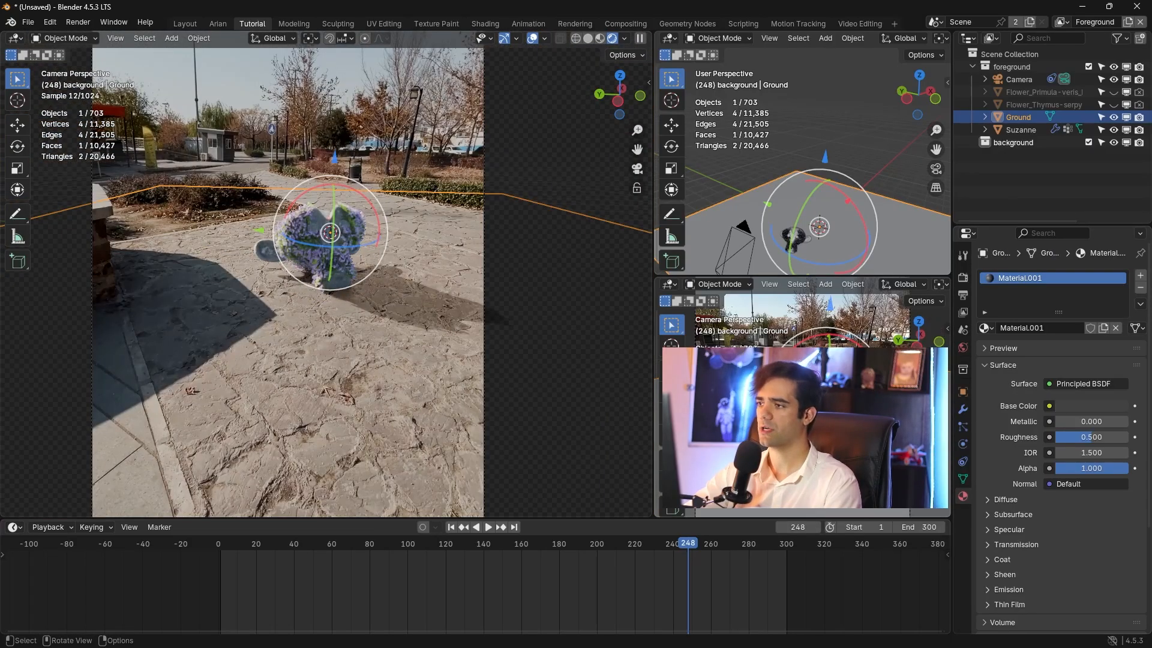
# - Compare the monkey's shading and caught shadow with the real shadow on the pavement in the camera view
pyautogui.click(963, 391)
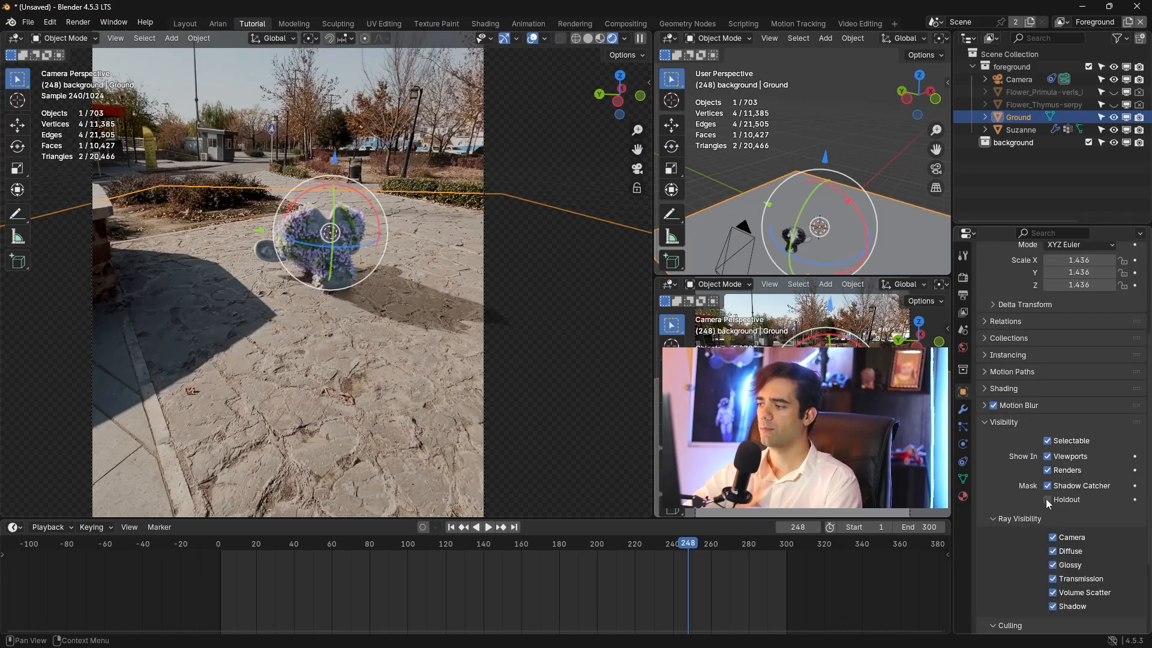
pyautogui.click(424, 132)
pyautogui.scroll(3, 419, 261)
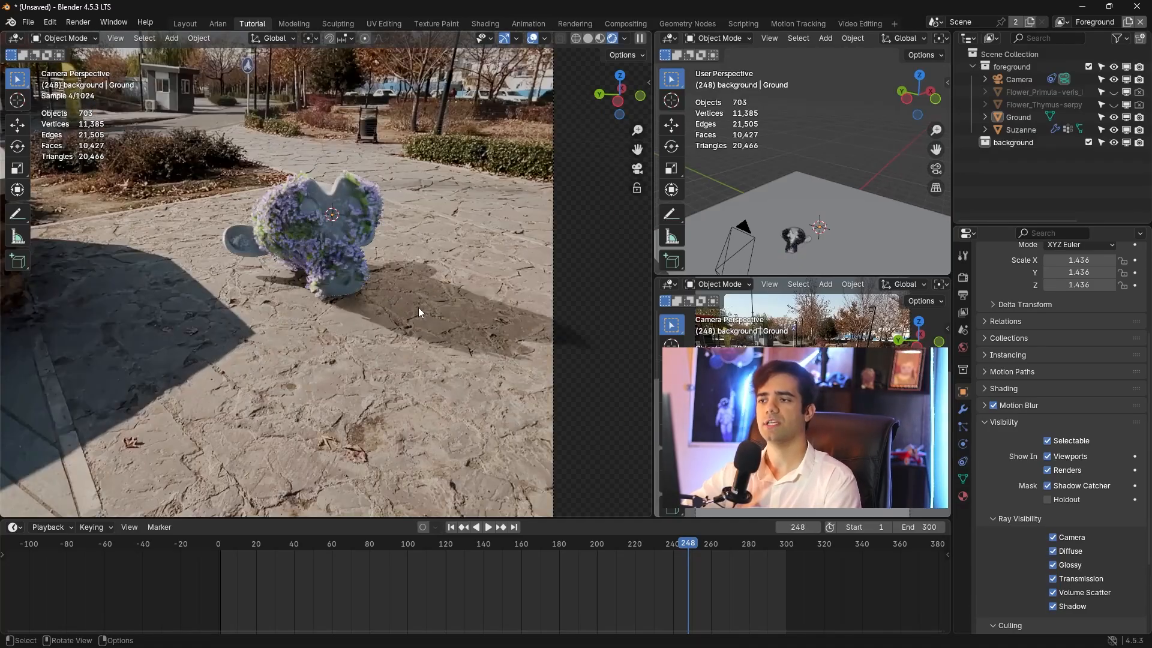
pyautogui.click(419, 307)
pyautogui.click(406, 109)
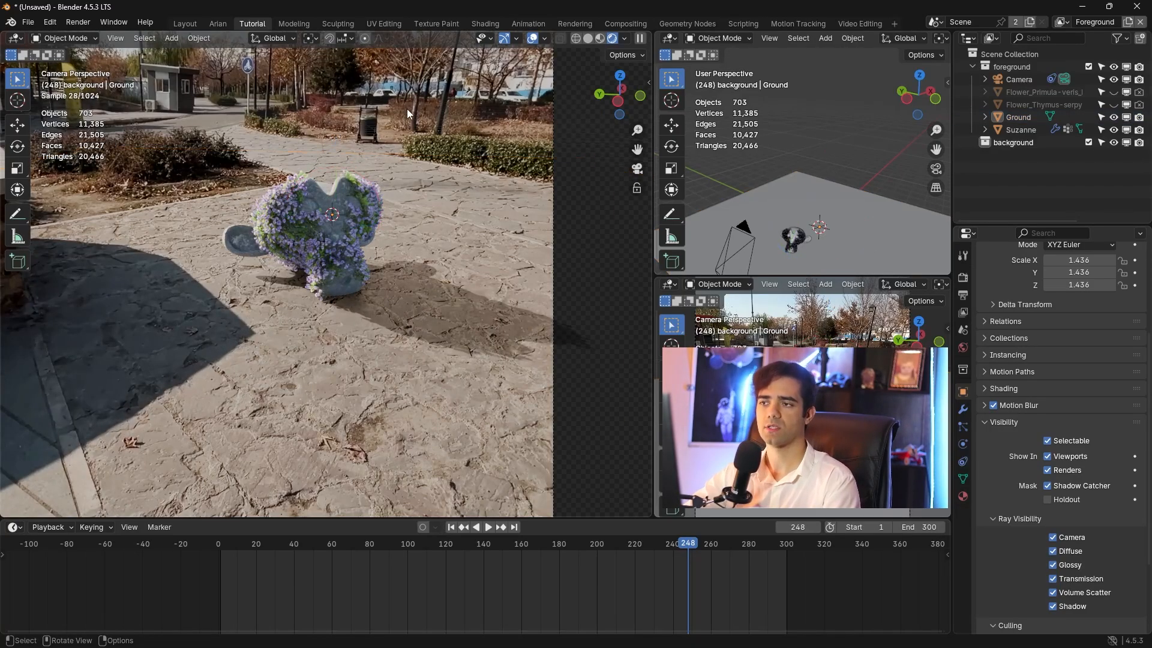
pyautogui.scroll(-1, 323, 379)
pyautogui.scroll(-1, 323, 379)
pyautogui.scroll(2, 177, 314)
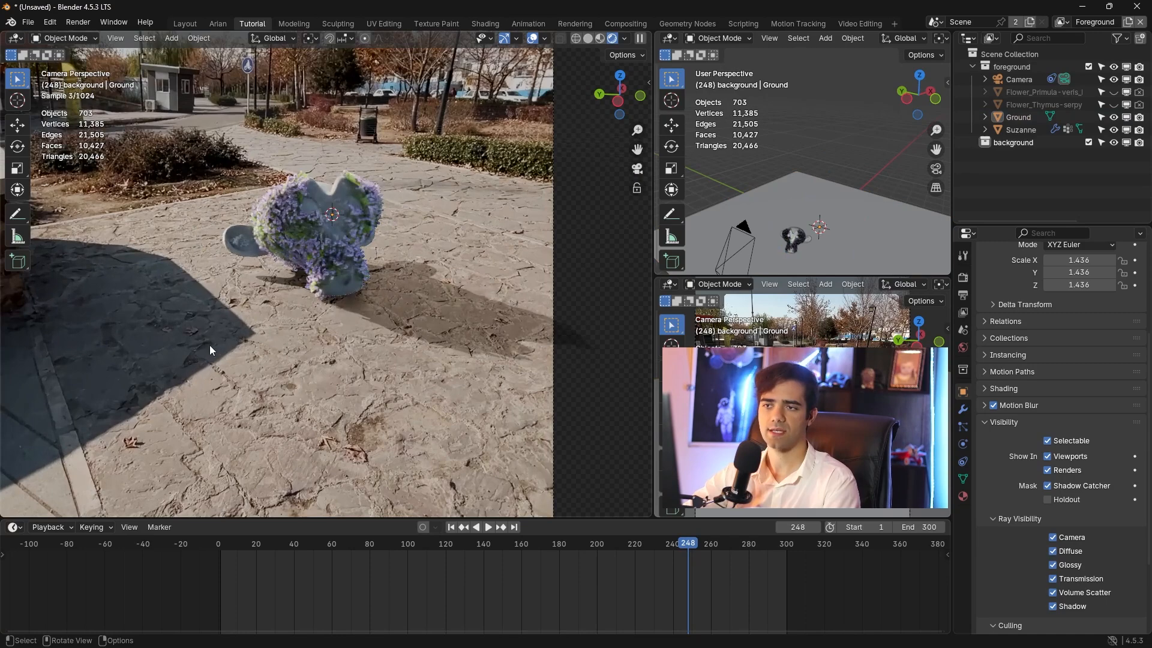
pyautogui.keyDown('shift'); pyautogui.moveTo(222, 343); pyautogui.dragTo(297, 333, button='middle'); pyautogui.keyUp('shift')
pyautogui.scroll(-2, 214, 318)
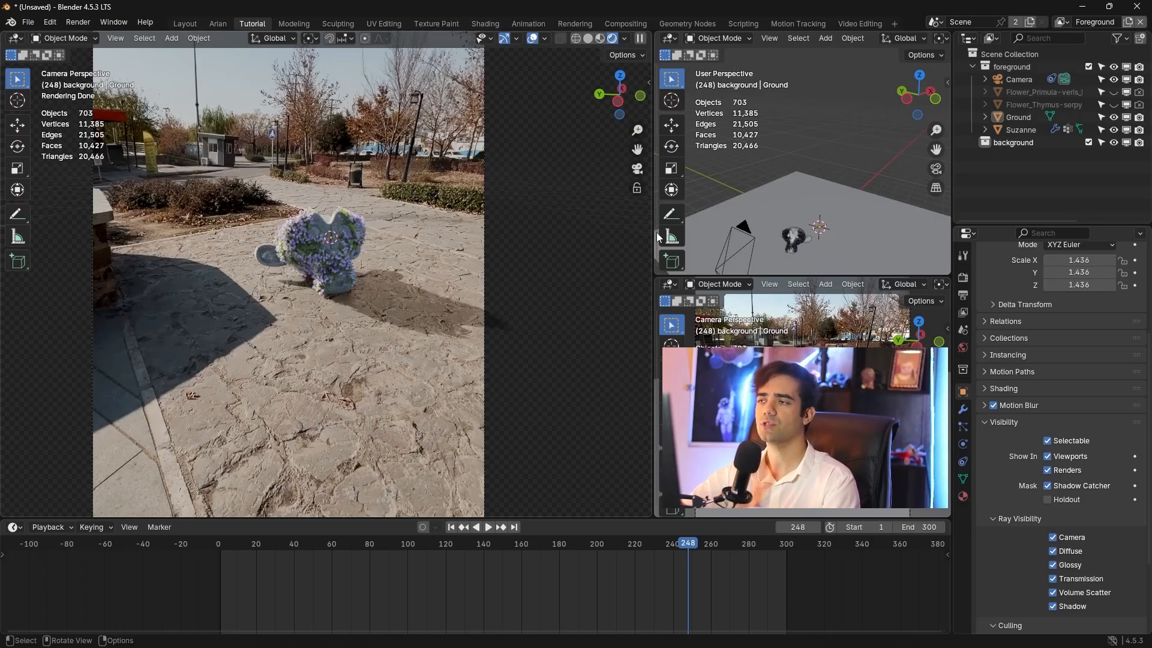
# - Switch to the Compositing workspace and move the playhead to frame 260
pyautogui.click(625, 23)
pyautogui.moveTo(531, 250); pyautogui.dragTo(422, 241, button='middle')
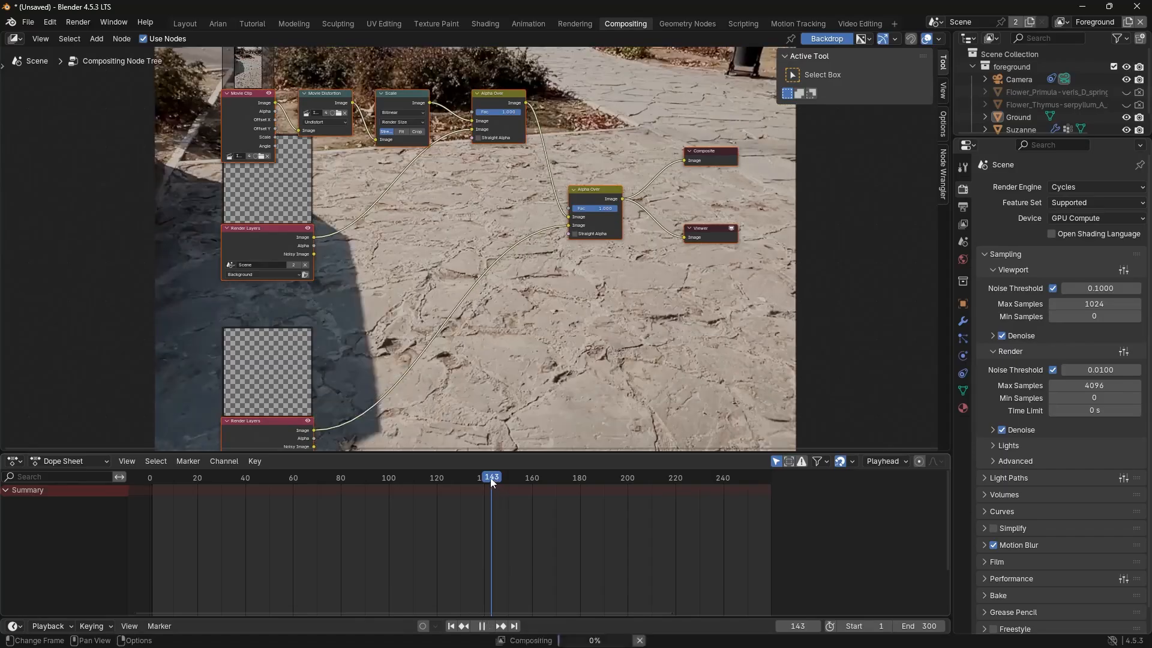
pyautogui.moveTo(491, 478); pyautogui.dragTo(352, 480)
pyautogui.scroll(-4, 456, 508)
pyautogui.moveTo(438, 479); pyautogui.dragTo(685, 480)
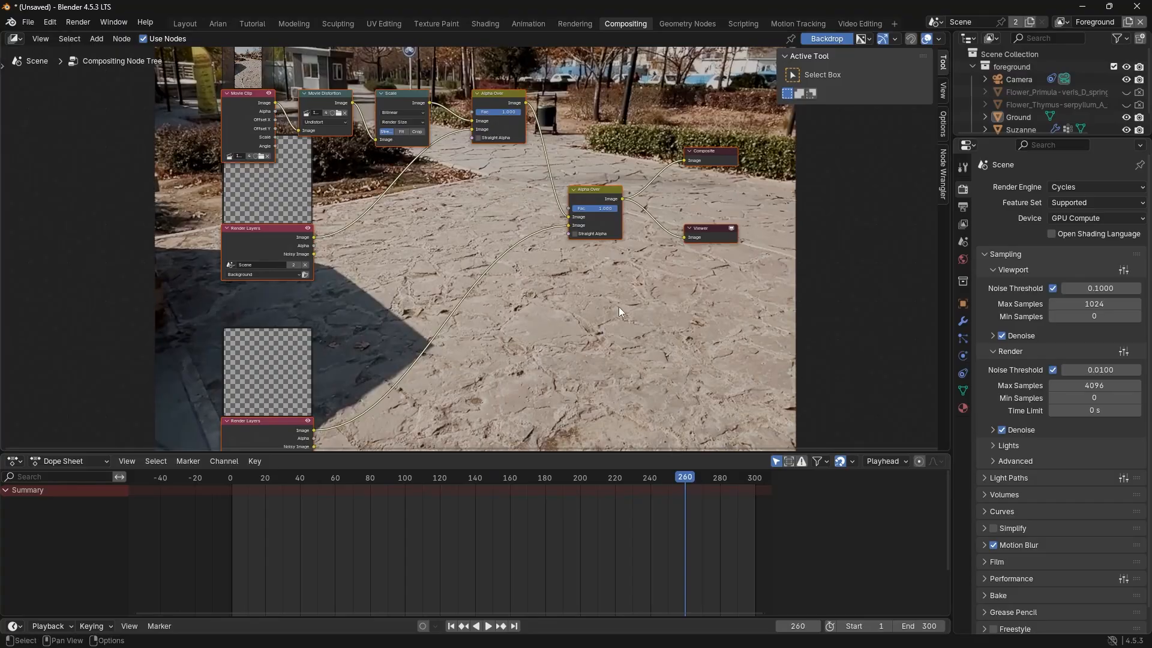
# - Set the compositor backdrop's zoom to 0.54 and its offset to -3.000 and 27.200
pyautogui.click(944, 91)
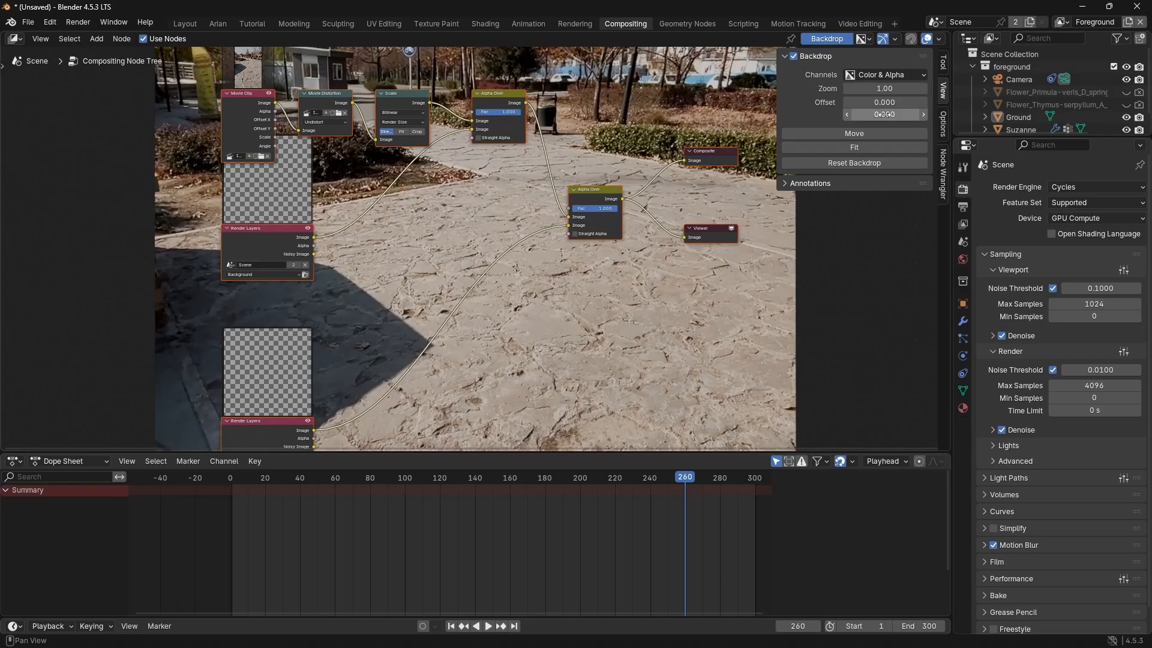
pyautogui.moveTo(886, 90)
pyautogui.mouseDown()
pyautogui.moveTo(858, 89)
pyautogui.moveTo(890, 90)
pyautogui.moveTo(883, 114)
pyautogui.moveTo(871, 114)
pyautogui.moveTo(900, 114)
pyautogui.moveTo(866, 102)
pyautogui.moveTo(886, 102)
pyautogui.mouseUp()
pyautogui.moveTo(493, 273)
pyautogui.mouseDown(button='middle')
pyautogui.moveTo(552, 237)
pyautogui.moveTo(452, 290)
pyautogui.moveTo(476, 264)
pyautogui.moveTo(502, 270)
pyautogui.mouseUp(button='middle')
pyautogui.scroll(1, 502, 269)
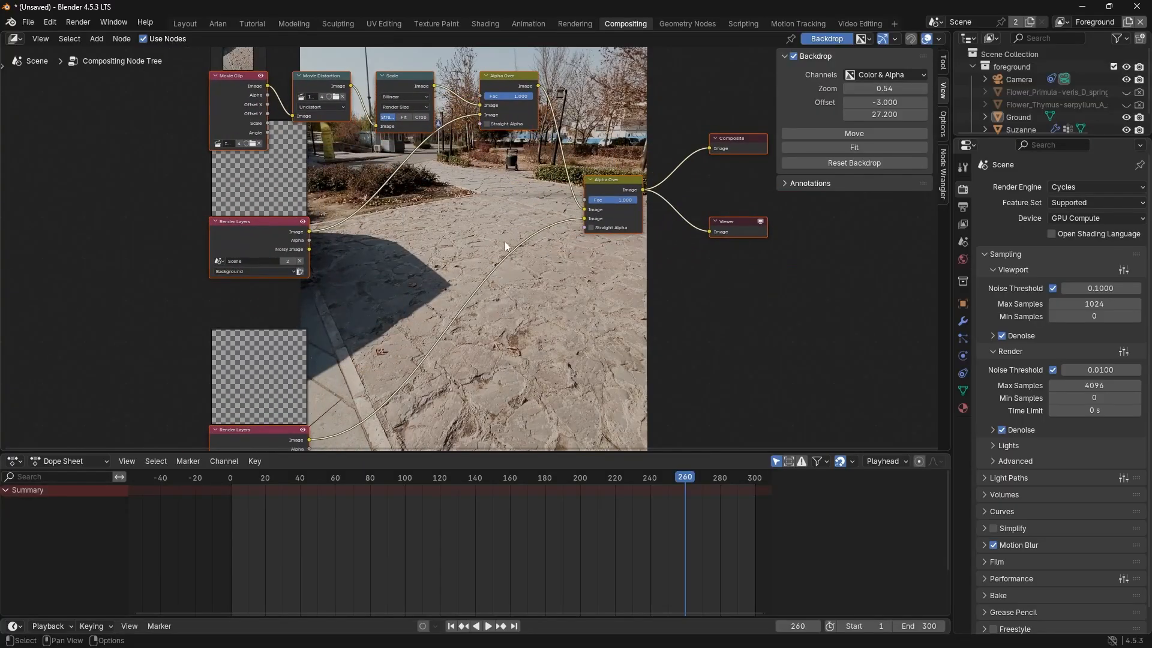
pyautogui.moveTo(491, 217); pyautogui.dragTo(500, 247, button='middle')
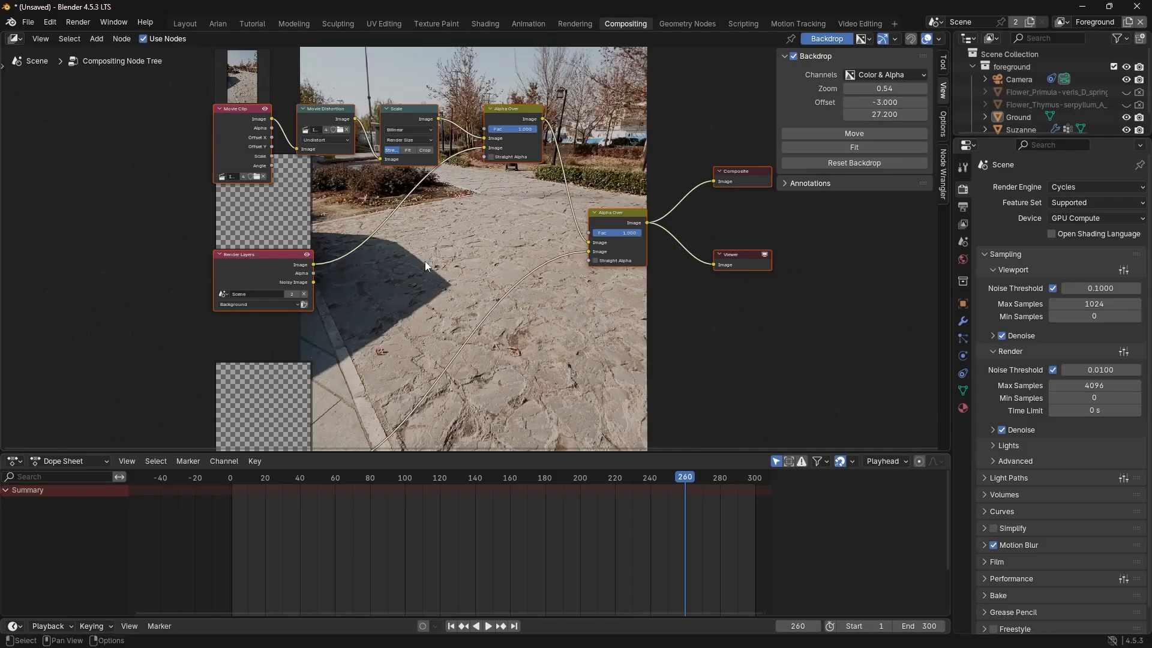
# - Delete the Background Render Layers, Movie Distortion, Scale and first Alpha Over nodes from the compositing node tree
pyautogui.moveTo(397, 298); pyautogui.dragTo(434, 351, button='middle')
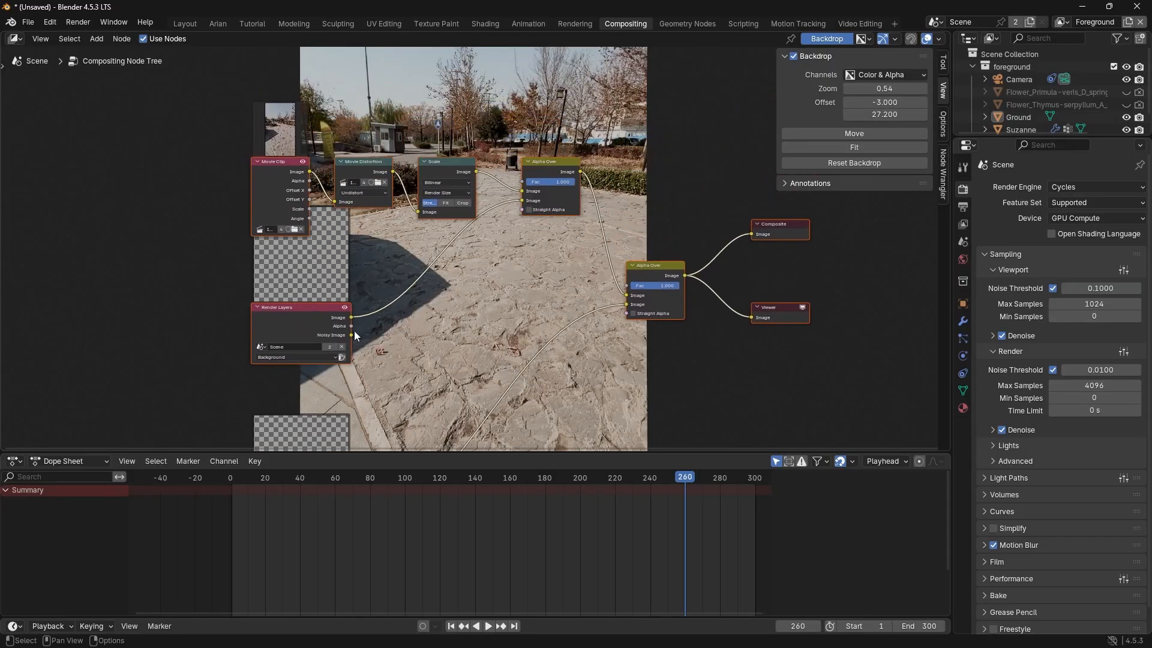
pyautogui.click(326, 311)
pyautogui.press('x')
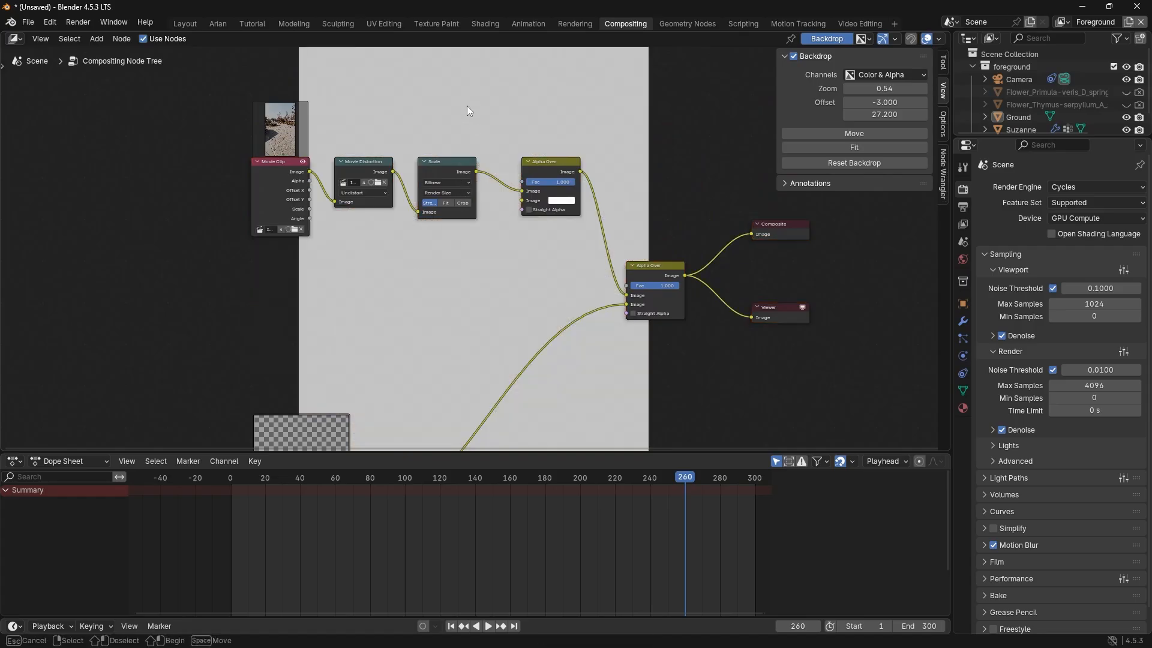
pyautogui.scroll(2, 384, 204)
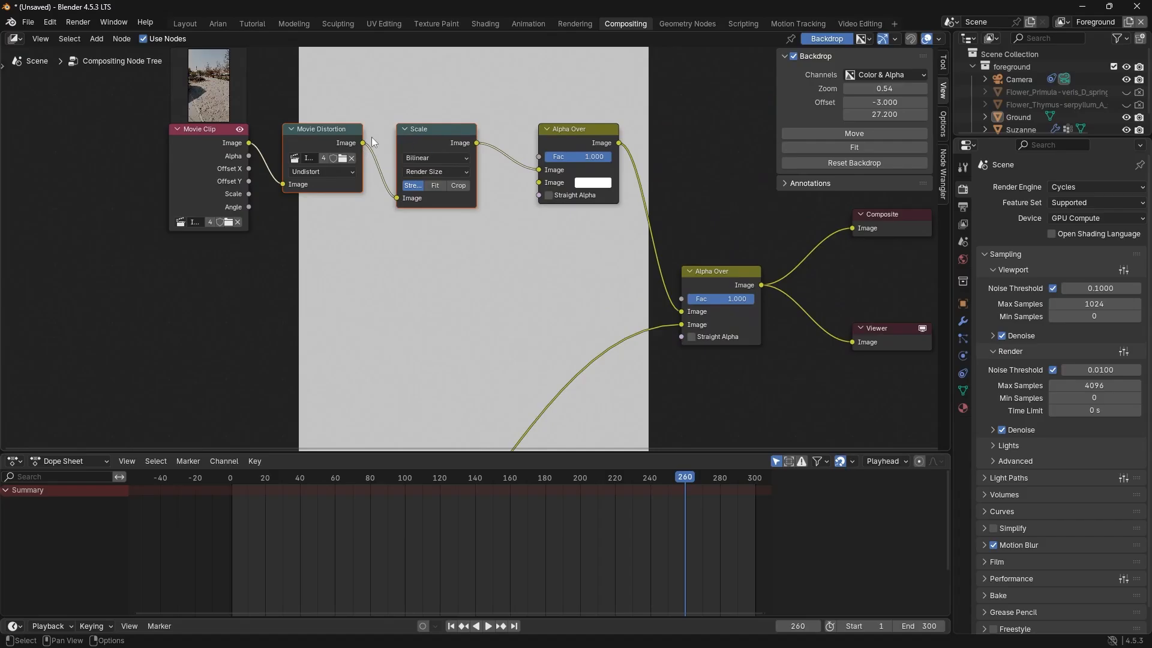
pyautogui.press('x')
pyautogui.moveTo(217, 139); pyautogui.dragTo(503, 168)
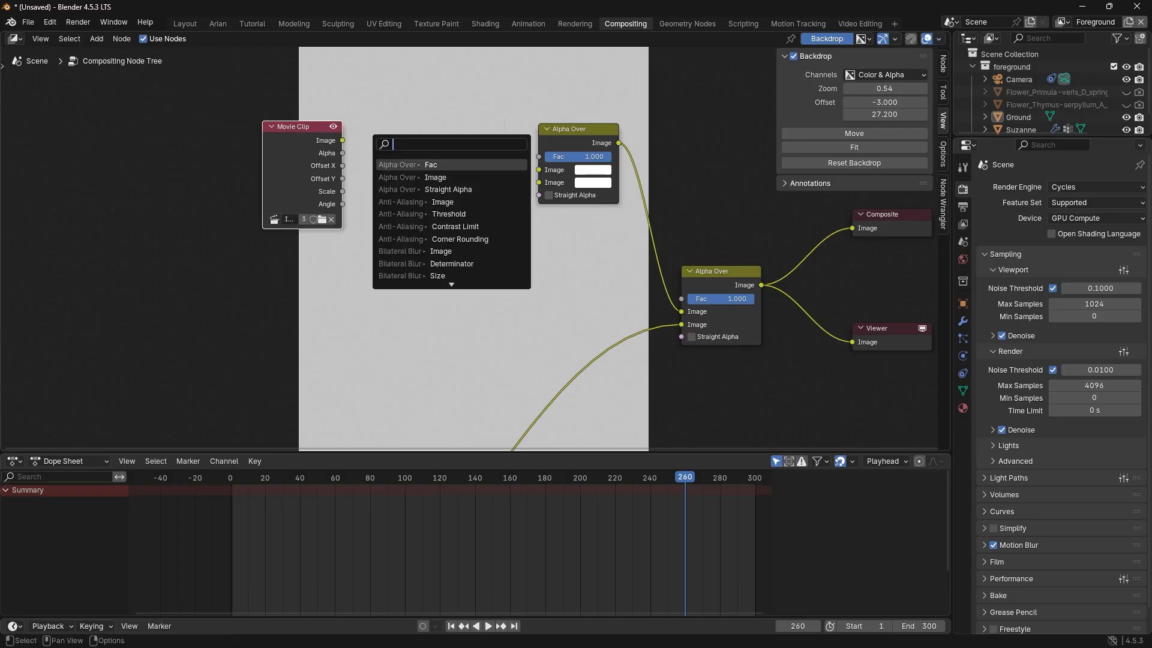
pyautogui.press('Escape')
pyautogui.click(563, 131)
pyautogui.press('x')
# - Move the Foreground Render Layers node up below the Movie Clip node and connect the clip's Image output to the remaining Alpha Over's first Image input
pyautogui.scroll(-2, 525, 239)
pyautogui.keyDown('shift'); pyautogui.moveTo(523, 292); pyautogui.dragTo(555, 207, button='middle'); pyautogui.keyUp('shift')
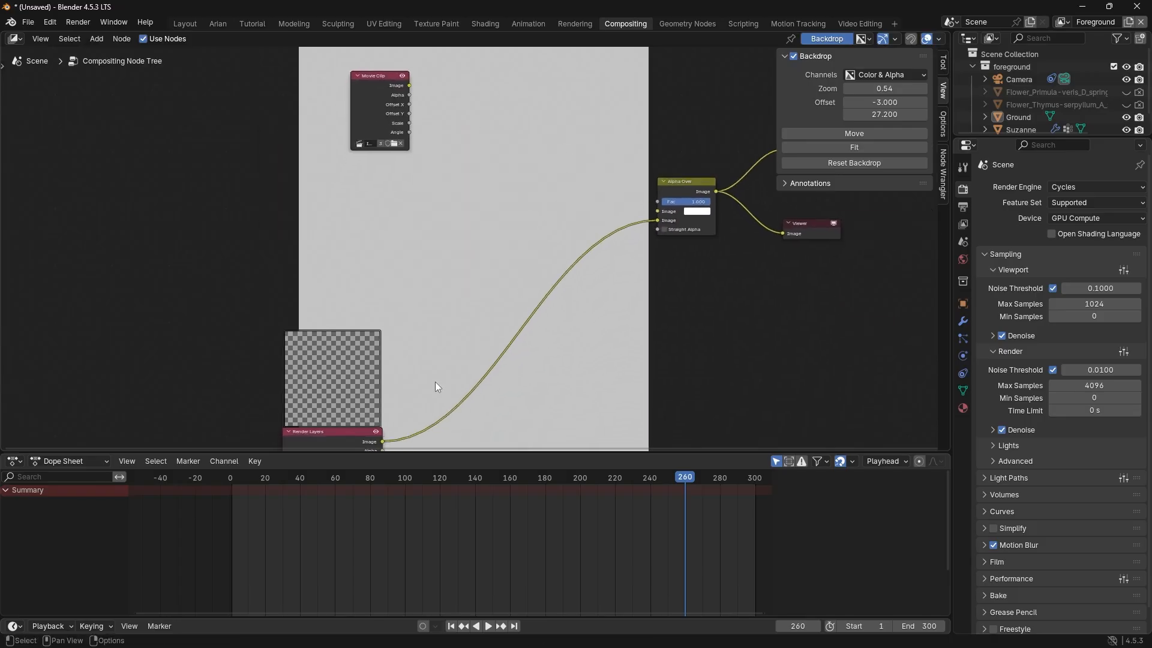
pyautogui.moveTo(443, 368); pyautogui.dragTo(459, 323, button='middle')
pyautogui.moveTo(383, 384); pyautogui.dragTo(378, 275)
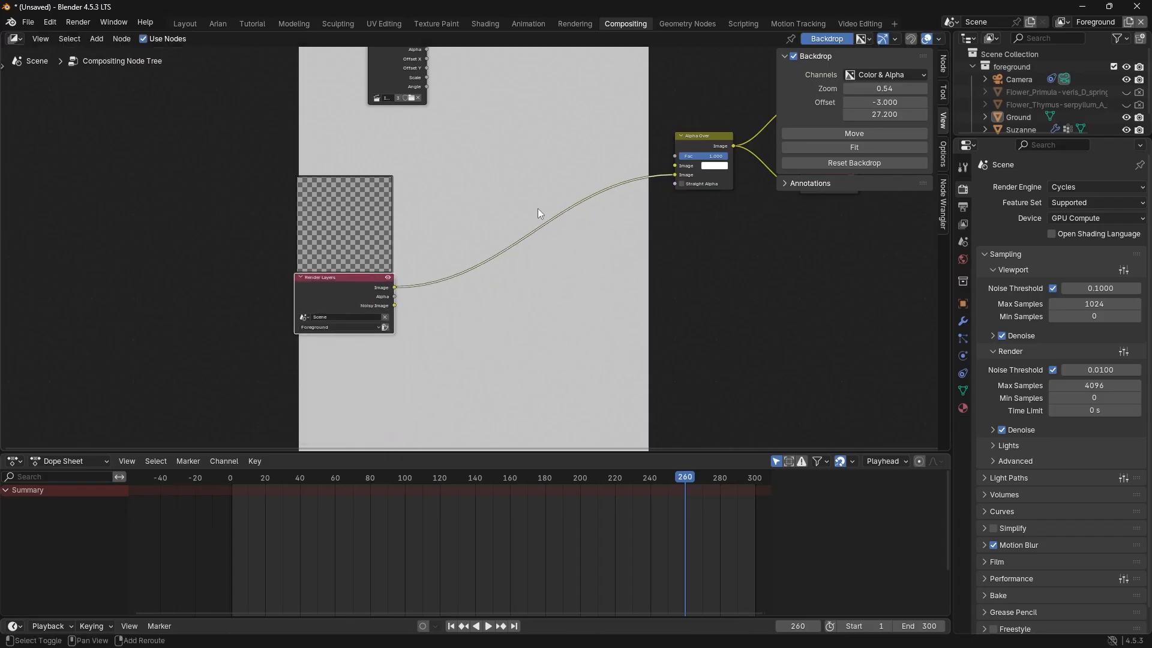
pyautogui.moveTo(538, 209); pyautogui.dragTo(490, 321, button='middle')
pyautogui.moveTo(346, 142); pyautogui.dragTo(626, 278)
# - Reposition the Alpha Over node higher and closer to the Movie Clip node, away from the Composite and Viewer nodes
pyautogui.keyDown('shift'); pyautogui.moveTo(721, 270); pyautogui.dragTo(652, 282, button='middle'); pyautogui.keyUp('shift')
pyautogui.moveTo(727, 191); pyautogui.dragTo(677, 328)
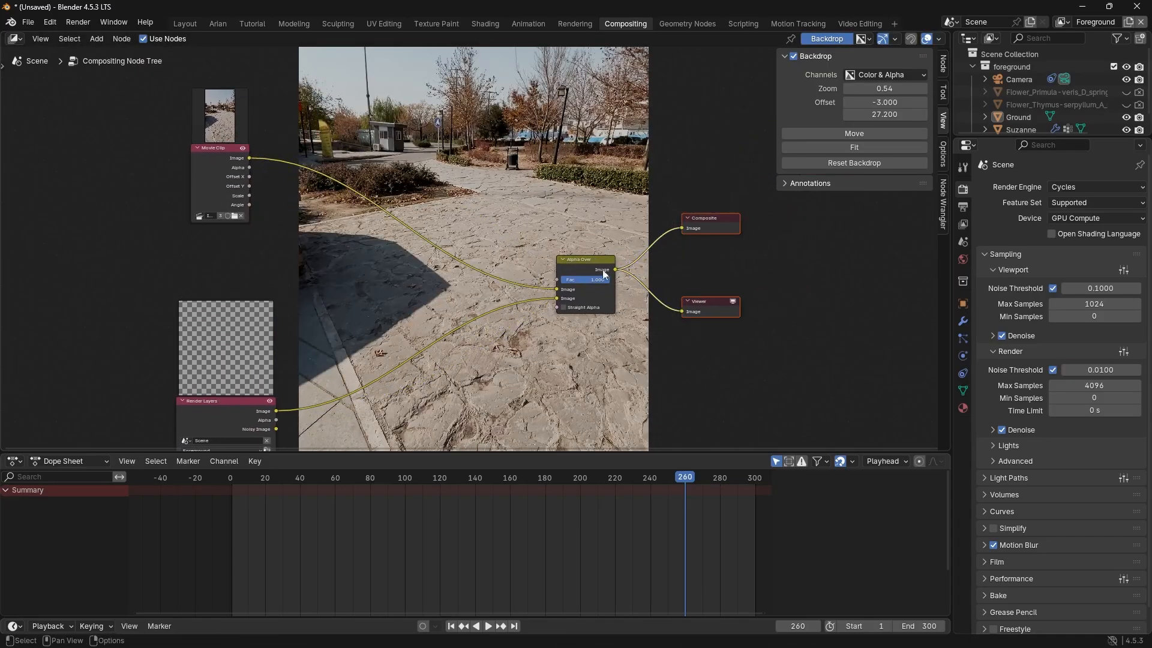
pyautogui.moveTo(603, 268); pyautogui.dragTo(497, 230)
pyautogui.press('Escape')
pyautogui.moveTo(605, 262); pyautogui.dragTo(506, 185)
pyautogui.keyDown('shift'); pyautogui.moveTo(533, 294); pyautogui.dragTo(576, 284, button='middle'); pyautogui.keyUp('shift')
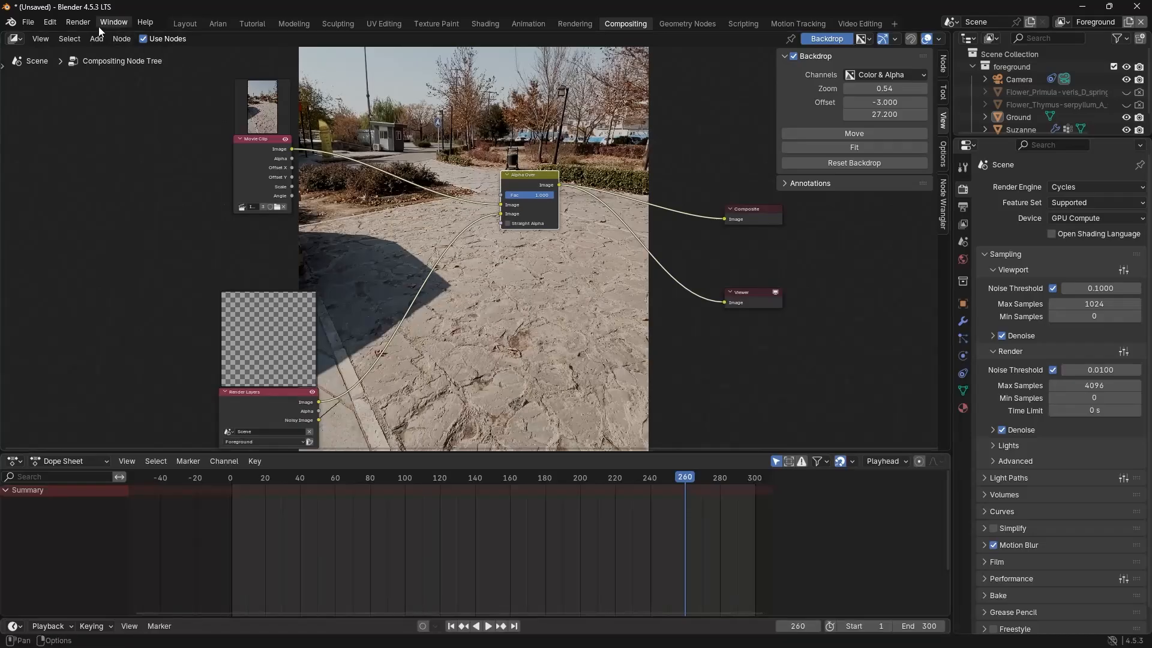
# - Set the Cycles final render's maximum samples to 32
pyautogui.click(1088, 385)
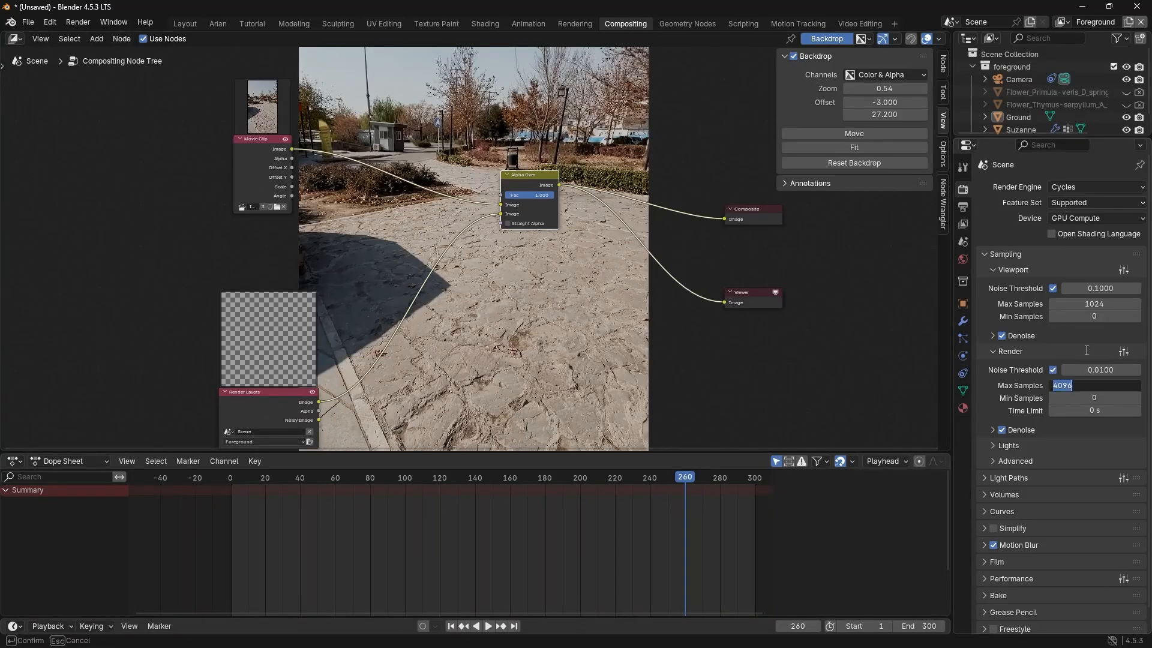
pyautogui.write('32')
pyautogui.press('Return')
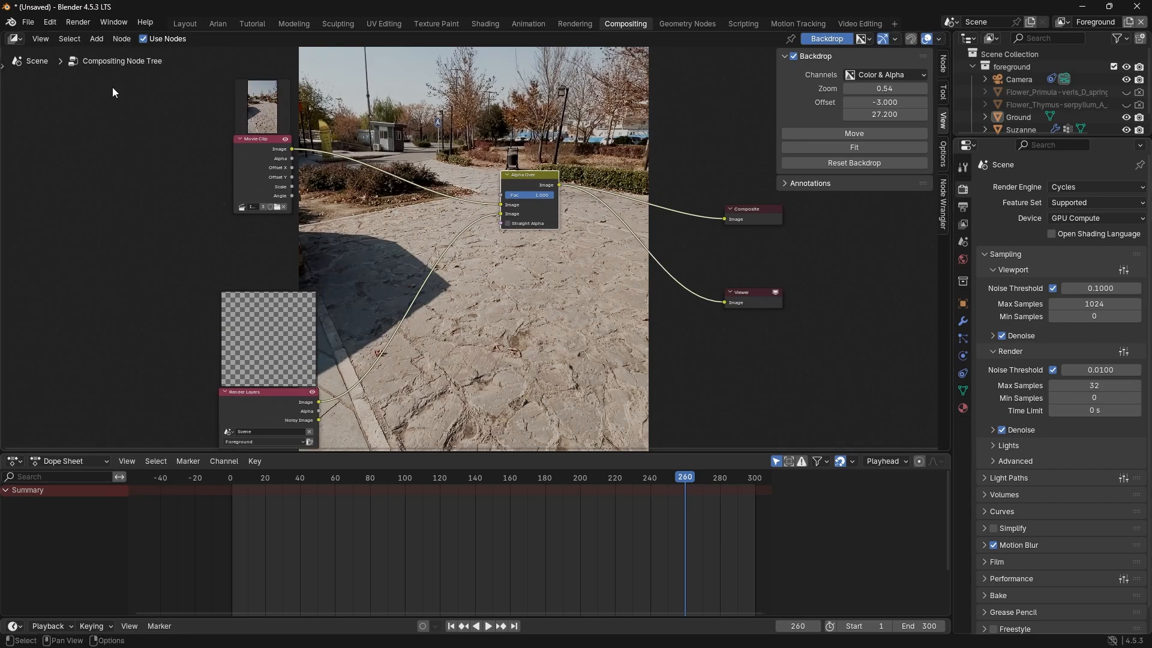
# - Render the image at frame 260 and check how the flower-covered Suzanne and her shadow blend with the footage
pyautogui.click(78, 22)
pyautogui.click(96, 36)
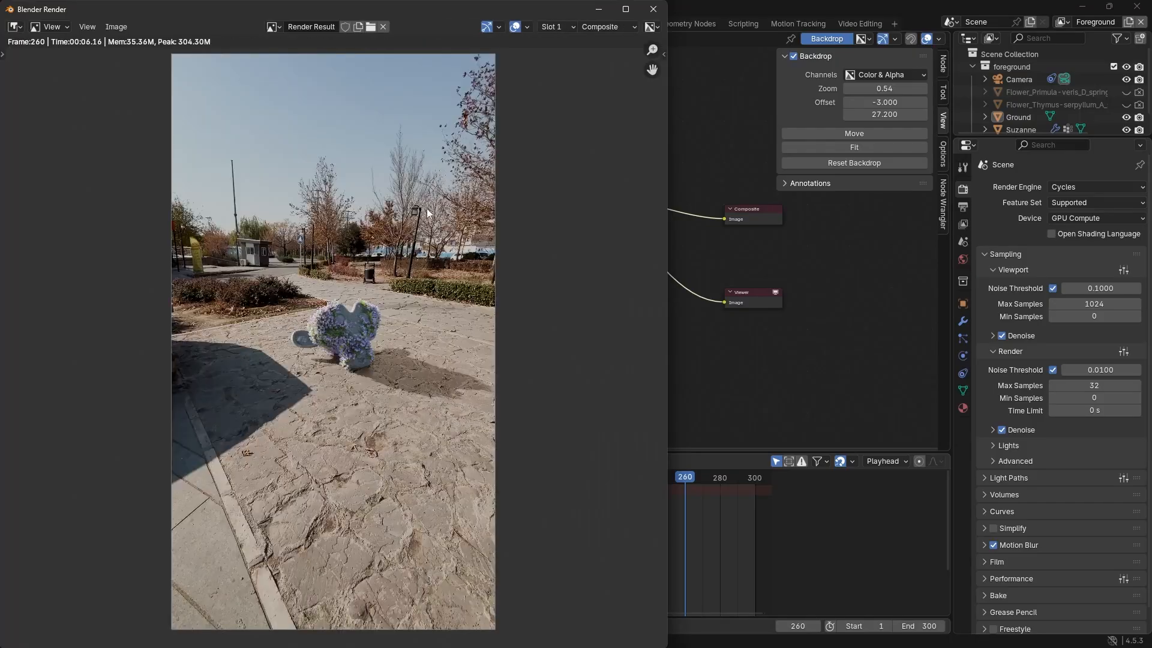
pyautogui.scroll(3, 418, 379)
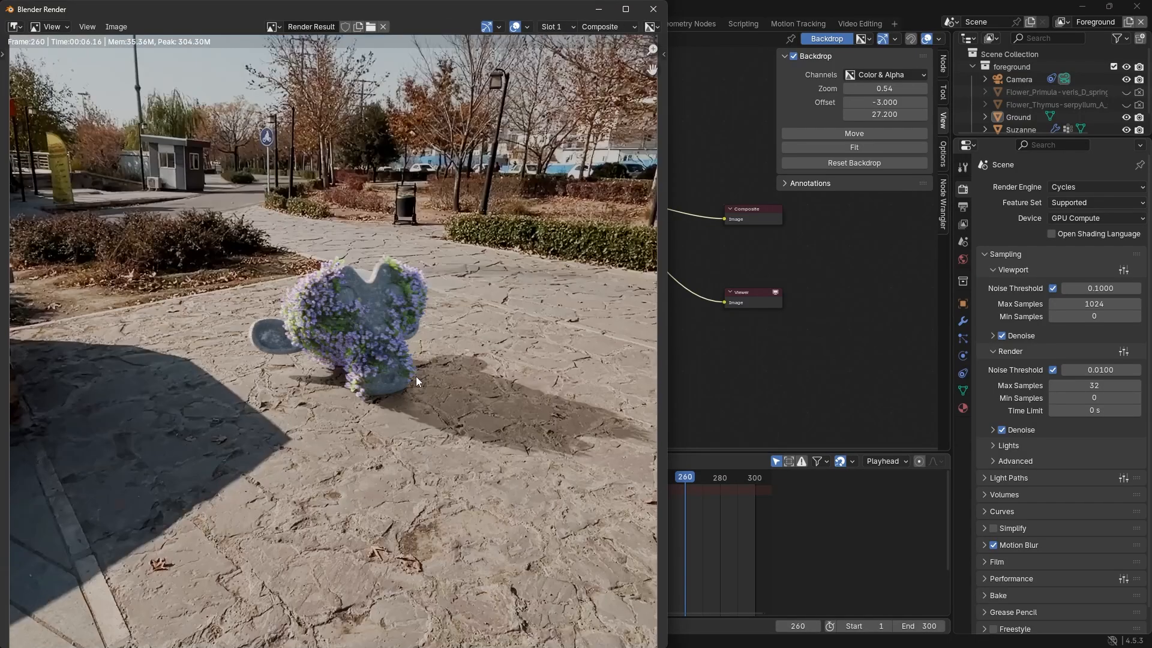
pyautogui.scroll(-2, 417, 379)
pyautogui.press('Escape')
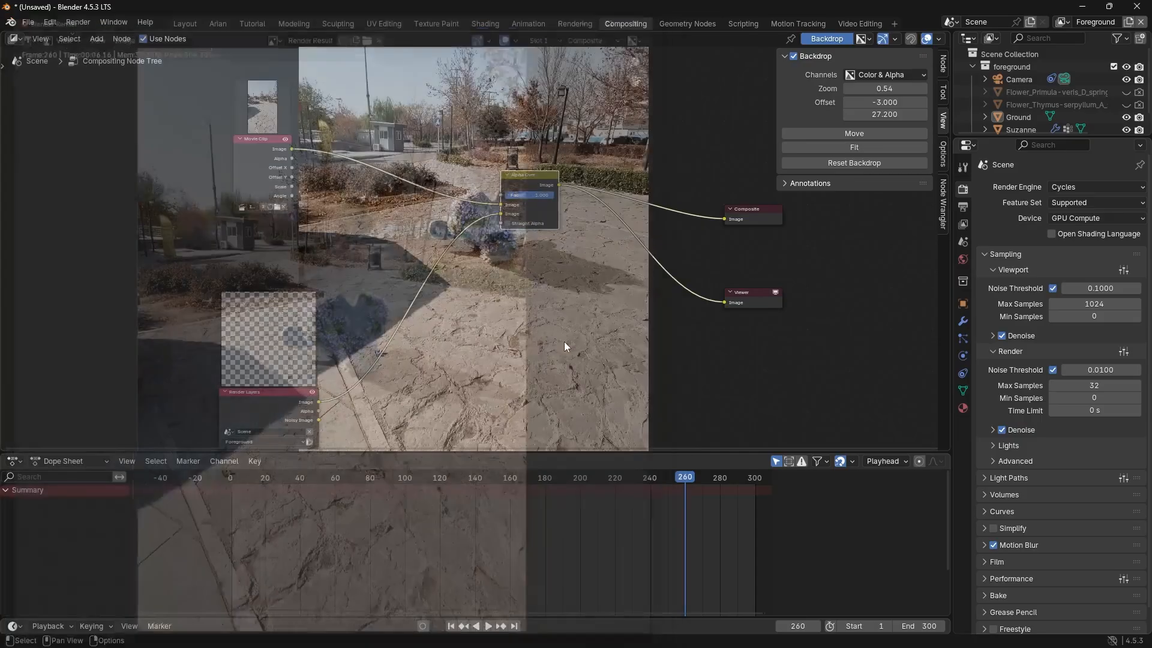
# - Spread the Alpha Over and Render Layers nodes apart and set the backdrop zoom to 0.77
pyautogui.moveTo(537, 180); pyautogui.dragTo(587, 148)
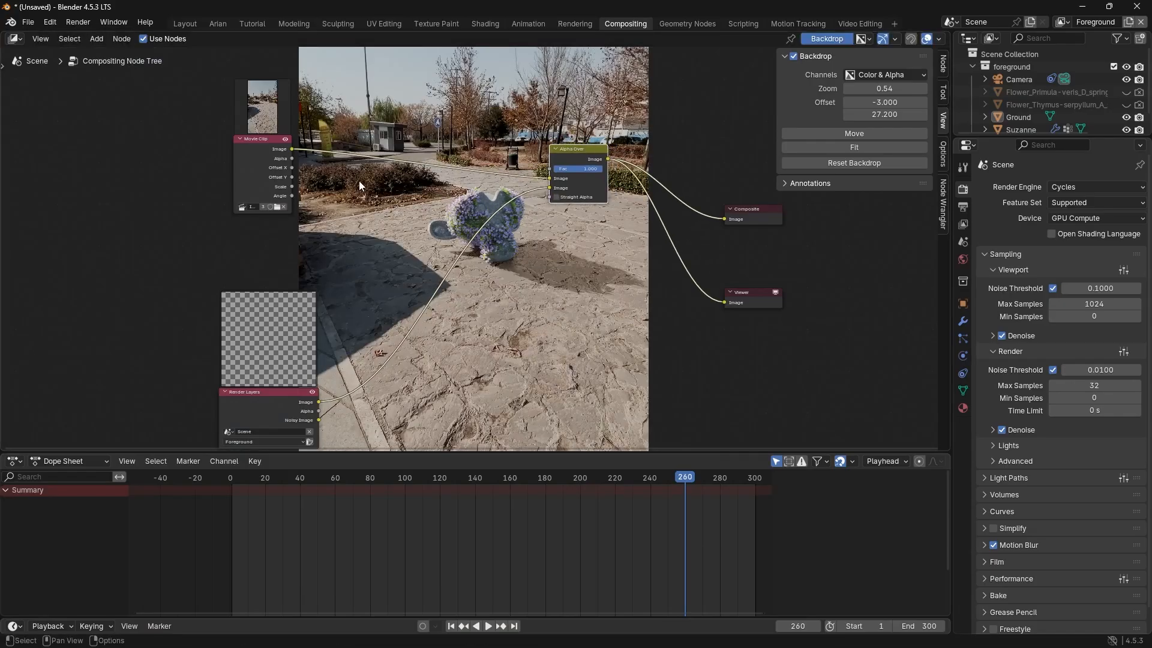
pyautogui.moveTo(315, 362); pyautogui.dragTo(316, 312)
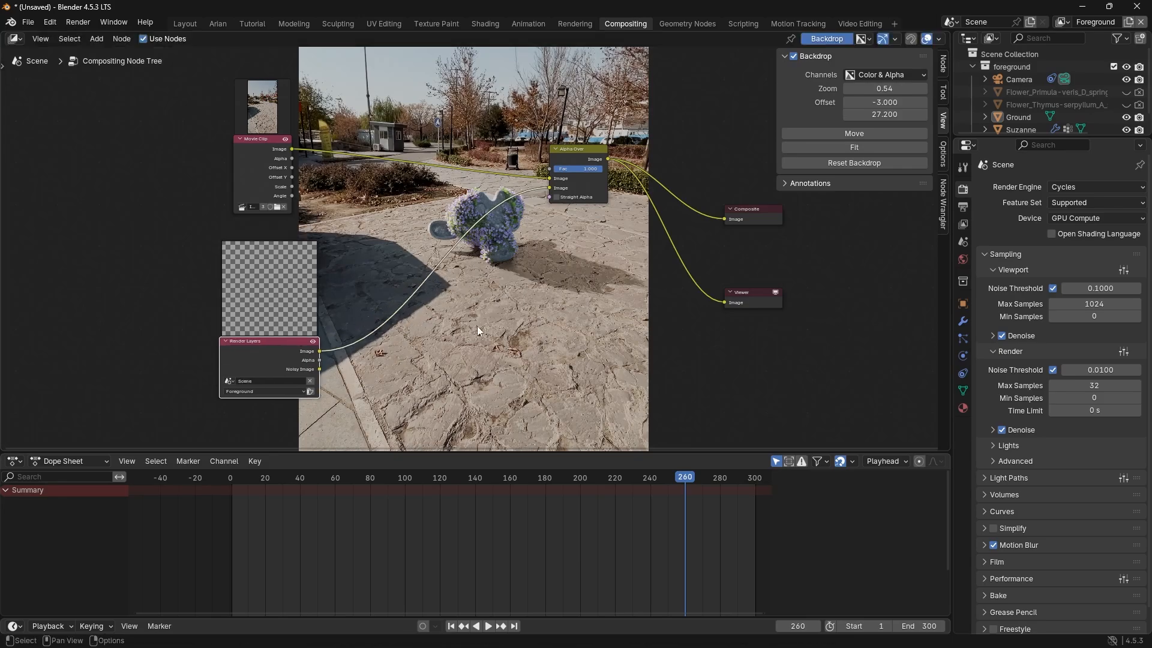
pyautogui.moveTo(884, 89); pyautogui.dragTo(912, 88)
pyautogui.moveTo(296, 340); pyautogui.dragTo(193, 324)
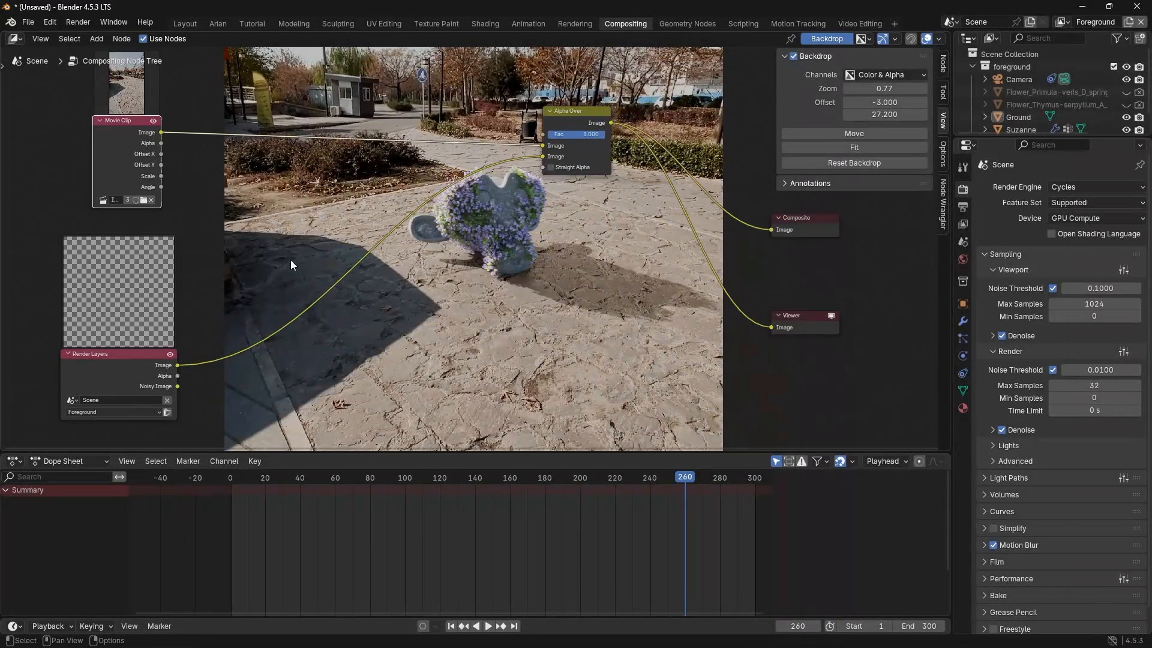
# - Fine-tune the placement of the Movie Clip and Render Layers nodes on the input side of the tree
pyautogui.scroll(1, 290, 260)
pyautogui.moveTo(163, 122); pyautogui.dragTo(324, 189, button='middle')
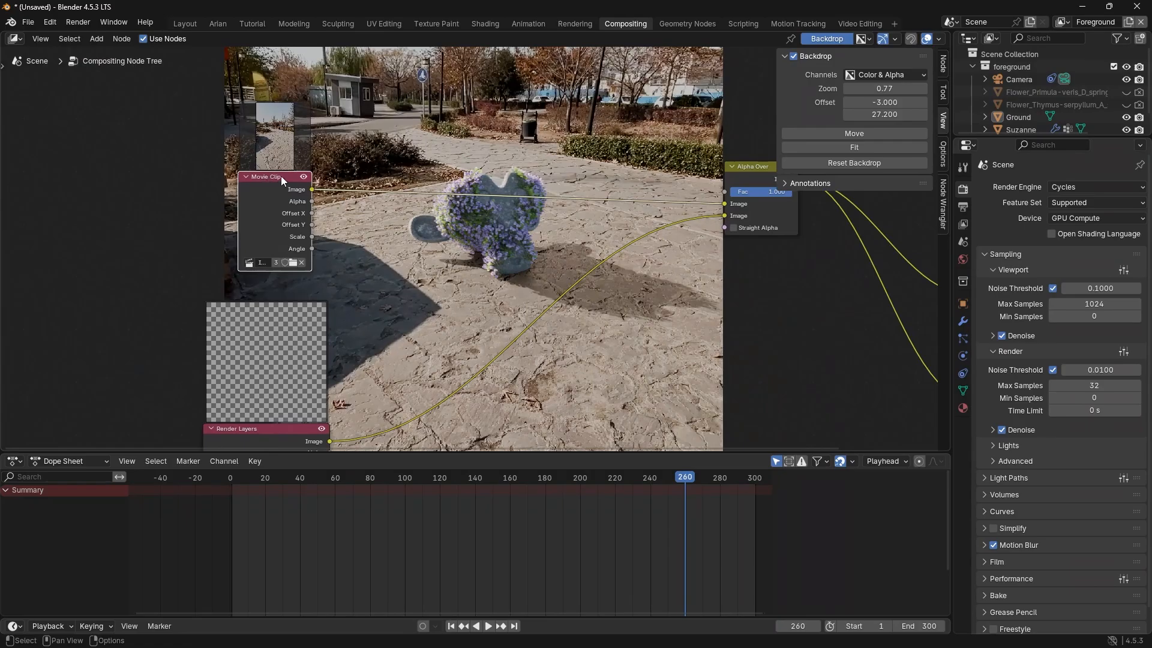
pyautogui.moveTo(277, 175)
pyautogui.mouseDown()
pyautogui.moveTo(253, 152)
pyautogui.moveTo(281, 183)
pyautogui.moveTo(271, 171)
pyautogui.mouseUp()
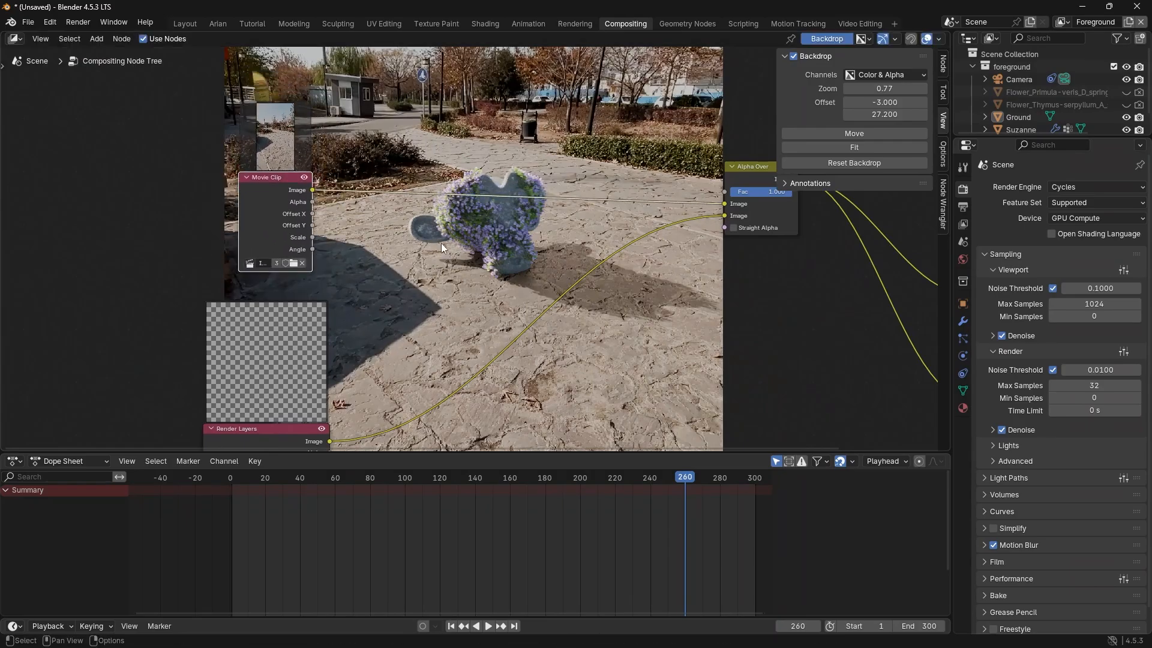
pyautogui.scroll(-2, 442, 247)
pyautogui.moveTo(442, 248); pyautogui.dragTo(312, 217, button='middle')
pyautogui.scroll(1, 240, 316)
pyautogui.moveTo(251, 308); pyautogui.dragTo(313, 262, button='middle')
pyautogui.moveTo(197, 301); pyautogui.dragTo(173, 302)
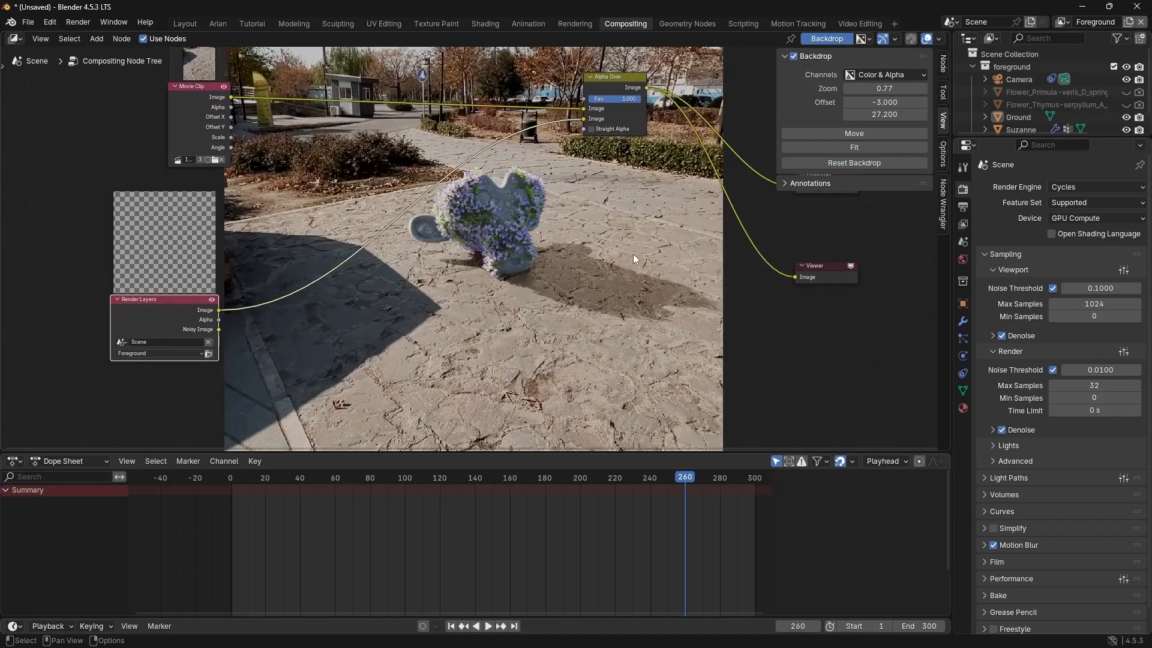
# - Shift the Alpha Over node towards its inputs, arrange Composite above Viewer, and disconnect the Viewer
pyautogui.scroll(-3, 552, 252)
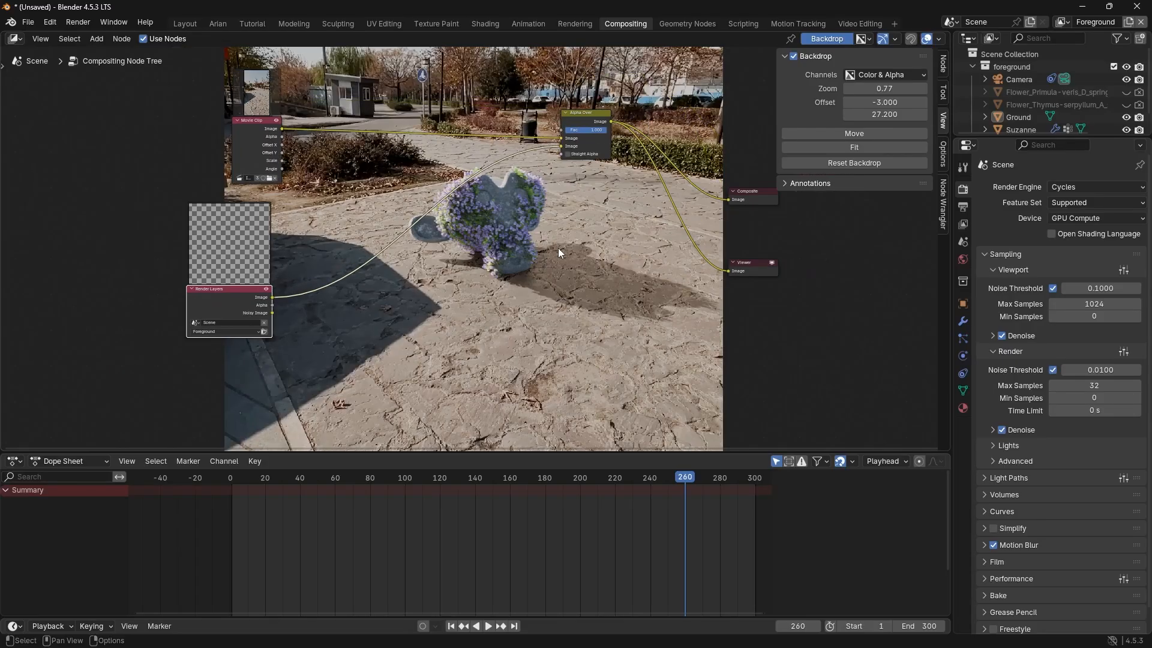
pyautogui.moveTo(559, 245); pyautogui.dragTo(416, 332, button='middle')
pyautogui.scroll(5, 432, 270)
pyautogui.moveTo(408, 176); pyautogui.dragTo(359, 176)
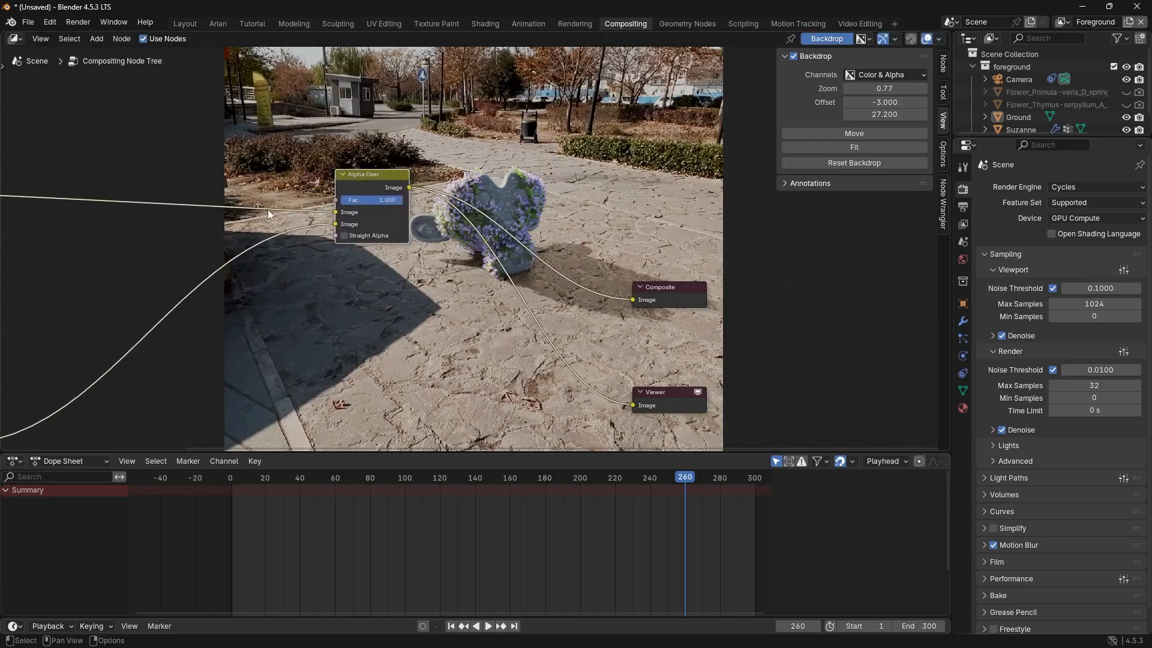
pyautogui.moveTo(672, 286); pyautogui.dragTo(660, 108)
pyautogui.moveTo(687, 392); pyautogui.dragTo(499, 247)
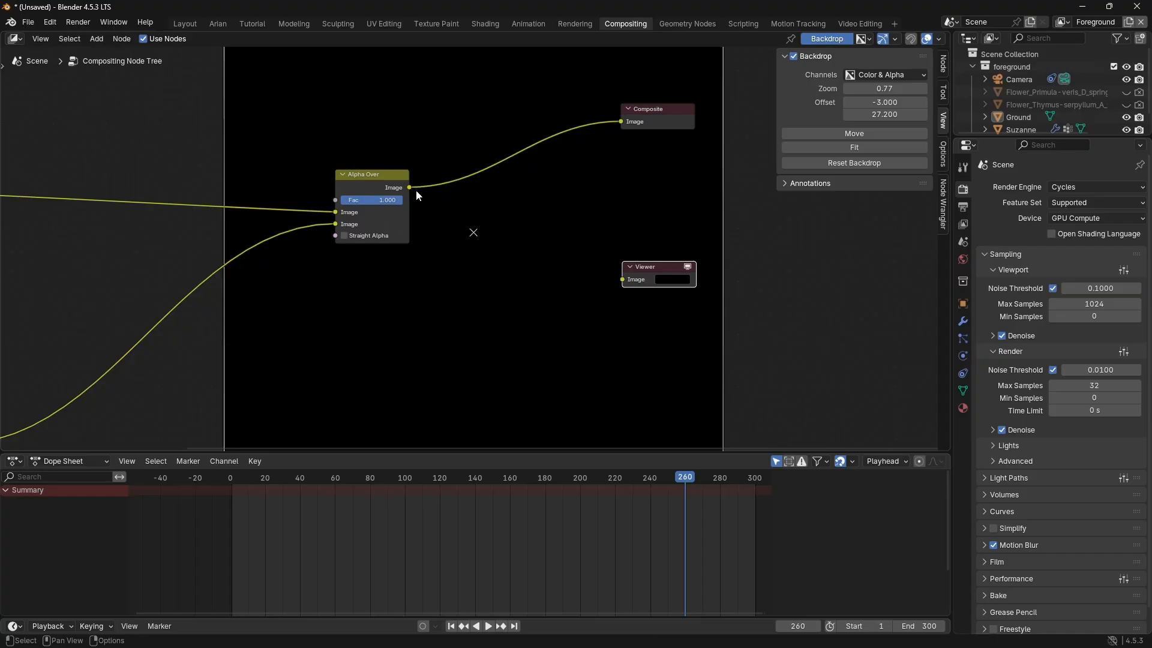
# - Render the image again, lower the Composite node slightly, and connect Alpha Over's Image output to the Viewer
pyautogui.click(78, 22)
pyautogui.click(92, 37)
pyautogui.moveTo(643, 113); pyautogui.dragTo(619, 129)
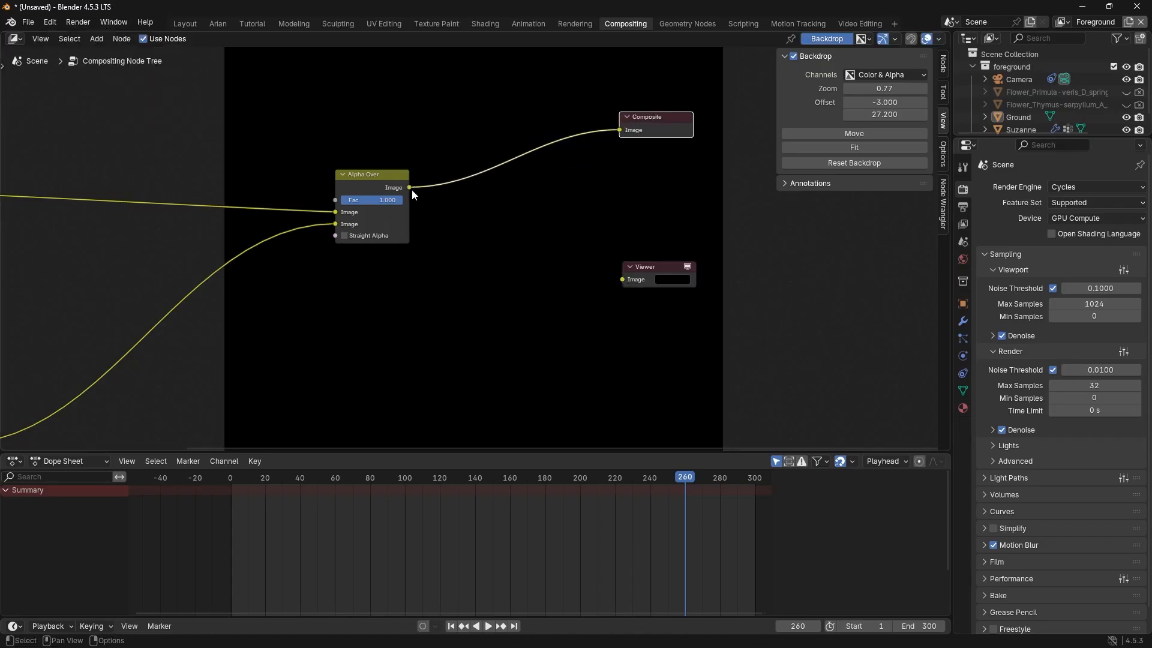
pyautogui.moveTo(410, 188); pyautogui.dragTo(623, 279)
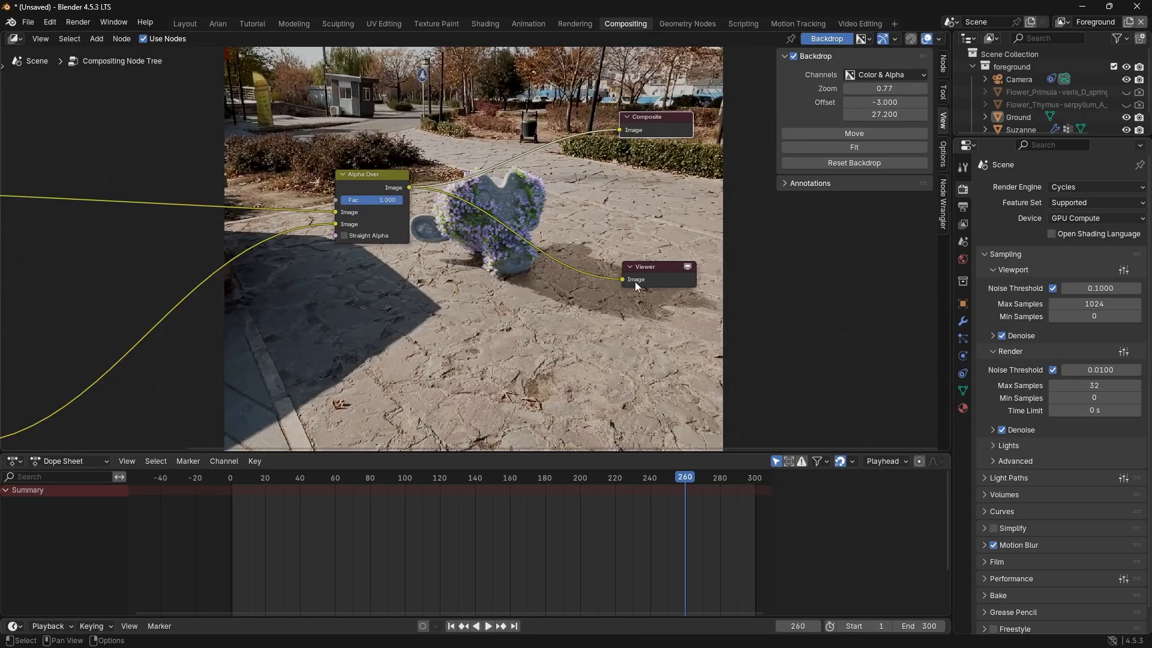
# - Add a Color Balance node in the space between the Movie Clip and Alpha Over nodes
pyautogui.scroll(-2, 540, 294)
pyautogui.keyDown('shift'); pyautogui.moveTo(510, 305); pyautogui.dragTo(658, 317, button='middle'); pyautogui.keyUp('shift')
pyautogui.scroll(4, 294, 207)
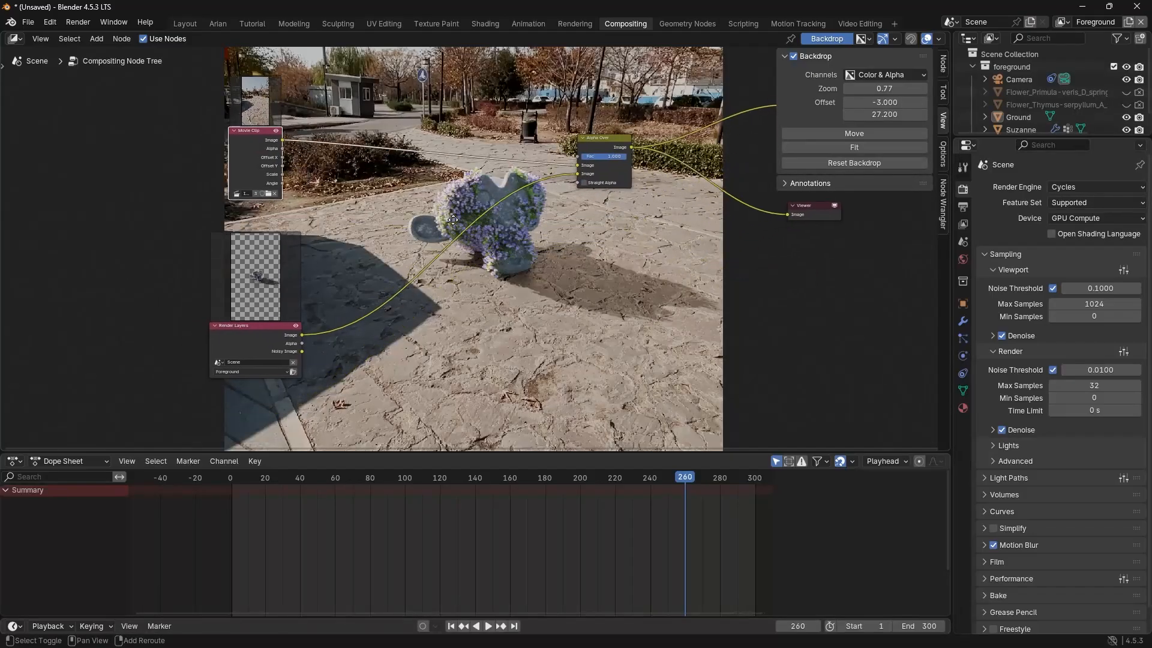
pyautogui.click(388, 208)
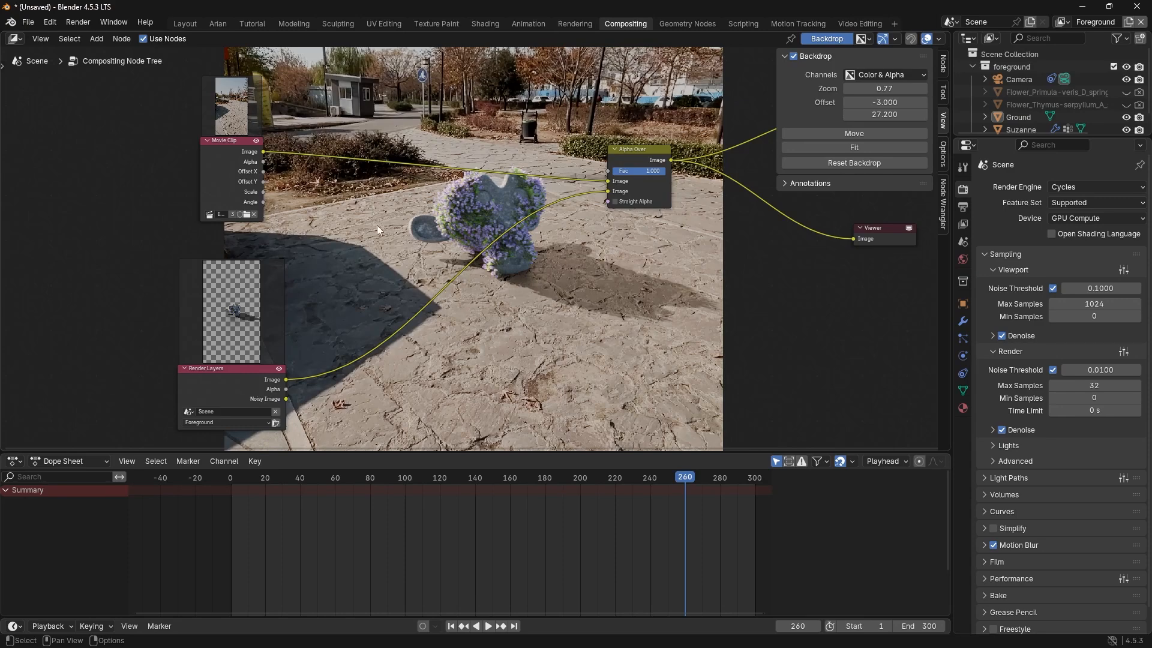
pyautogui.hotkey('shift', 'a')
pyautogui.write('color')
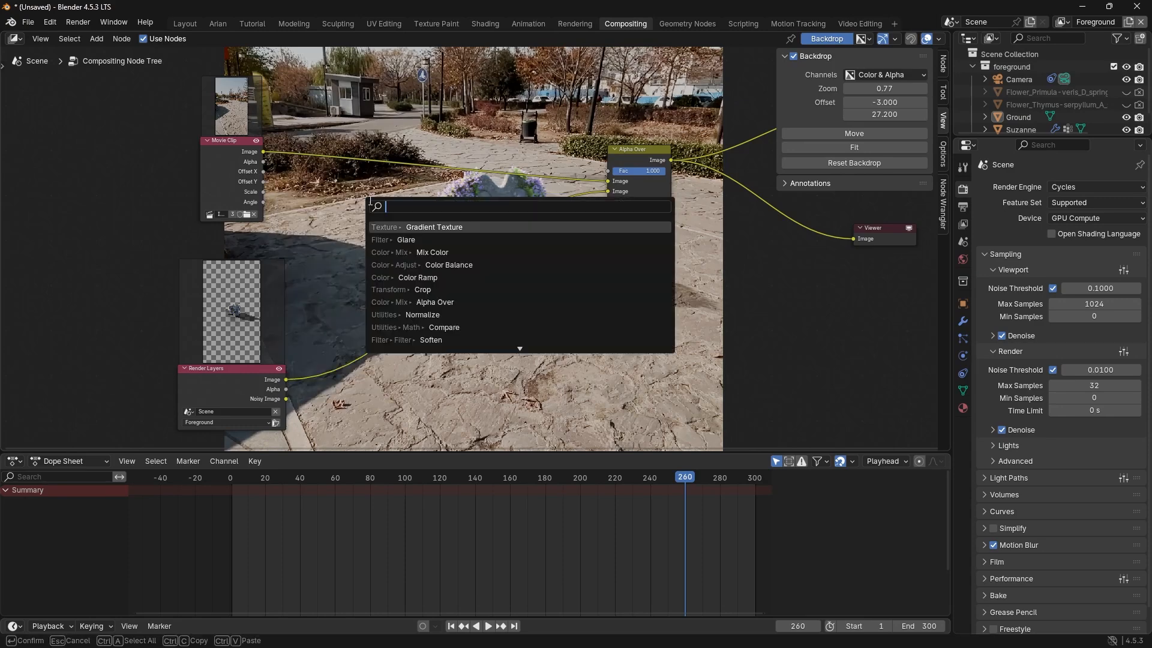
pyautogui.write(' bla')
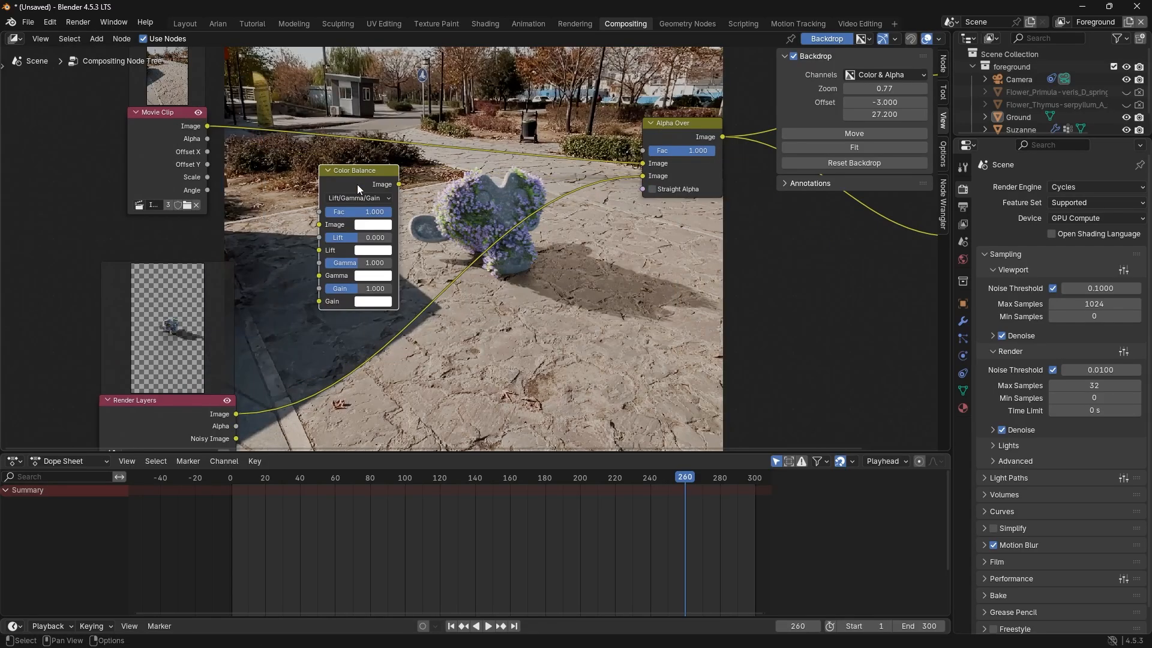
pyautogui.moveTo(358, 185); pyautogui.dragTo(414, 128, button='middle')
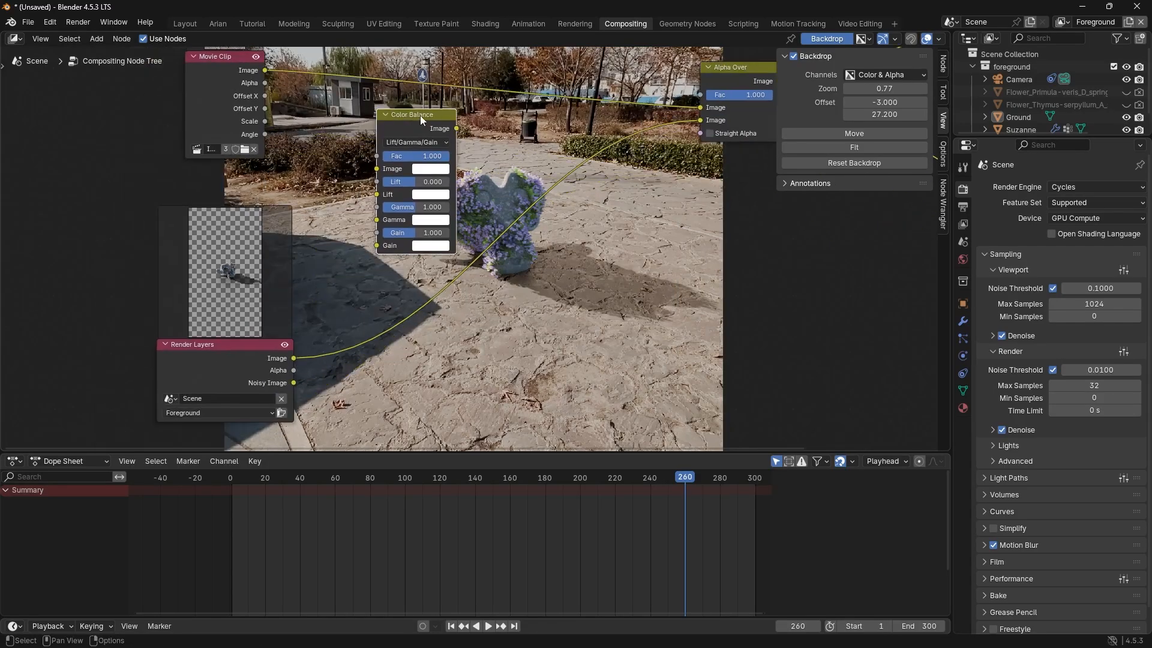
# - Route the Movie Clip image through Color Balance into Alpha Over's first Image input, with Render Layers' Alpha driving the Color Balance factor
pyautogui.moveTo(293, 370); pyautogui.dragTo(371, 160)
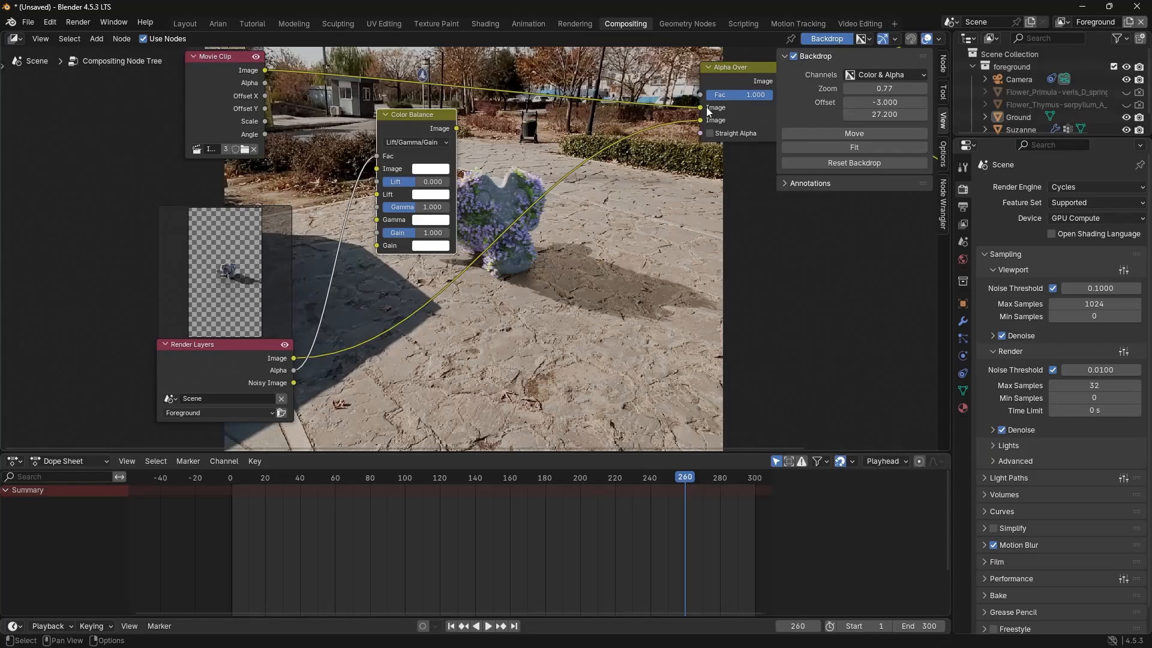
pyautogui.moveTo(703, 108); pyautogui.dragTo(381, 167)
pyautogui.moveTo(457, 128); pyautogui.dragTo(693, 108)
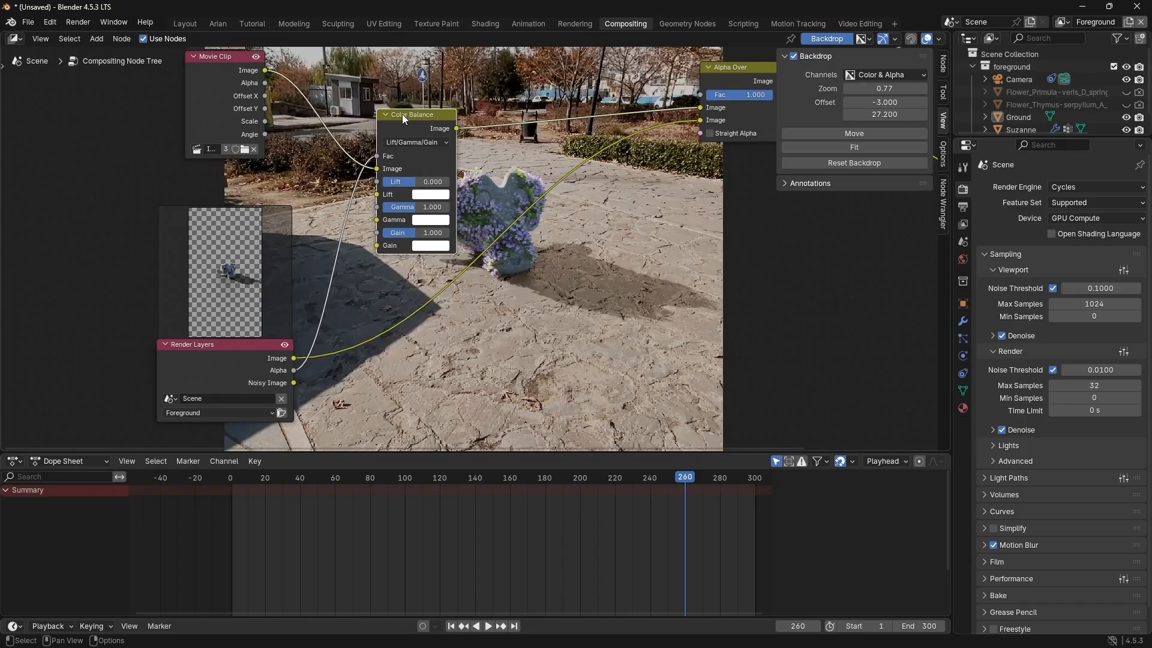
# - Keep the Color Balance correction formula on Lift/Gamma/Gain and try out different Lift values on the shadow
pyautogui.scroll(-2, 562, 260)
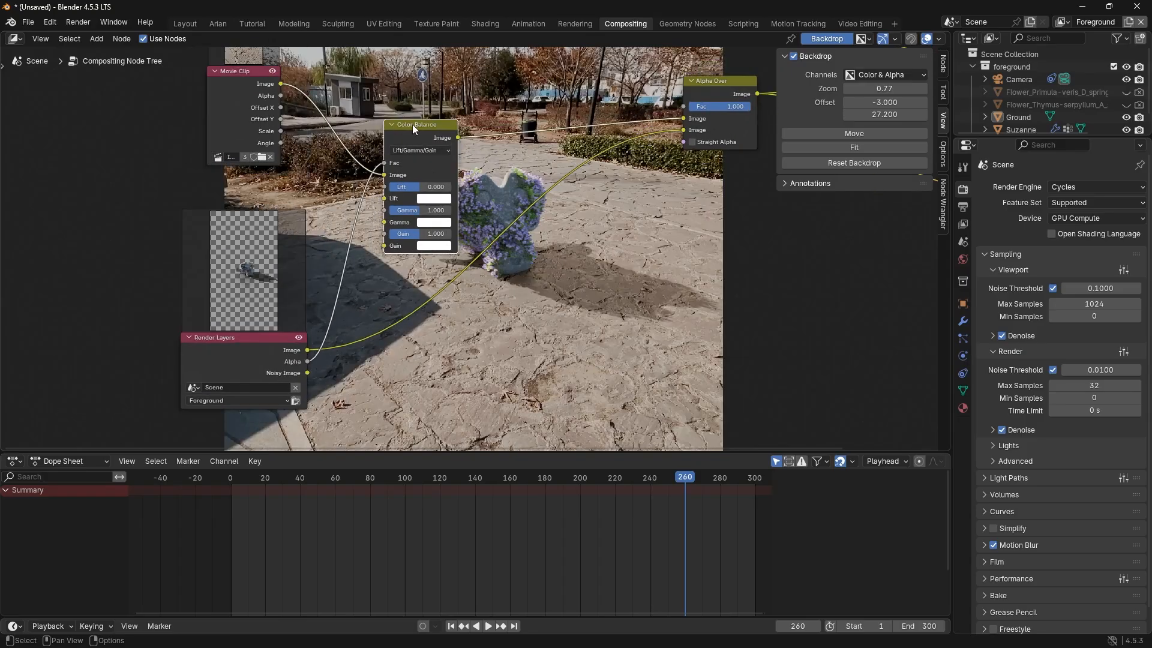
pyautogui.scroll(1, 528, 235)
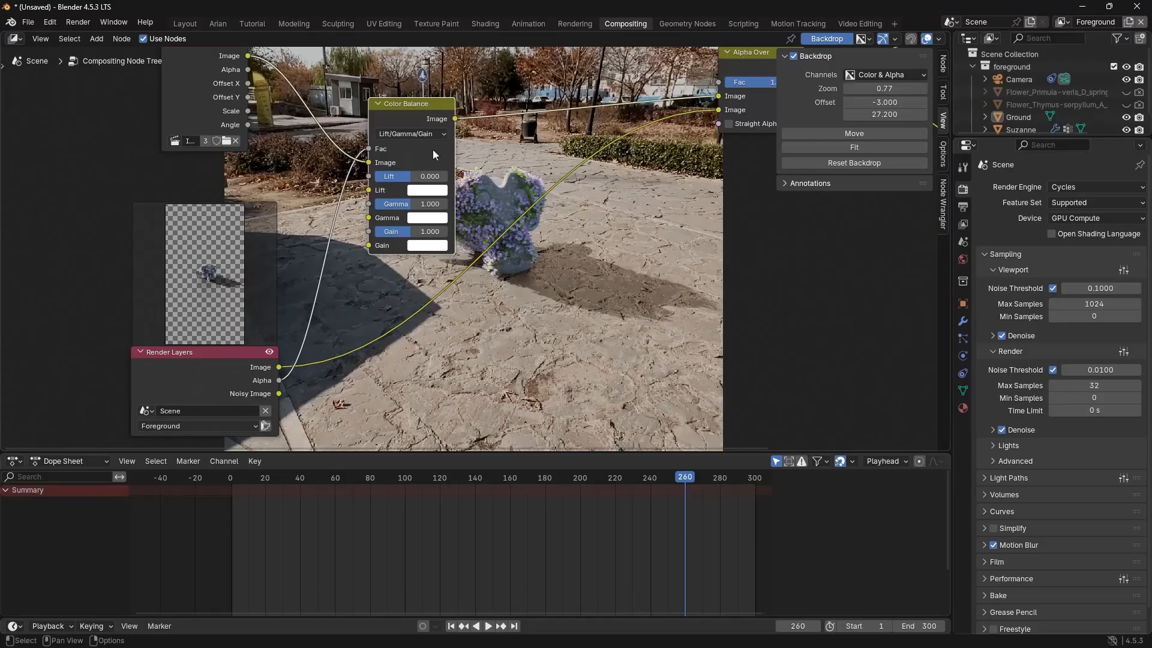
pyautogui.click(410, 134)
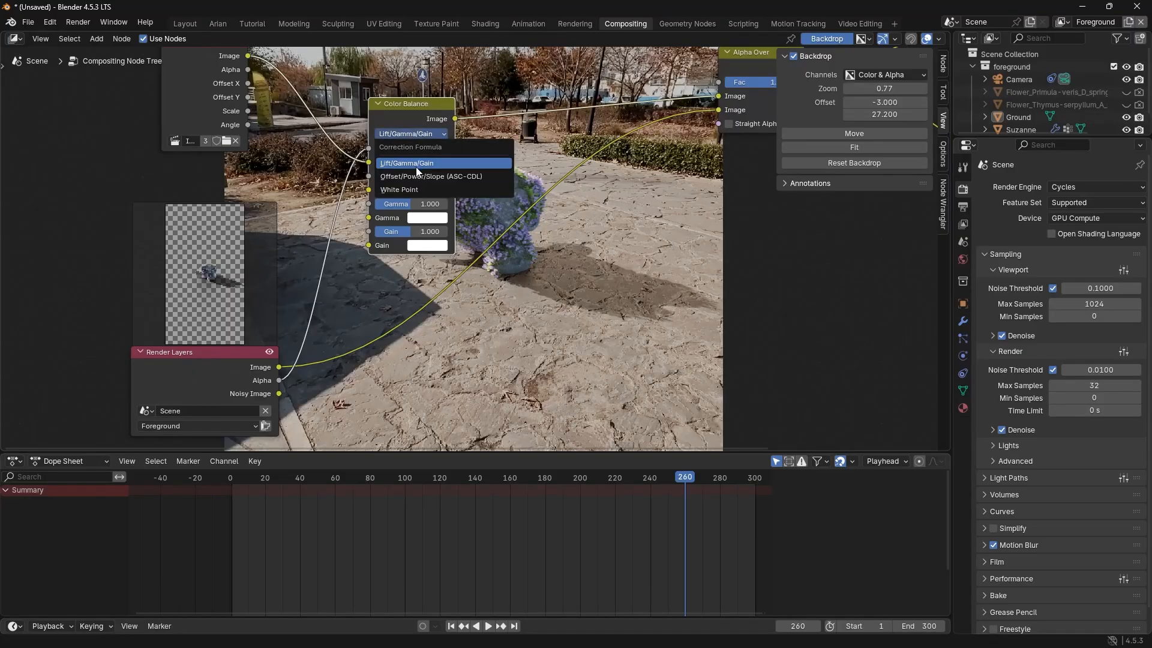
pyautogui.click(384, 163)
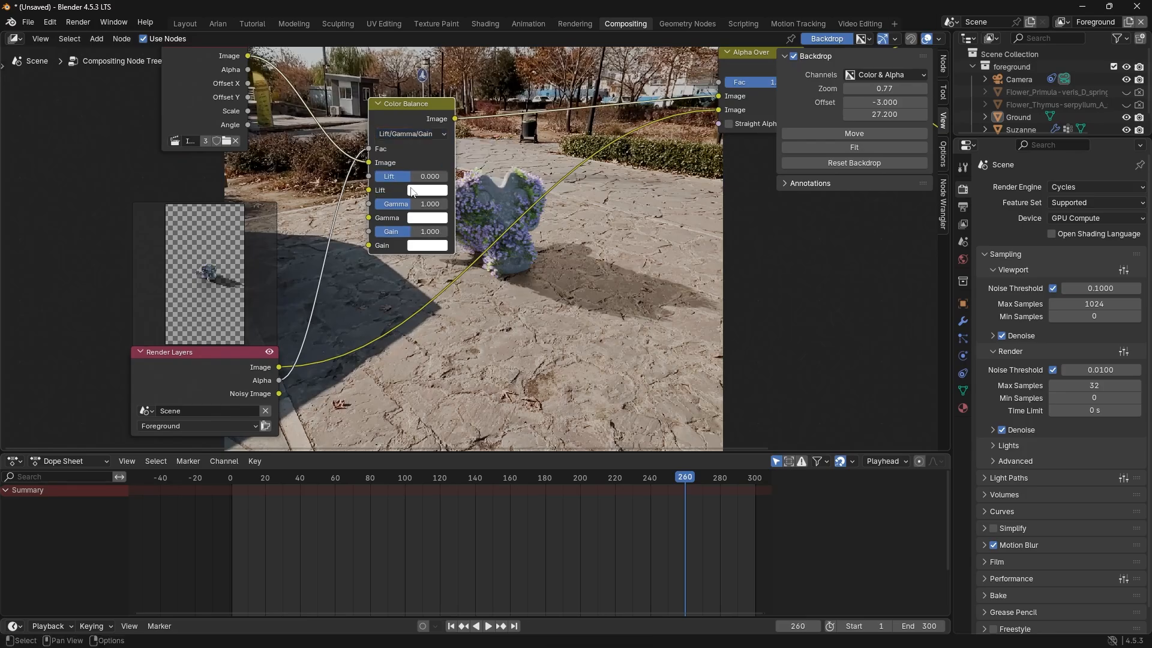
pyautogui.moveTo(414, 178); pyautogui.dragTo(372, 176)
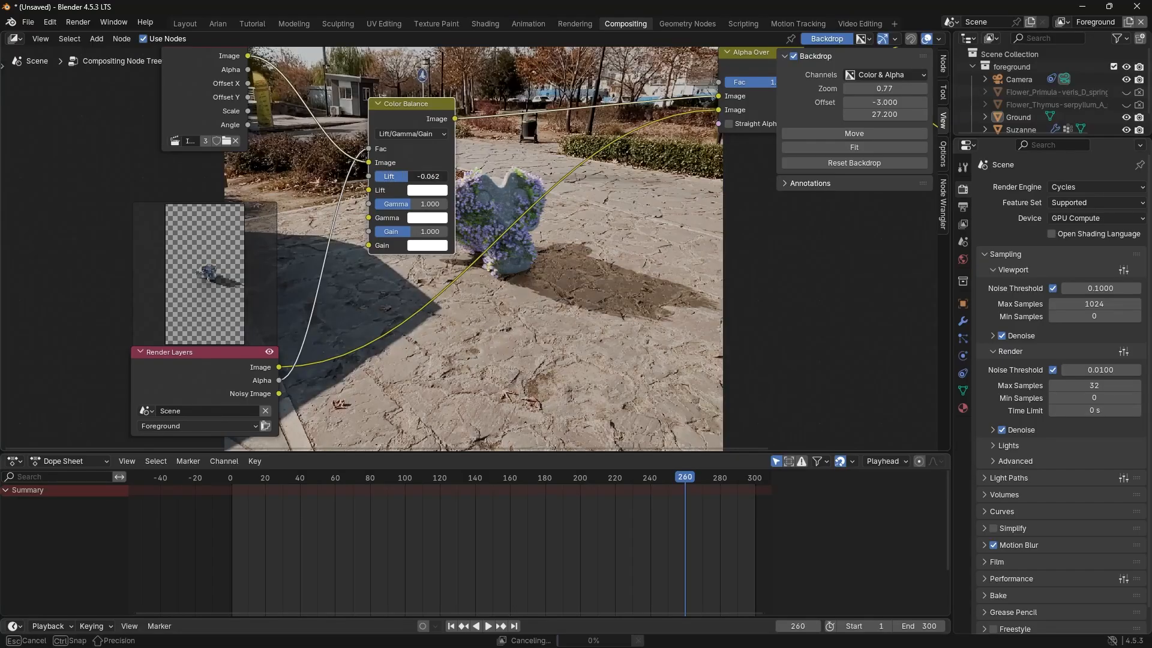
# - Try tinting the shadow with a magenta and a purple Lift colour in the Color Balance node
pyautogui.click(427, 190)
pyautogui.moveTo(473, 229); pyautogui.dragTo(500, 275)
pyautogui.moveTo(476, 166); pyautogui.dragTo(369, 171, button='middle')
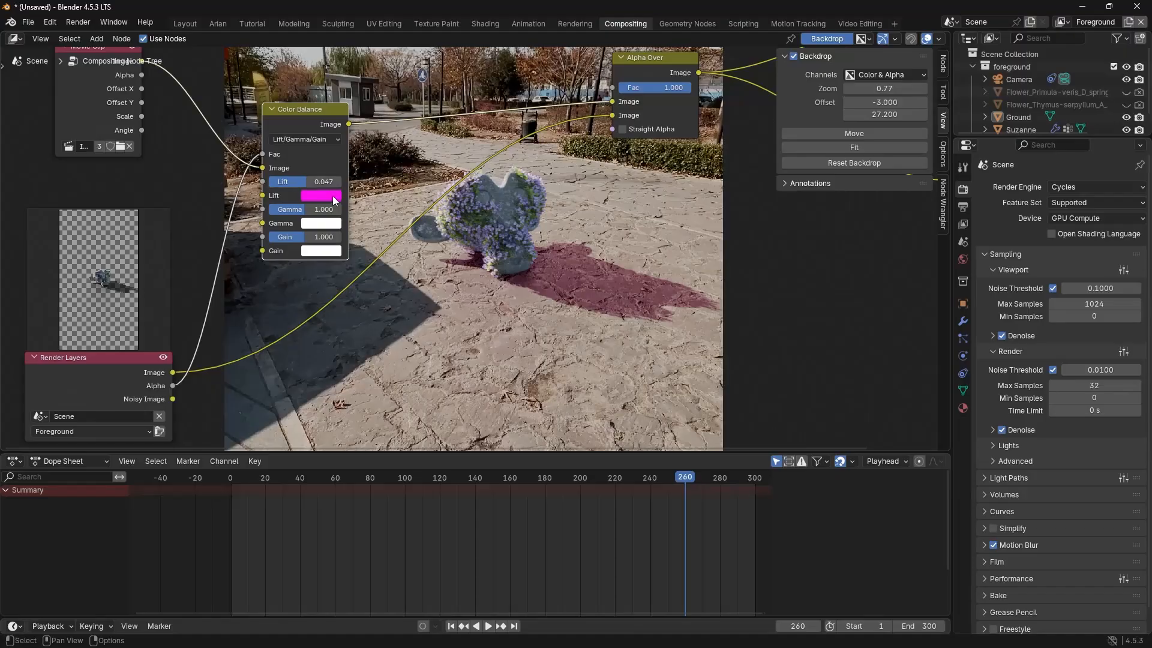
pyautogui.click(332, 196)
pyautogui.moveTo(375, 234)
pyautogui.mouseDown()
pyautogui.moveTo(360, 270)
pyautogui.moveTo(329, 295)
pyautogui.moveTo(393, 254)
pyautogui.mouseUp()
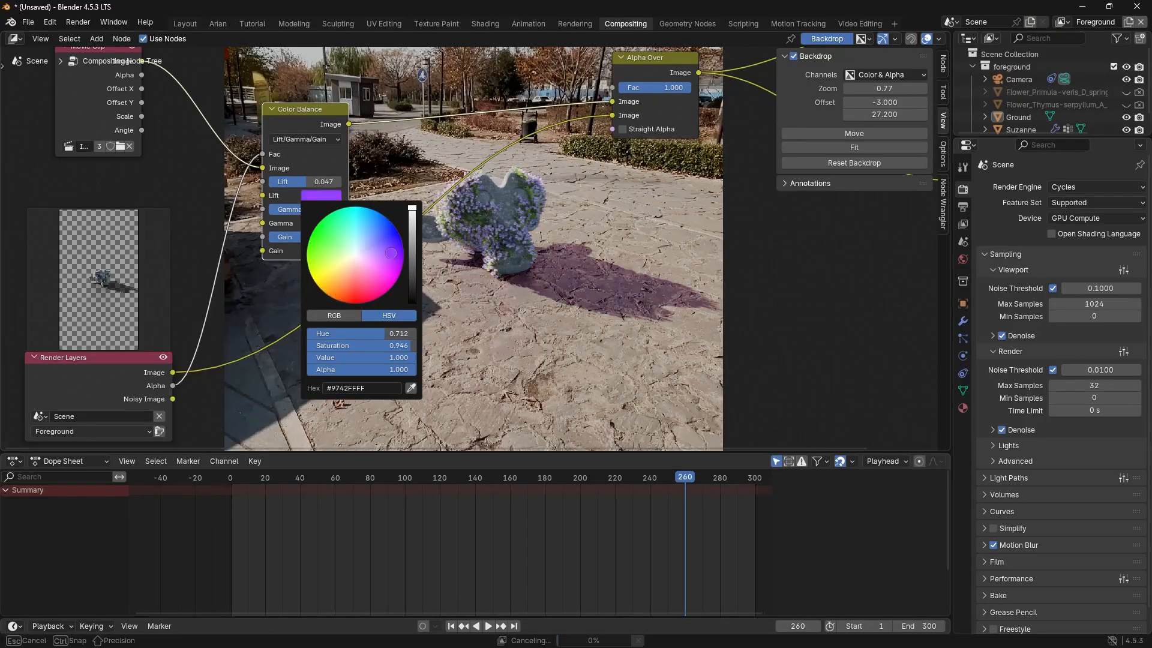
# - Set the Color Balance Lift to 0.172, Gamma to 1.188 and Gain to 1.109
pyautogui.moveTo(315, 182); pyautogui.dragTo(269, 182)
pyautogui.moveTo(301, 185); pyautogui.dragTo(327, 184)
pyautogui.moveTo(319, 210)
pyautogui.mouseDown()
pyautogui.moveTo(284, 210)
pyautogui.moveTo(340, 209)
pyautogui.moveTo(300, 210)
pyautogui.moveTo(313, 210)
pyautogui.mouseUp()
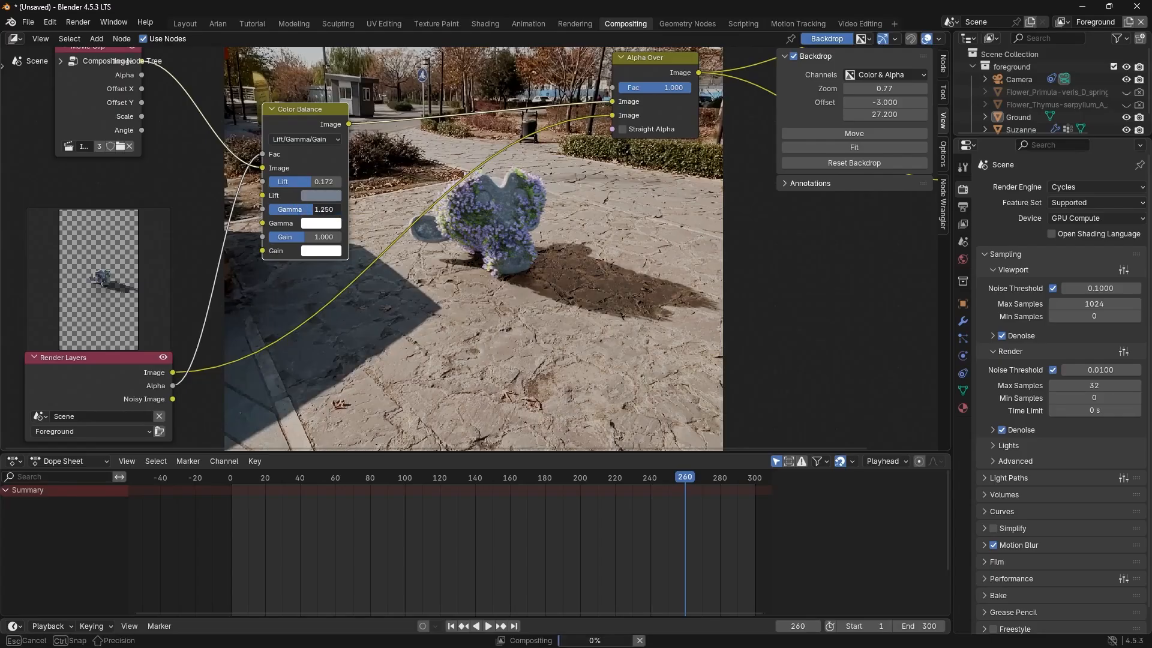
pyautogui.moveTo(305, 236)
pyautogui.mouseDown()
pyautogui.moveTo(338, 237)
pyautogui.moveTo(308, 237)
pyautogui.mouseUp()
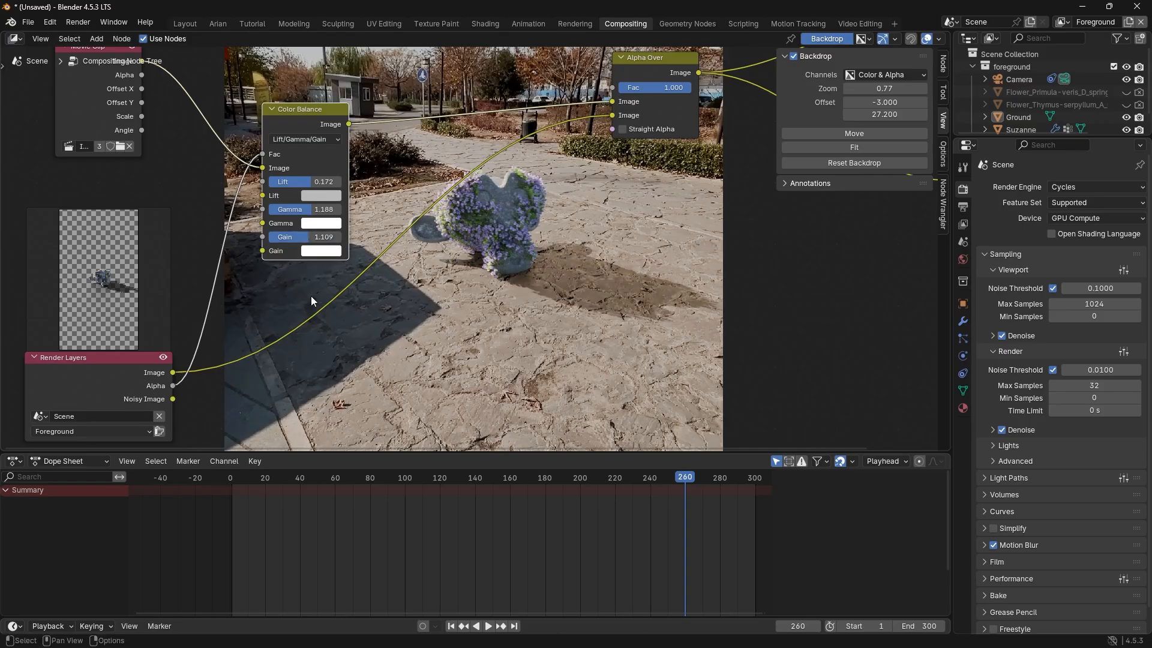
# - Sample the Gain colour from the real shadow in the footage and brighten it to a mid blue-grey
pyautogui.click(316, 252)
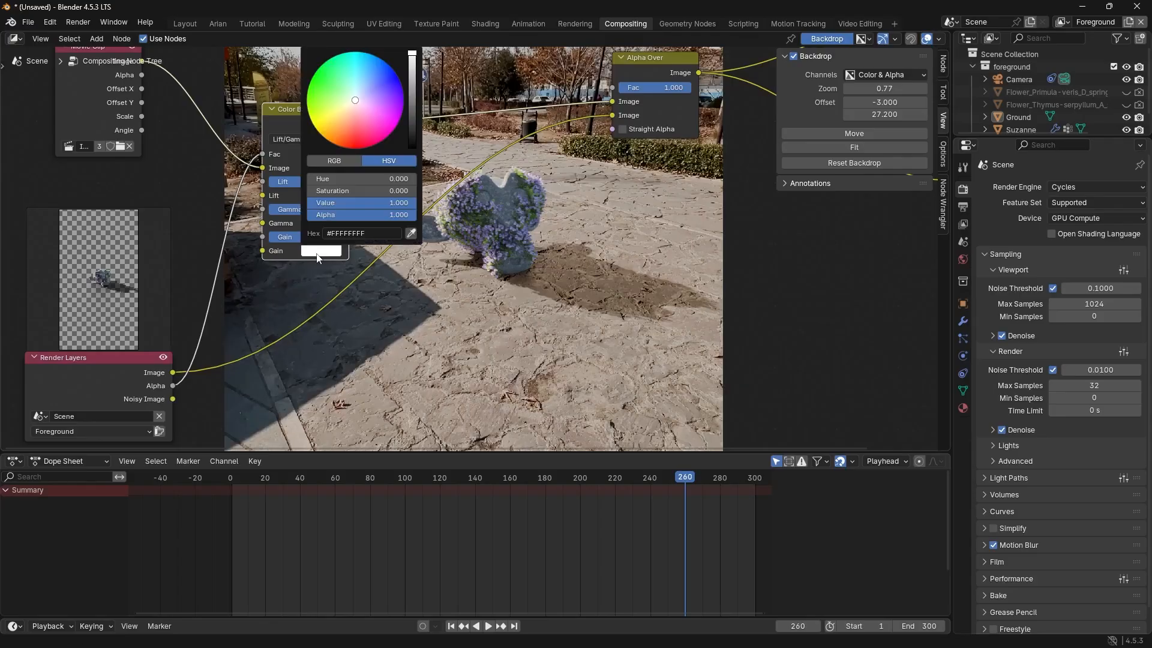
pyautogui.click(411, 234)
pyautogui.click(362, 331)
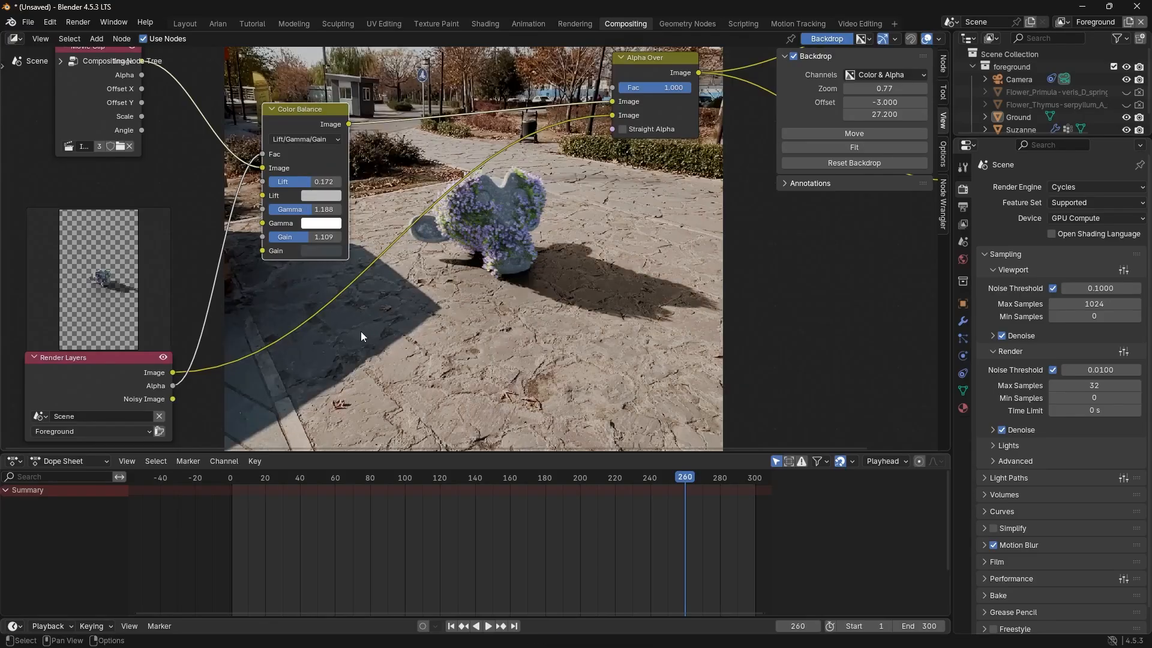
pyautogui.click(334, 254)
pyautogui.moveTo(413, 141); pyautogui.dragTo(412, 100)
# - Sample the Gamma colour from the real shadow, brighten it to a pale blue, and set Gamma to 2.000
pyautogui.click(322, 223)
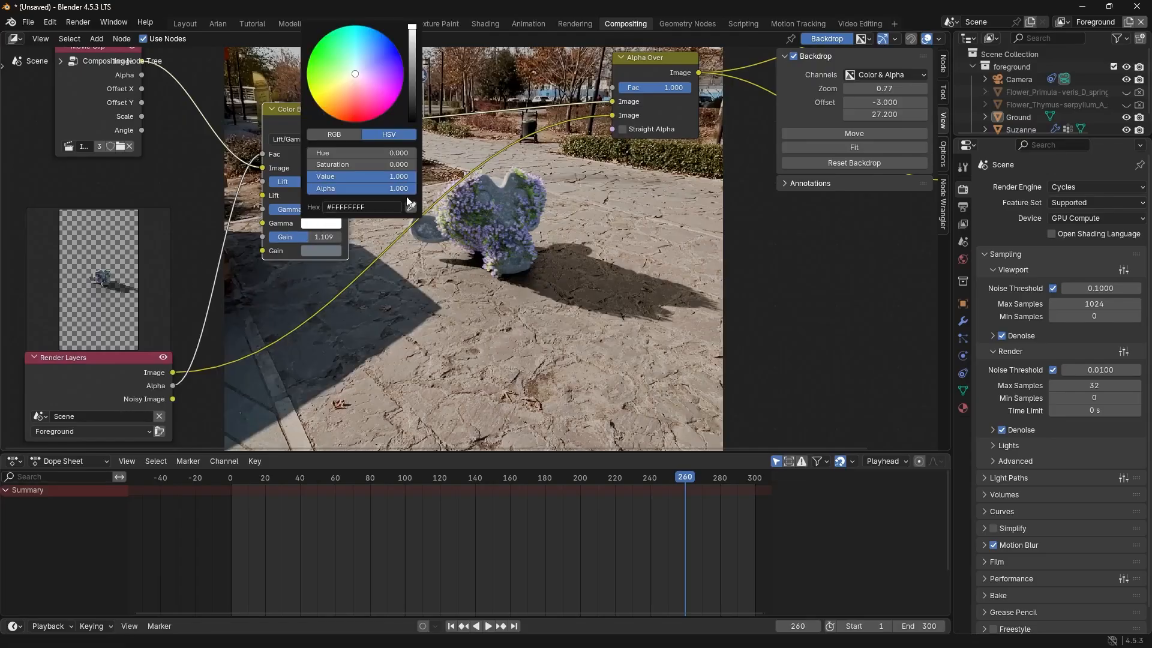
pyautogui.click(410, 204)
pyautogui.click(354, 332)
pyautogui.click(328, 224)
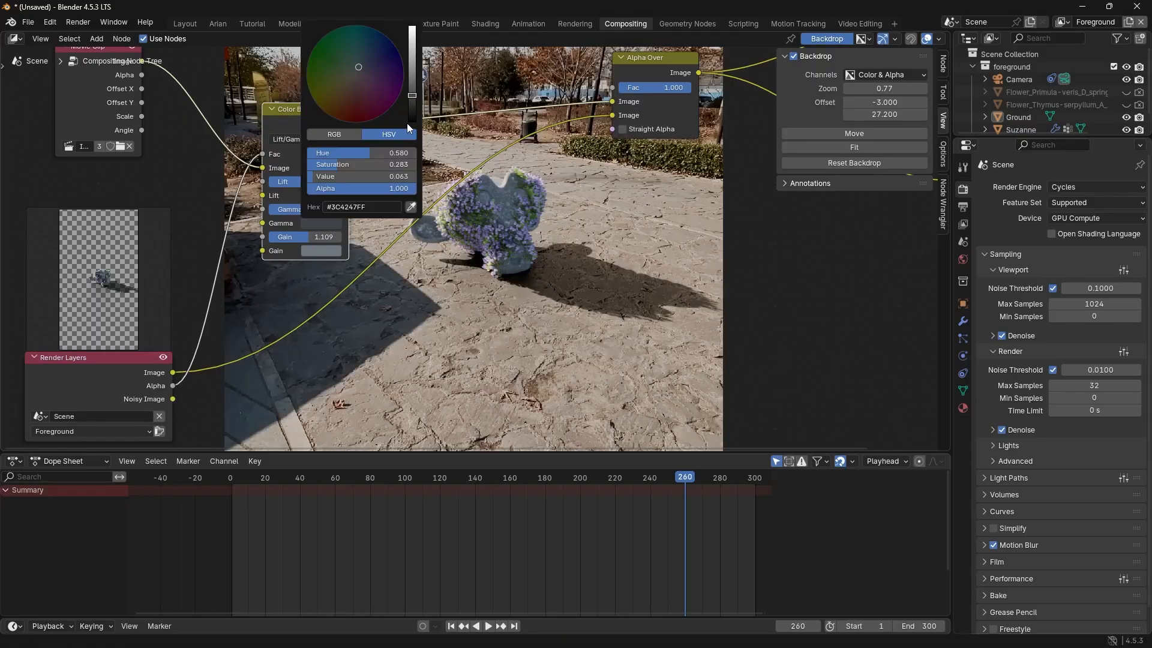
pyautogui.moveTo(410, 120); pyautogui.dragTo(411, 27)
pyautogui.moveTo(324, 210); pyautogui.dragTo(341, 210)
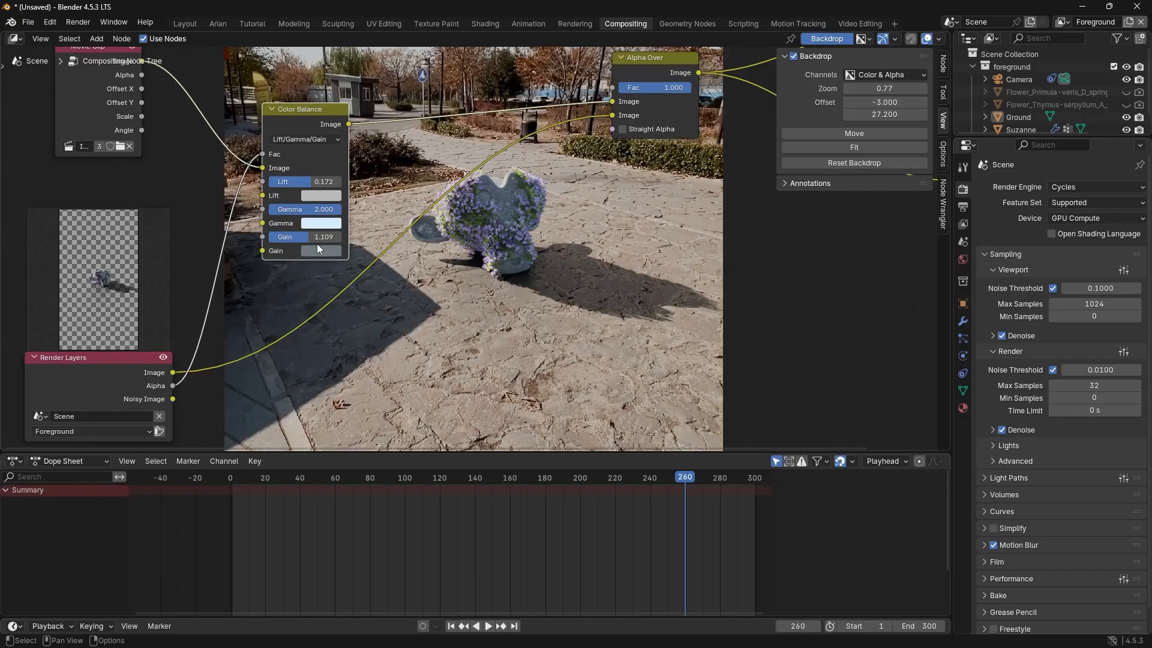
# - Set the Color Balance Lift to 0.469 with a pale blue Lift colour, Gamma to 1.906 and Gain to 1.891
pyautogui.moveTo(310, 236); pyautogui.dragTo(329, 234)
pyautogui.scroll(1, 456, 300)
pyautogui.moveTo(324, 181); pyautogui.dragTo(360, 181)
pyautogui.moveTo(327, 216); pyautogui.dragTo(322, 215)
pyautogui.moveTo(323, 210)
pyautogui.mouseDown()
pyautogui.moveTo(298, 209)
pyautogui.moveTo(333, 209)
pyautogui.mouseUp()
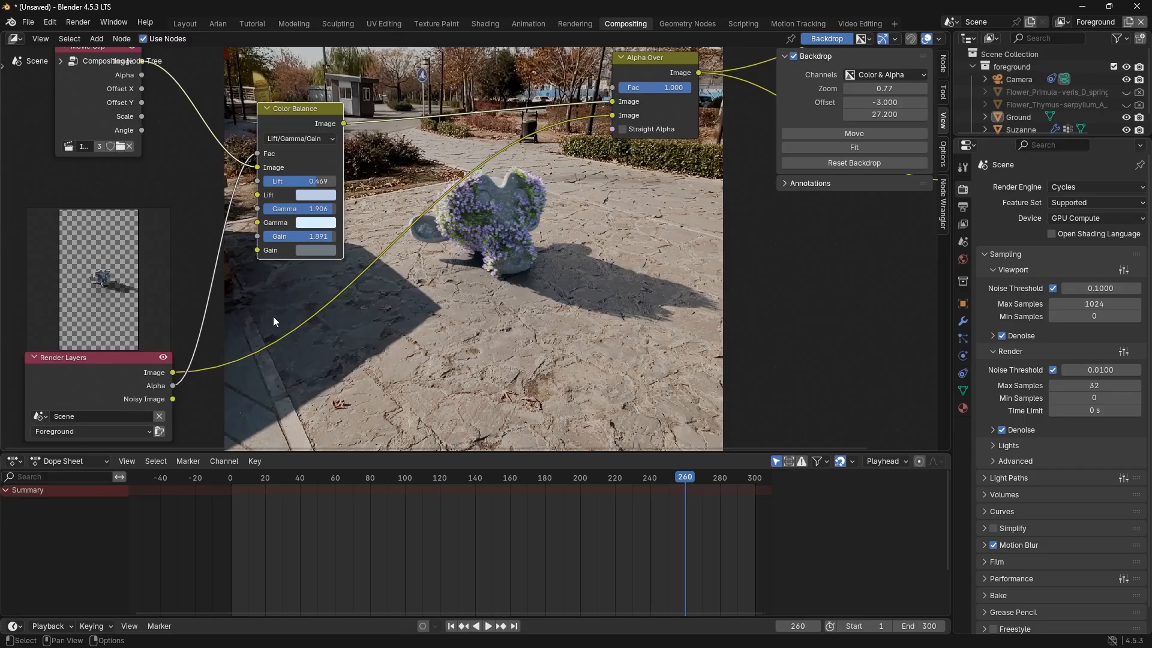
# - Try the Offset/Power/Slope and White Point correction formulas on the Color Balance node and return it to Lift/Gamma/Gain
pyautogui.click(313, 139)
pyautogui.click(315, 181)
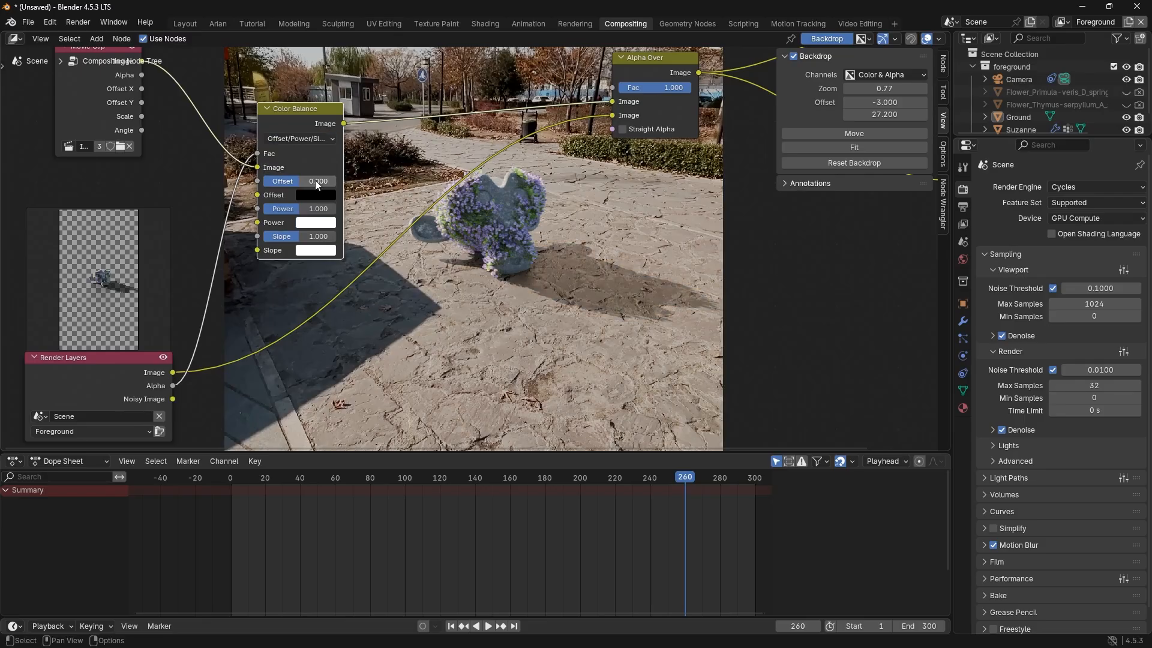
pyautogui.press('g')
pyautogui.click(313, 240)
pyautogui.moveTo(312, 240); pyautogui.dragTo(339, 213)
pyautogui.press('g')
pyautogui.click(321, 248)
pyautogui.press('BackSpace')
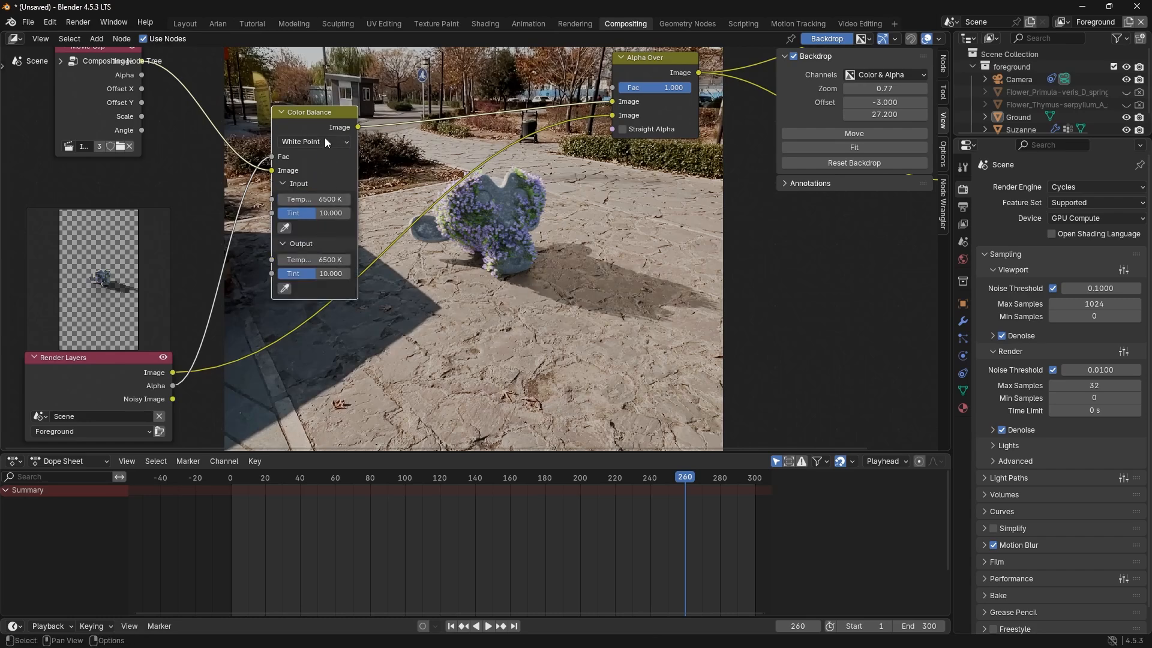
pyautogui.click(325, 142)
pyautogui.click(336, 169)
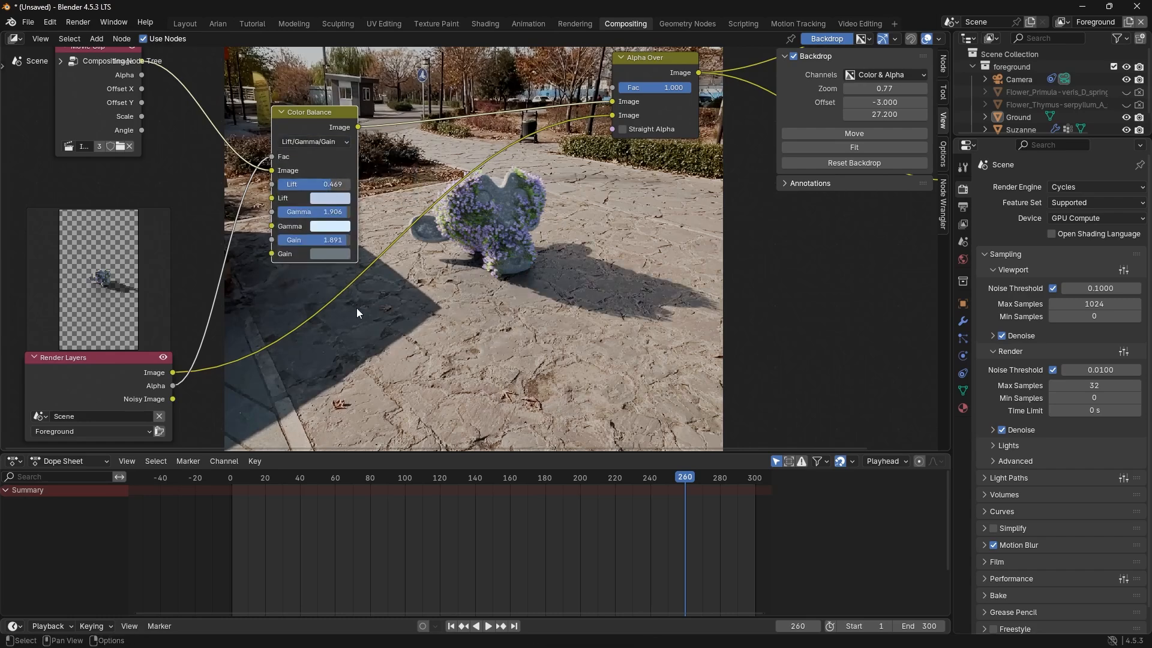
pyautogui.click(319, 142)
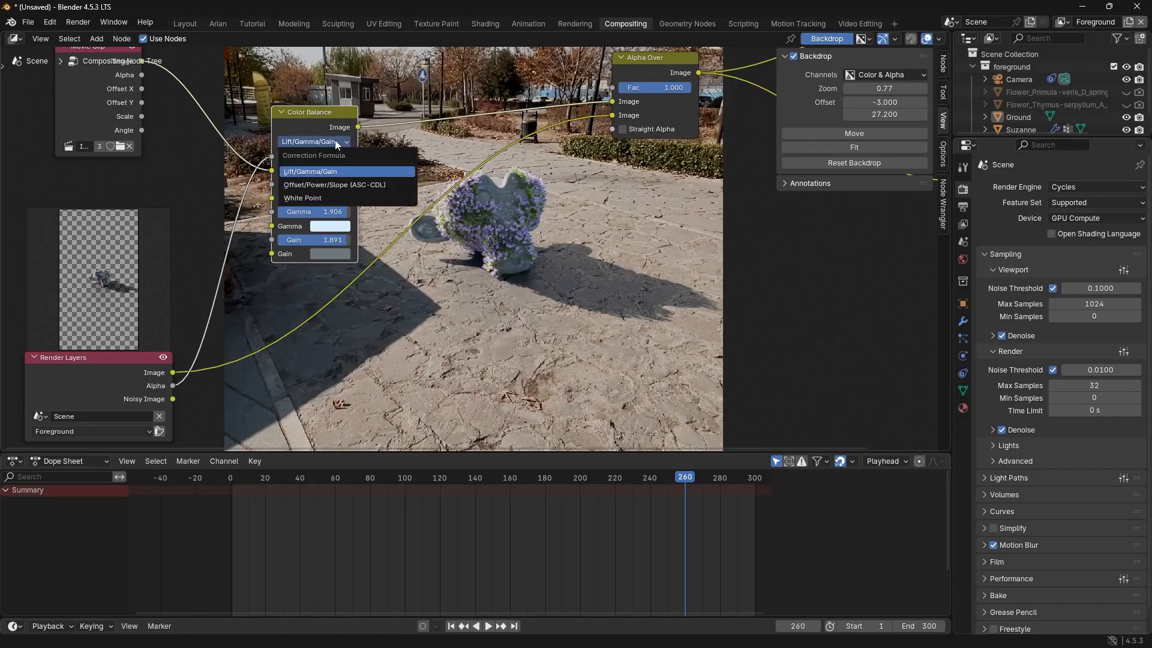
pyautogui.click(335, 139)
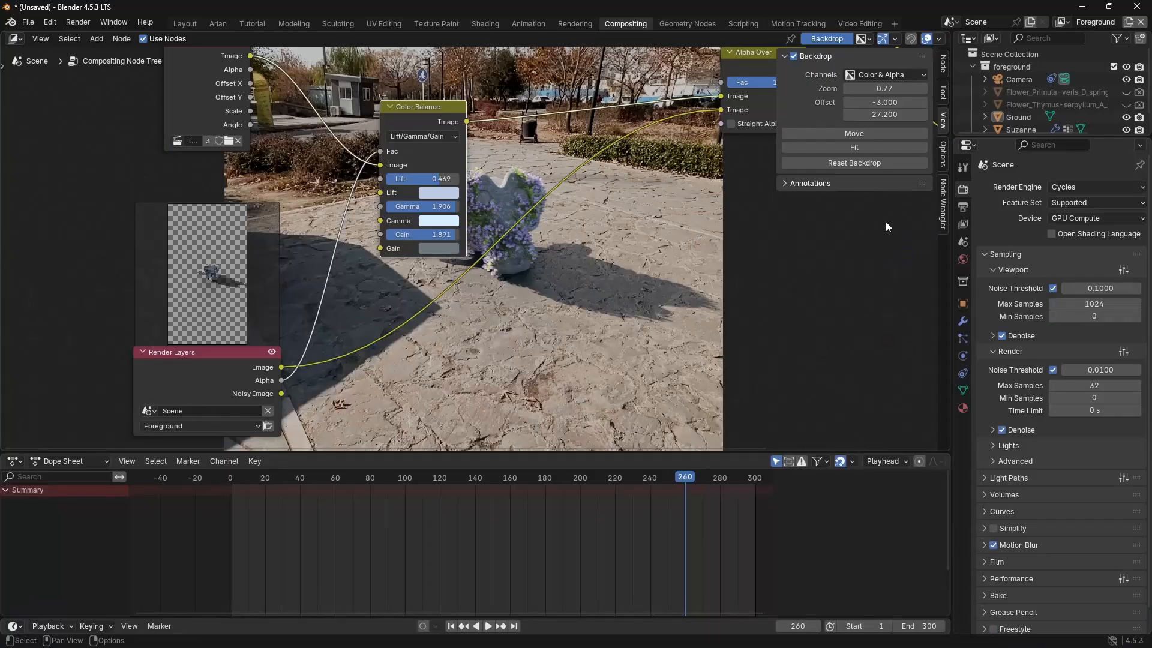
# - Enable the Shadow Catcher light pass for the Foreground view layer
pyautogui.click(964, 225)
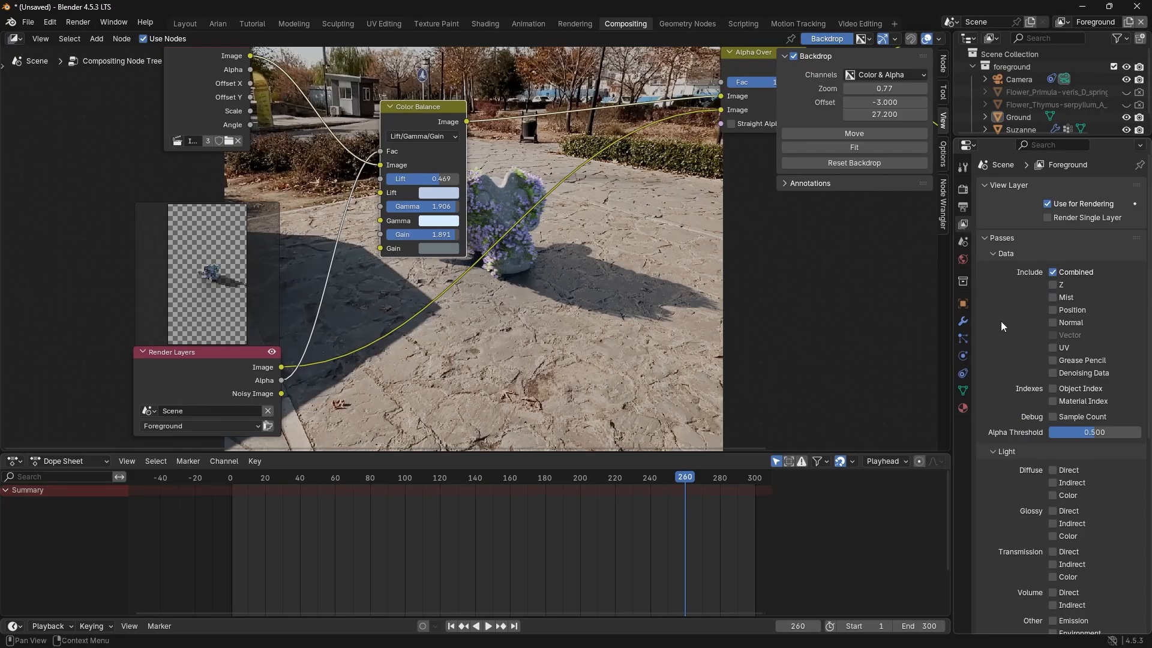
pyautogui.scroll(-6, 1000, 322)
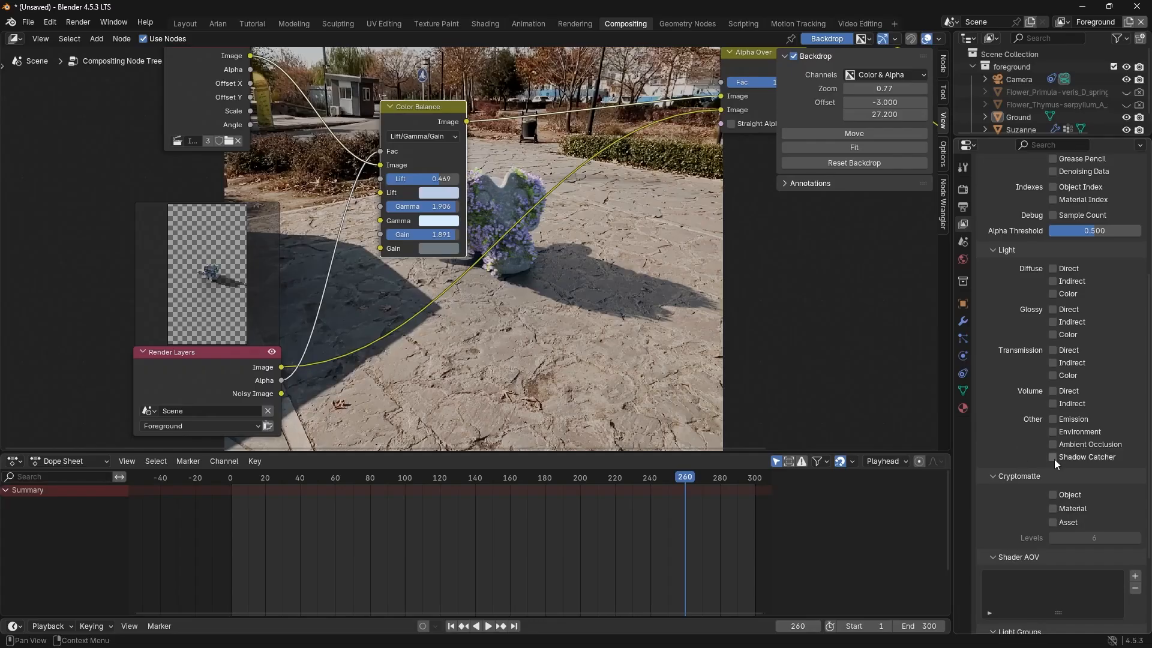
pyautogui.click(1053, 458)
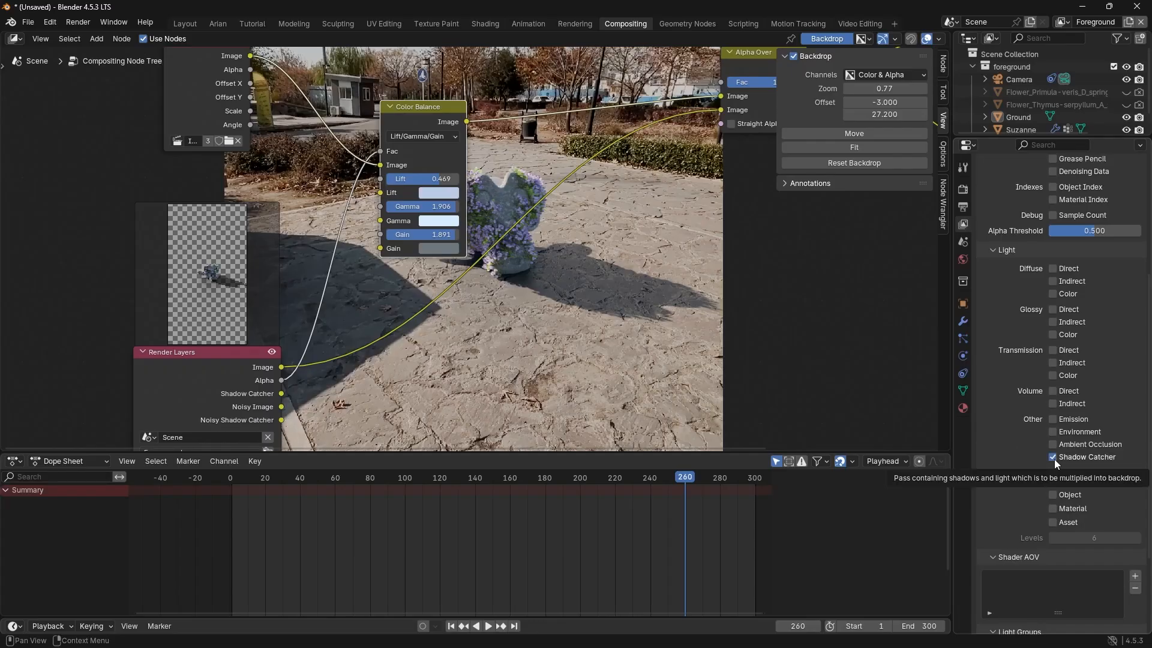
pyautogui.scroll(5, 1020, 360)
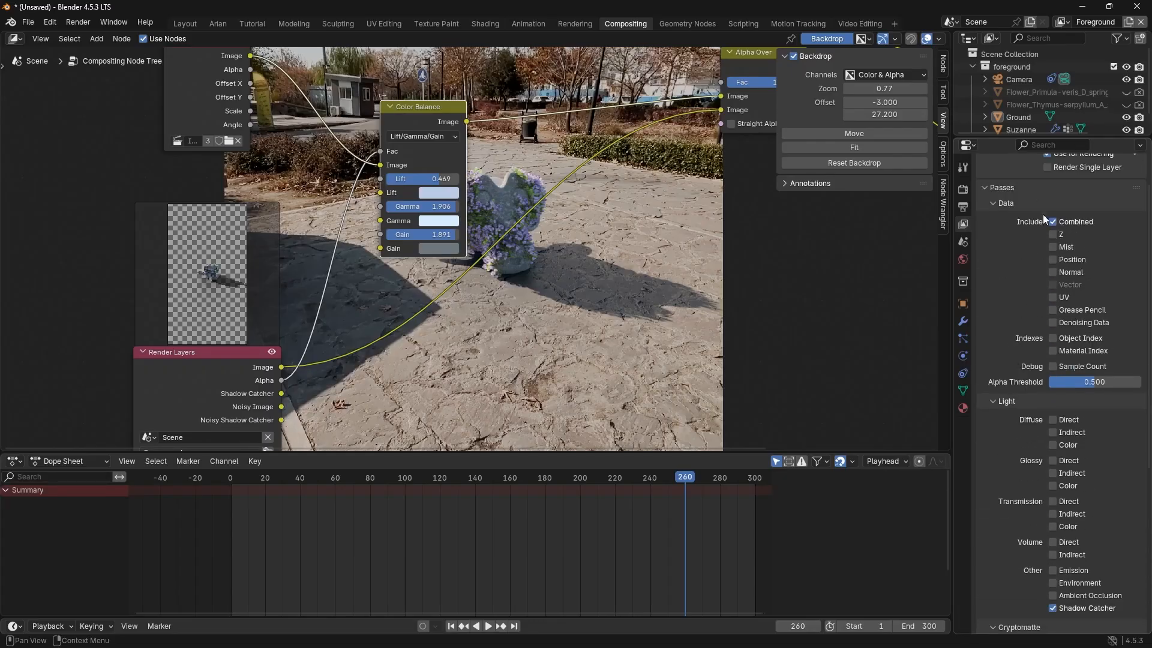
pyautogui.scroll(2, 1031, 222)
pyautogui.scroll(-10, 1013, 265)
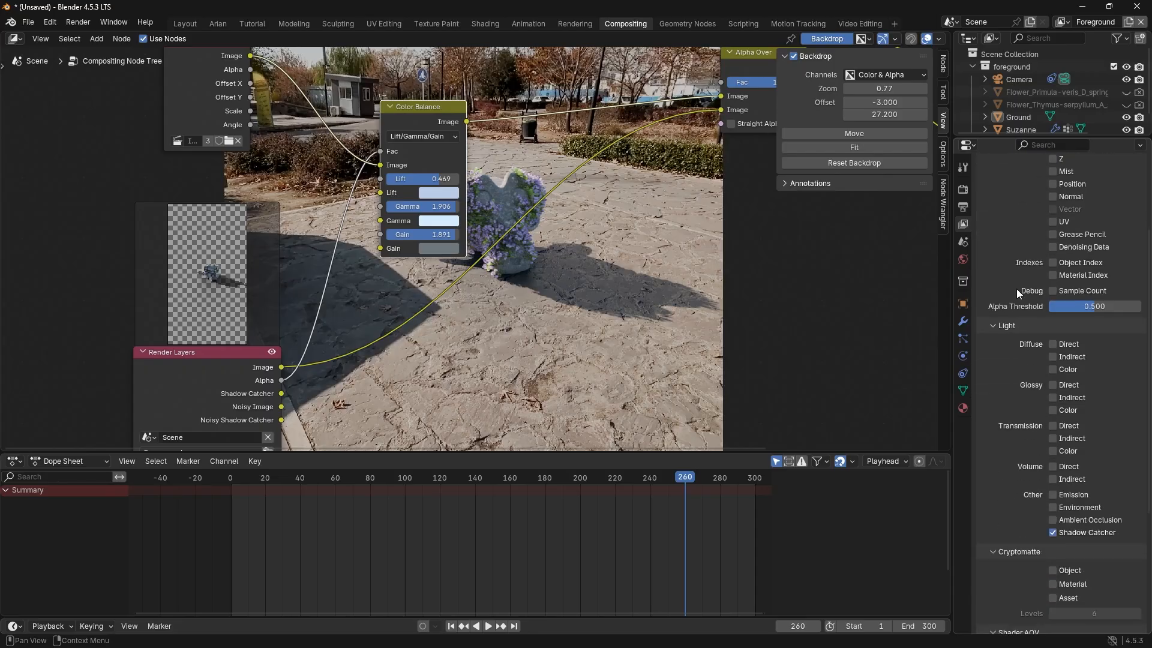
pyautogui.scroll(4, 1018, 335)
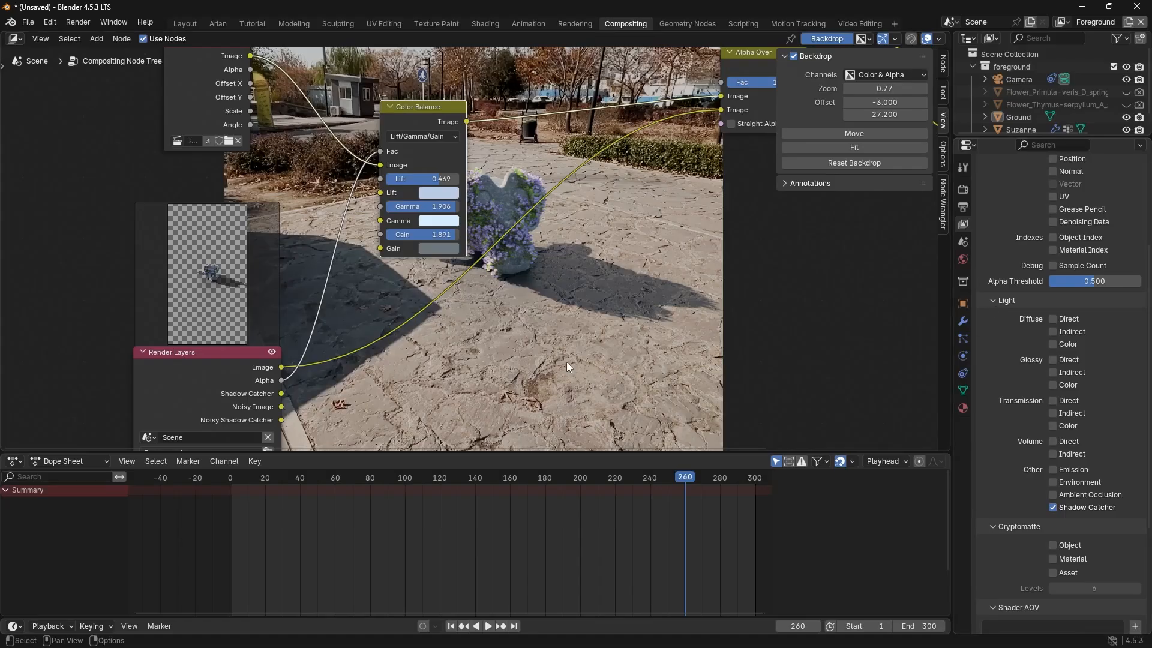
# - Delete the Color Balance node from the compositing node tree
pyautogui.moveTo(566, 362); pyautogui.dragTo(574, 336, button='middle')
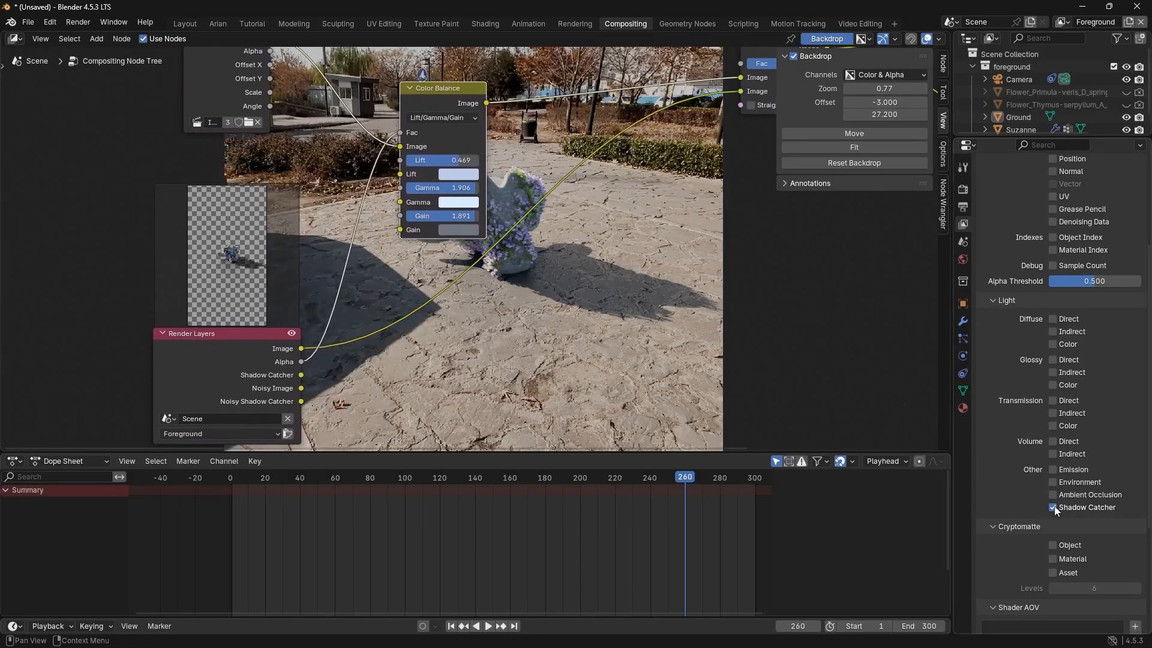
pyautogui.moveTo(408, 390); pyautogui.dragTo(473, 340, button='middle')
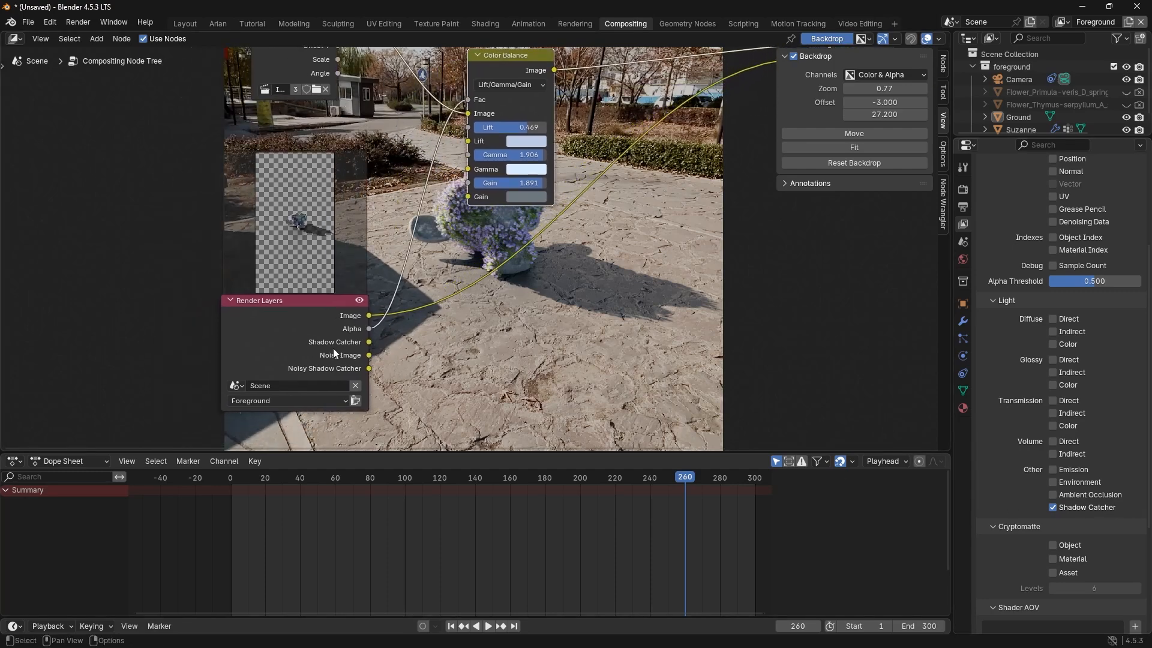
pyautogui.moveTo(370, 342); pyautogui.dragTo(463, 336)
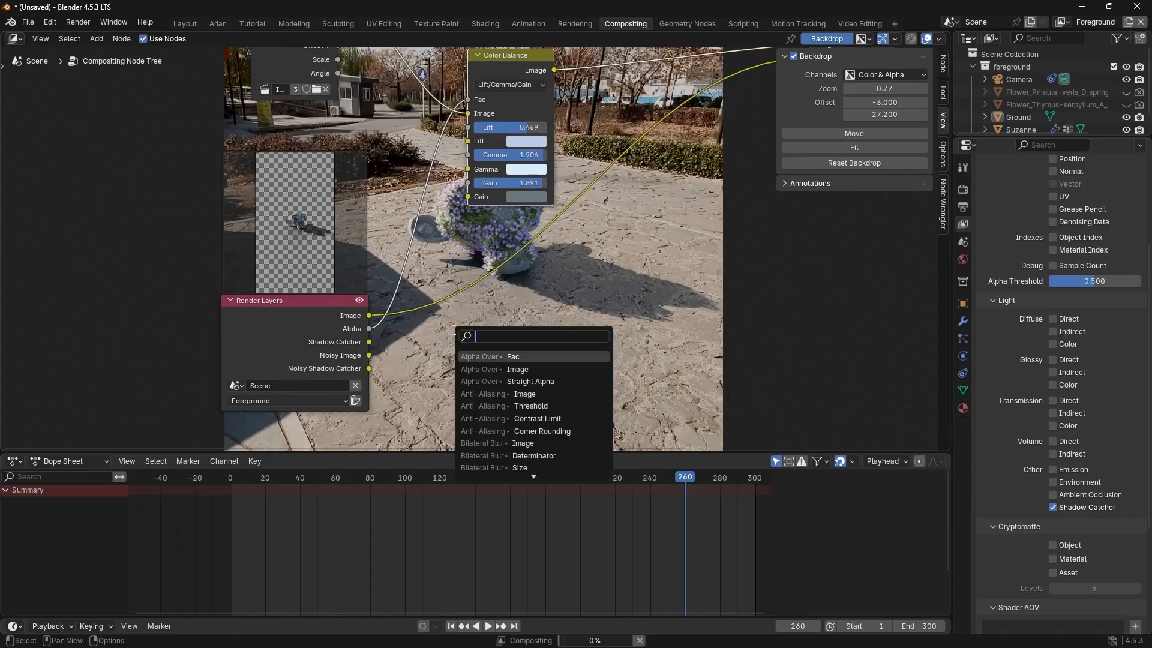
pyautogui.click(508, 296)
pyautogui.moveTo(512, 296); pyautogui.dragTo(439, 352, button='middle')
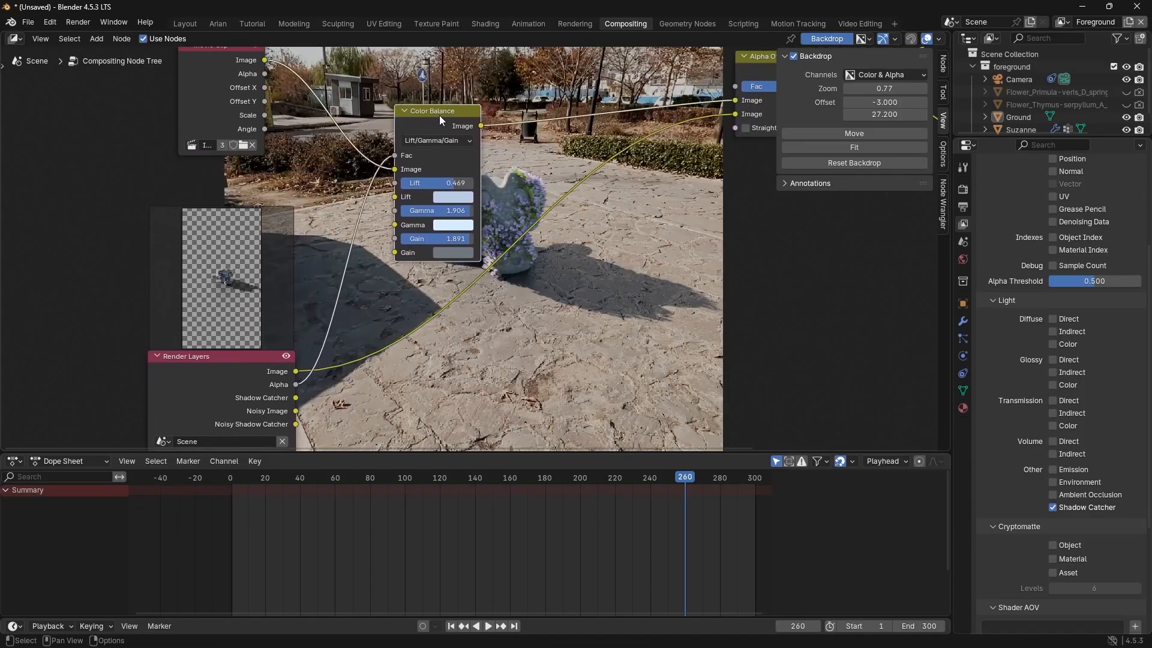
pyautogui.press('x')
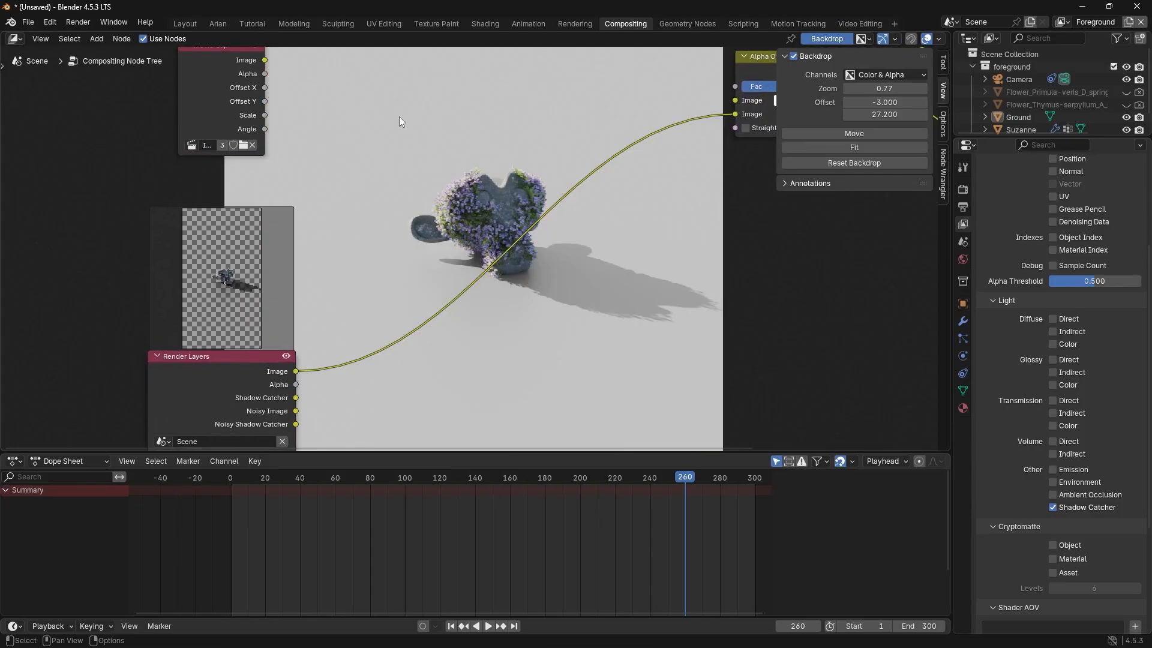
# - Move the Alpha Over, Composite and Viewer nodes closer to the Movie Clip and Render Layers nodes
pyautogui.scroll(-8, 400, 116)
pyautogui.moveTo(648, 139); pyautogui.dragTo(580, 246, button='middle')
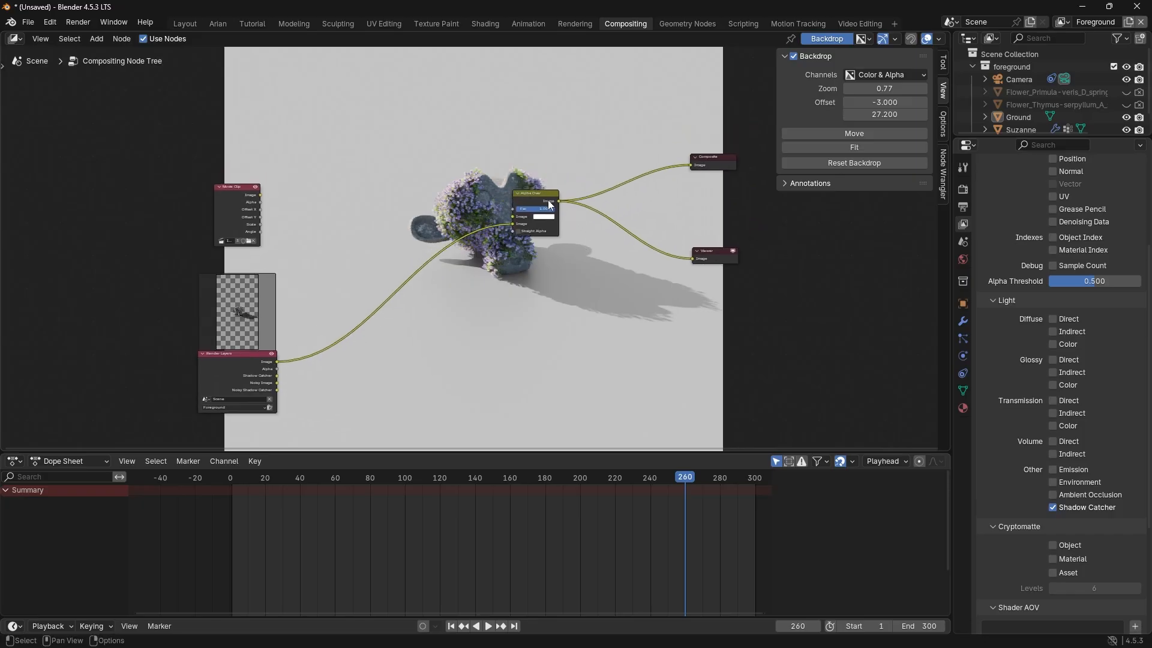
pyautogui.moveTo(542, 198); pyautogui.dragTo(448, 205)
pyautogui.moveTo(739, 115); pyautogui.dragTo(674, 306)
pyautogui.moveTo(707, 157); pyautogui.dragTo(582, 189)
pyautogui.scroll(4, 587, 247)
pyautogui.keyDown('shift'); pyautogui.moveTo(419, 279); pyautogui.dragTo(519, 212, button='middle'); pyautogui.keyUp('shift')
pyautogui.scroll(2, 521, 240)
# - Add a Mix Color node between the Movie Clip and Alpha Over nodes and set its blend mode to Multiply
pyautogui.hotkey('shift', 'a')
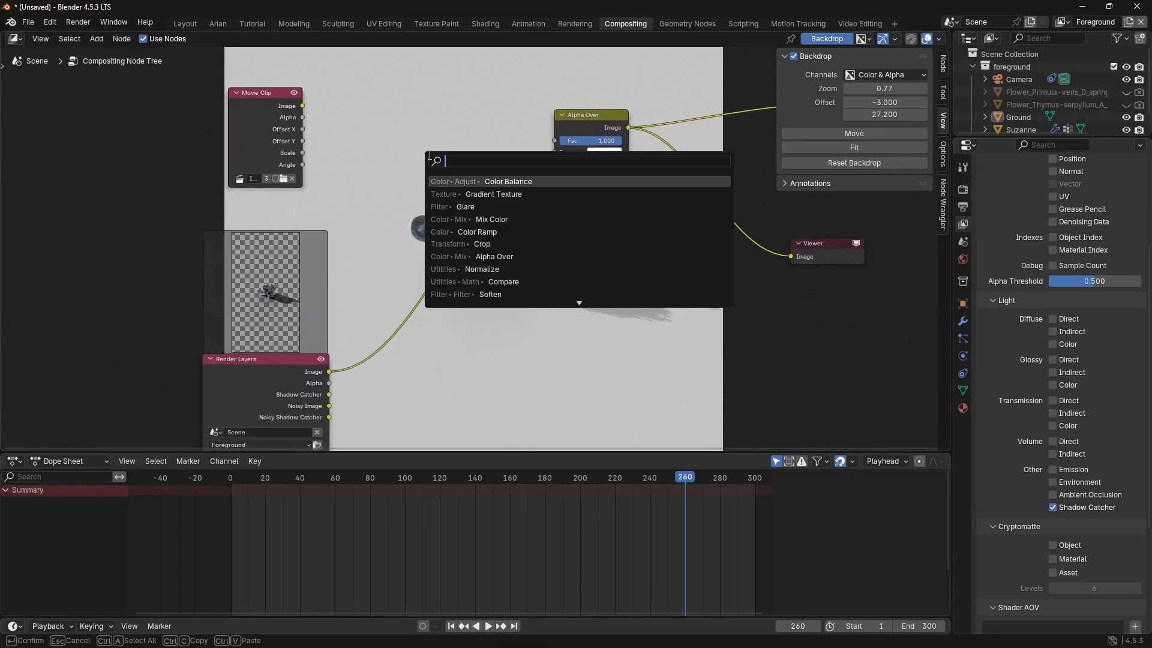
pyautogui.write('mix col')
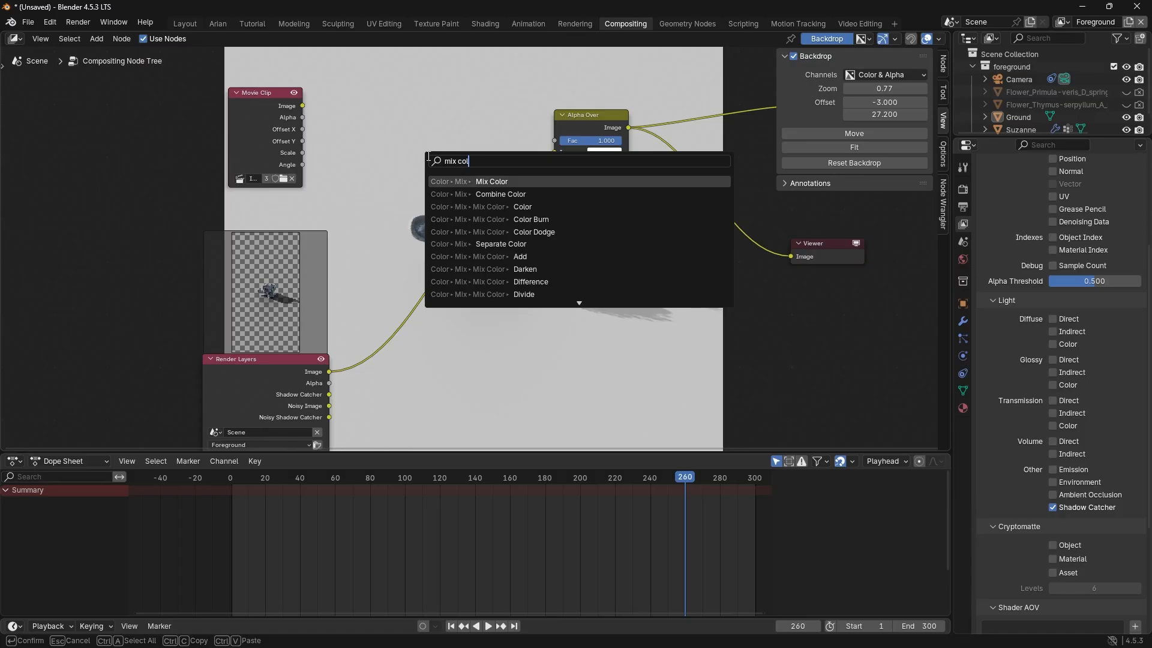
pyautogui.click(478, 182)
pyautogui.click(383, 116)
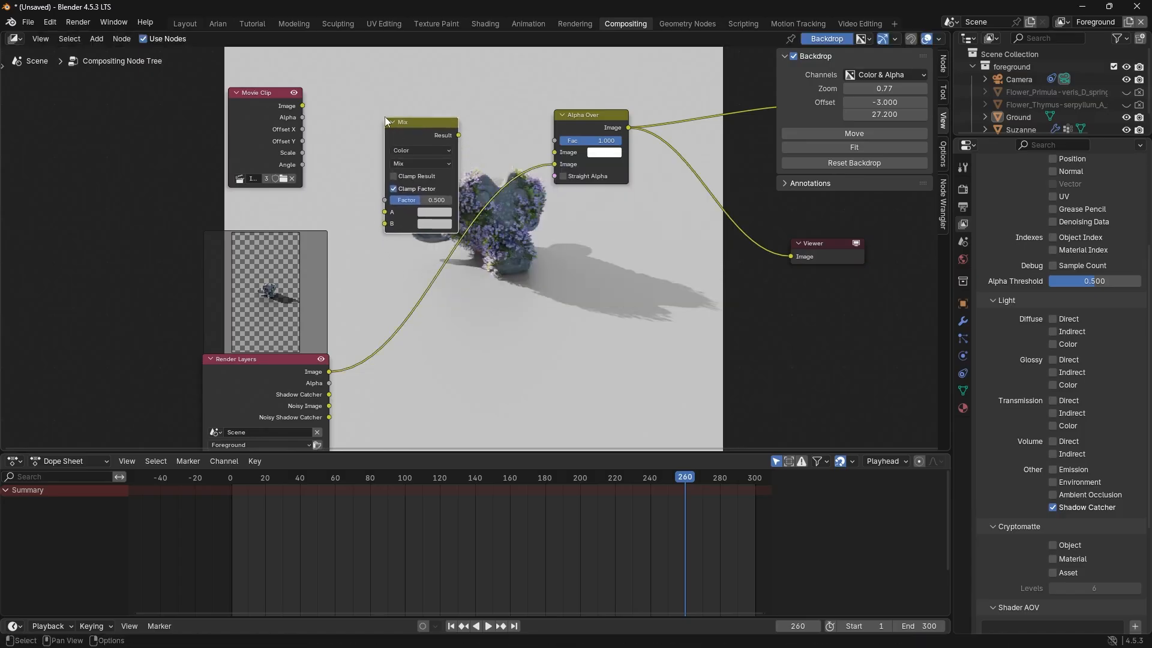
pyautogui.click(409, 163)
pyautogui.click(413, 187)
pyautogui.moveTo(593, 118); pyautogui.dragTo(621, 158)
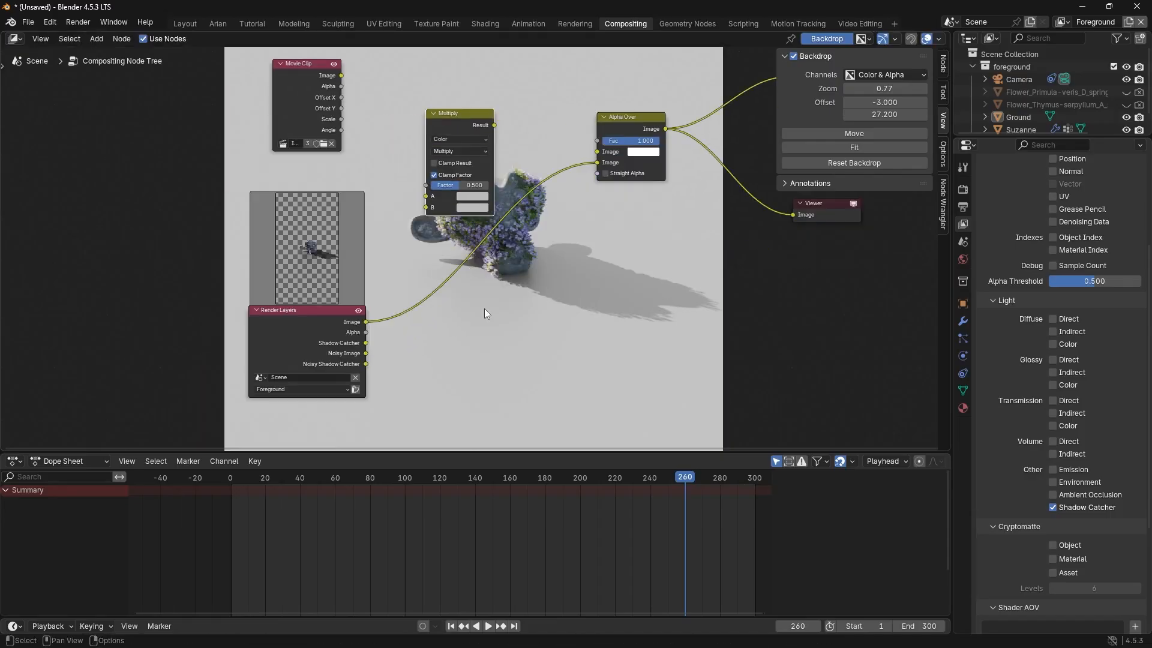
pyautogui.moveTo(437, 336); pyautogui.dragTo(433, 364, button='middle')
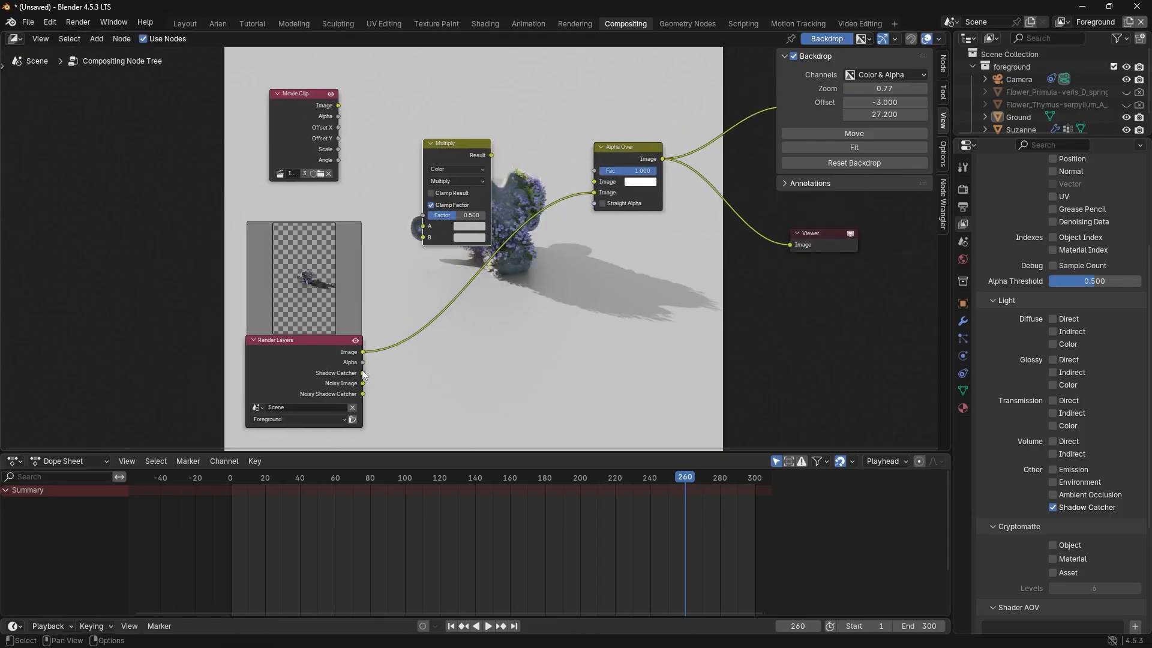
# - Link the Shadow Catcher pass to Multiply's B input, the footage image to A, and the result to Alpha Over's first Image input
pyautogui.moveTo(363, 373); pyautogui.dragTo(423, 237)
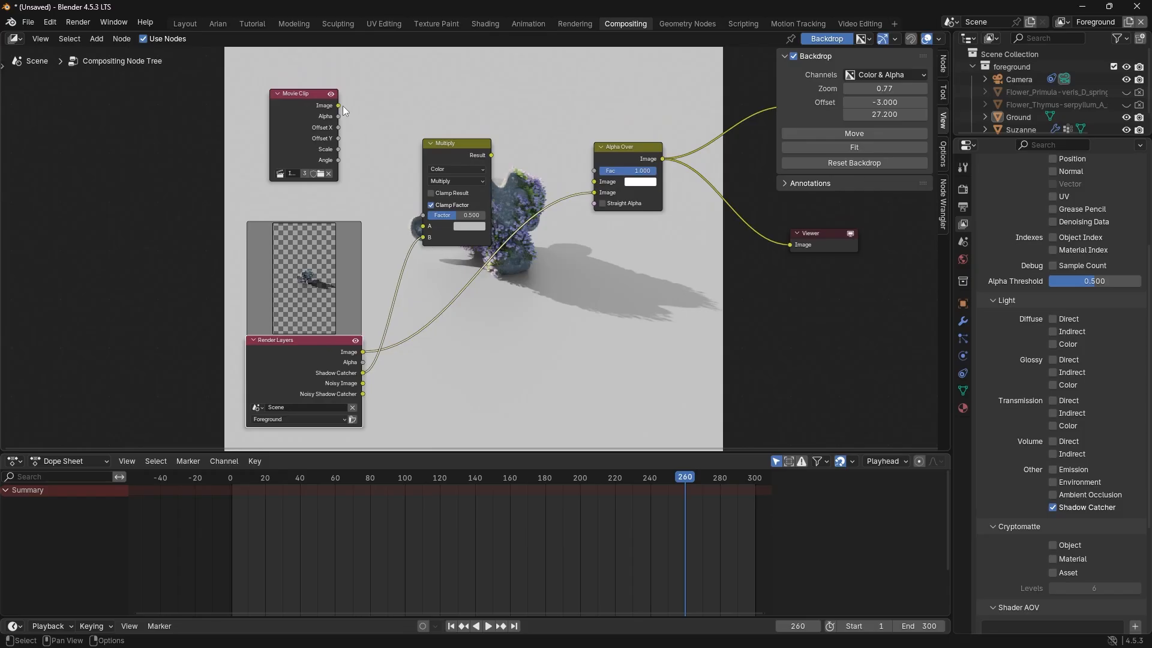
pyautogui.moveTo(338, 106); pyautogui.dragTo(422, 226)
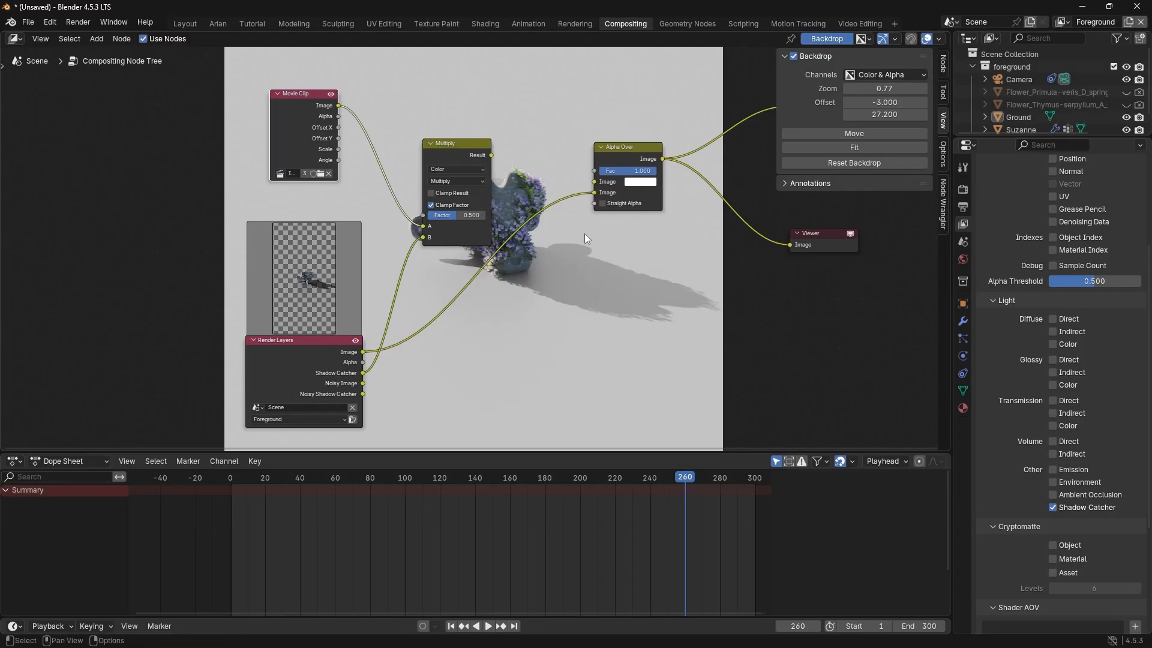
pyautogui.moveTo(491, 155); pyautogui.dragTo(595, 181)
# - Render frame 260, check the composited result and close the render window
pyautogui.press('F12')
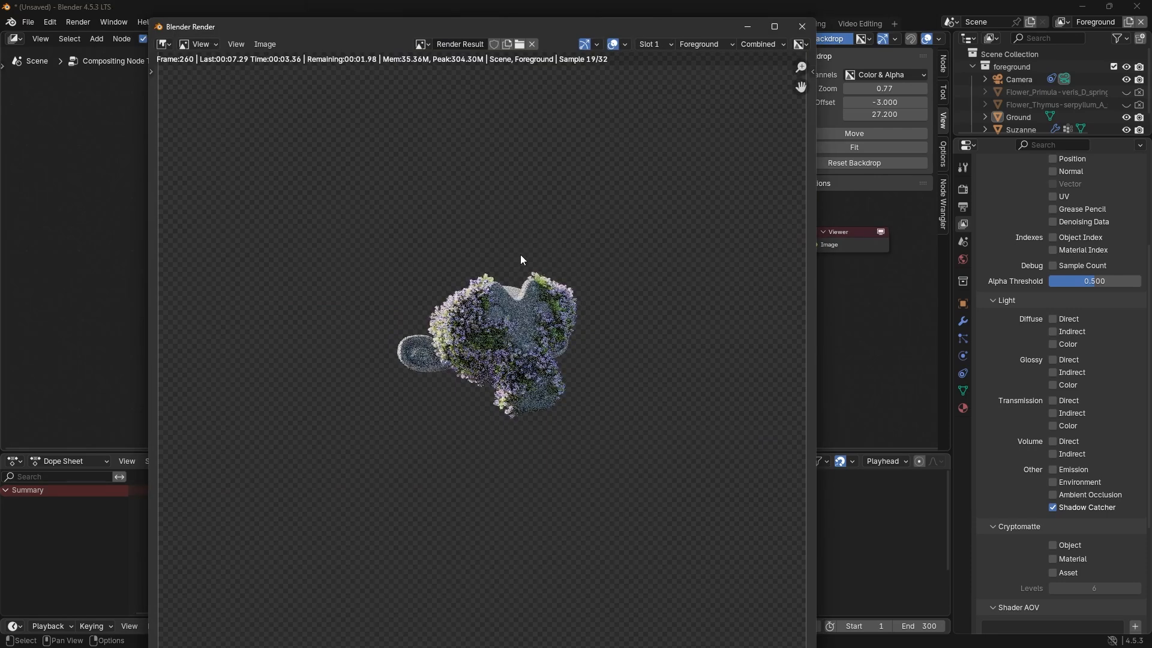
pyautogui.press('Home')
pyautogui.scroll(1, 520, 256)
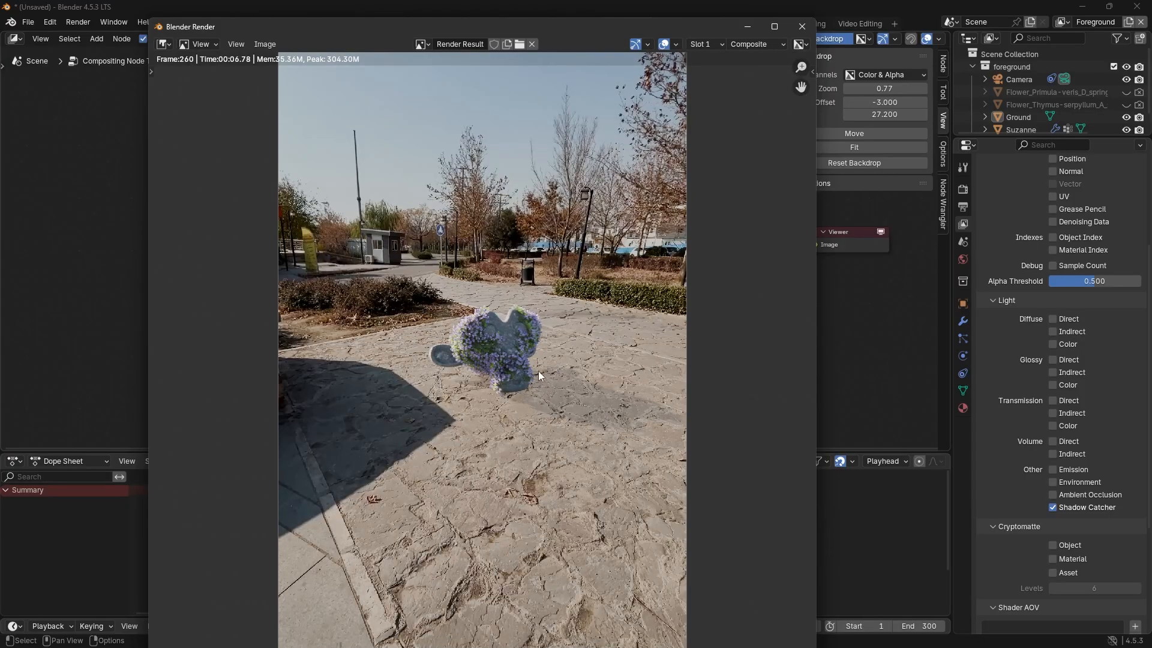
pyautogui.click(802, 26)
pyautogui.scroll(-1, 304, 376)
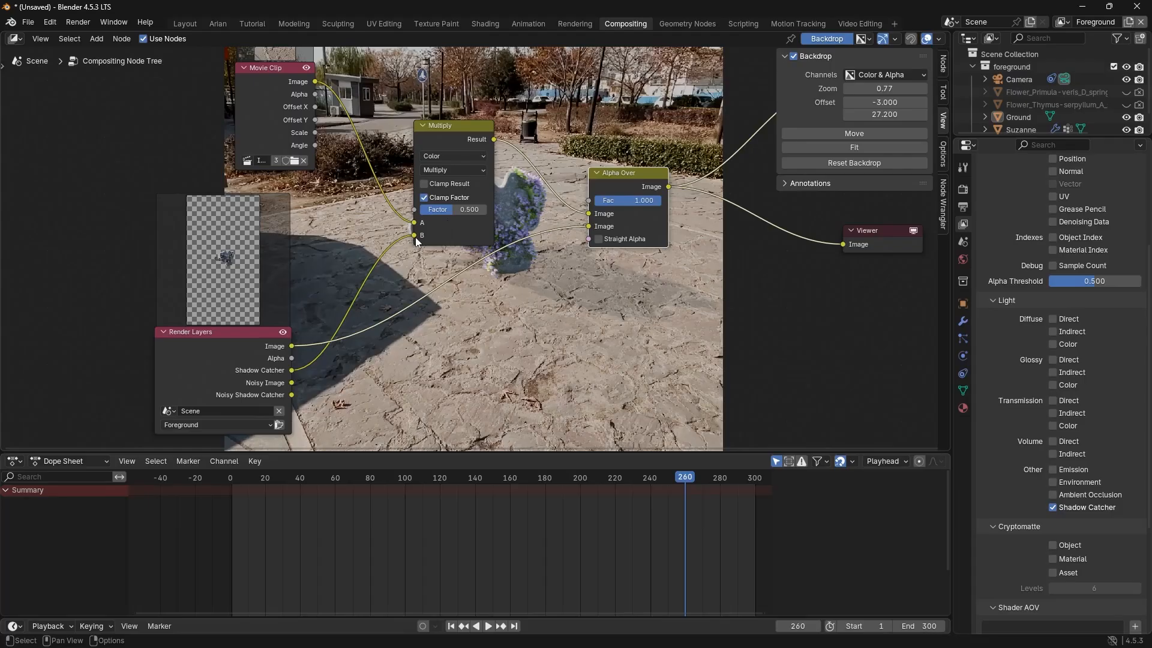
# - Reposition the Multiply node slightly and set its Factor to 1.000
pyautogui.moveTo(472, 137); pyautogui.dragTo(458, 134)
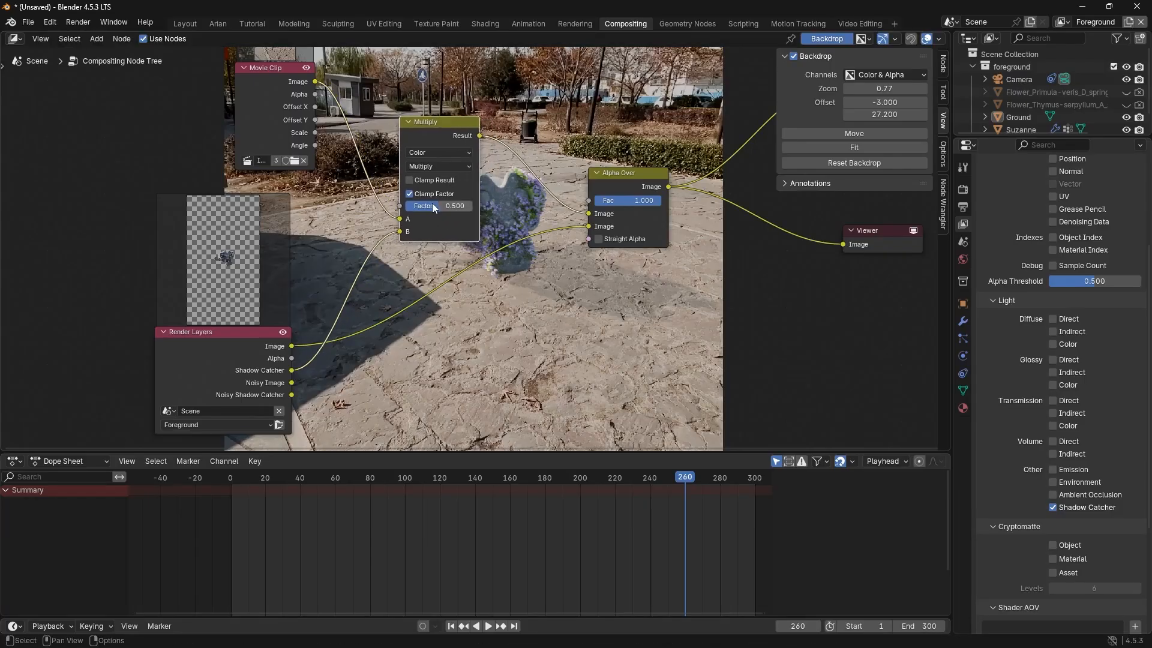
pyautogui.moveTo(435, 207); pyautogui.dragTo(473, 206)
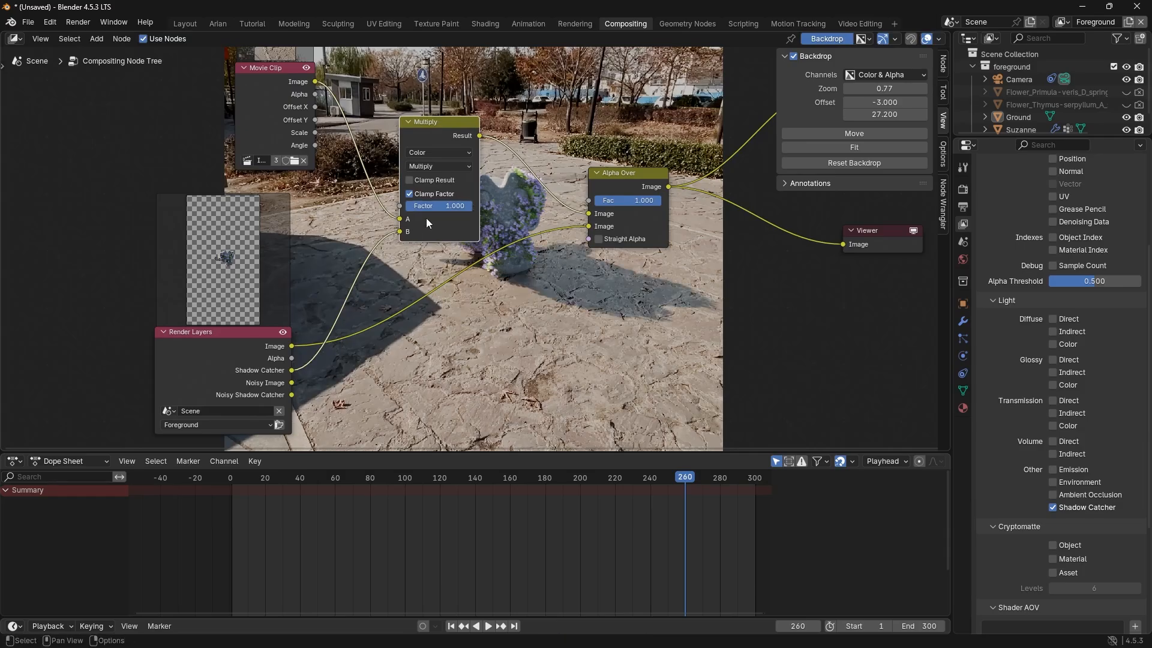
pyautogui.moveTo(467, 208); pyautogui.dragTo(409, 208)
pyautogui.moveTo(414, 207); pyautogui.dragTo(472, 208)
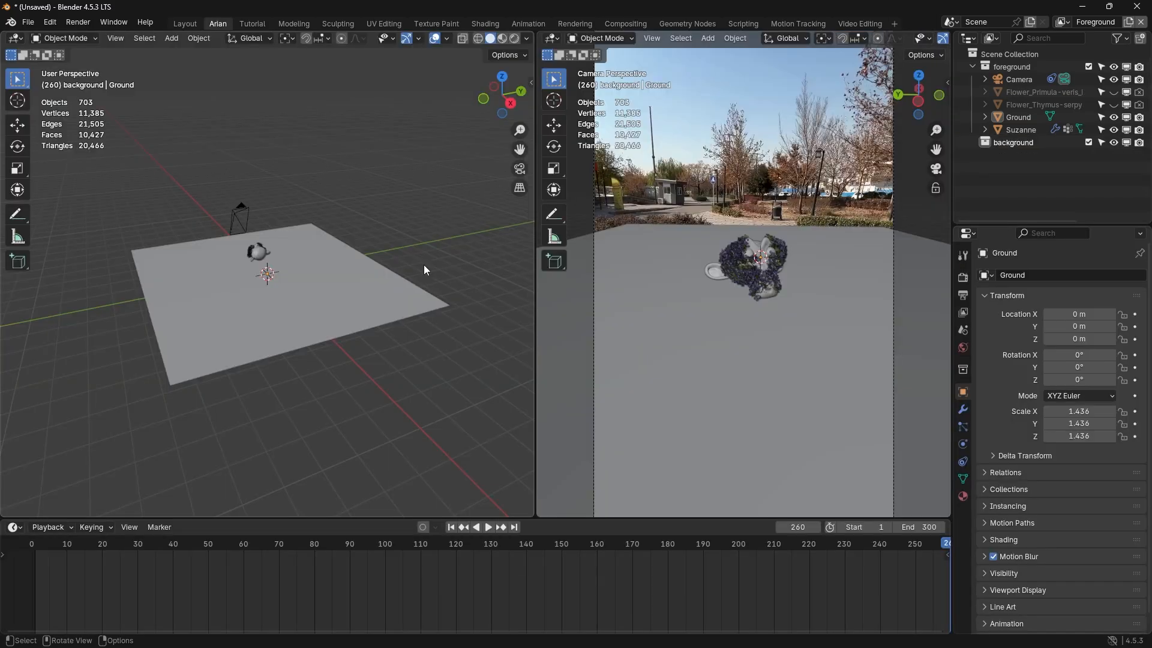
# - In the 3D viewport workspace, show the first viewport through the camera with Rendered shading, close up on Suzanne
pyautogui.press('KP_0')
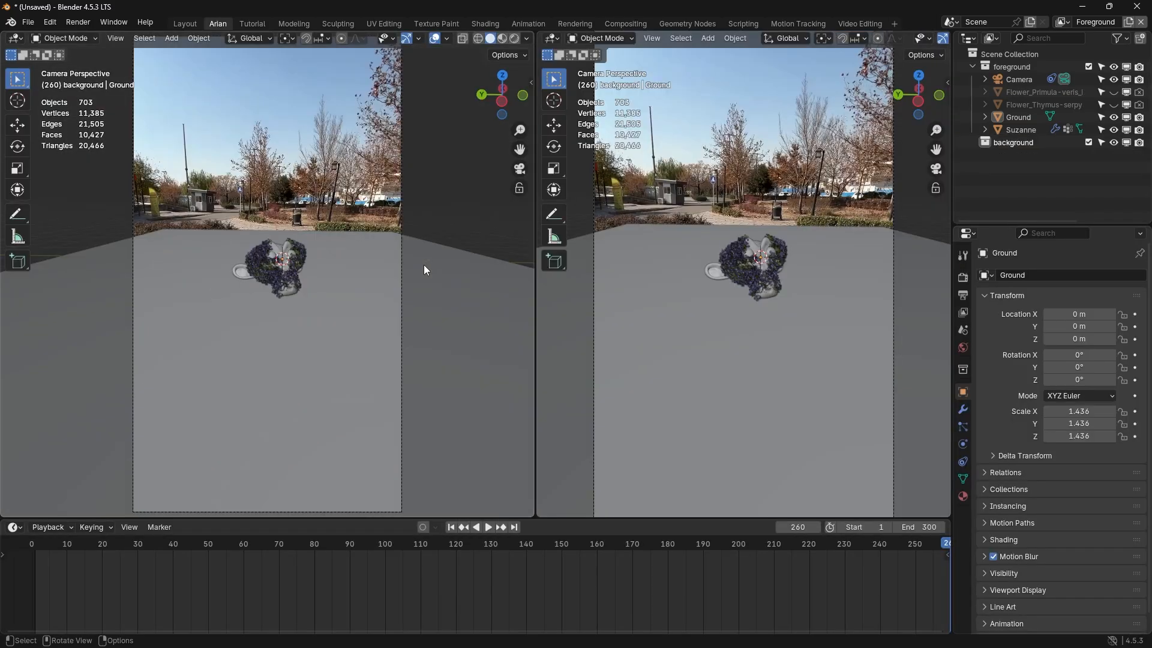
pyautogui.press('x')
pyautogui.press('z')
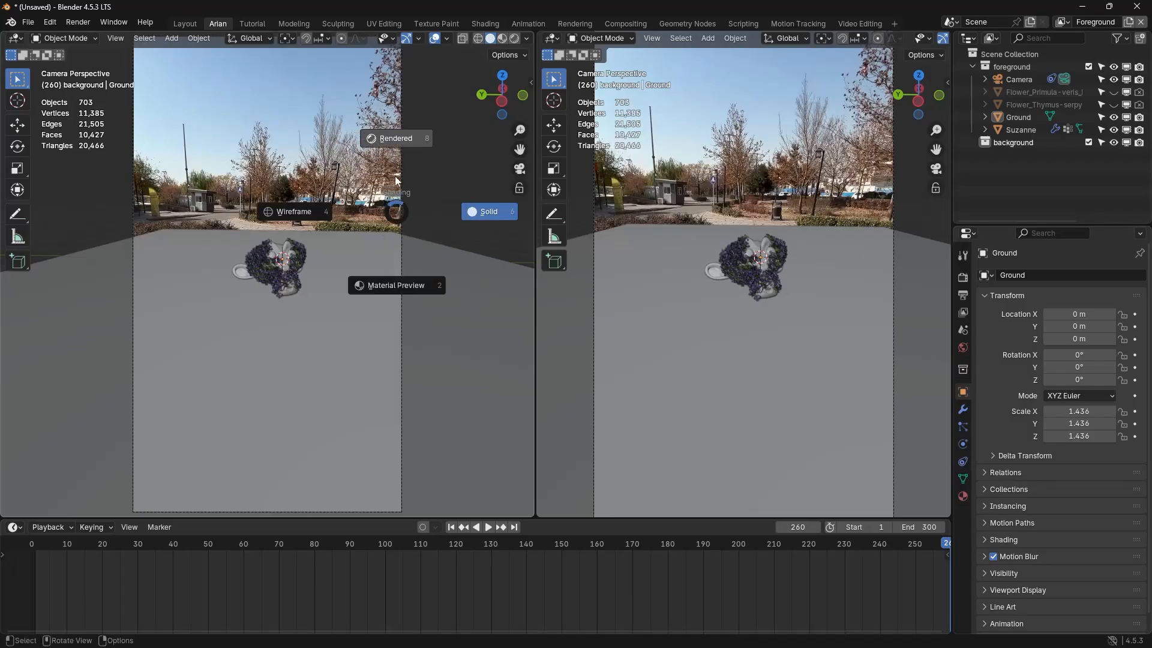
pyautogui.click(395, 150)
pyautogui.scroll(5, 387, 235)
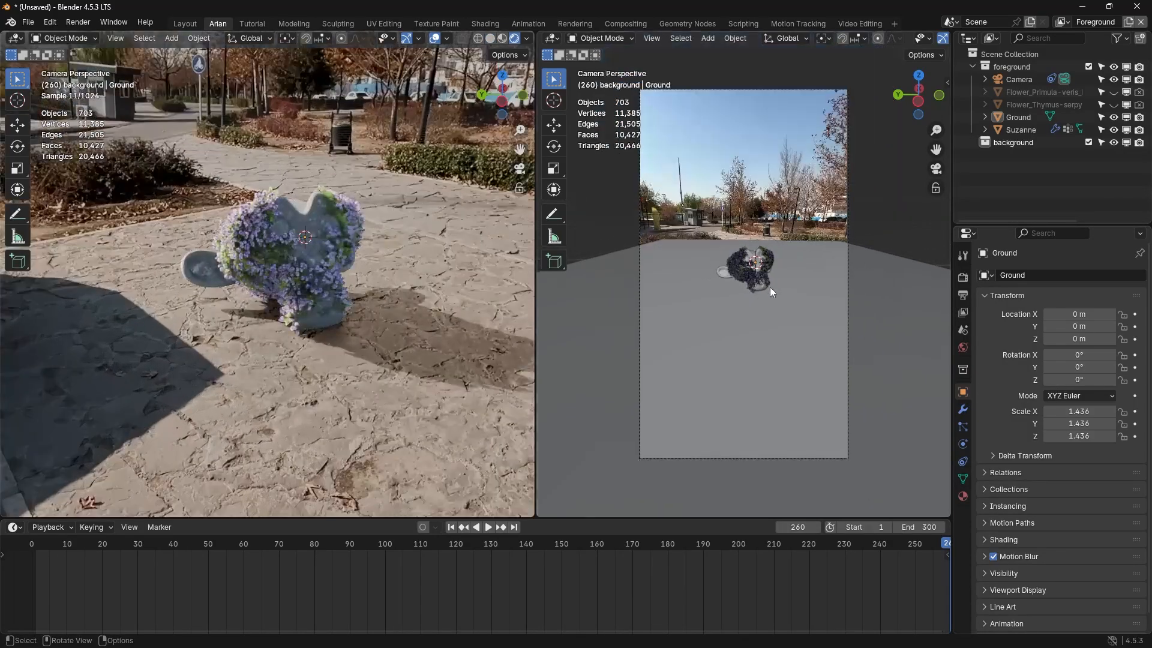
# - Set the Ground plane's material to Metallic 1.000 and Roughness 0.000, and inspect Suzanne's reflection in the rendered camera view
pyautogui.moveTo(769, 287); pyautogui.dragTo(715, 304, button='middle')
pyautogui.click(715, 305)
pyautogui.click(963, 496)
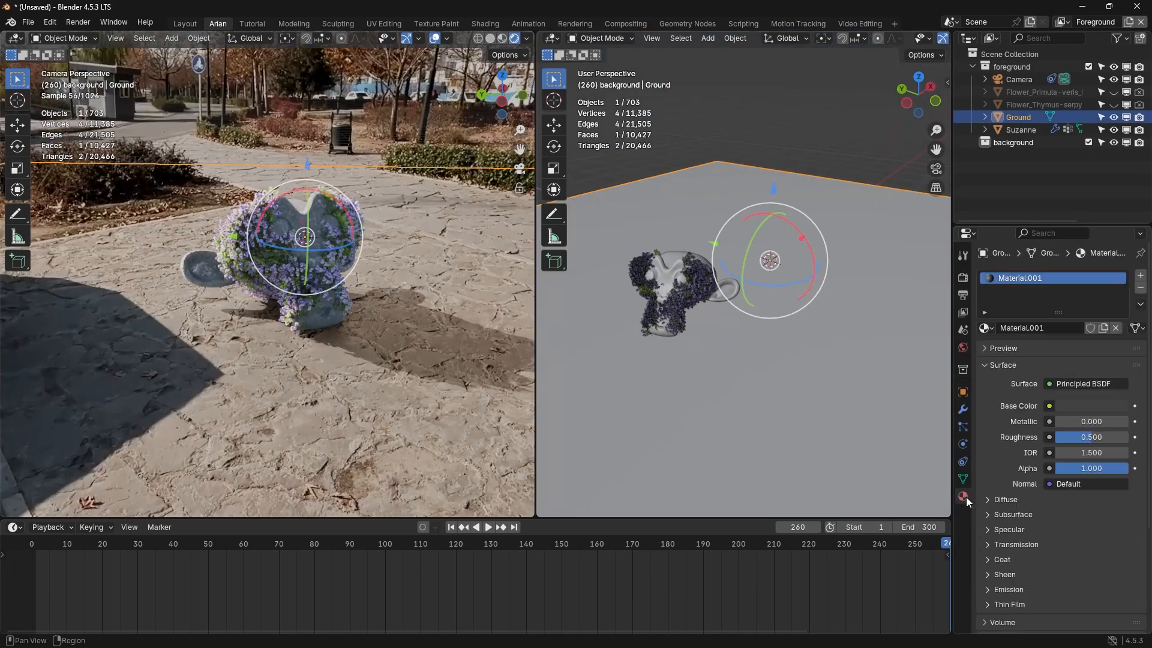
pyautogui.moveTo(1068, 424)
pyautogui.mouseDown()
pyautogui.moveTo(1116, 424)
pyautogui.moveTo(1056, 437)
pyautogui.mouseUp()
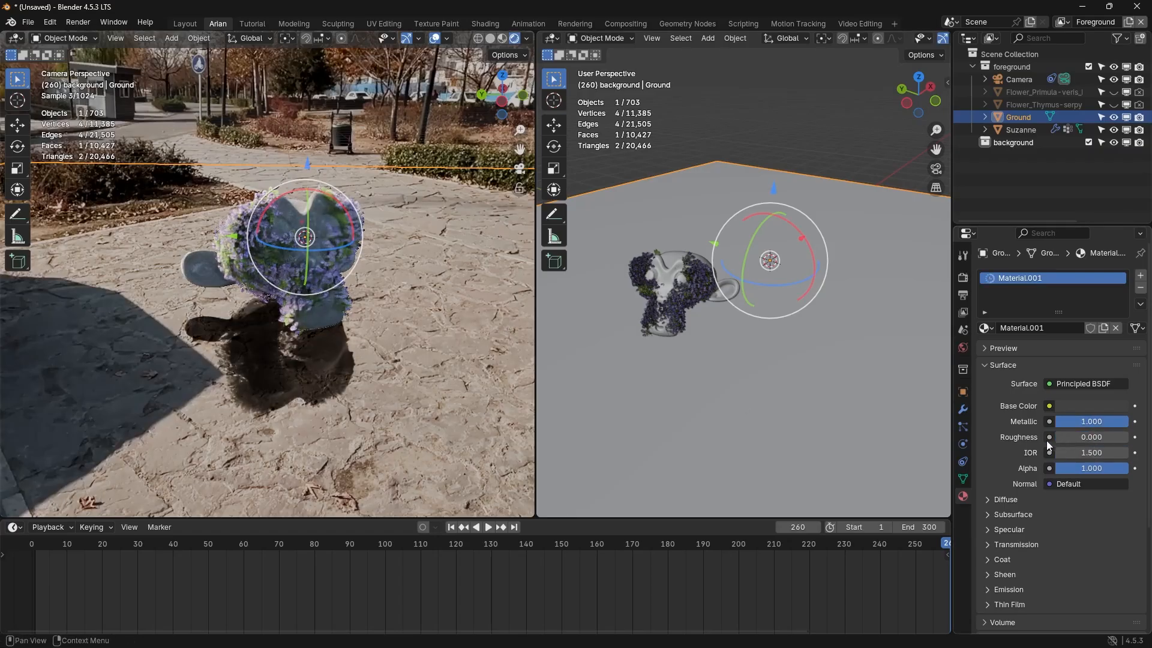
pyautogui.scroll(3, 390, 379)
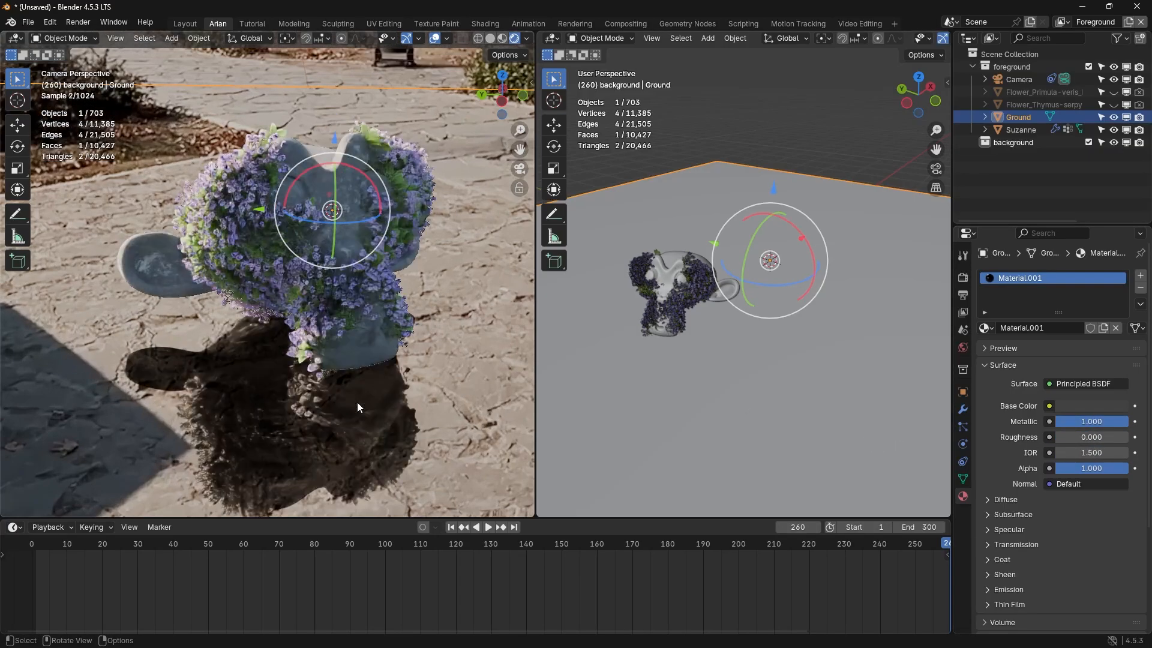
pyautogui.scroll(-2, 358, 402)
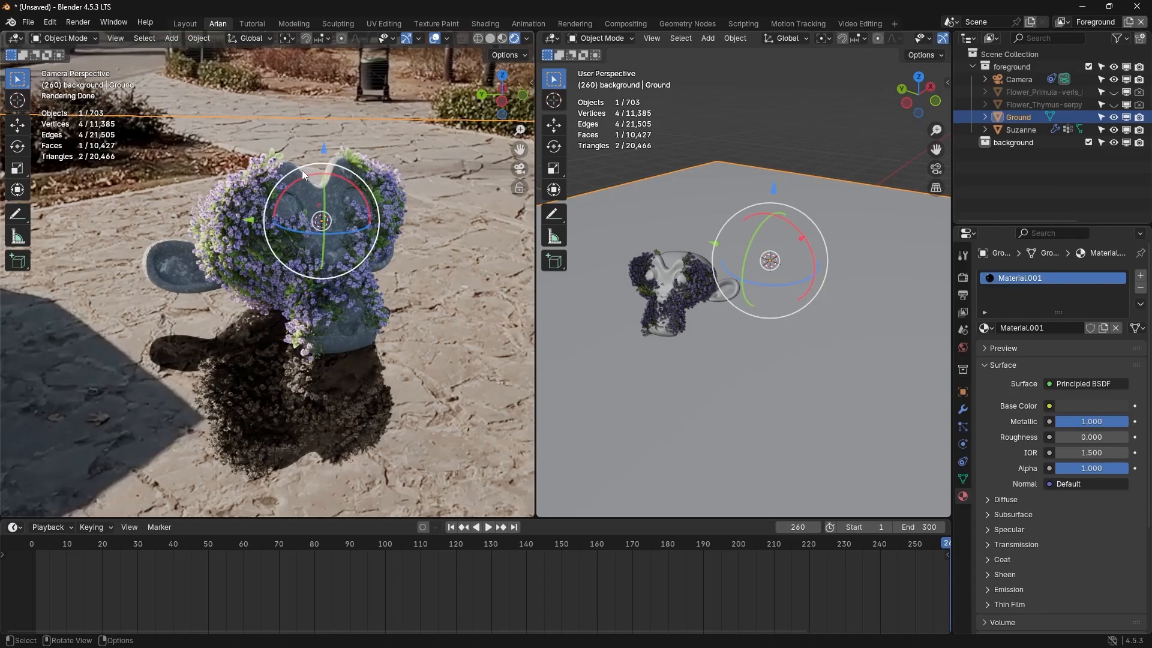
pyautogui.click(287, 174)
pyautogui.click(423, 355)
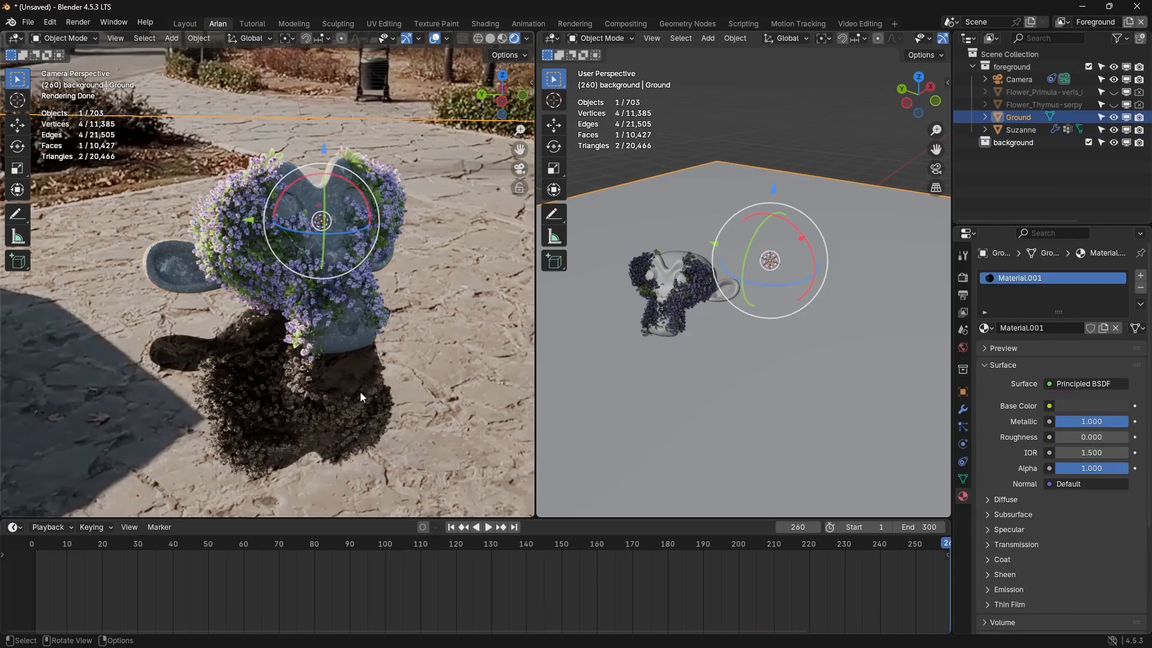
# - From the Compositing workspace, render frame 260, inspect Suzanne's reflection on the pavement up close and close the render window
pyautogui.click(624, 23)
pyautogui.click(78, 22)
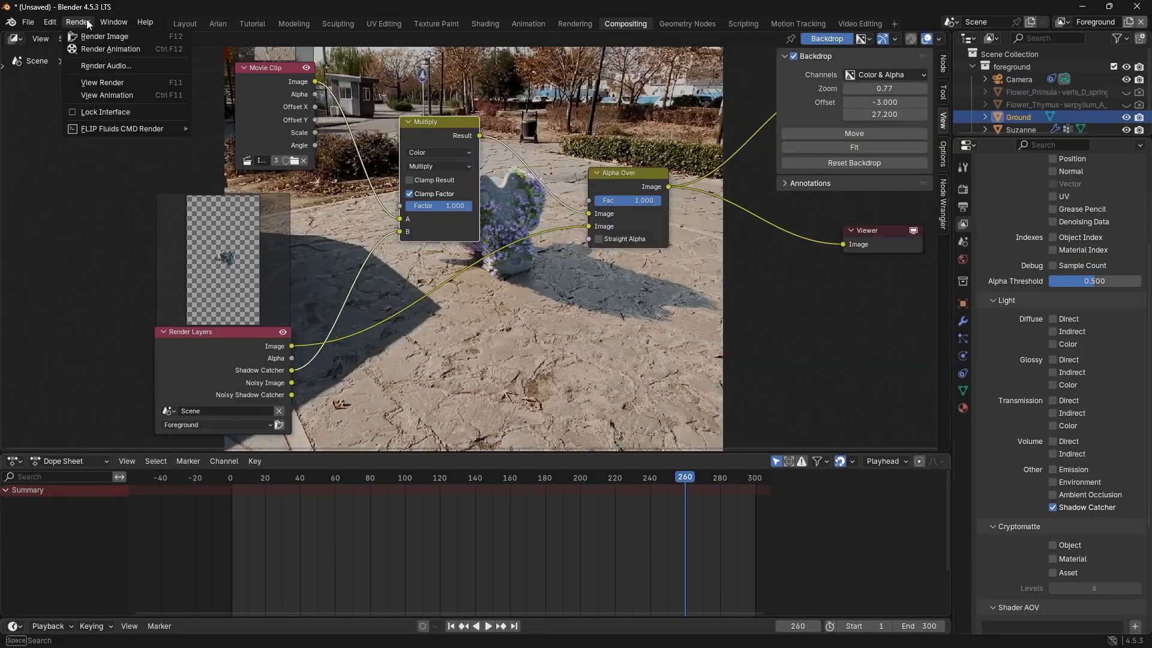
pyautogui.click(90, 49)
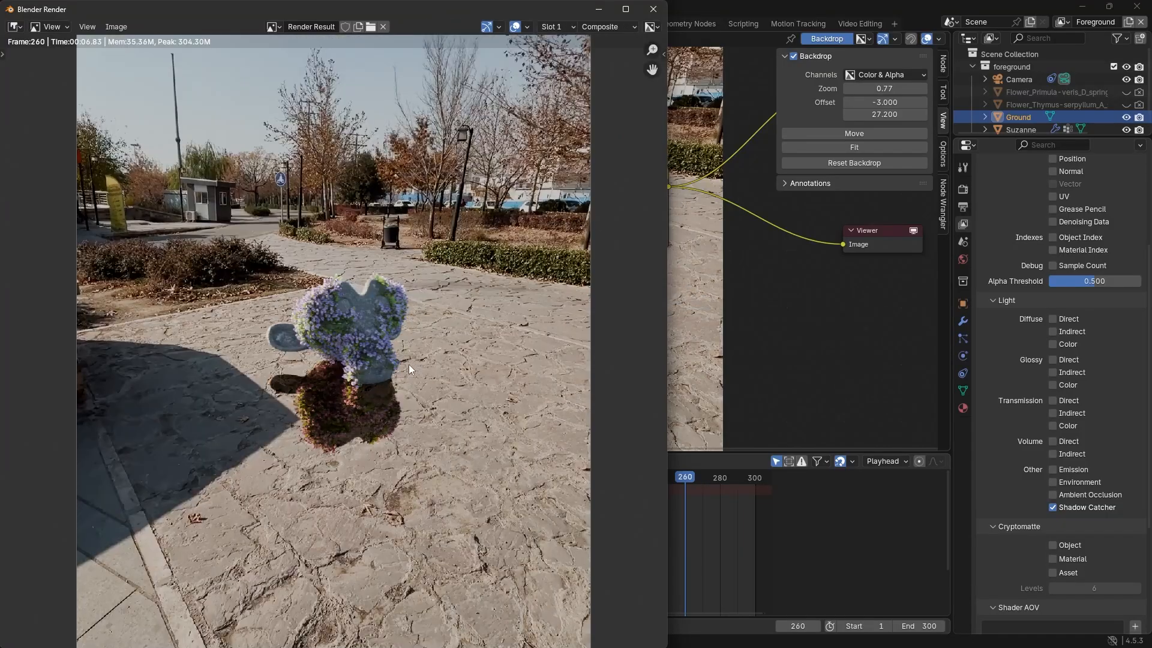
pyautogui.scroll(4, 407, 367)
pyautogui.scroll(-4, 406, 368)
pyautogui.click(652, 10)
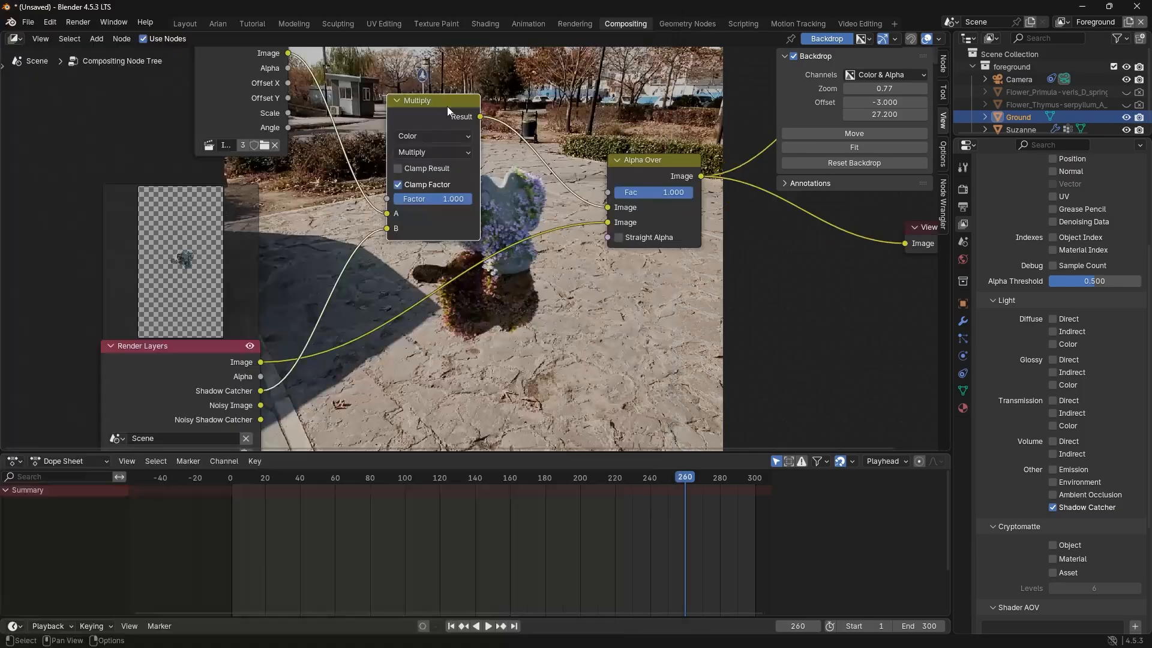
# - Move the Alpha Over node up, clear of Suzanne's reflection, and set the backdrop zoom to 1.10
pyautogui.press('Home')
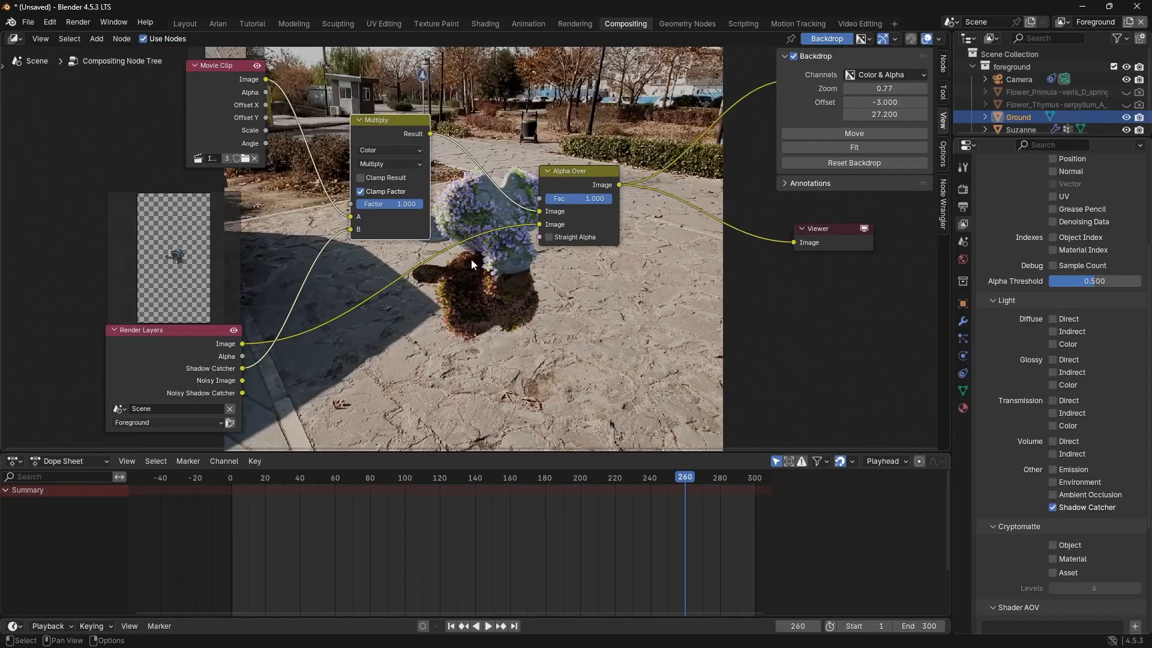
pyautogui.moveTo(475, 261); pyautogui.dragTo(461, 251, button='middle')
pyautogui.hotkey('alt', 'v')
pyautogui.hotkey('alt', 'v')
pyautogui.hotkey('alt', 'v')
pyautogui.hotkey('alt', 'v')
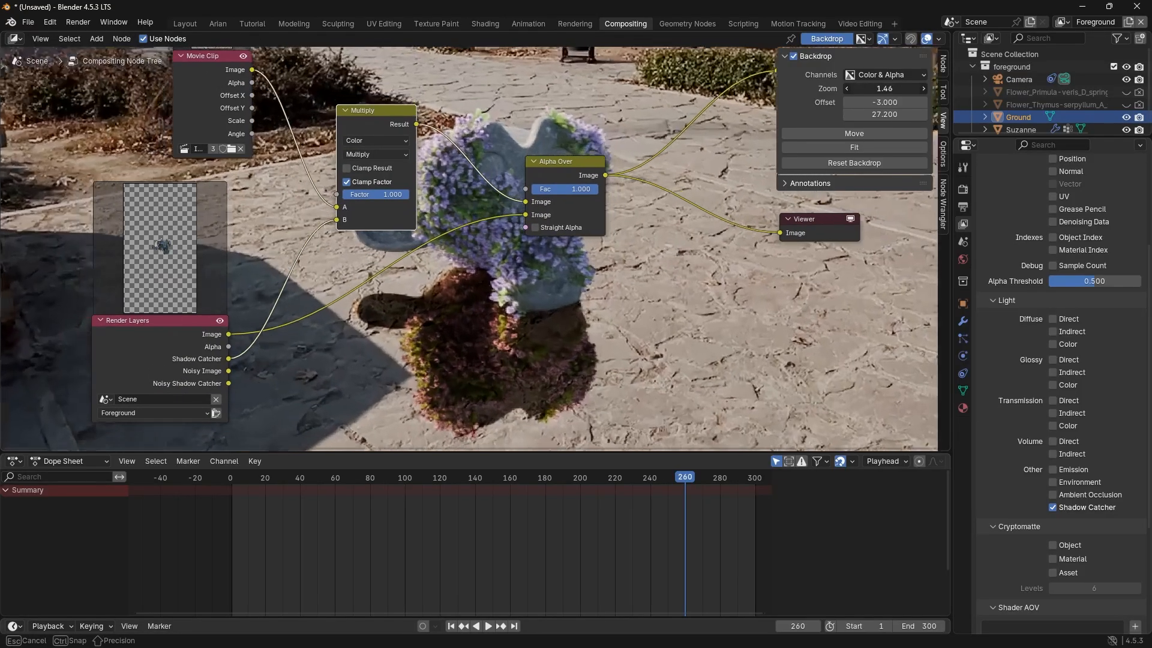
pyautogui.press('v')
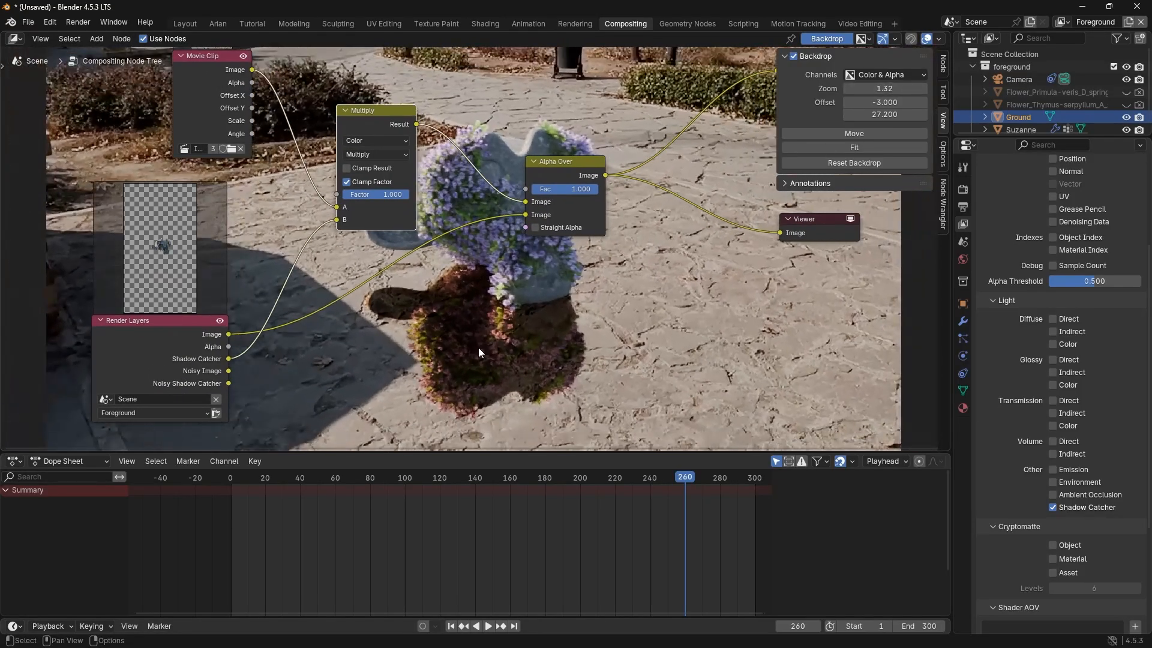
pyautogui.moveTo(884, 89); pyautogui.dragTo(747, 139)
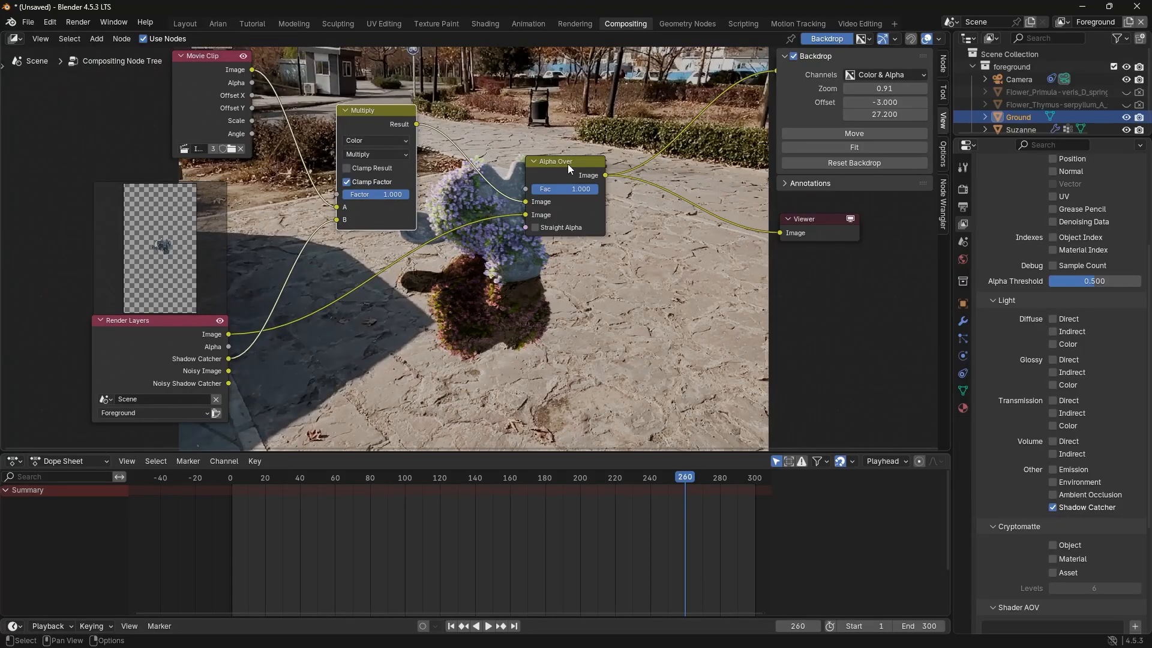
pyautogui.moveTo(568, 163); pyautogui.dragTo(577, 112)
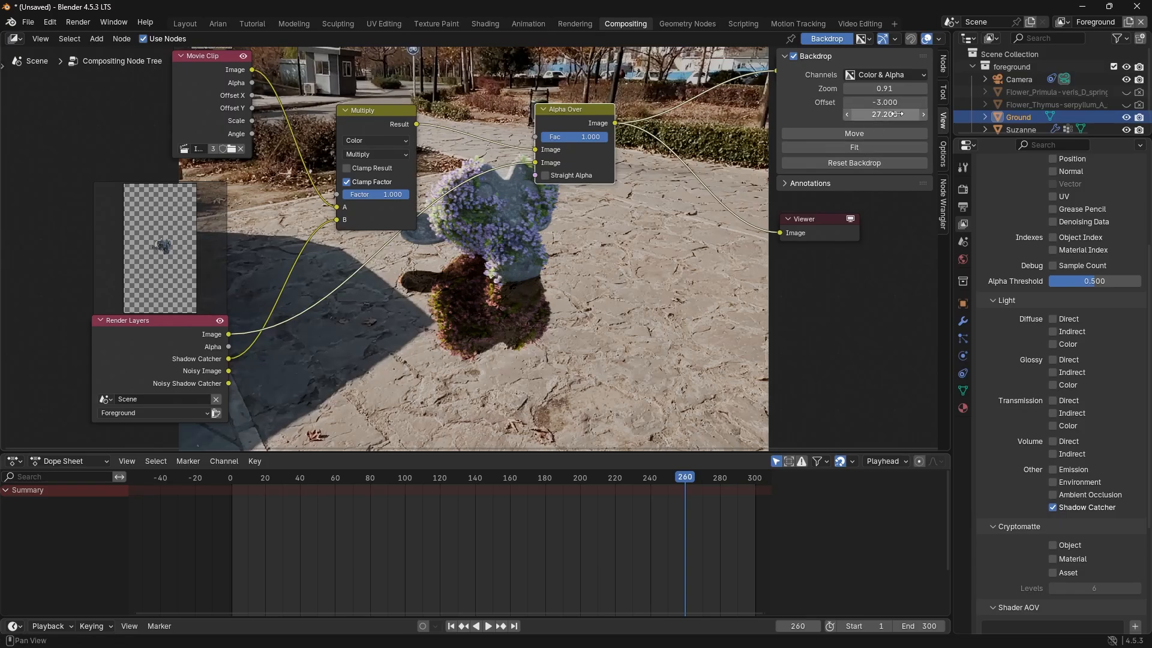
pyautogui.moveTo(887, 89); pyautogui.dragTo(912, 89)
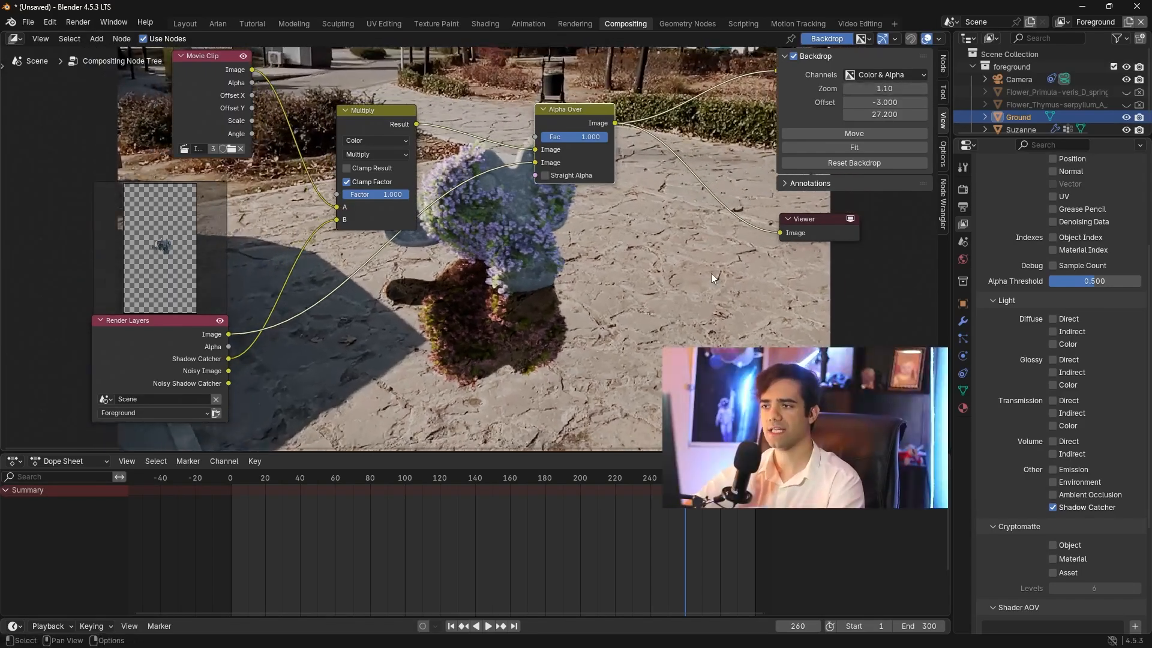
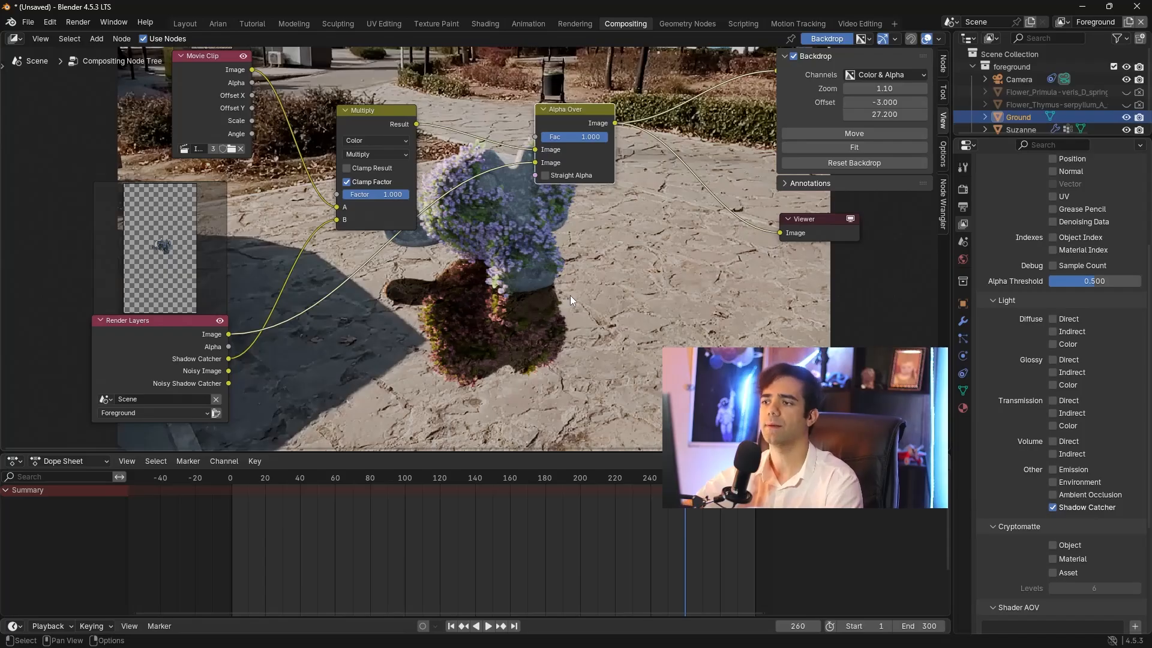
# - Insert a Color Balance node between the Shadow Catcher output and Multiply's B input
pyautogui.hotkey('shift', 'a')
pyautogui.write('color ba')
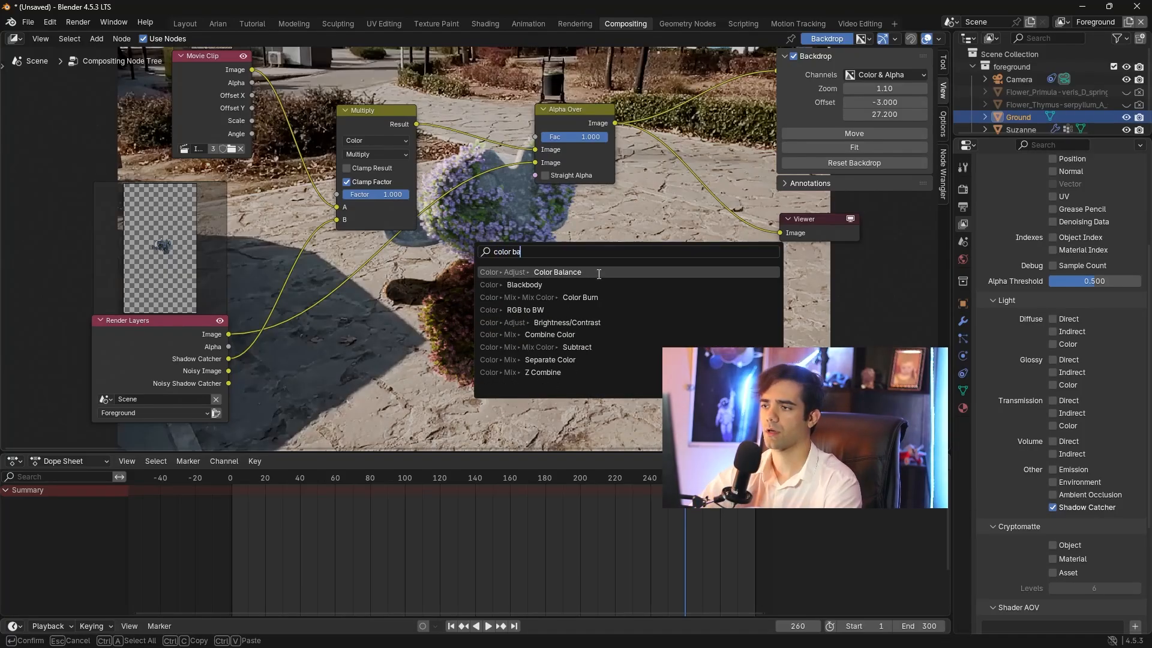
pyautogui.click(596, 273)
pyautogui.click(247, 217)
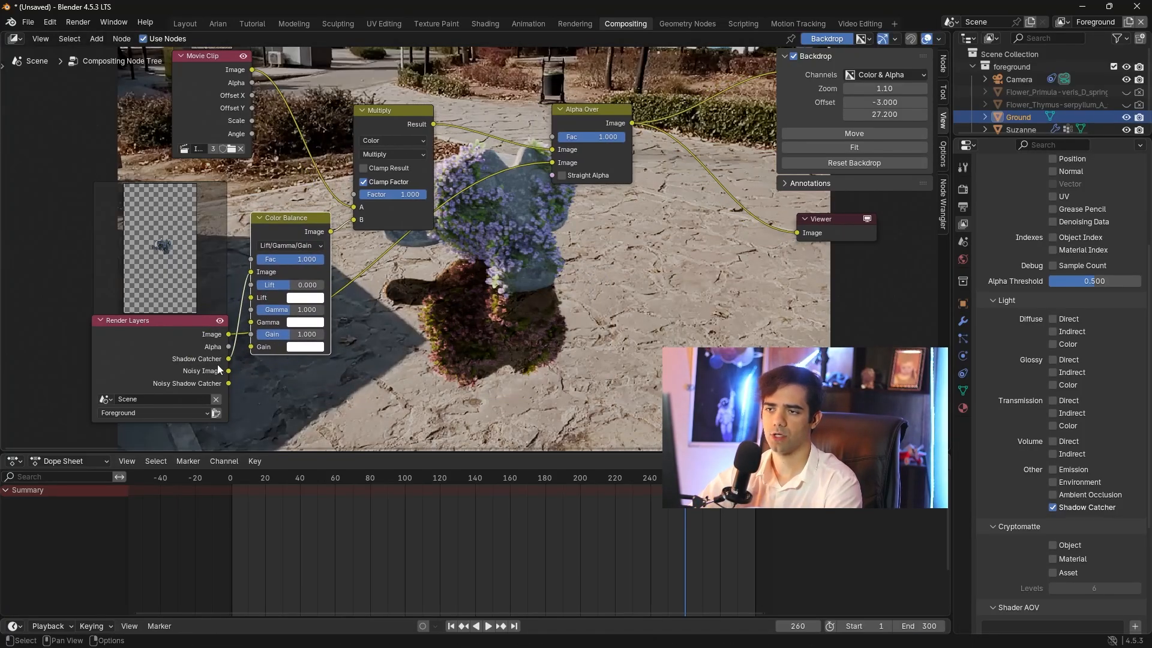
# - Tint the Color Balance node's Lift colour light green and nudge the node slightly upward
pyautogui.scroll(1, 311, 332)
pyautogui.moveTo(206, 362); pyautogui.dragTo(246, 328, button='middle')
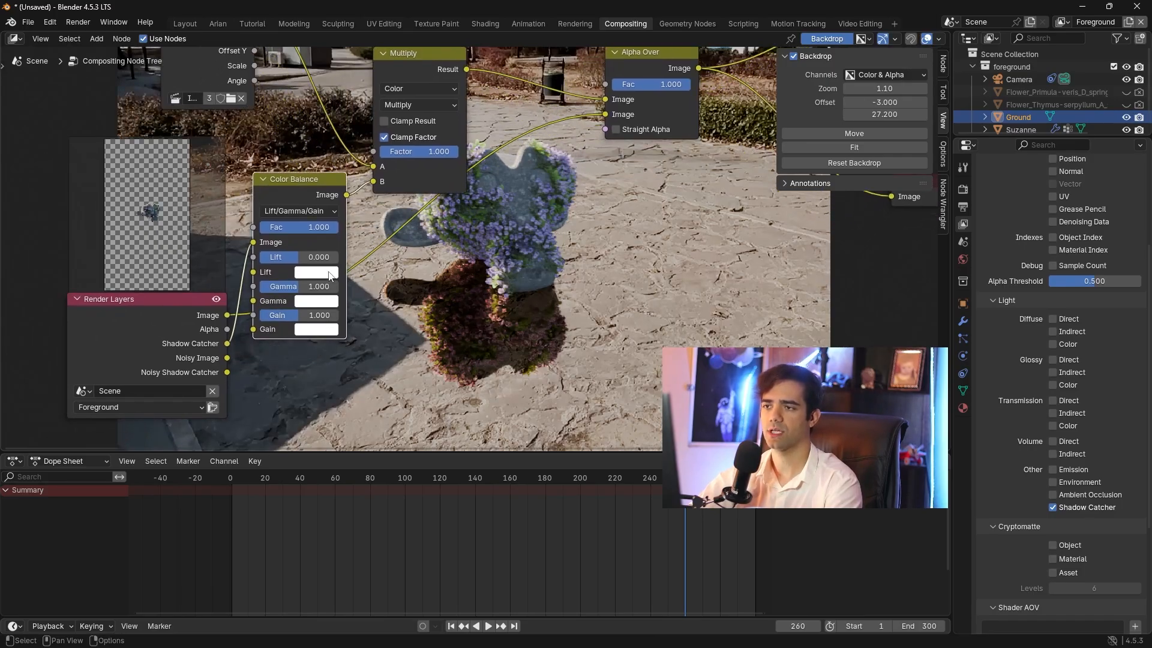
pyautogui.click(319, 271)
pyautogui.moveTo(354, 160); pyautogui.dragTo(335, 99)
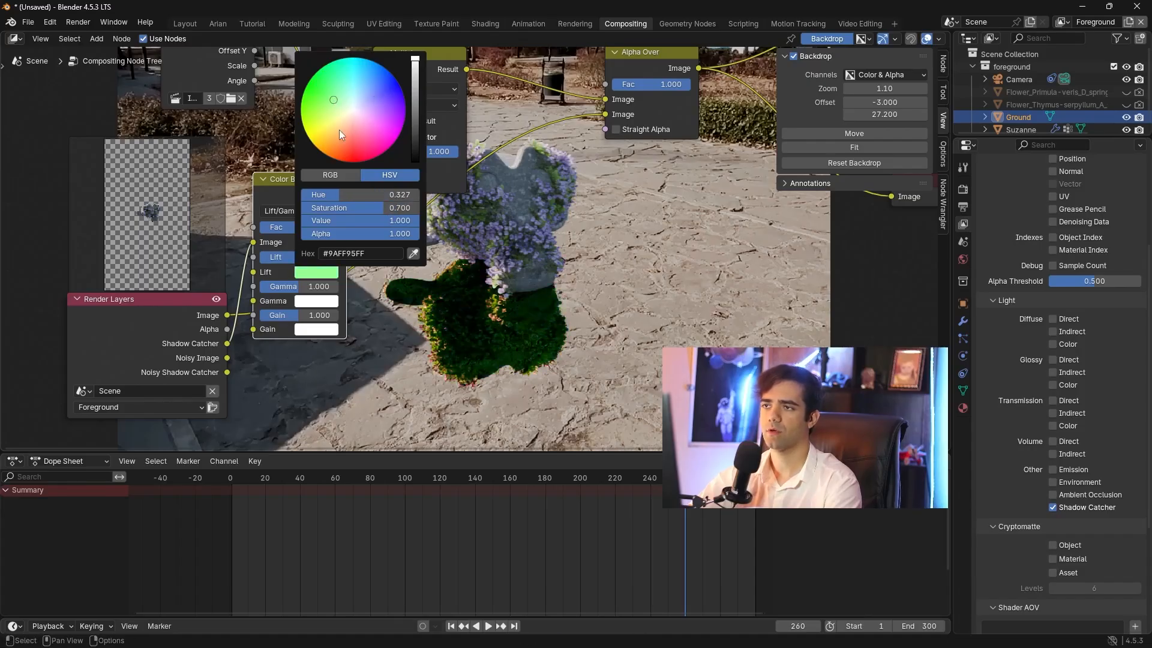
pyautogui.press('g')
pyautogui.click(293, 283)
# - Raise the Color Balance node's Gamma to 2.000 and tint its Gamma colour aqua green
pyautogui.moveTo(294, 283); pyautogui.dragTo(334, 289)
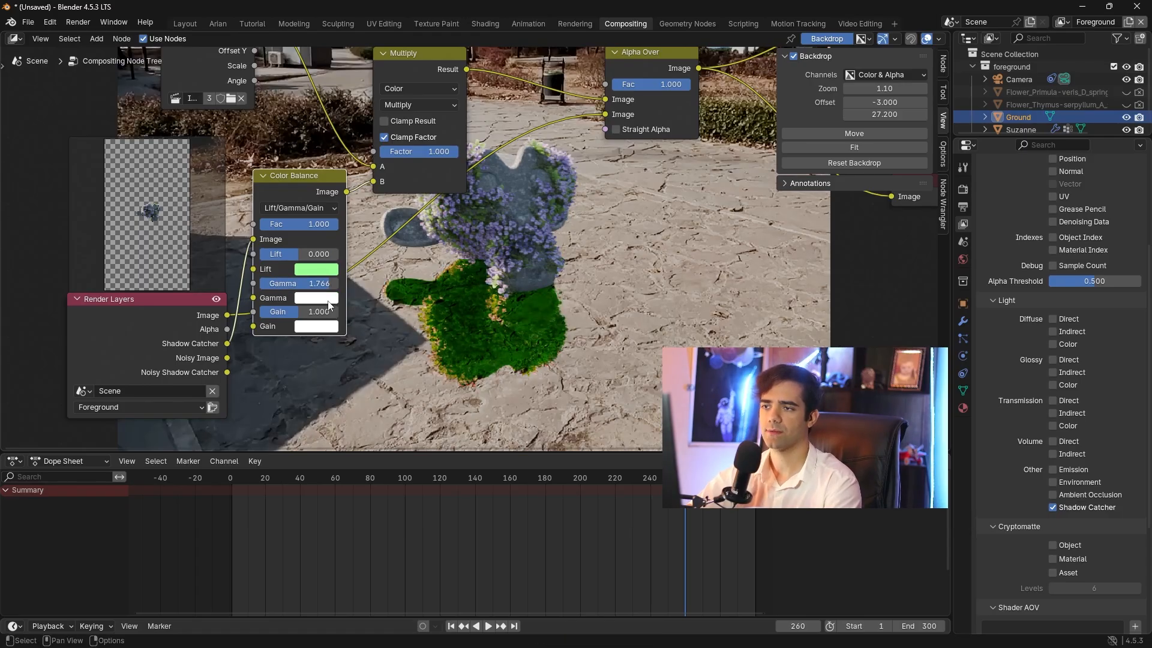
pyautogui.click(327, 301)
pyautogui.moveTo(377, 158); pyautogui.dragTo(341, 104)
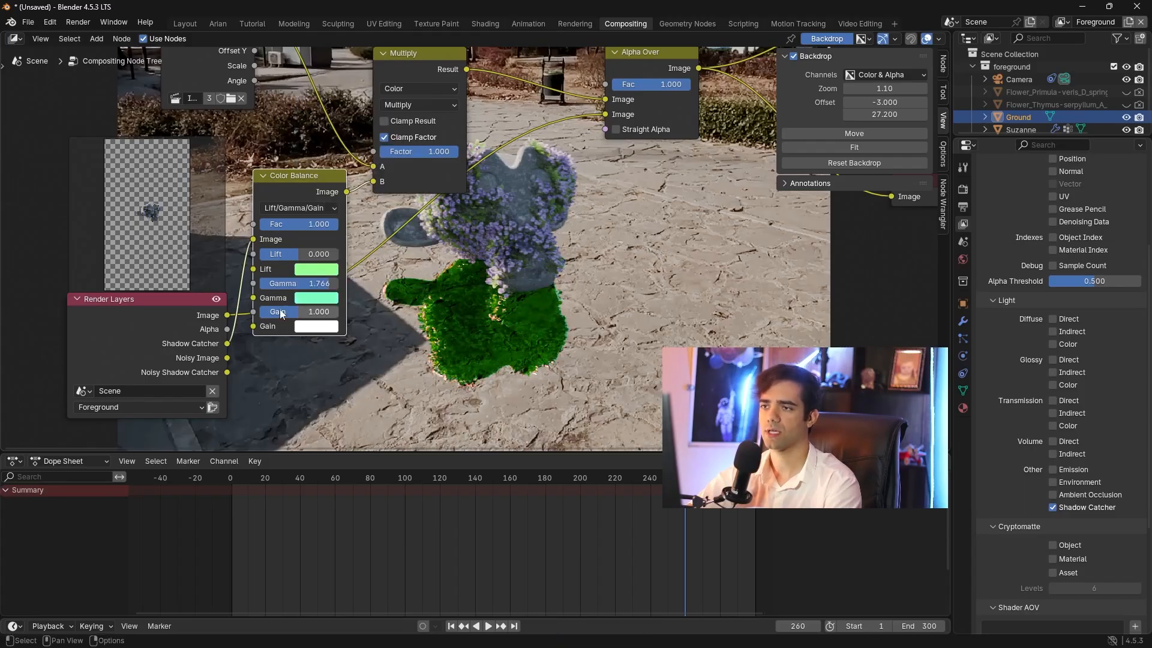
pyautogui.moveTo(324, 284); pyautogui.dragTo(338, 284)
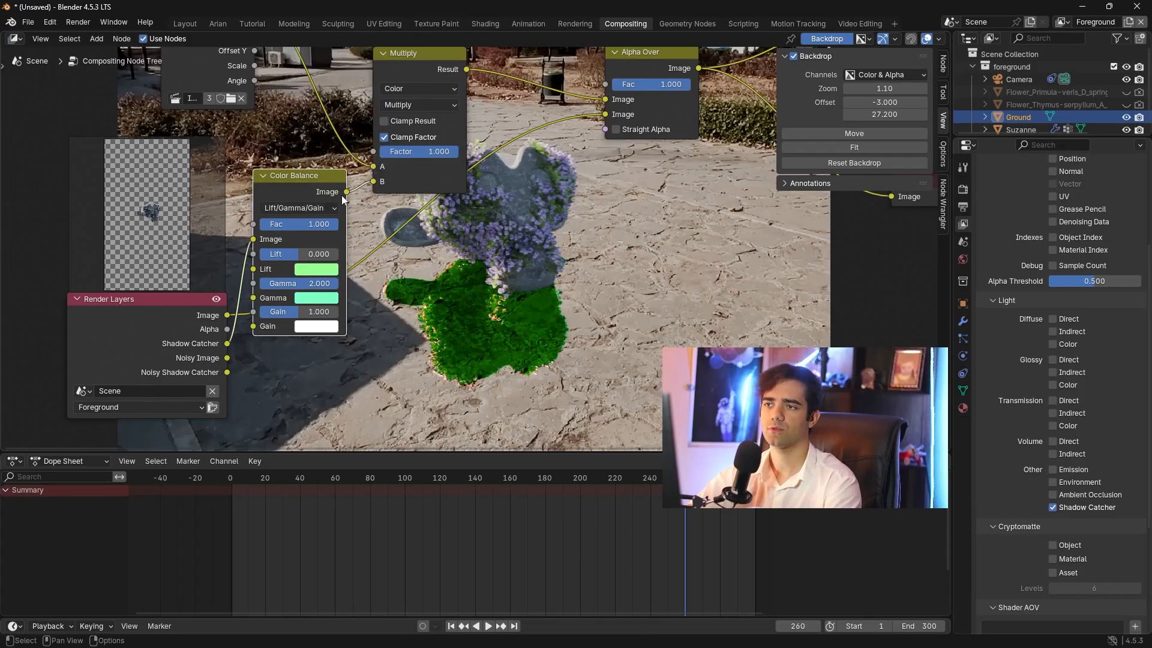
# - Reconnect the Shadow Catcher output directly to Multiply's B input and delete the Color Balance node
pyautogui.moveTo(250, 240); pyautogui.dragTo(375, 185)
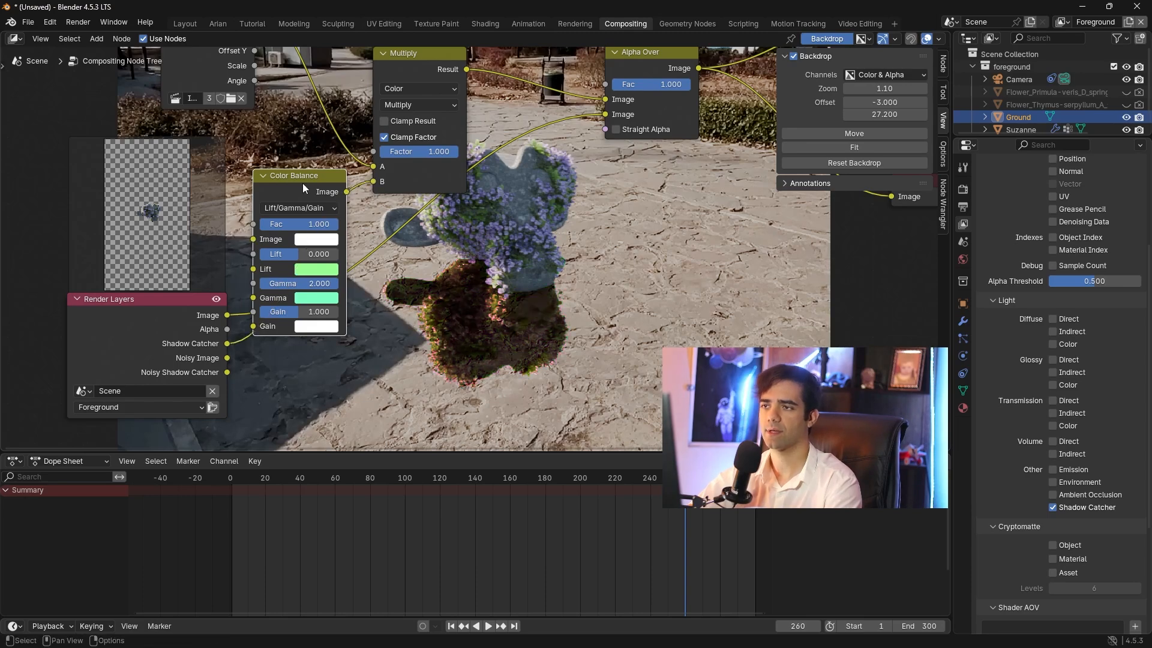
pyautogui.click(303, 179)
pyautogui.press('x')
pyautogui.scroll(-4, 603, 272)
pyautogui.moveTo(602, 272); pyautogui.dragTo(555, 279, button='middle')
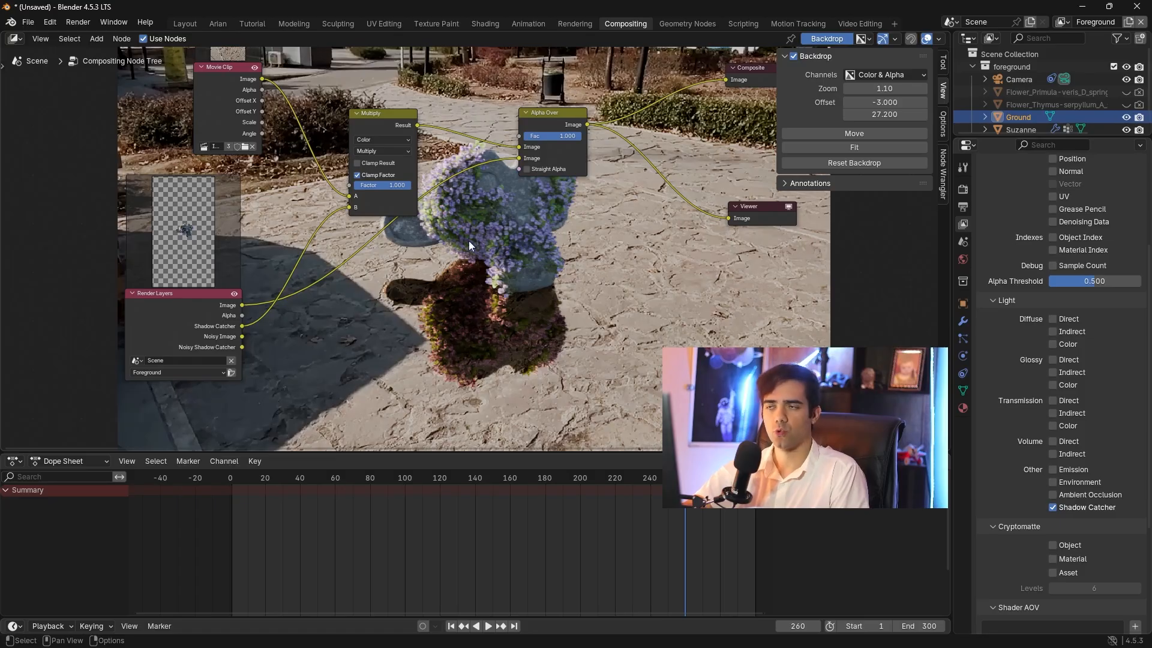
# - Back in the 3D viewport workspace, replace Suzanne's Basic Cement material with a new Emission material at Strength 35
pyautogui.click(225, 24)
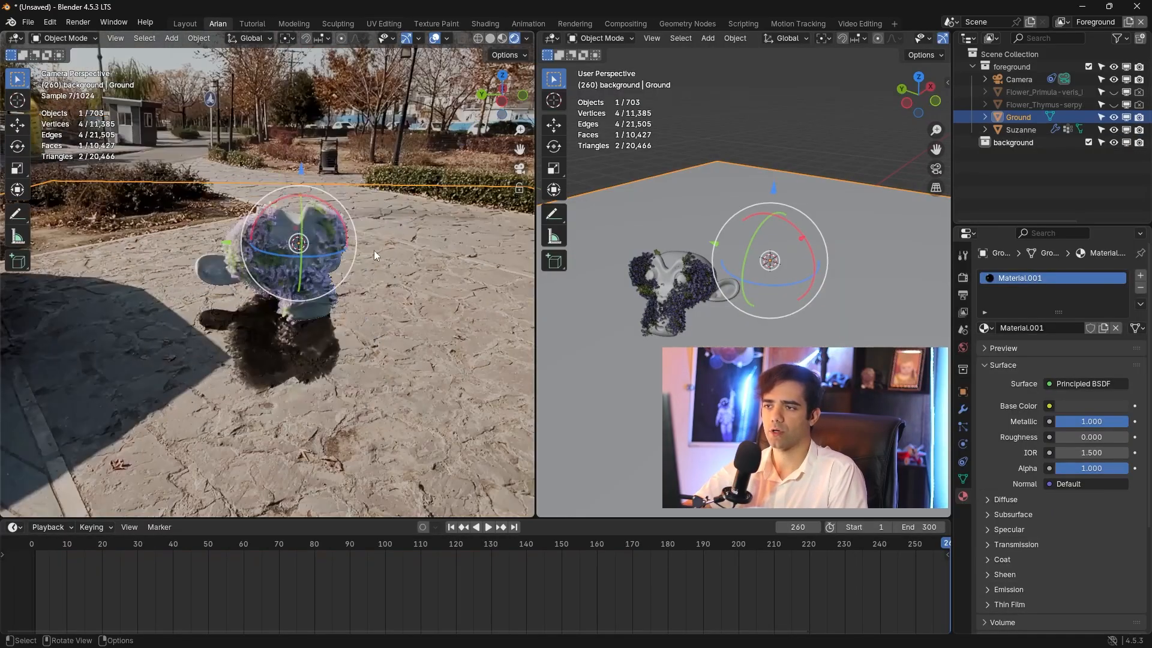
pyautogui.click(318, 218)
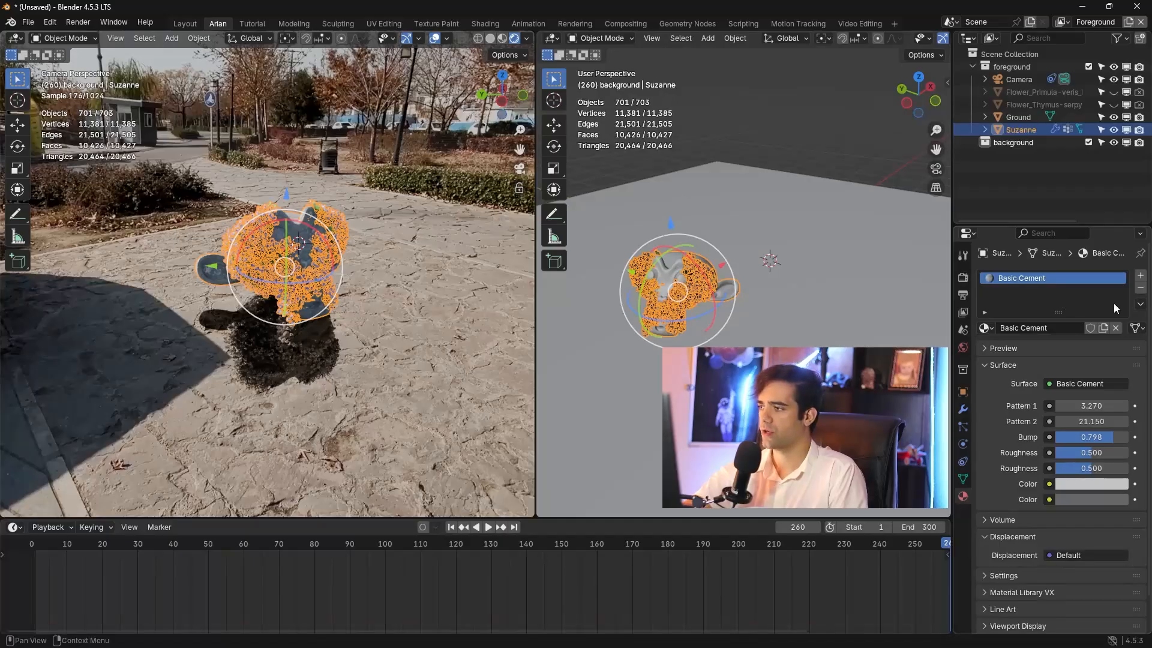
pyautogui.click(1116, 328)
pyautogui.click(1058, 328)
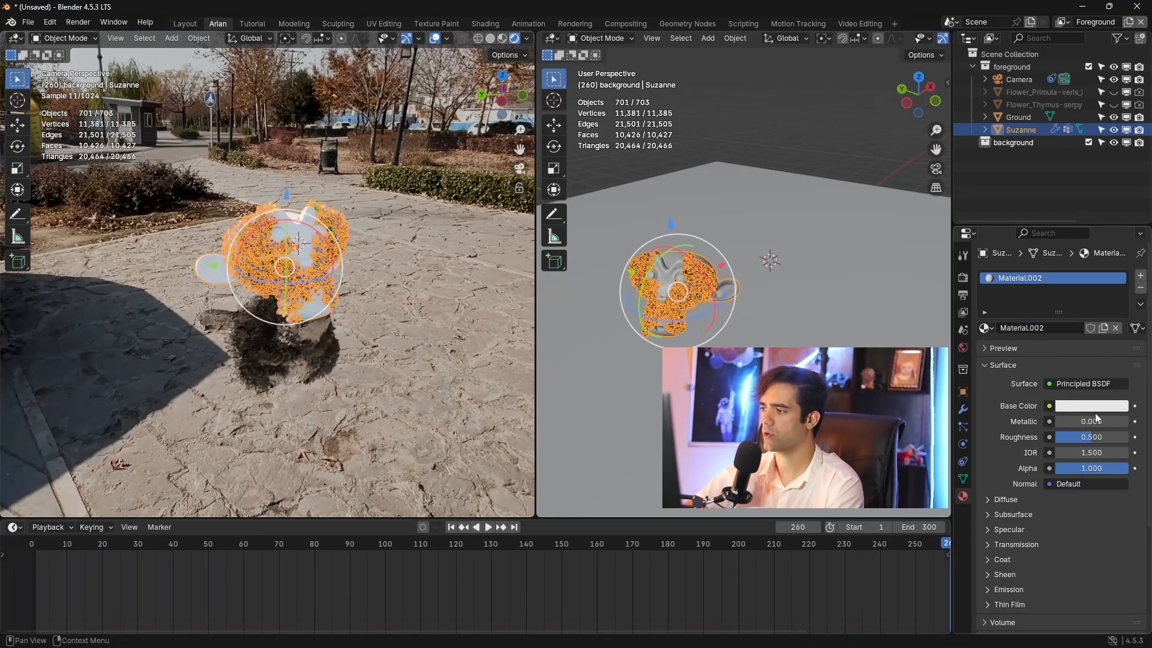
pyautogui.click(1086, 383)
pyautogui.click(840, 94)
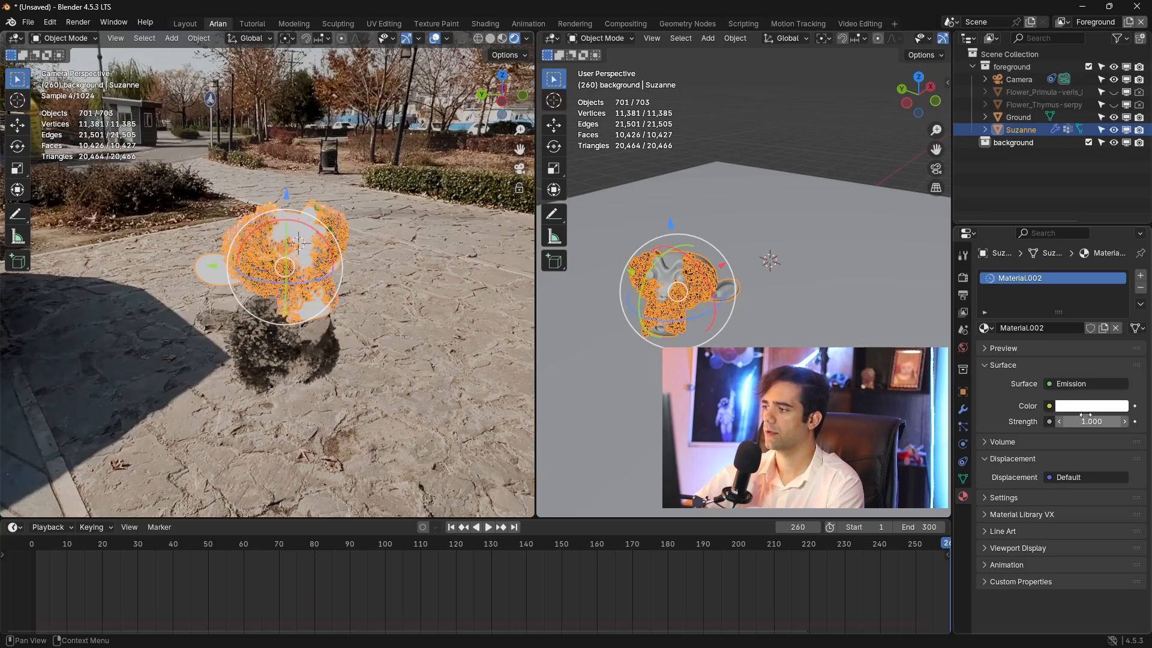
pyautogui.click(1086, 422)
pyautogui.write('35')
pyautogui.press('Return')
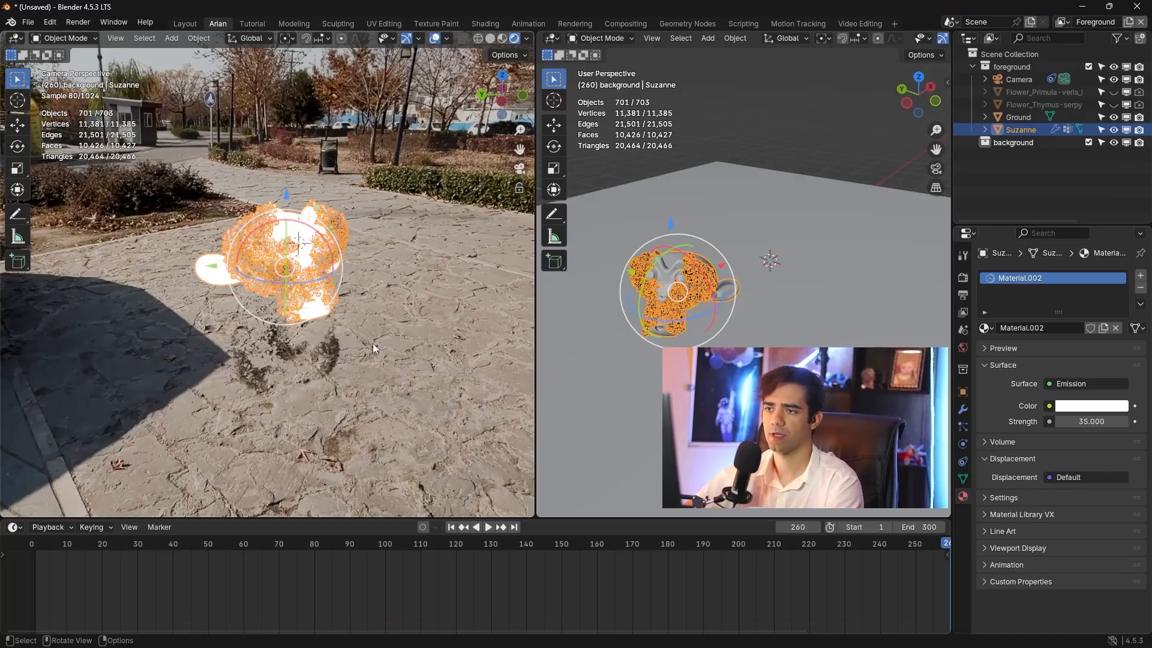
# - Render frame 260 with the glowing Suzanne, inspect her reflection on the ground and close the render window
pyautogui.click(77, 22)
pyautogui.click(96, 35)
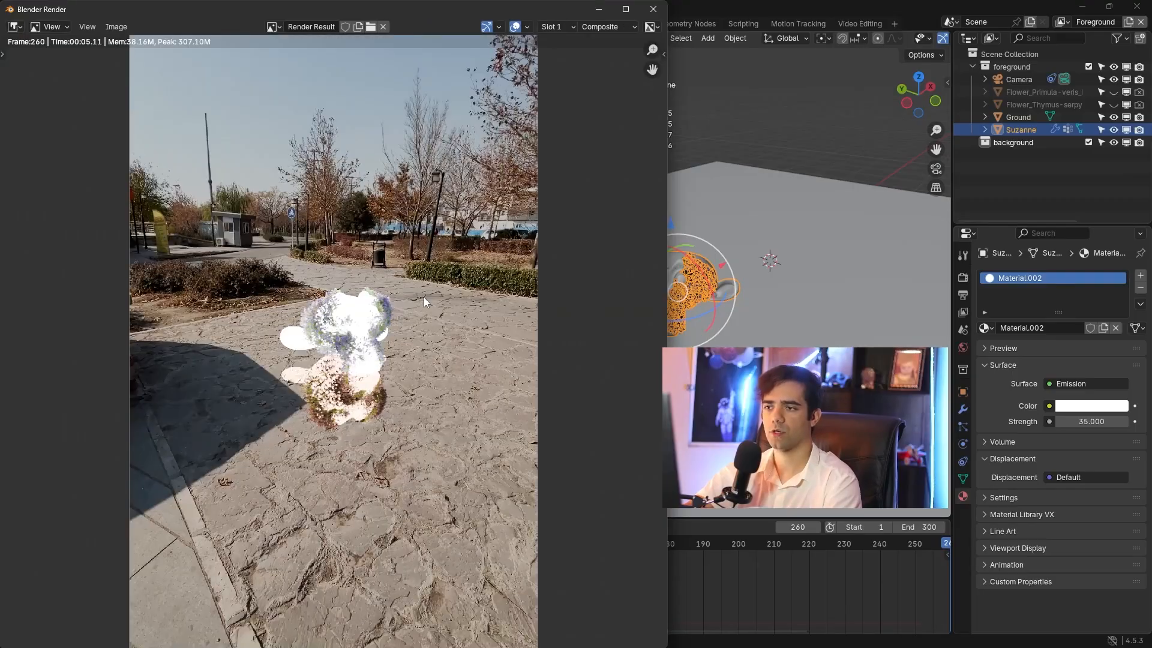
pyautogui.scroll(2, 423, 297)
pyautogui.scroll(-2, 420, 364)
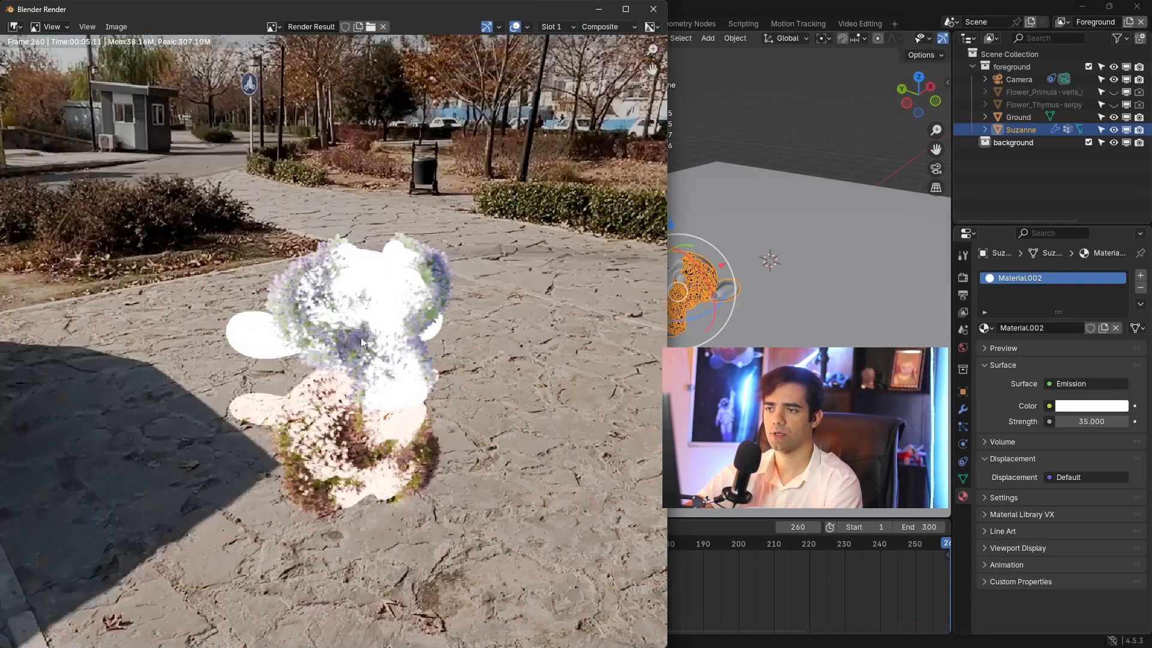
pyautogui.click(653, 9)
# - In the compositor, insert a Glare node between the Render Layers Image output and Alpha Over's second Image input, below Multiply
pyautogui.click(625, 23)
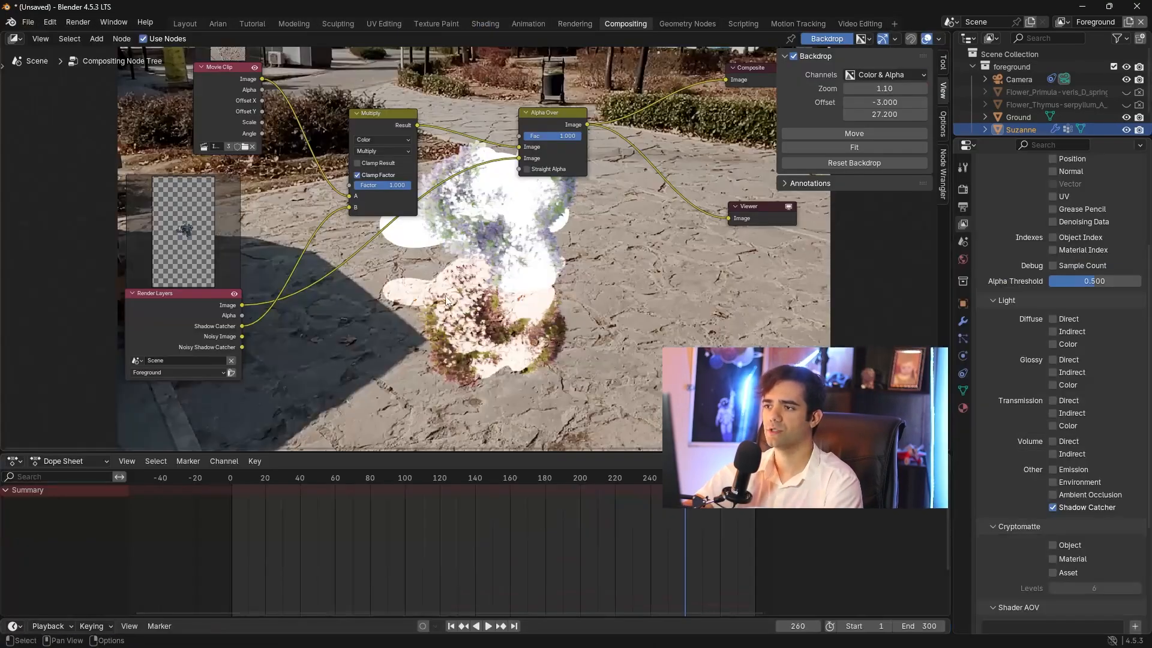
pyautogui.hotkey('shift', 'a')
pyautogui.click(561, 241)
pyautogui.write('glare')
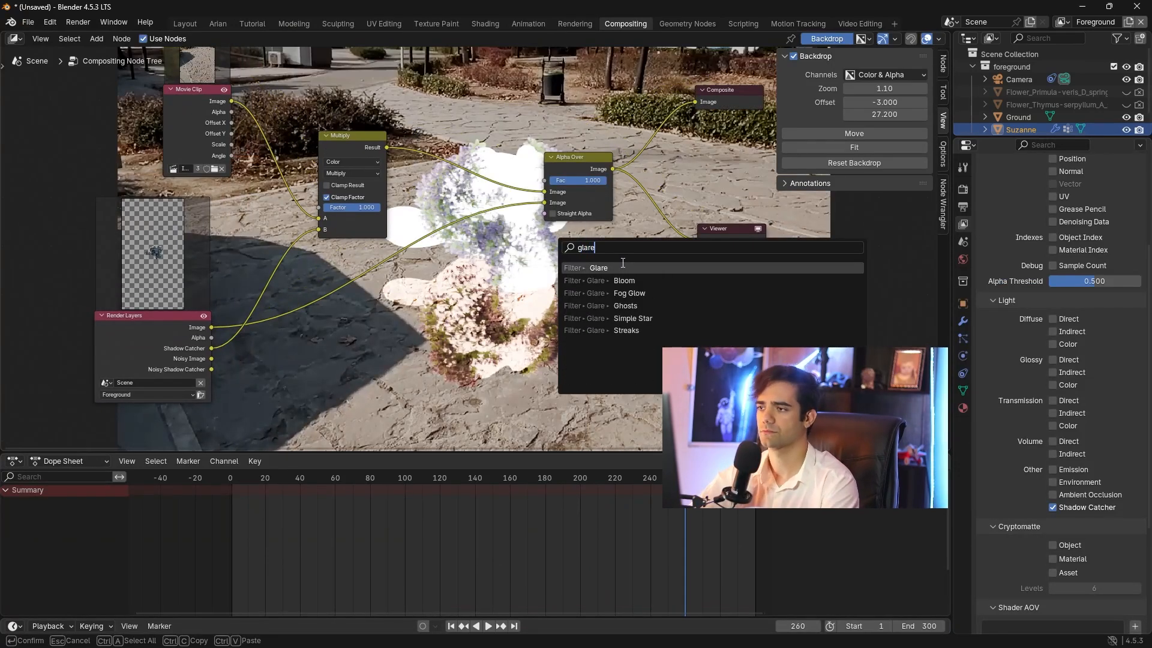
pyautogui.click(623, 264)
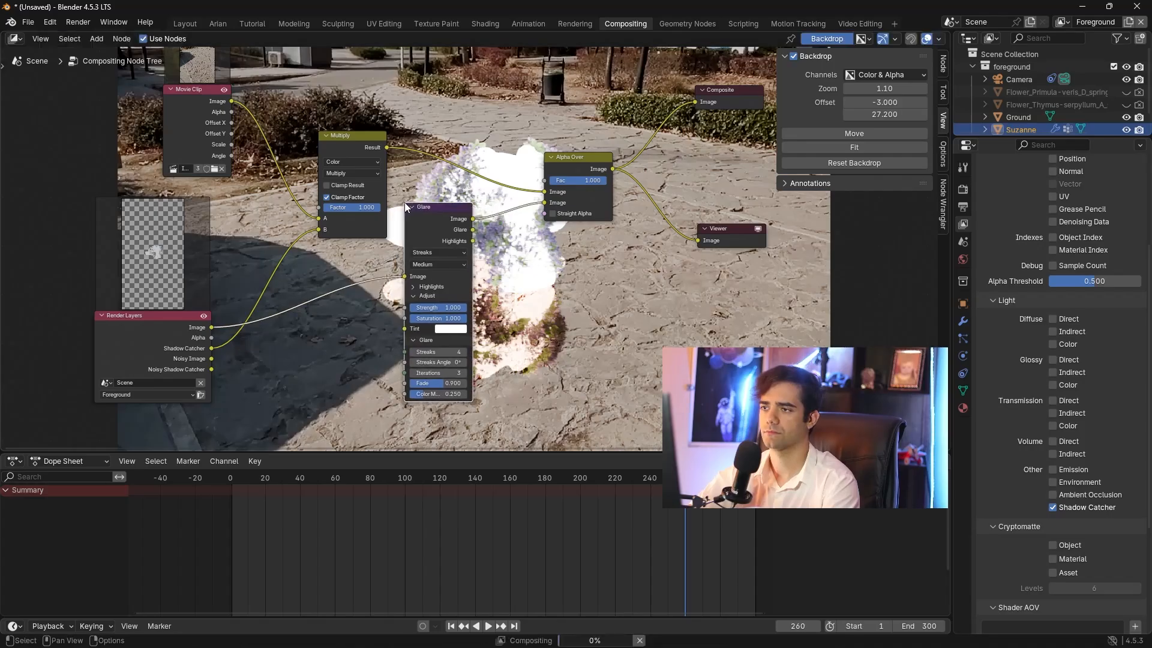
pyautogui.click(367, 276)
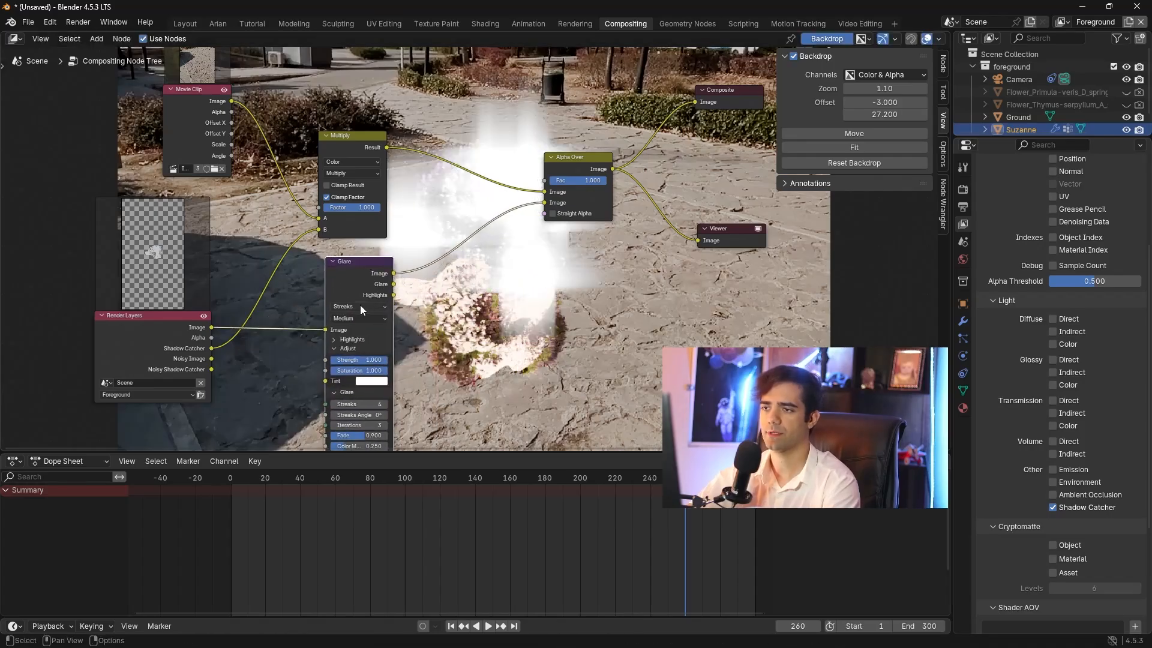
# - Switch the Glare node to Bloom and insert a duplicate of it between the Shadow Catcher output and Multiply's B input
pyautogui.click(359, 305)
pyautogui.click(354, 330)
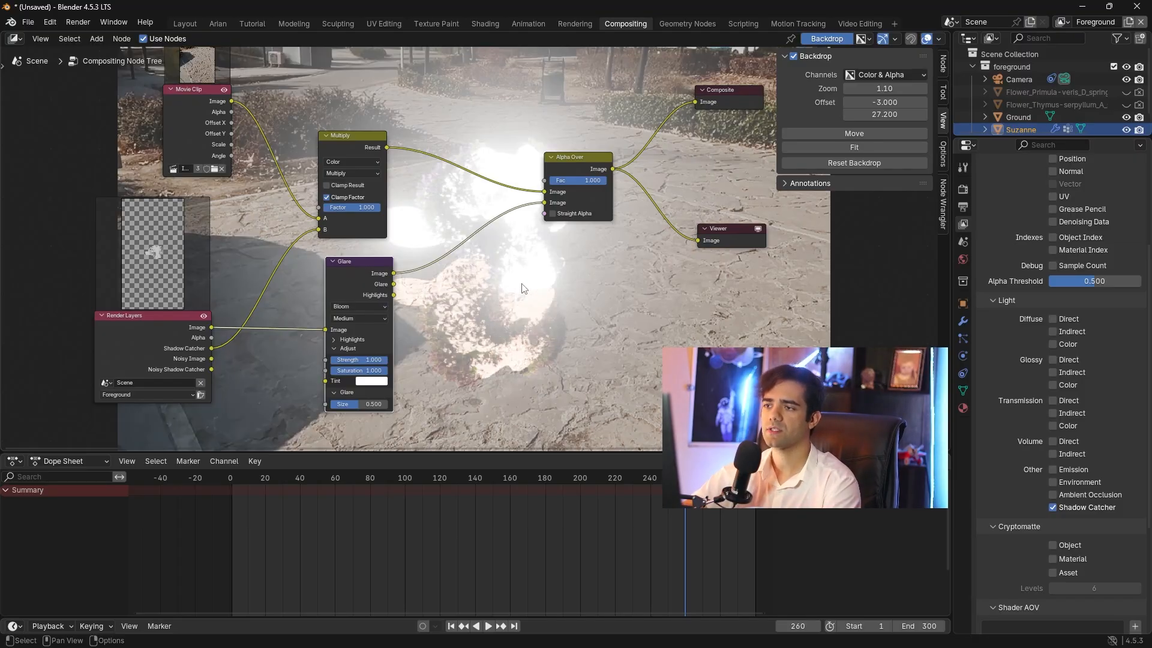
pyautogui.hotkey('shift', 'd')
pyautogui.click(277, 208)
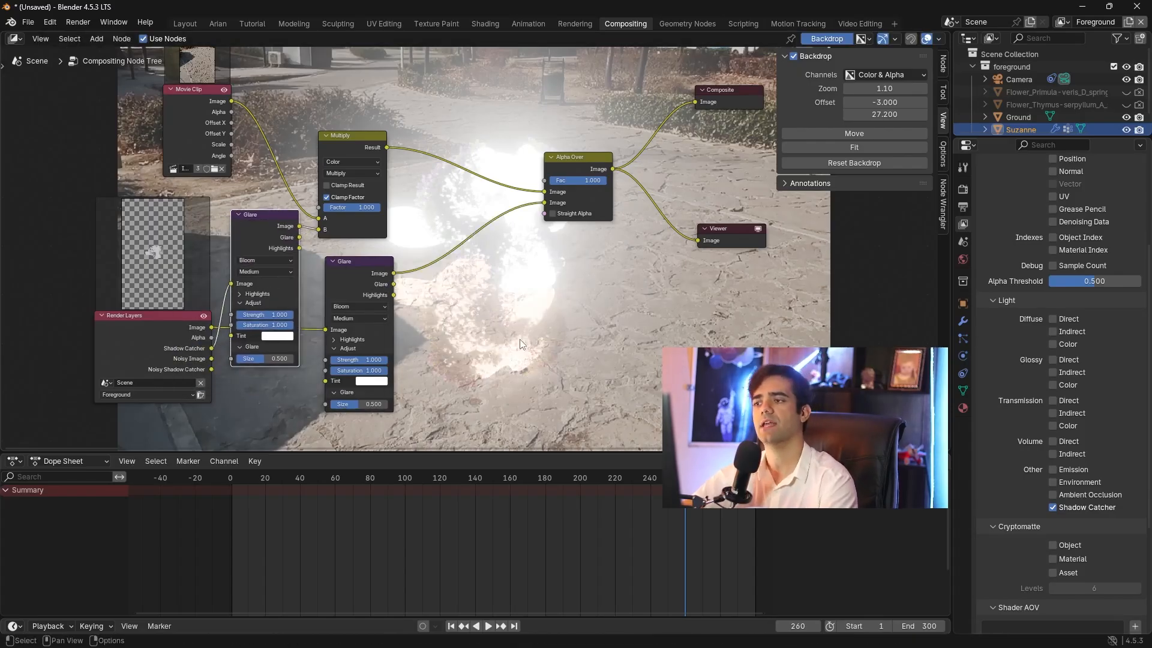
pyautogui.moveTo(616, 341); pyautogui.dragTo(469, 252, button='middle')
pyautogui.scroll(-1, 476, 277)
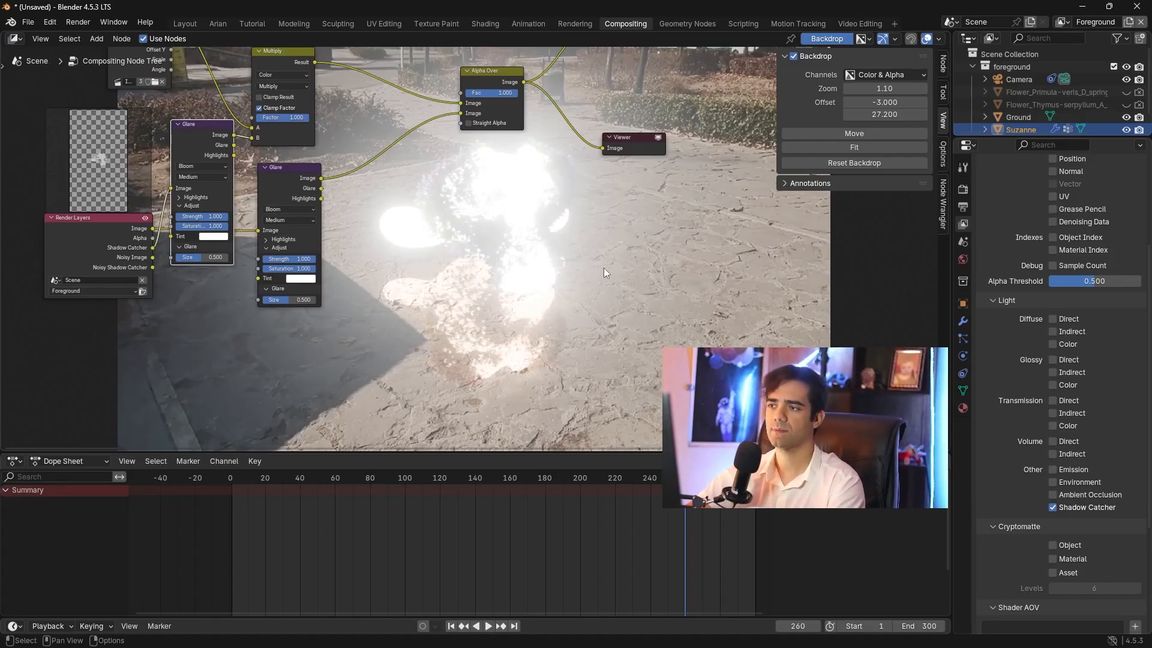
pyautogui.press('Home')
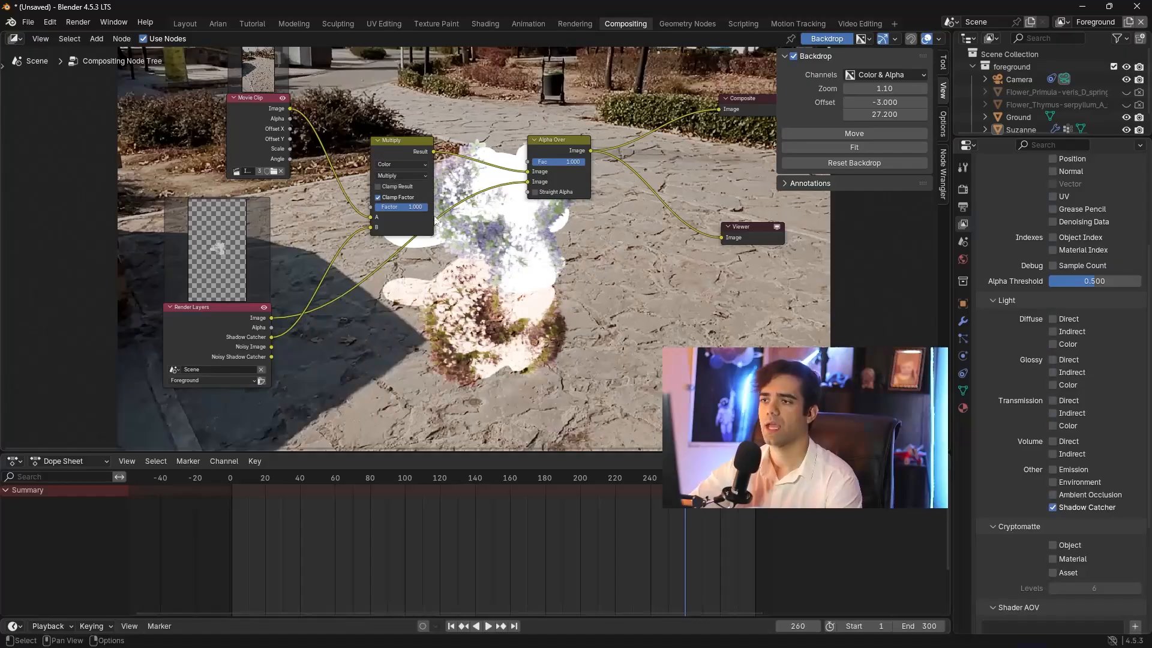
# - Delete the Multiply node, connect the Movie Clip Image directly to Alpha Over's first Image input and tidy the node layout
pyautogui.click(401, 146)
pyautogui.press('x')
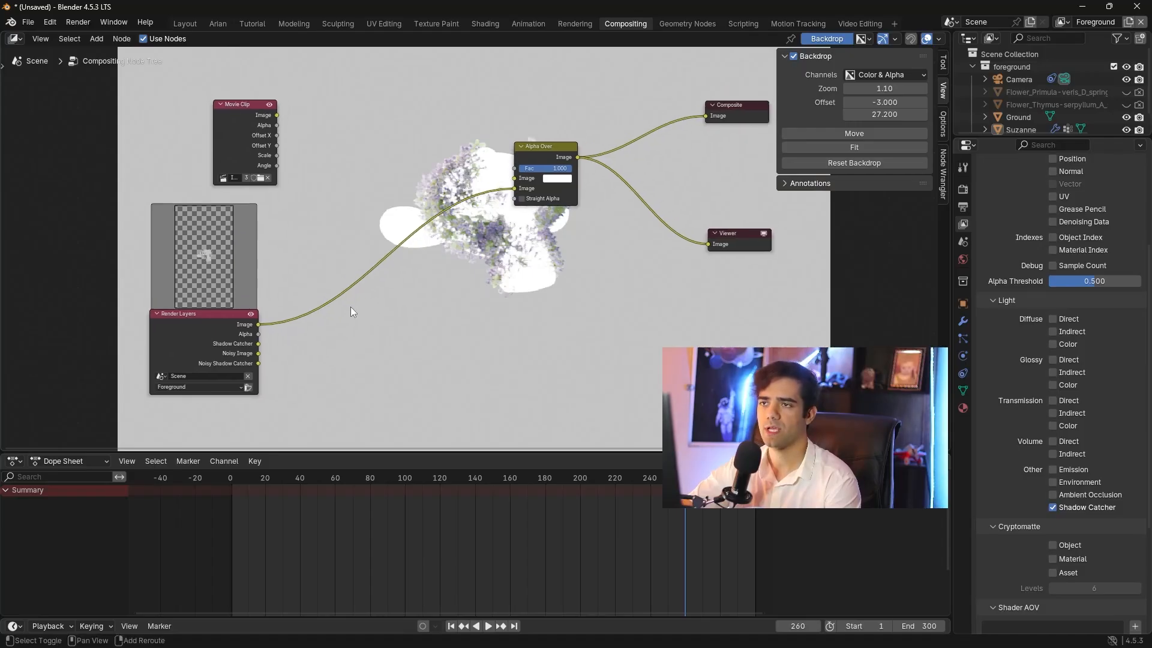
pyautogui.moveTo(278, 116); pyautogui.dragTo(515, 178)
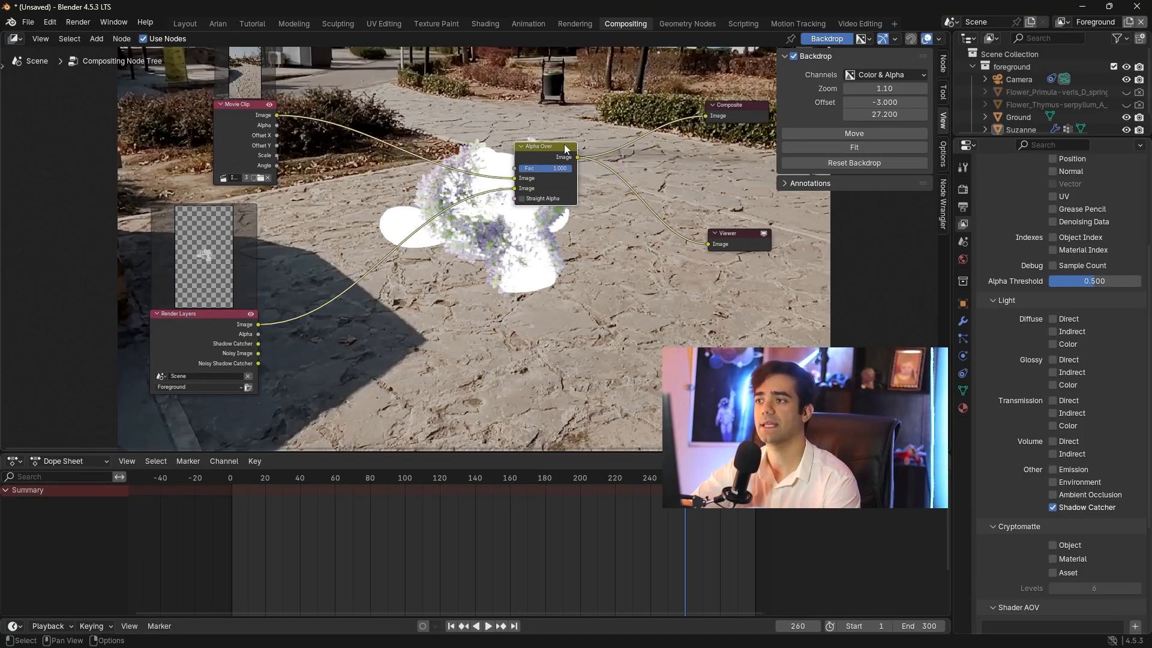
pyautogui.moveTo(564, 145); pyautogui.dragTo(486, 112)
pyautogui.moveTo(733, 60); pyautogui.dragTo(703, 251)
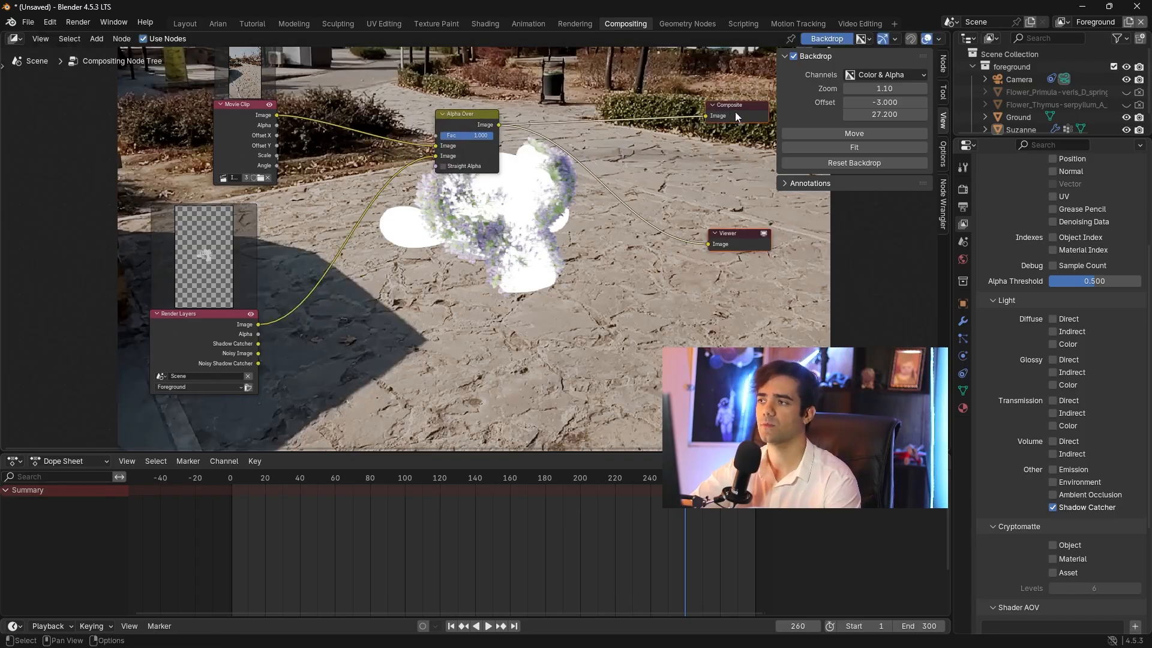
pyautogui.moveTo(735, 110); pyautogui.dragTo(645, 73)
pyautogui.keyDown('shift'); pyautogui.moveTo(505, 259); pyautogui.dragTo(503, 228, button='middle'); pyautogui.keyUp('shift')
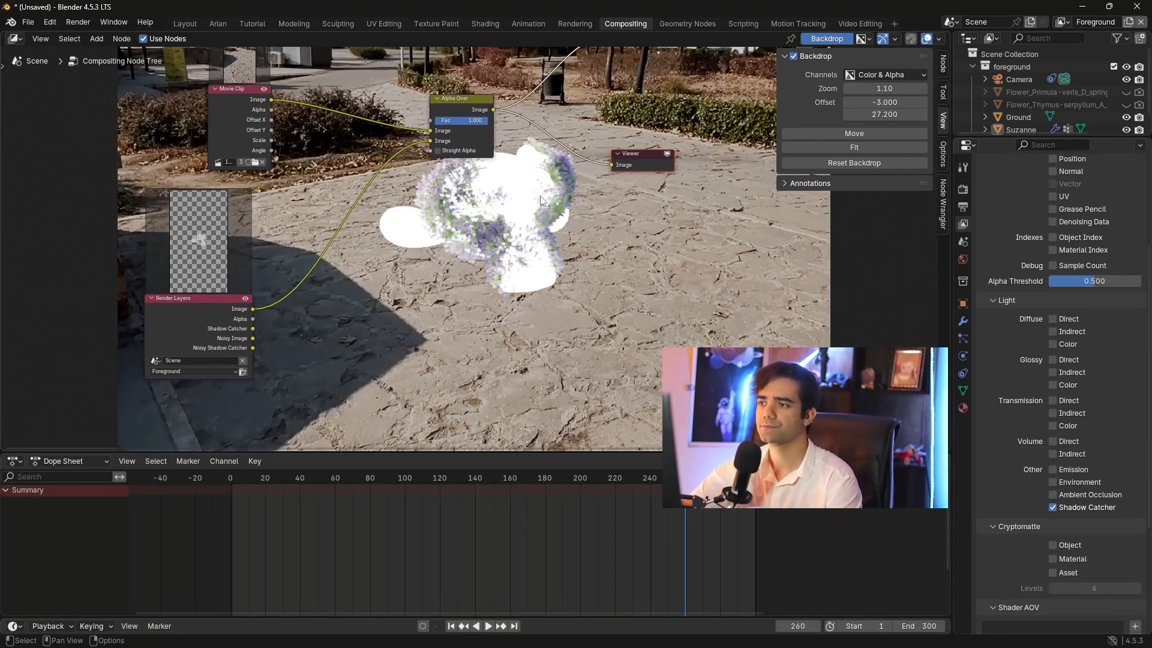
# - Render frame 260 with Suzanne composited directly over the footage, then close the render window and inspect the Render Layers outputs
pyautogui.click(78, 22)
pyautogui.click(96, 36)
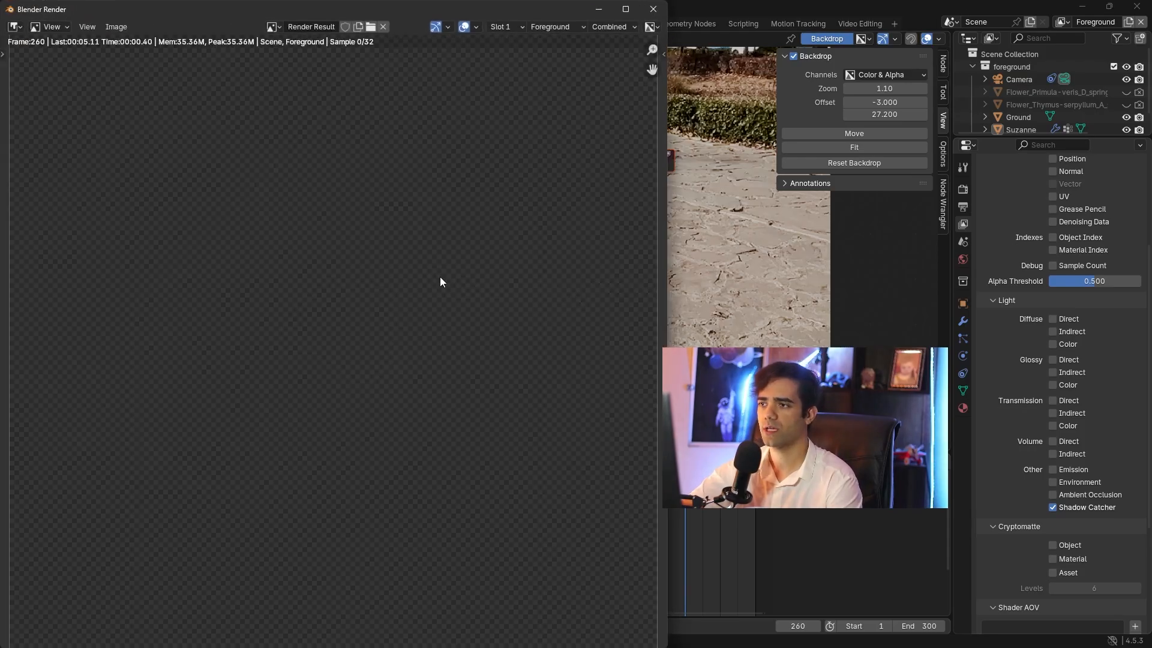
pyautogui.scroll(1, 440, 276)
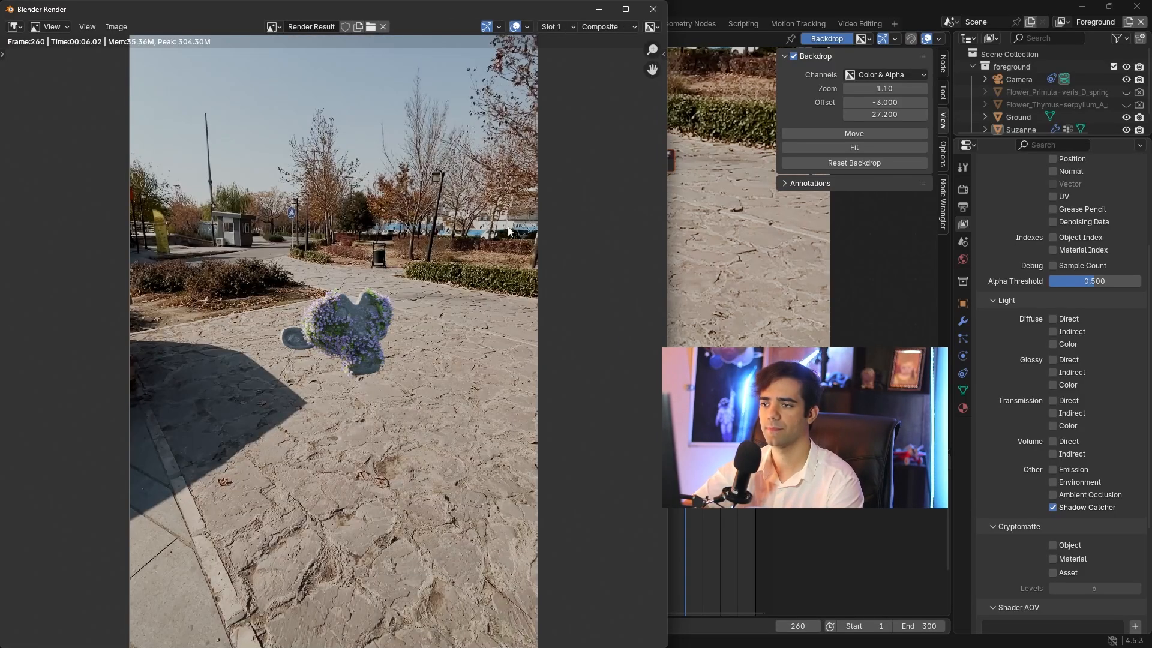
pyautogui.click(653, 9)
pyautogui.keyDown('shift'); pyautogui.moveTo(386, 285); pyautogui.dragTo(400, 289); pyautogui.keyUp('shift')
pyautogui.keyDown('shift'); pyautogui.moveTo(401, 289); pyautogui.dragTo(435, 266, button='middle'); pyautogui.keyUp('shift')
pyautogui.scroll(2, 390, 312)
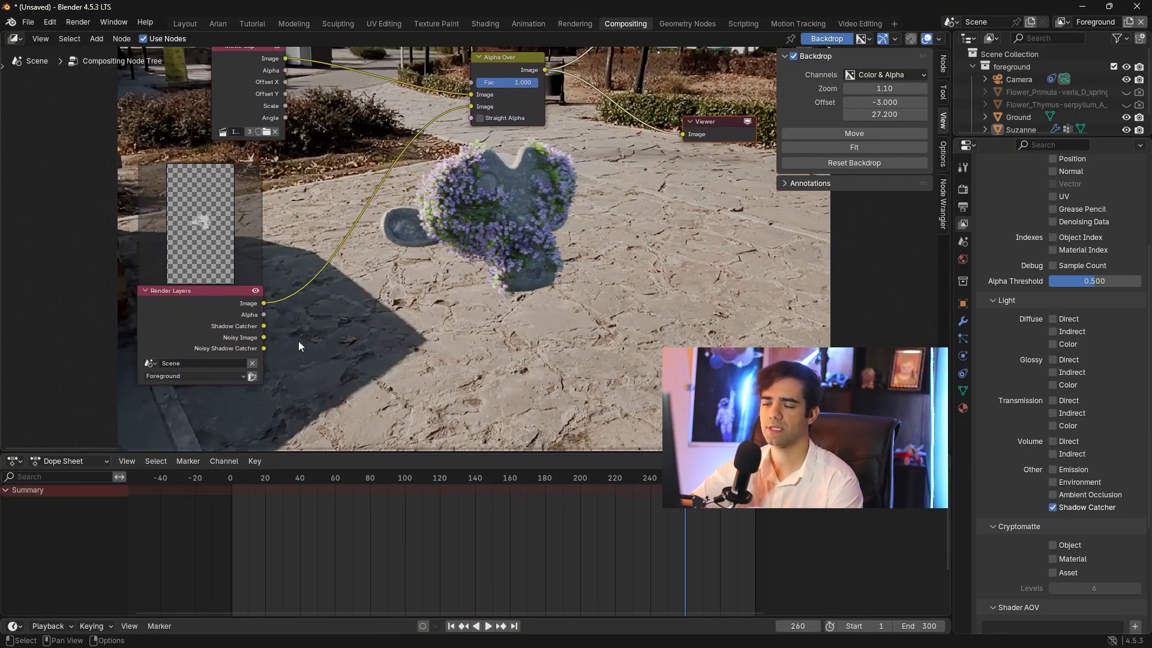
# - Disable the Foreground layer's Shadow Catcher pass, render frame 260 for comparison and close the render window
pyautogui.click(1053, 507)
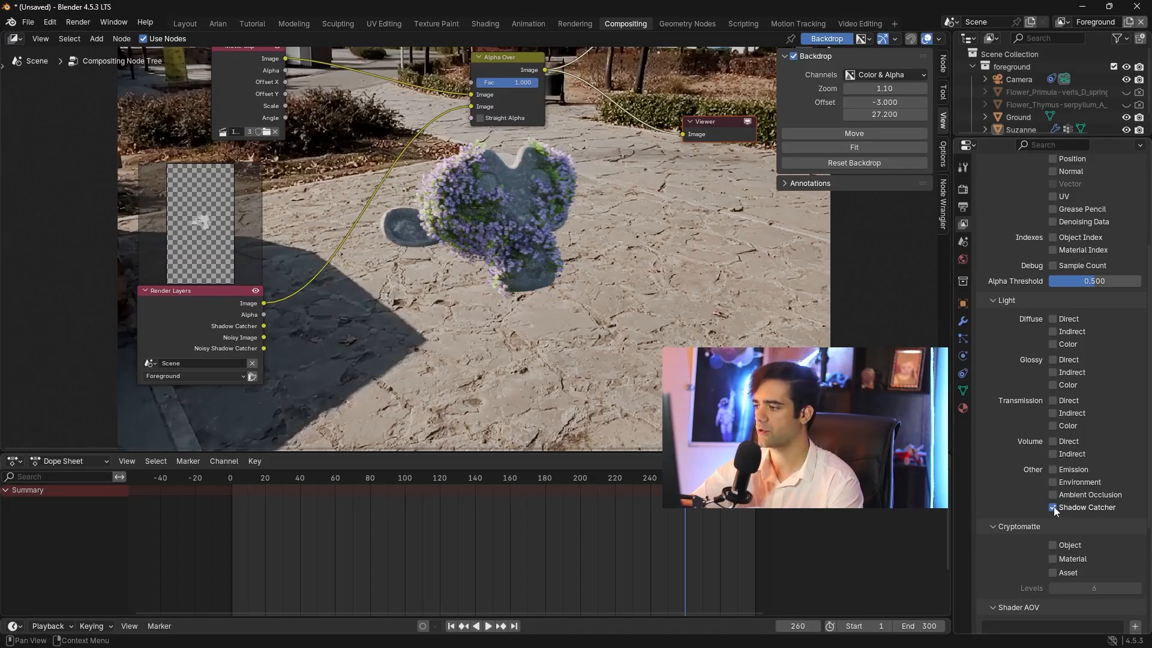
pyautogui.press('F12')
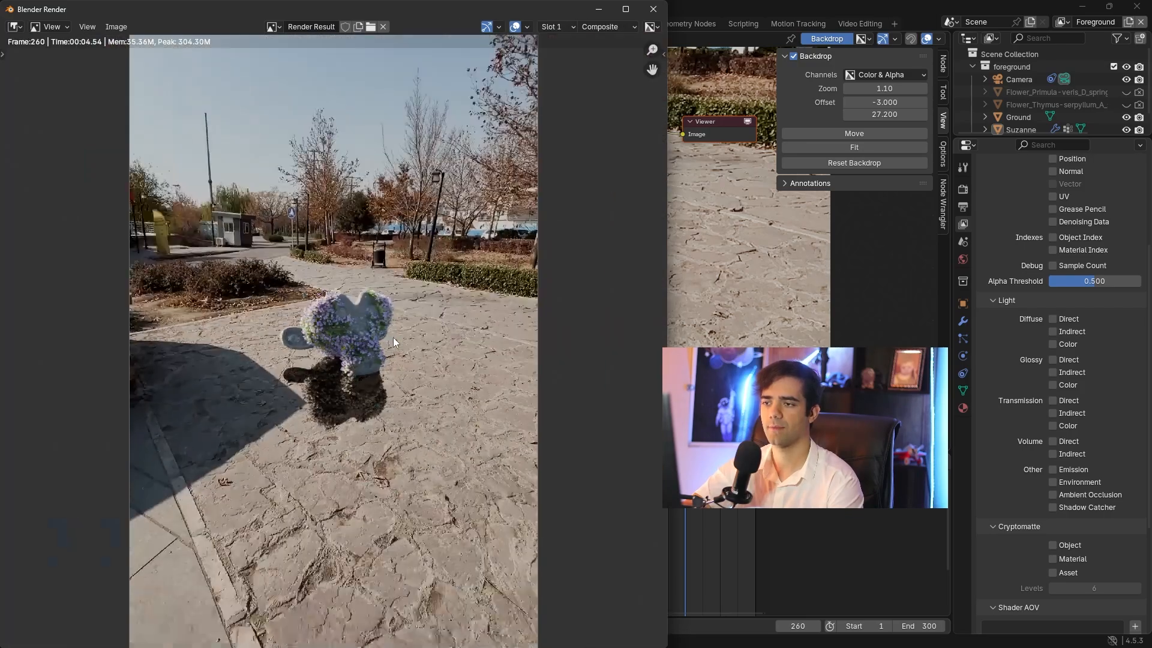
pyautogui.click(653, 9)
# - In the Arian workspace, set the Ground material's Metallic to 0 and Roughness to 0.5, and deselect the plane
pyautogui.click(195, 24)
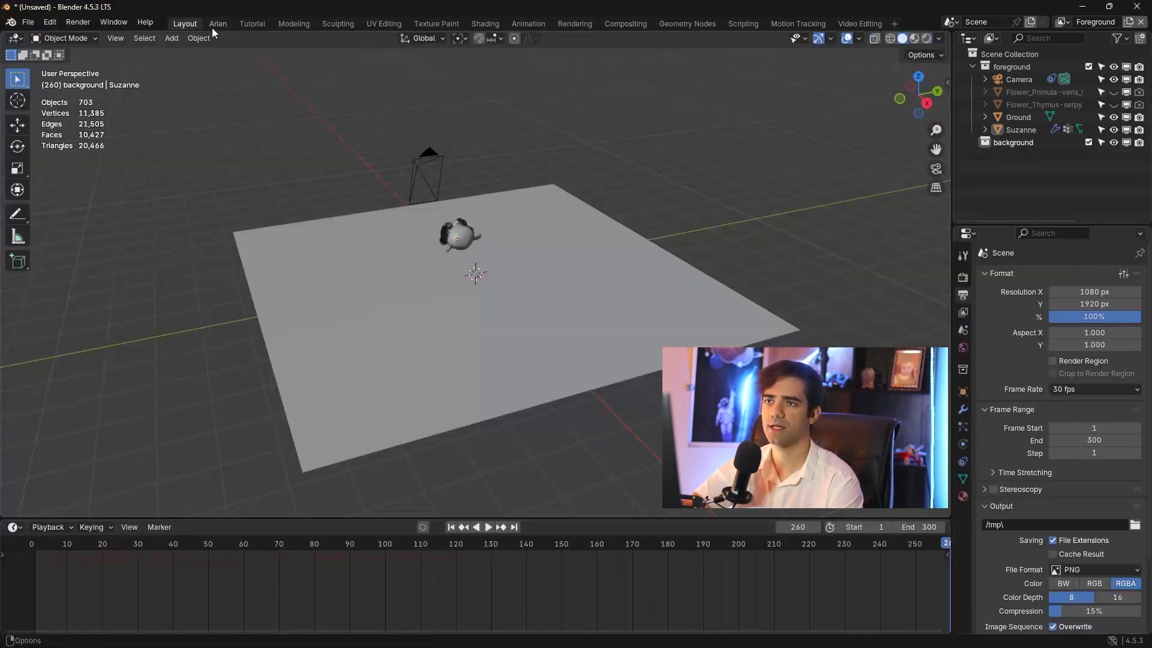
pyautogui.click(216, 24)
pyautogui.click(372, 316)
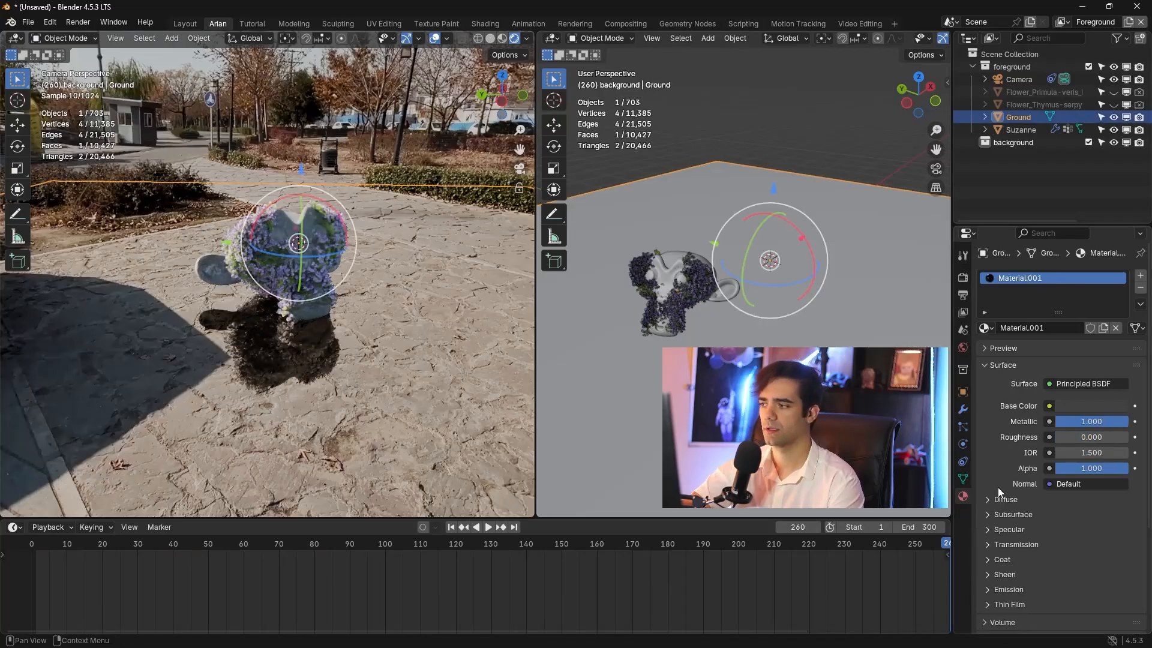
pyautogui.click(1099, 424)
pyautogui.write('0')
pyautogui.press('Return')
pyautogui.click(1098, 436)
pyautogui.write('.')
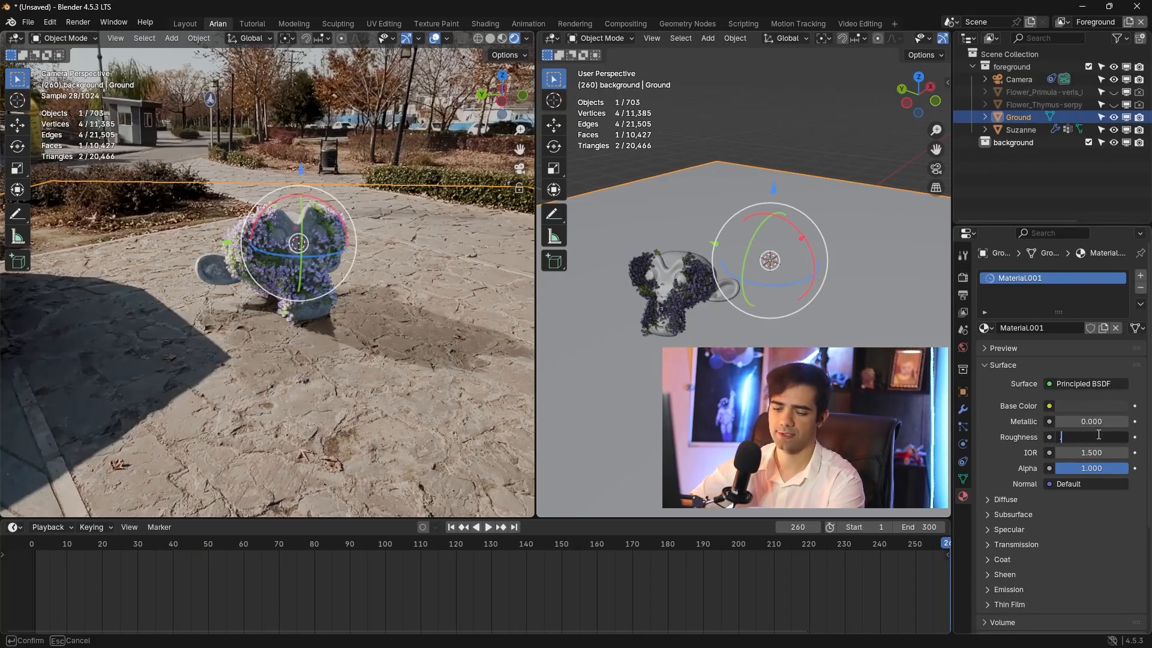
pyautogui.write('5')
pyautogui.press('Return')
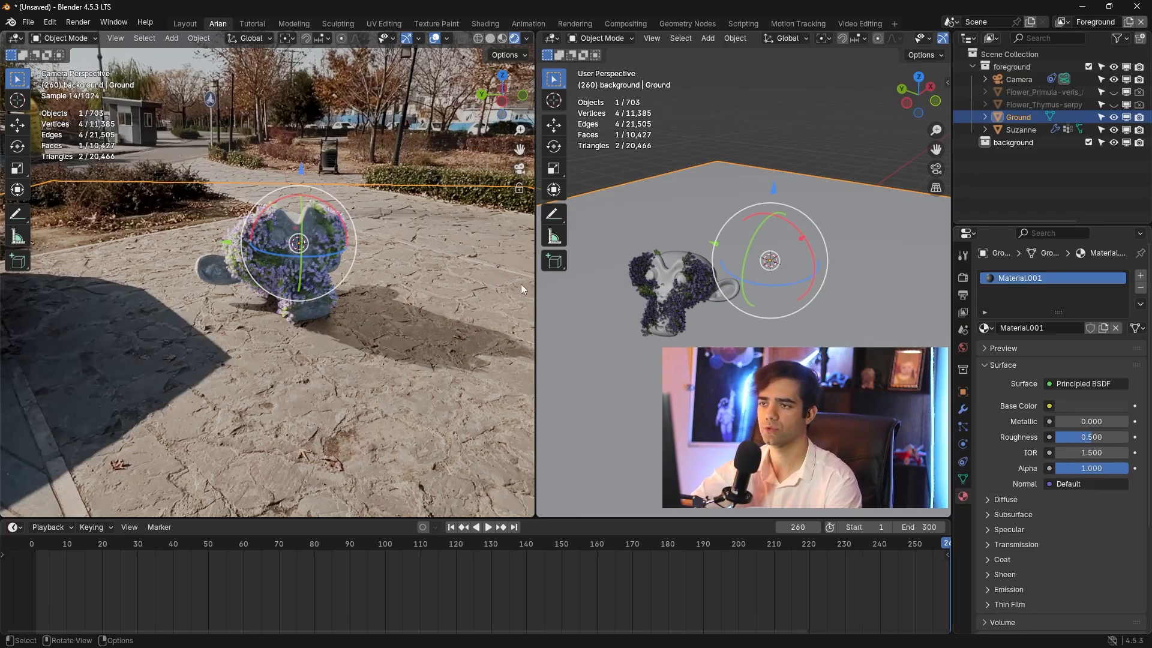
pyautogui.hotkey('alt', 'a')
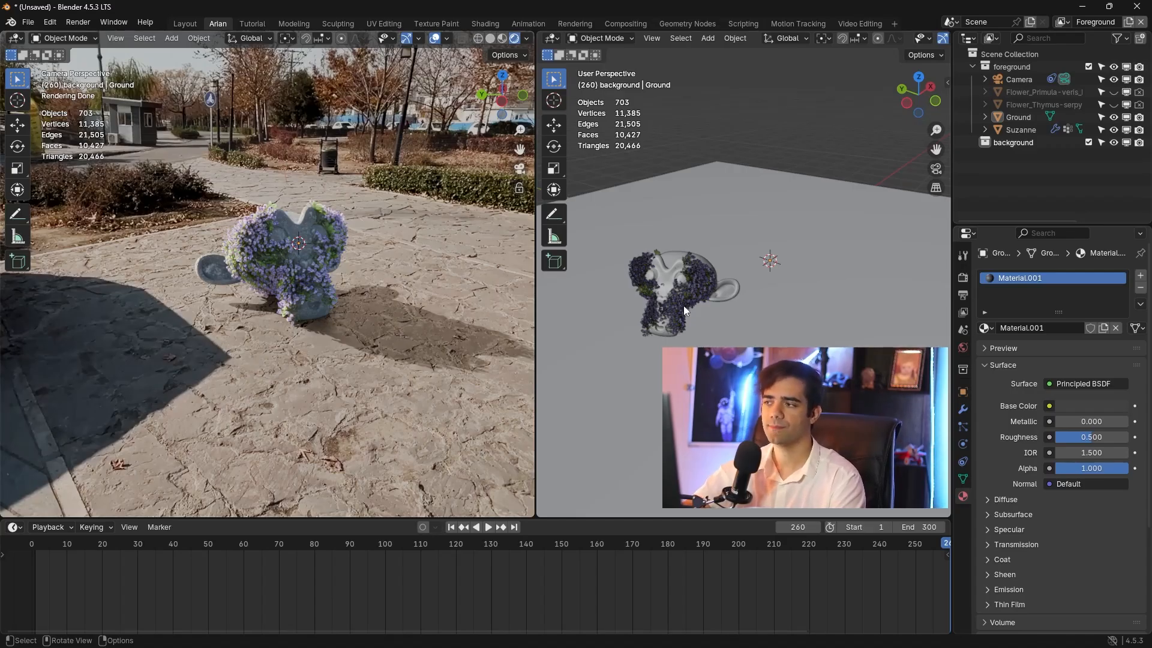
# - Enable the Foreground layer's Ambient Occlusion and Shadow Catcher passes plus the Object, Material and Asset Cryptomatte passes
pyautogui.click(964, 313)
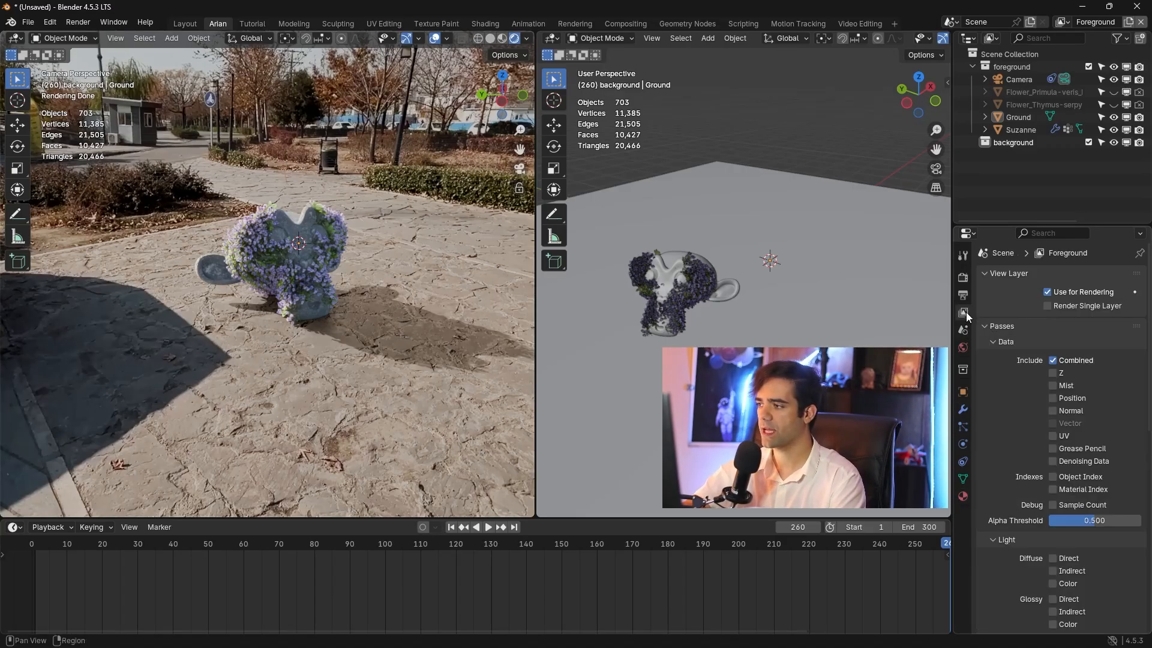
pyautogui.scroll(-10, 1005, 400)
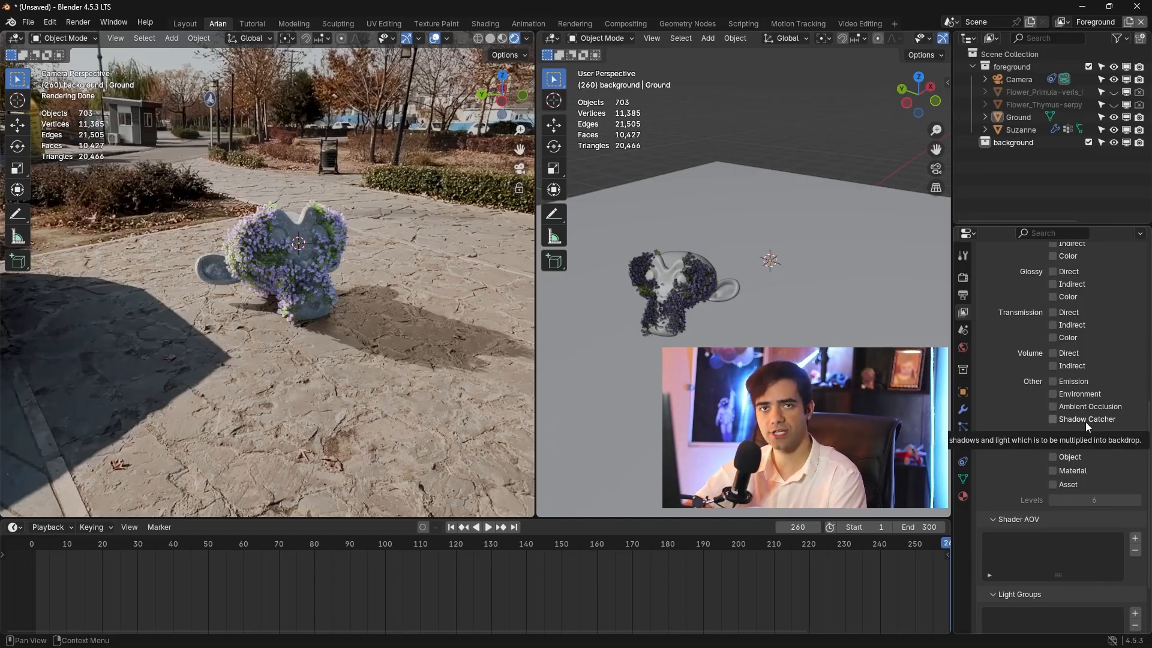
pyautogui.click(1057, 419)
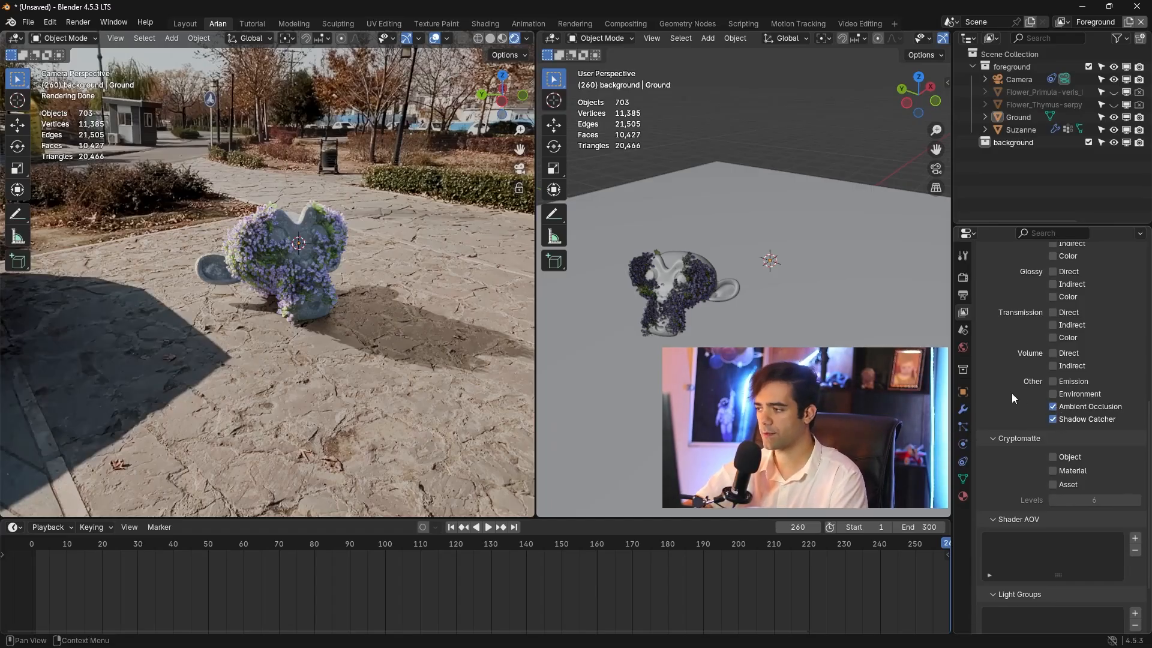
pyautogui.click(1052, 457)
pyautogui.click(1053, 471)
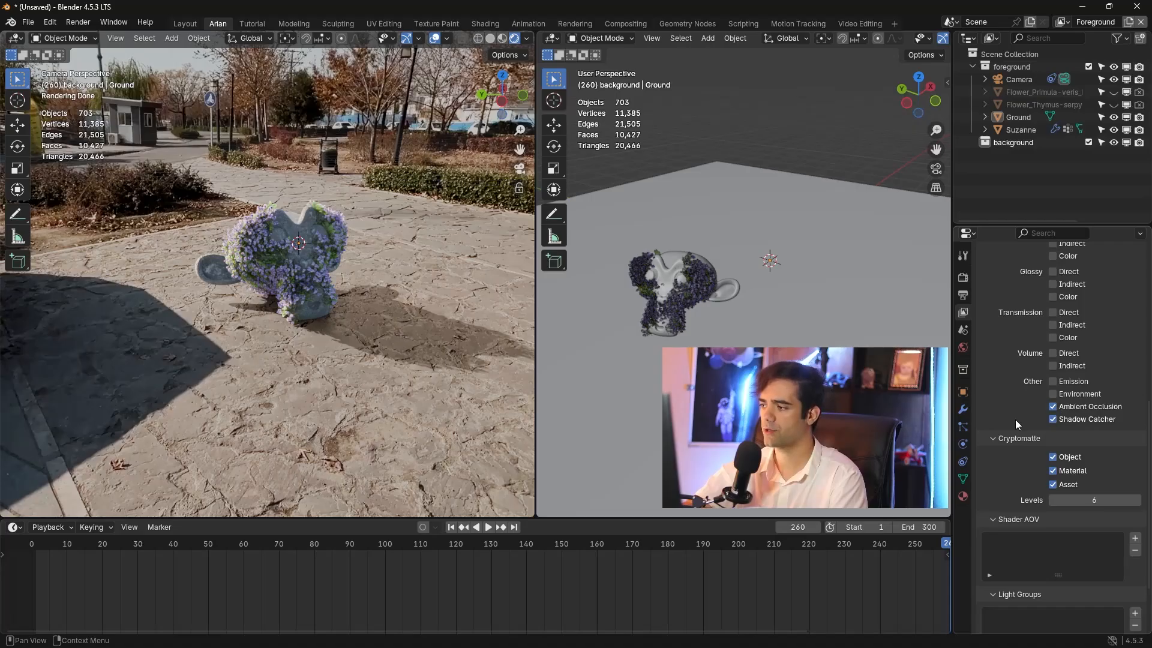
pyautogui.scroll(8, 1015, 419)
pyautogui.scroll(5, 1015, 419)
pyautogui.click(963, 277)
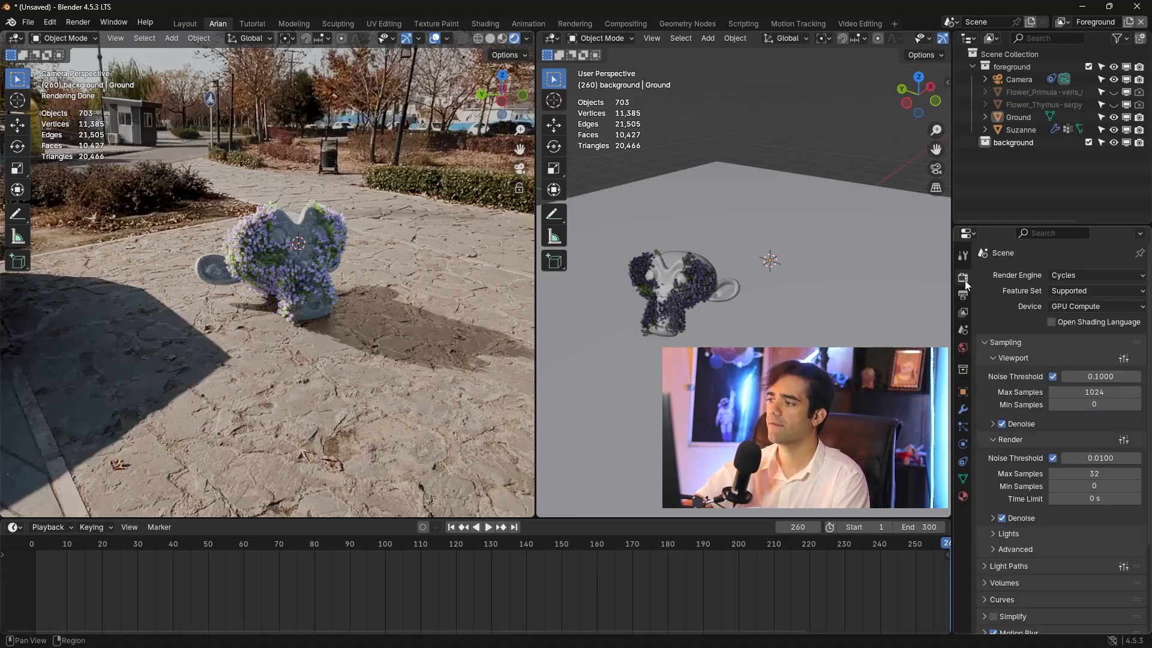
pyautogui.scroll(-5, 1033, 396)
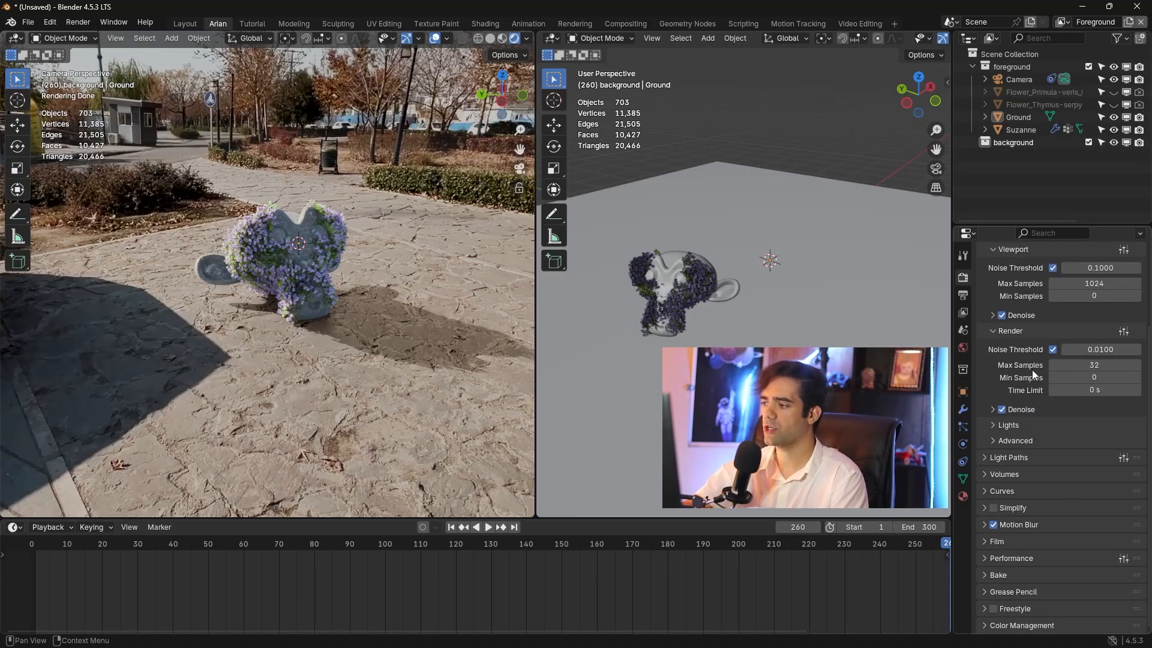
pyautogui.scroll(5, 1033, 371)
pyautogui.click(963, 312)
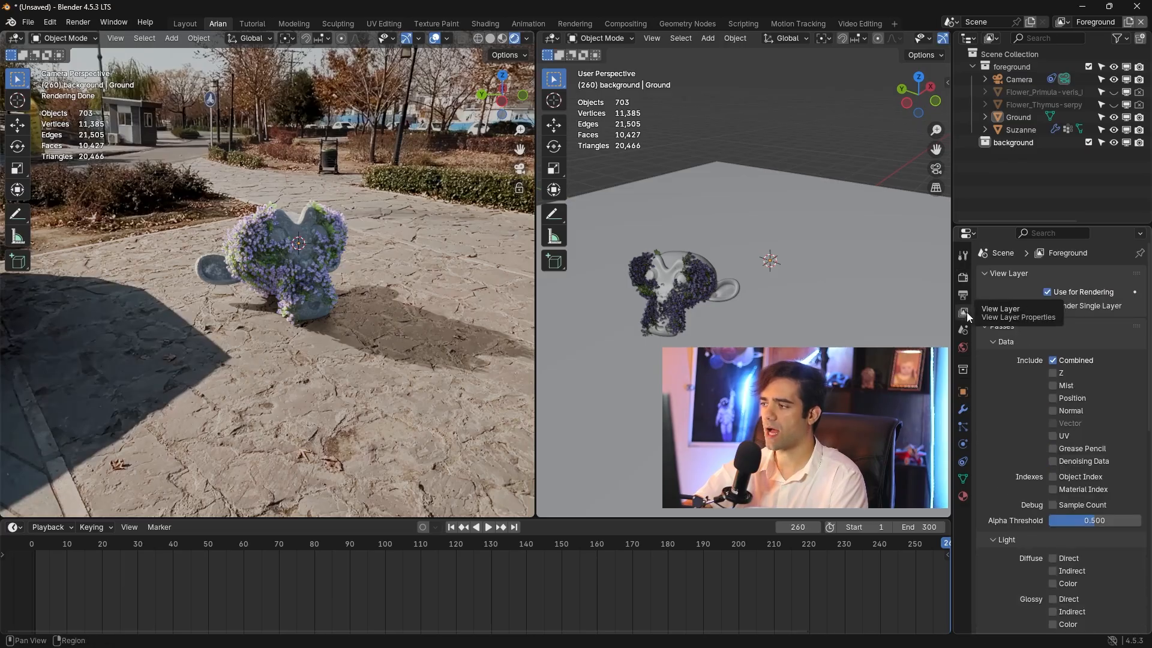
# - Set the render output's file format to OpenEXR MultiLayer
pyautogui.click(963, 294)
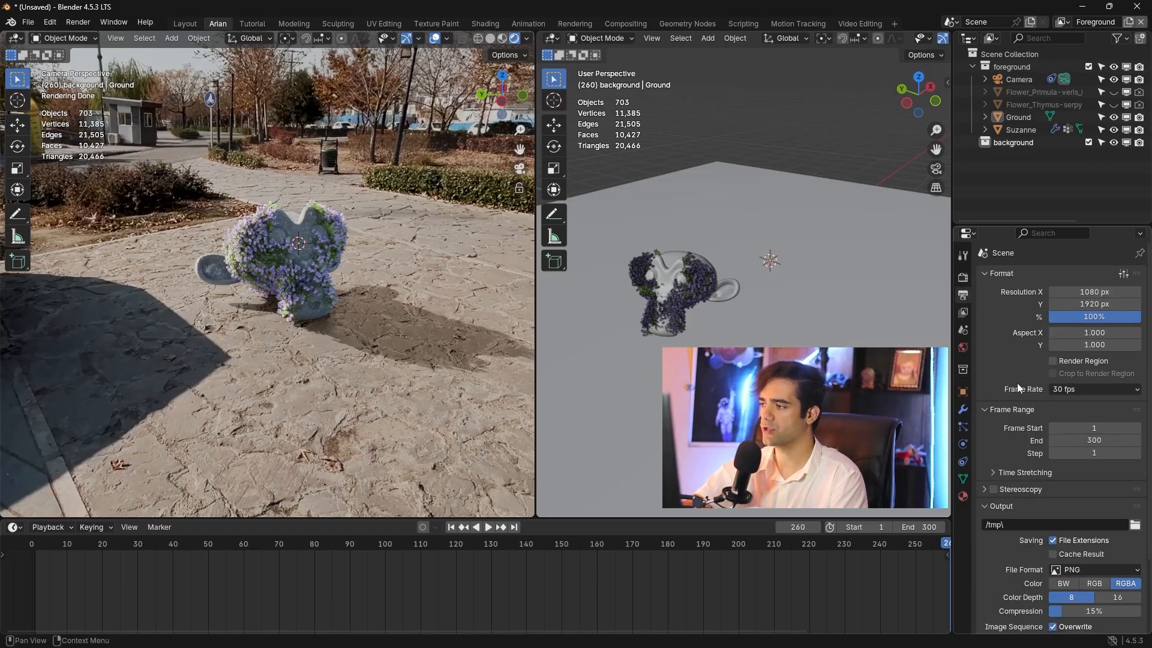
pyautogui.scroll(-2, 1010, 368)
pyautogui.scroll(-2, 1017, 352)
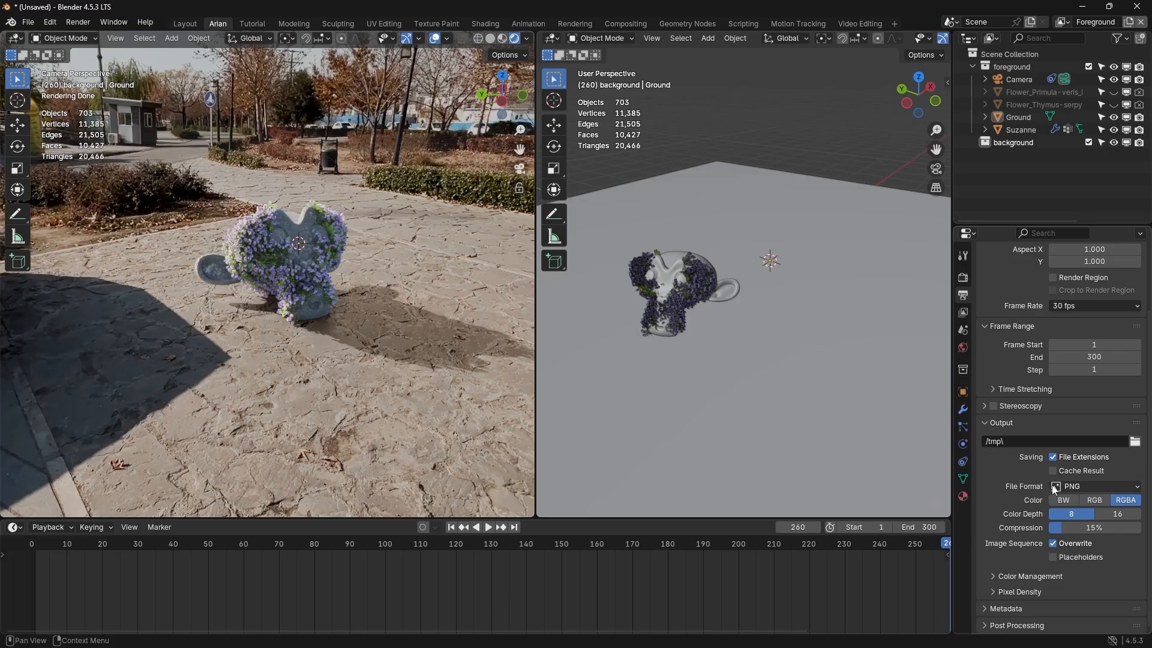
pyautogui.click(1081, 484)
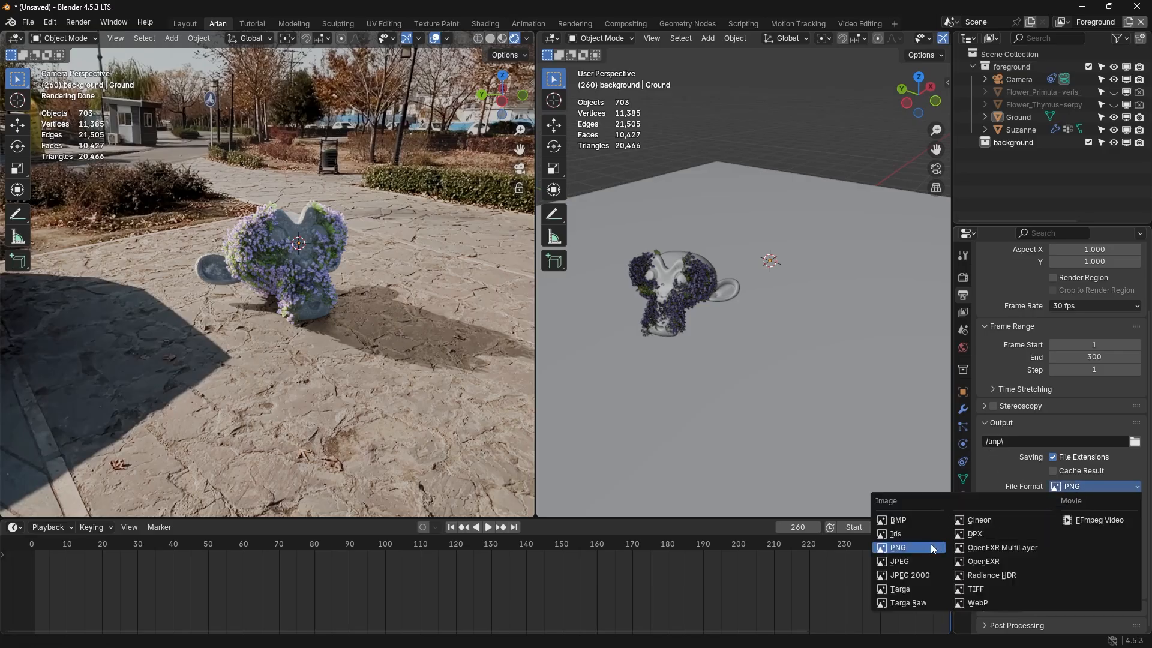
pyautogui.click(1025, 549)
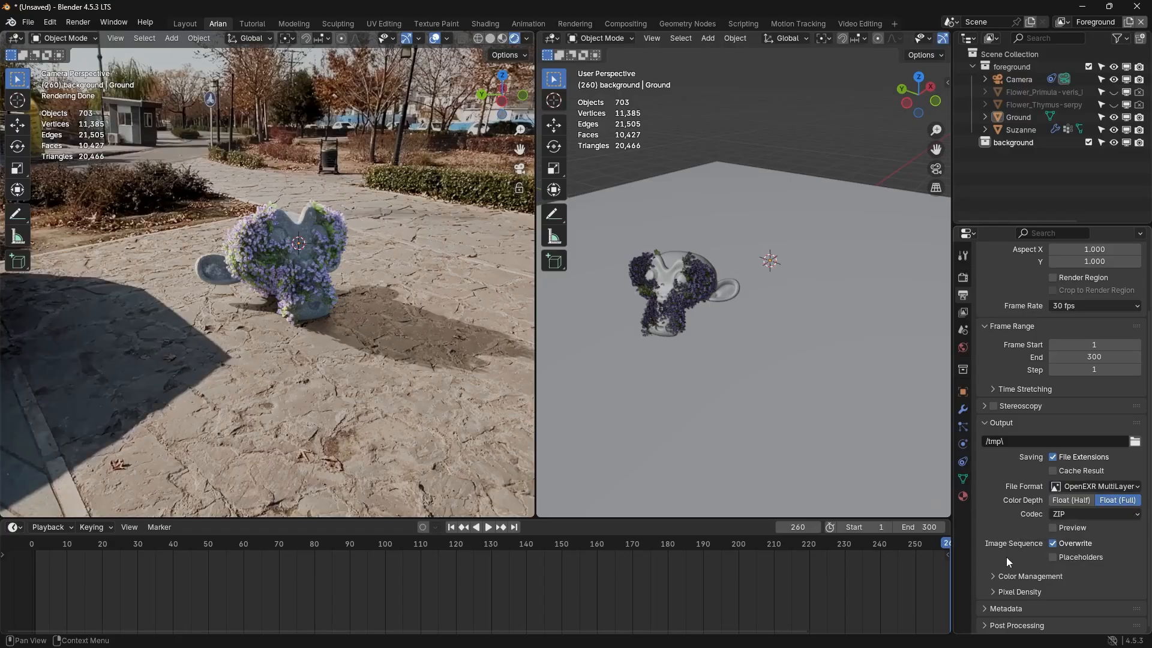
# - Override the scene color management for the output and set its color space to sRGB
pyautogui.click(1011, 576)
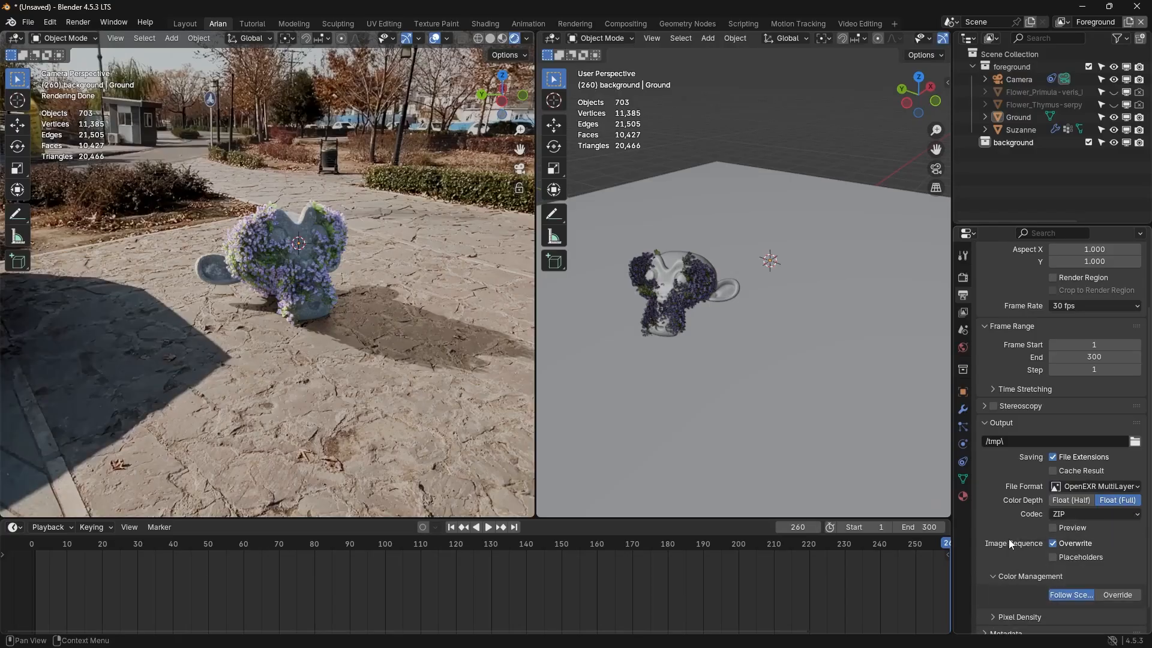
pyautogui.scroll(-1, 1009, 538)
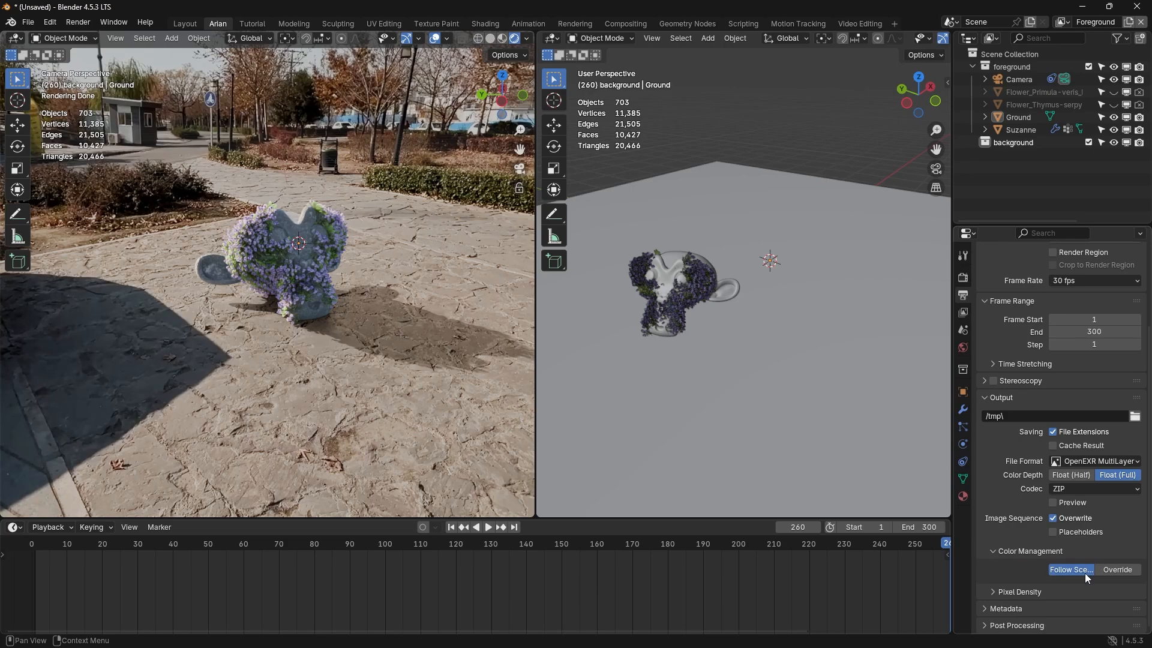
pyautogui.moveTo(953, 493); pyautogui.dragTo(901, 486)
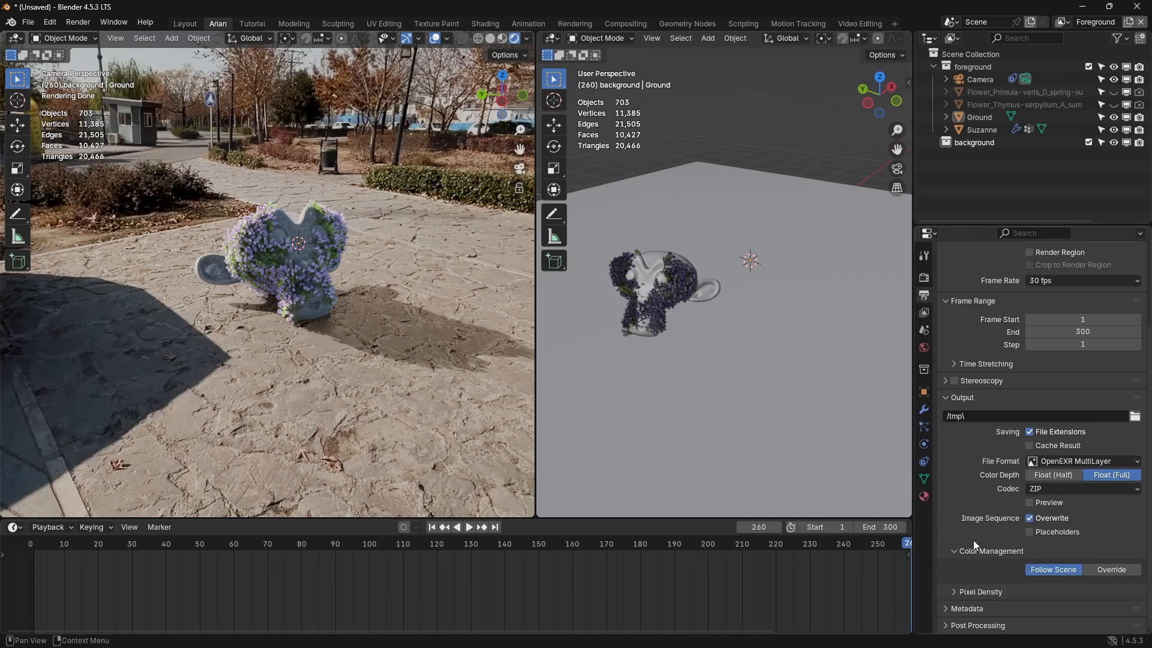
pyautogui.click(1122, 575)
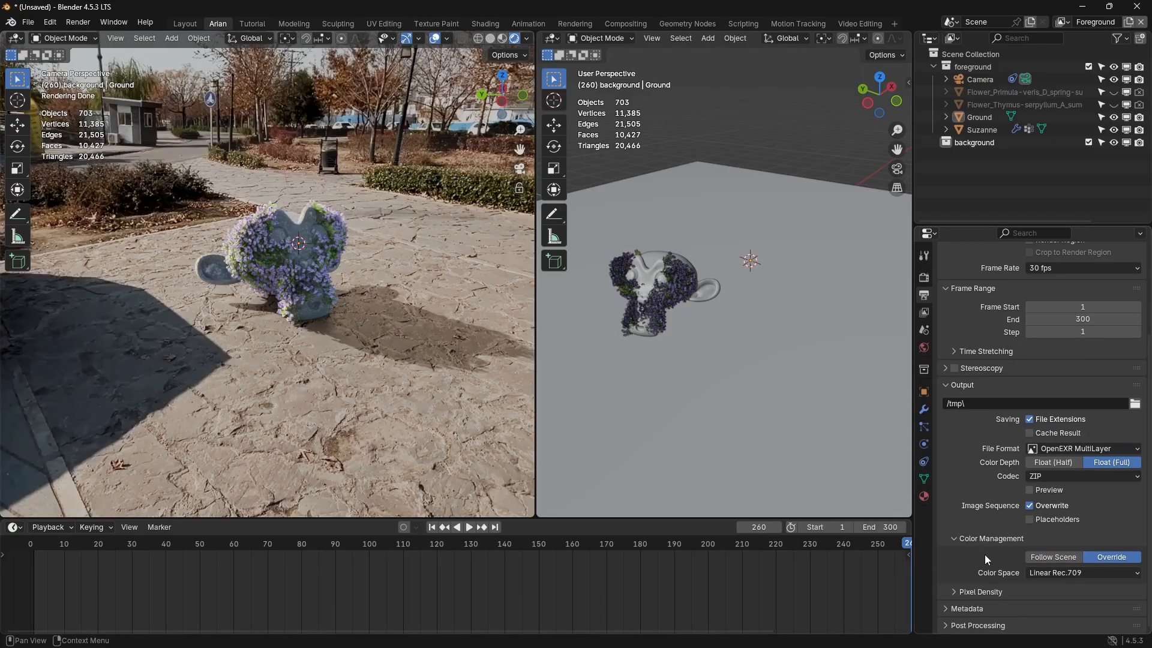
pyautogui.click(1064, 573)
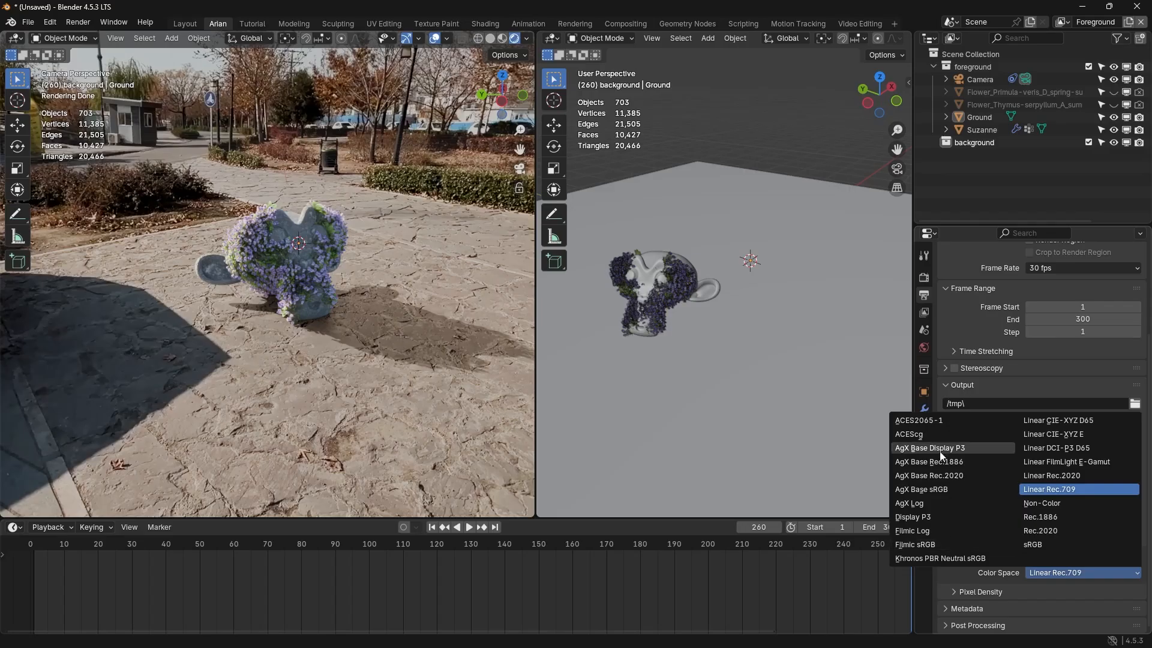
pyautogui.click(1033, 544)
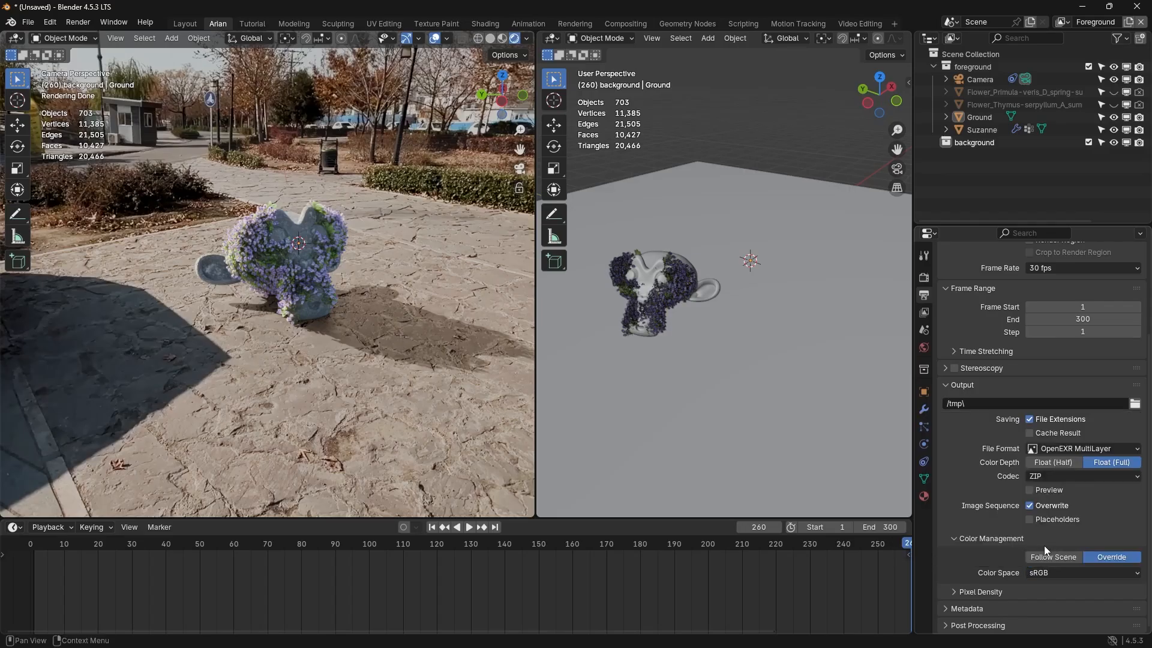
# - Set the render output path to the E:\Animation\OpenEXR\ folder
pyautogui.press('Home')
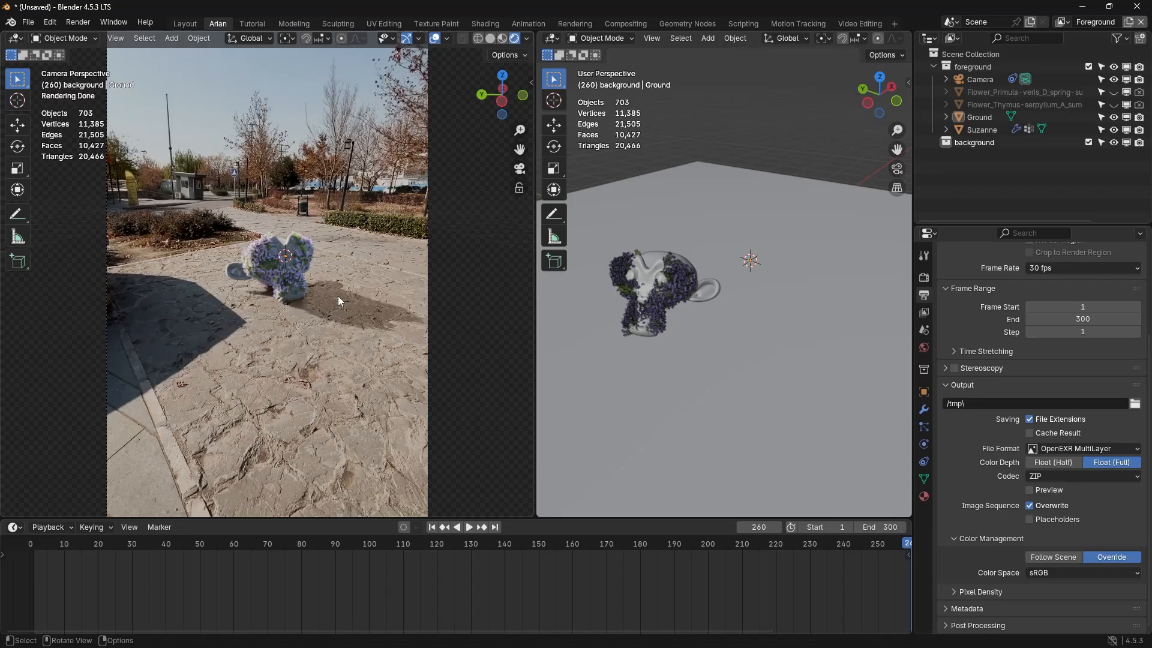
pyautogui.click(1064, 572)
pyautogui.click(1045, 572)
pyautogui.click(1047, 573)
pyautogui.moveTo(913, 456); pyautogui.dragTo(934, 456)
pyautogui.scroll(2, 1011, 464)
pyautogui.scroll(3, 1042, 459)
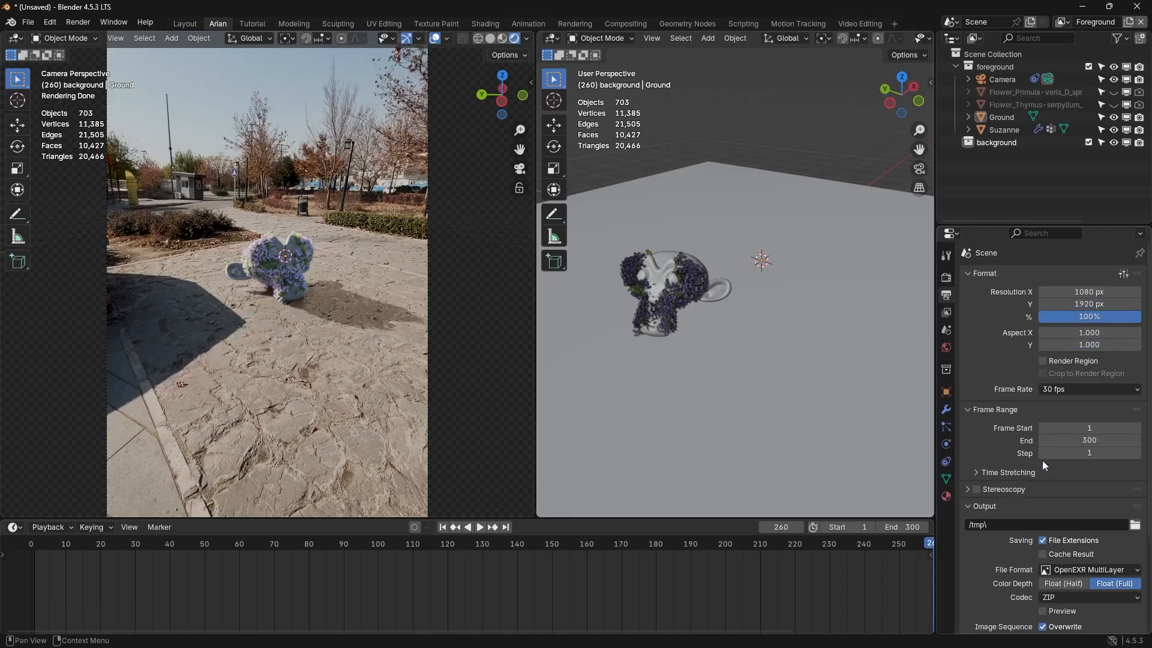
pyautogui.click(1134, 525)
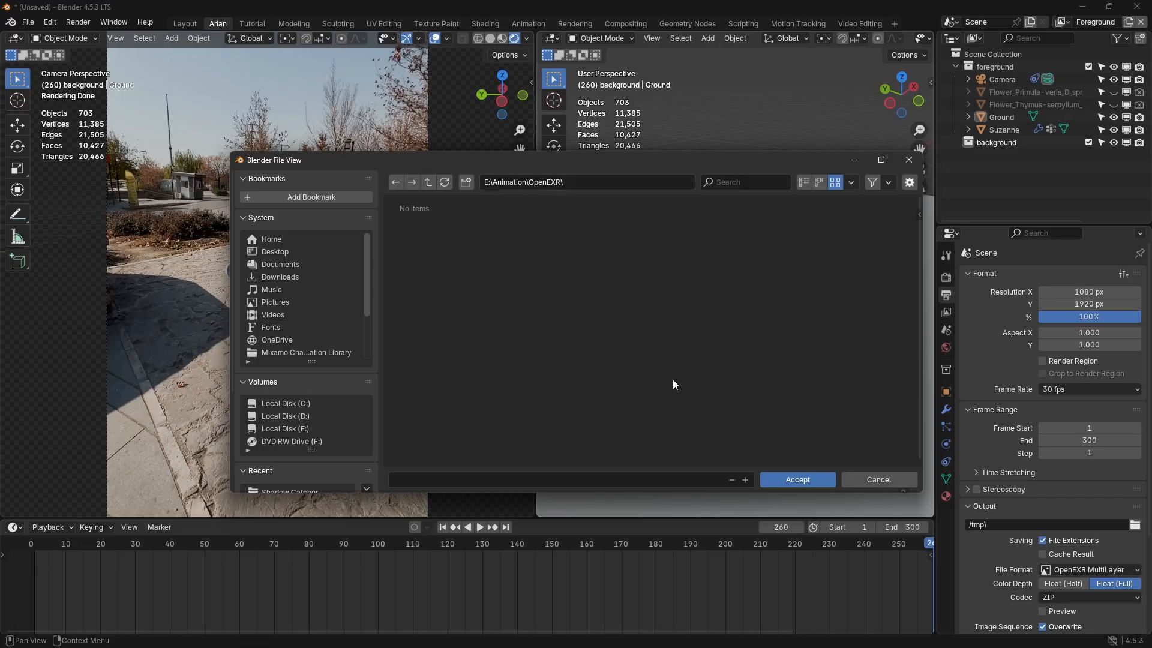
pyautogui.click(797, 478)
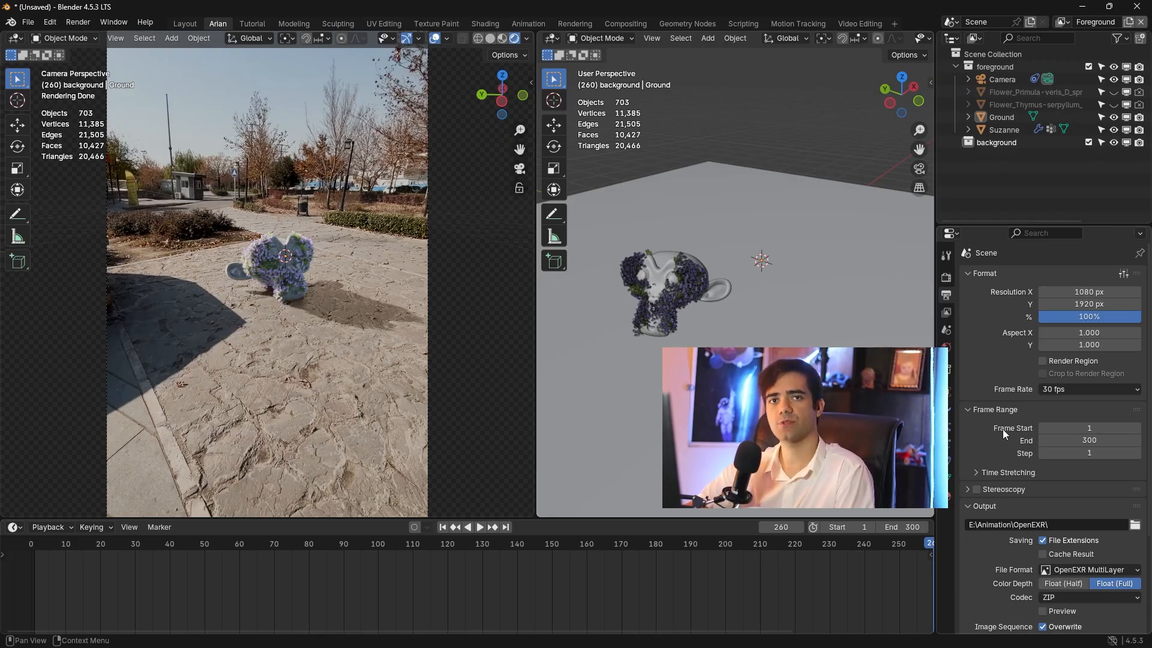
# - Scrub the animation back from frame 260 and set the current frame to 1
pyautogui.scroll(-5, 675, 575)
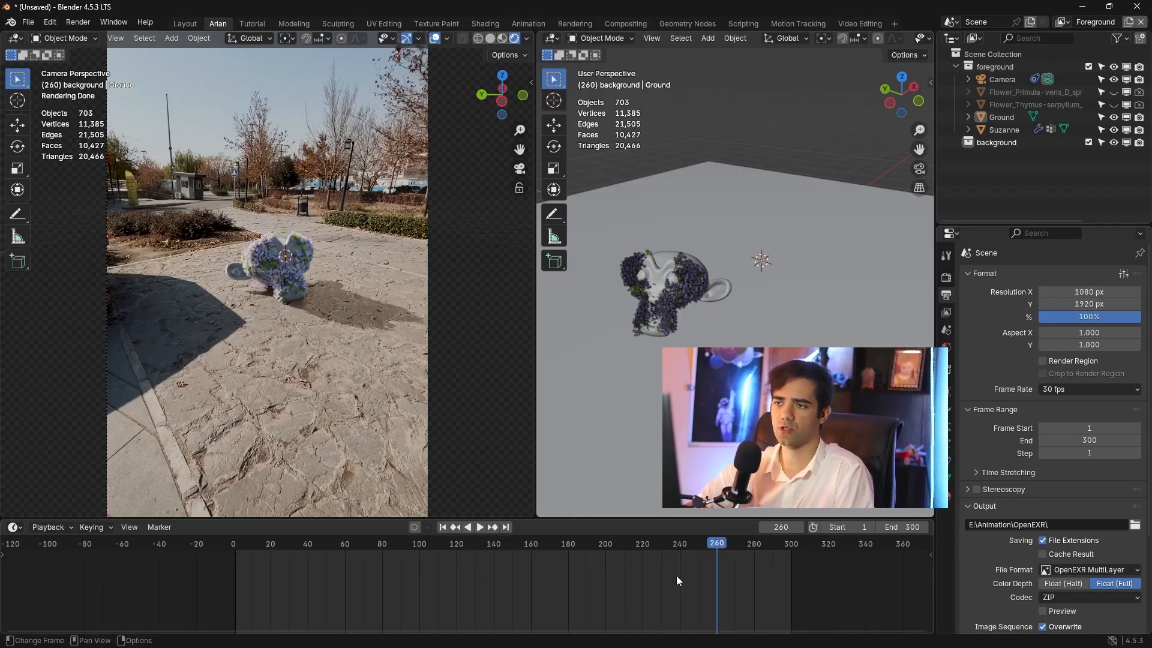
pyautogui.scroll(-5, 988, 440)
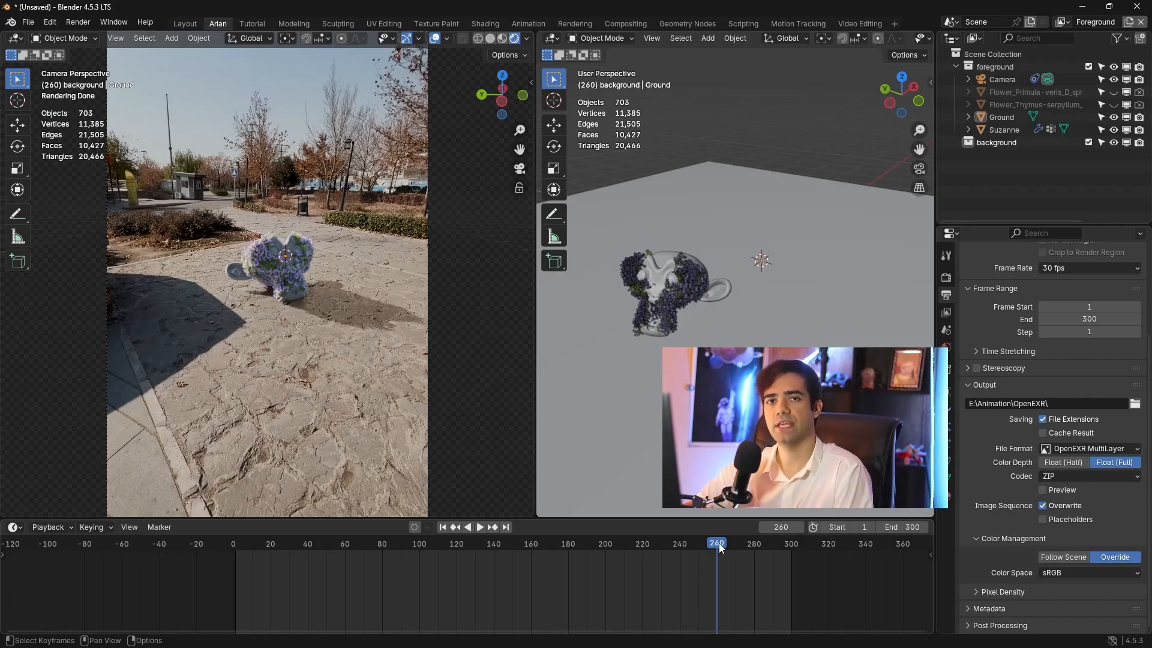
pyautogui.moveTo(718, 542); pyautogui.dragTo(668, 544)
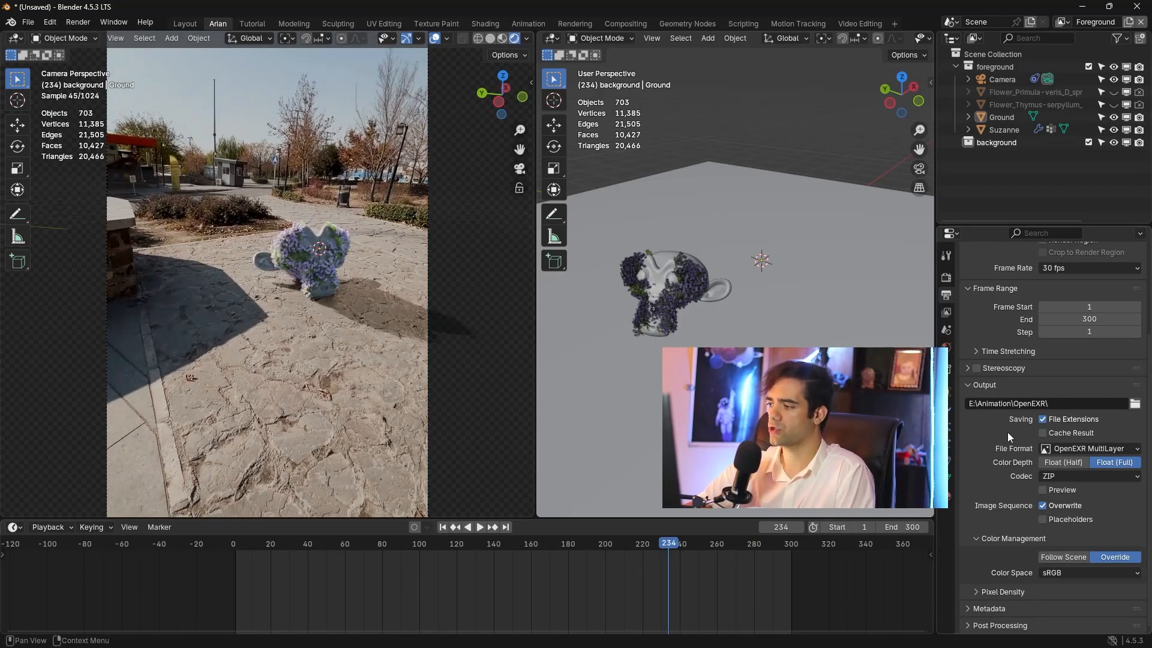
pyautogui.moveTo(672, 545); pyautogui.dragTo(235, 552)
pyautogui.scroll(-2, 391, 335)
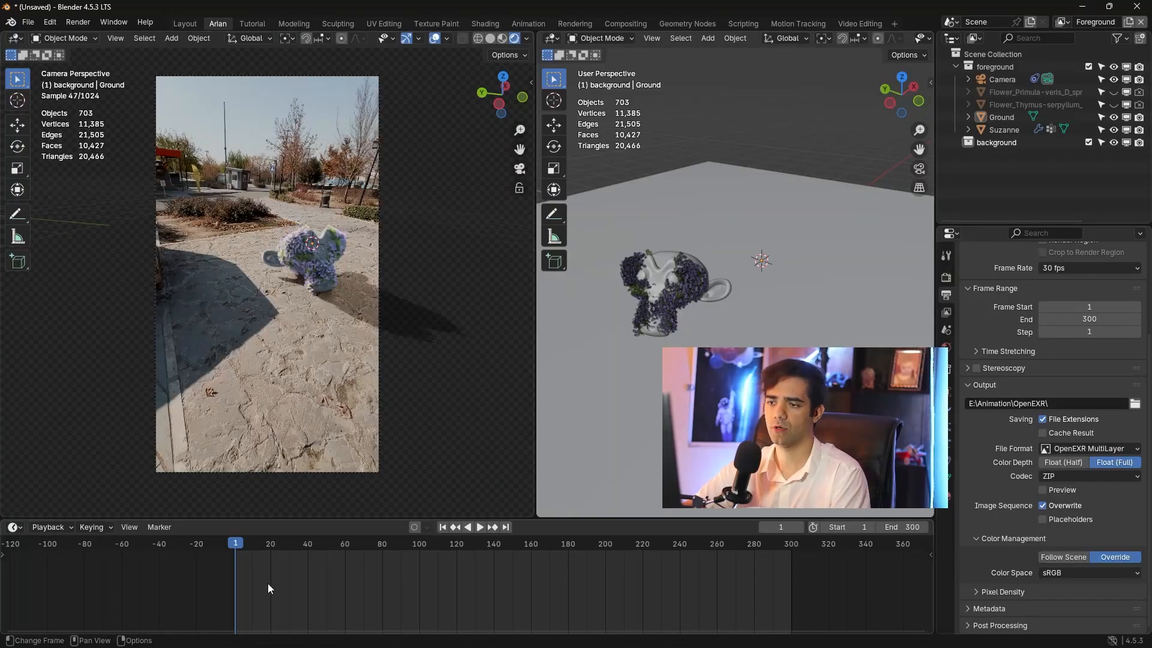
pyautogui.moveTo(268, 583); pyautogui.dragTo(237, 551)
# - Render a test image of frame 1 and close the render window
pyautogui.scroll(5, 1009, 343)
pyautogui.click(946, 277)
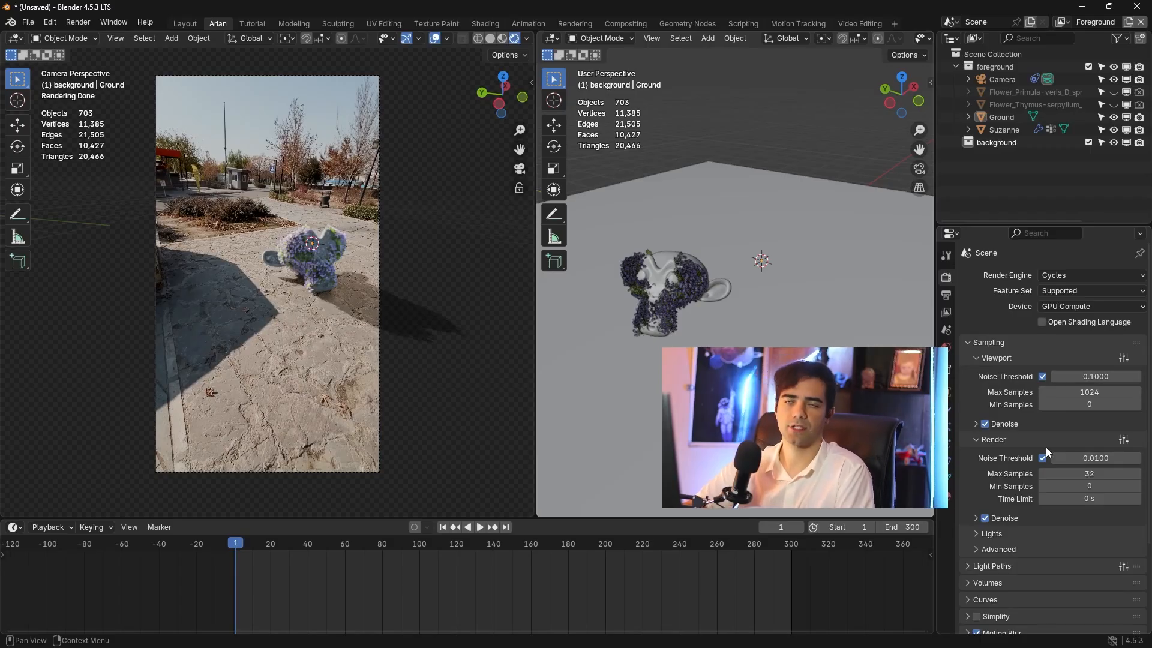
pyautogui.click(79, 22)
pyautogui.click(105, 37)
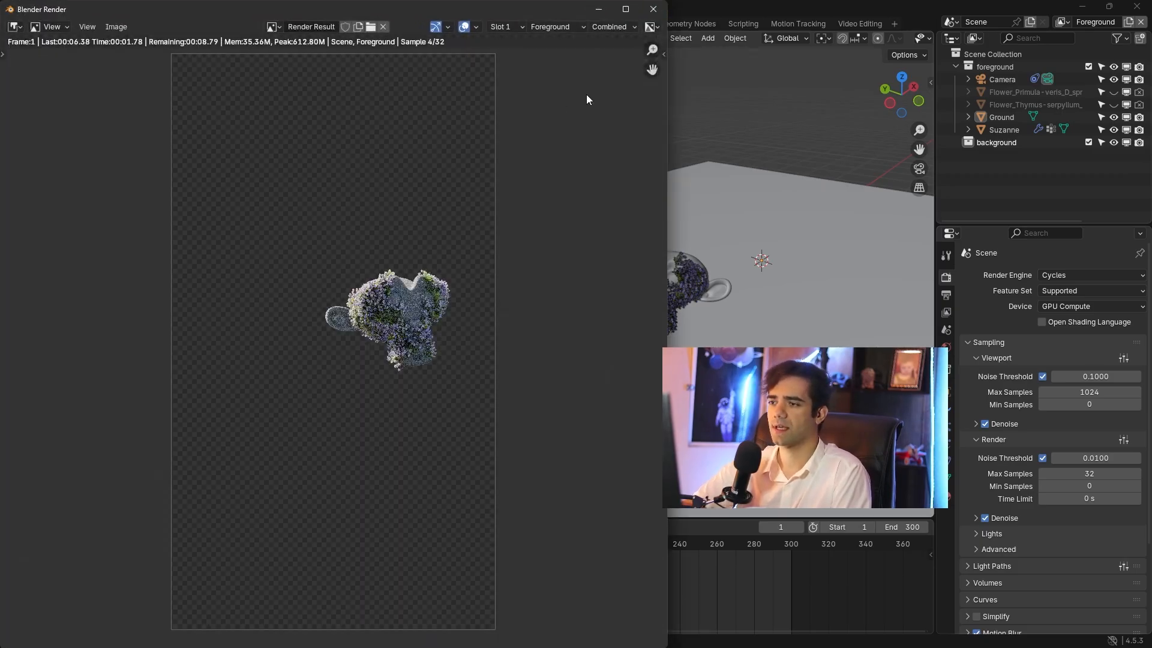
pyautogui.press('Escape')
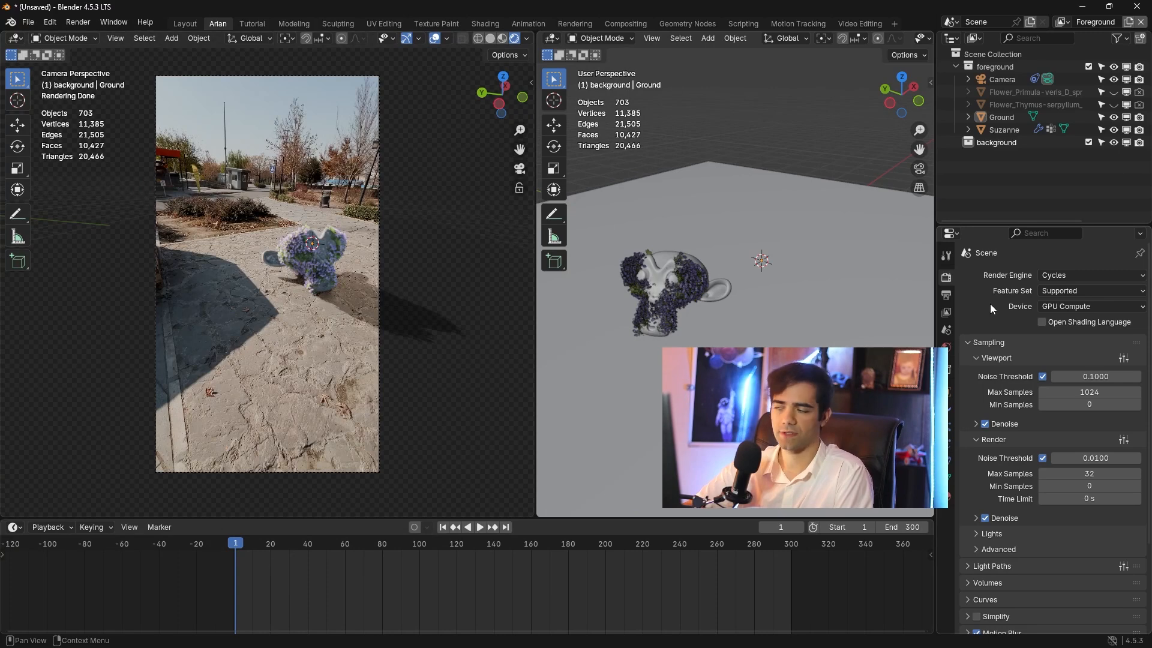
# - Enable Persistent Data for the final render in the Cycles performance settings
pyautogui.scroll(-5, 999, 318)
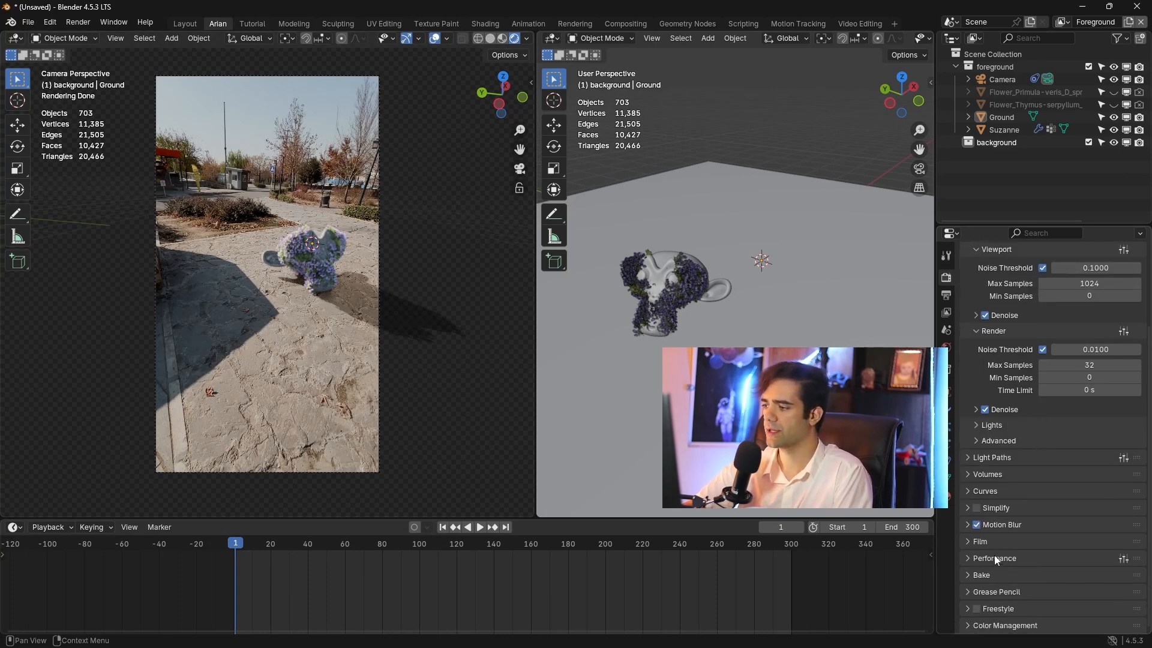
pyautogui.click(994, 558)
pyautogui.scroll(-10, 998, 557)
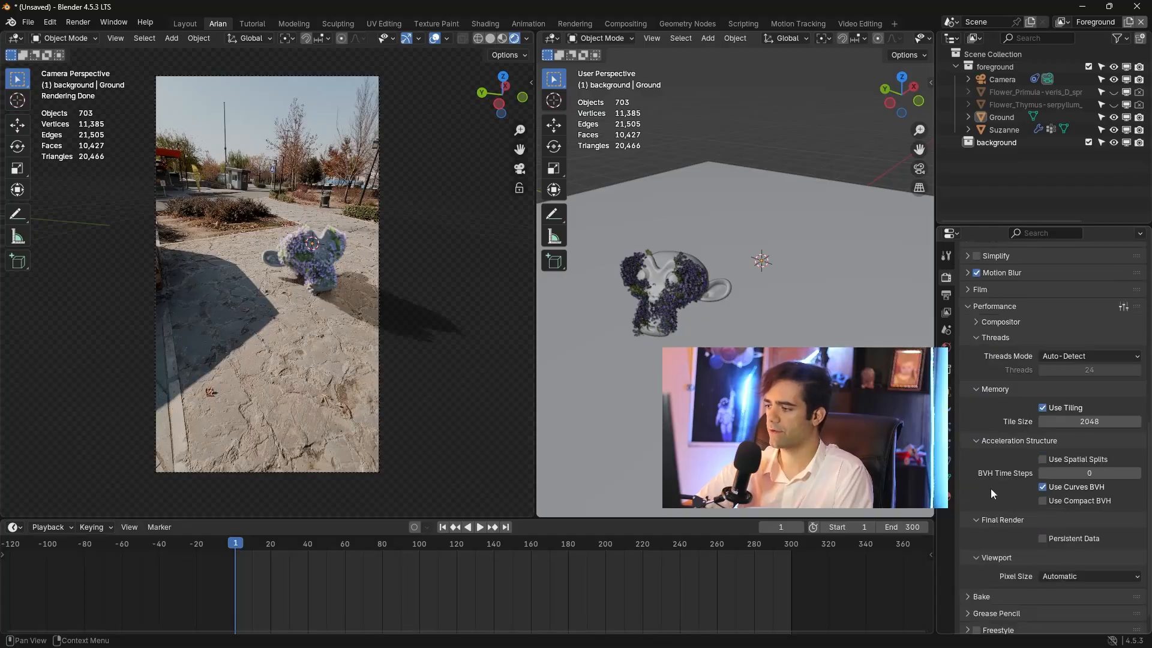
pyautogui.scroll(-1, 1017, 539)
pyautogui.click(1043, 517)
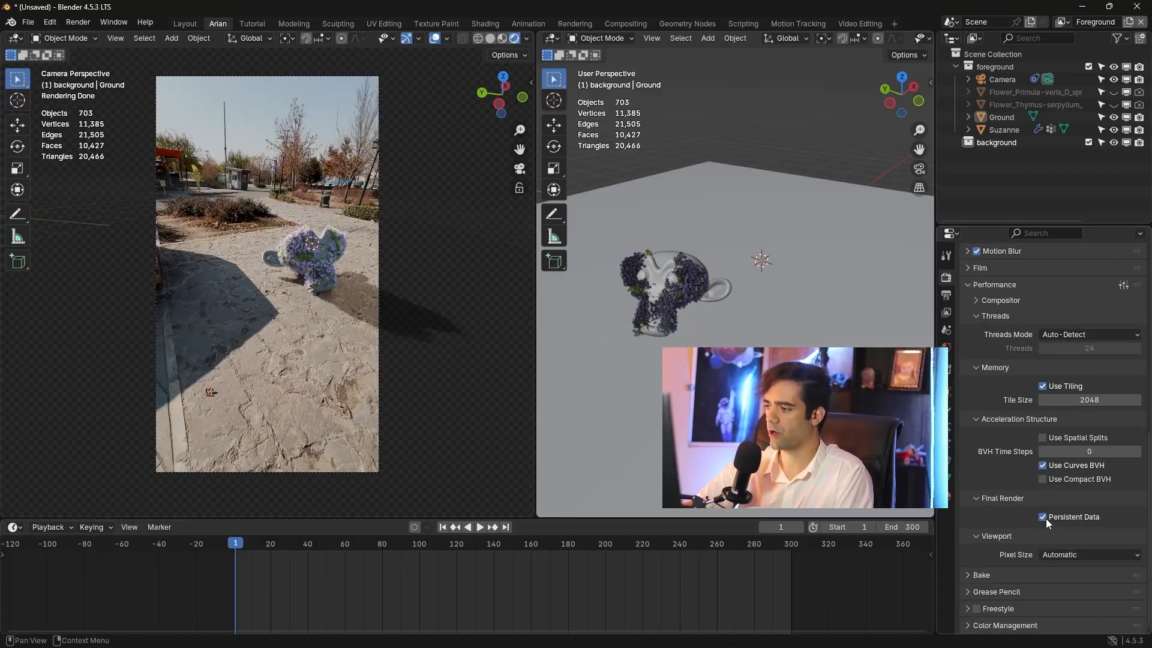
pyautogui.scroll(17, 1012, 511)
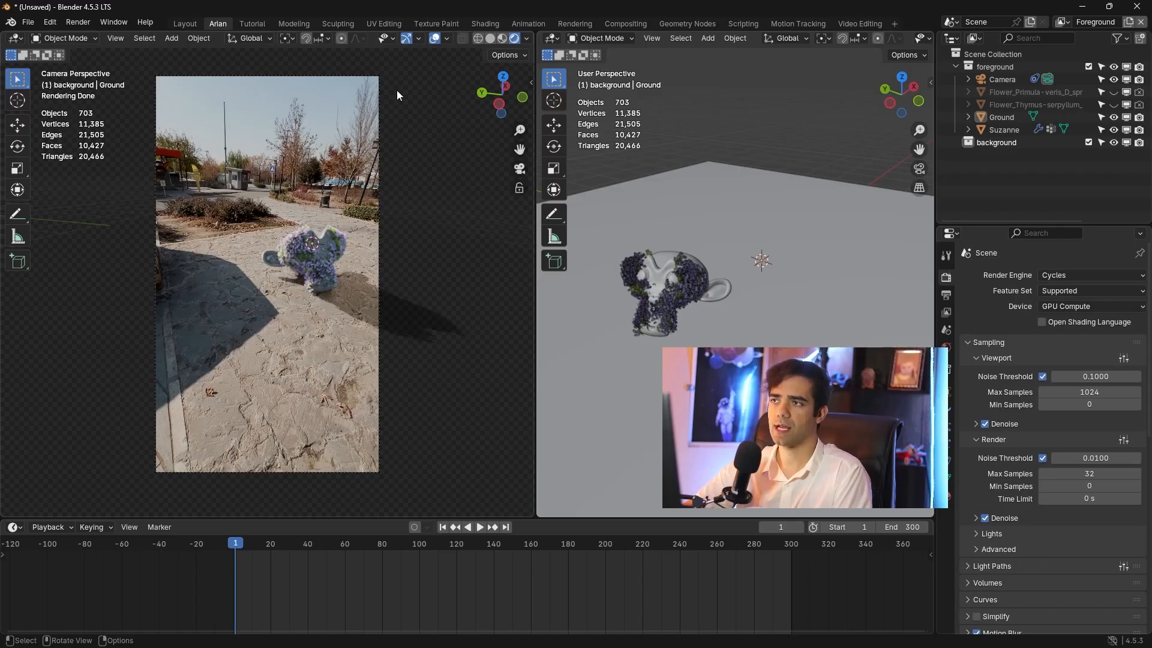
# - Switch the camera viewport to Solid shading and start rendering the animation
pyautogui.click(485, 41)
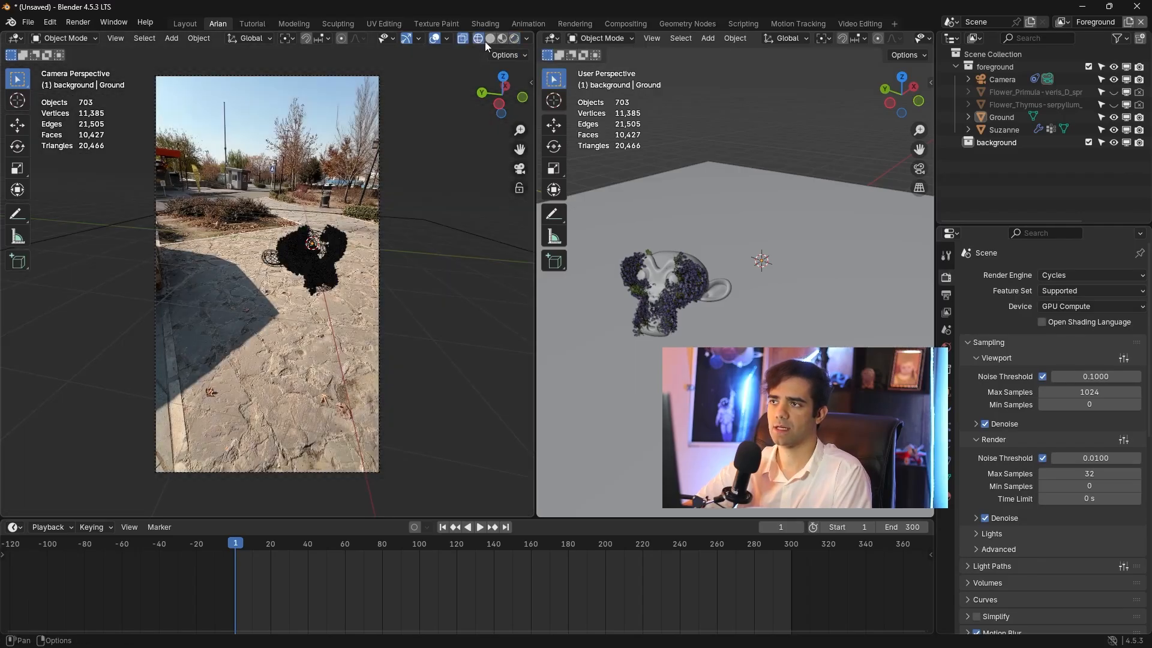
pyautogui.click(490, 39)
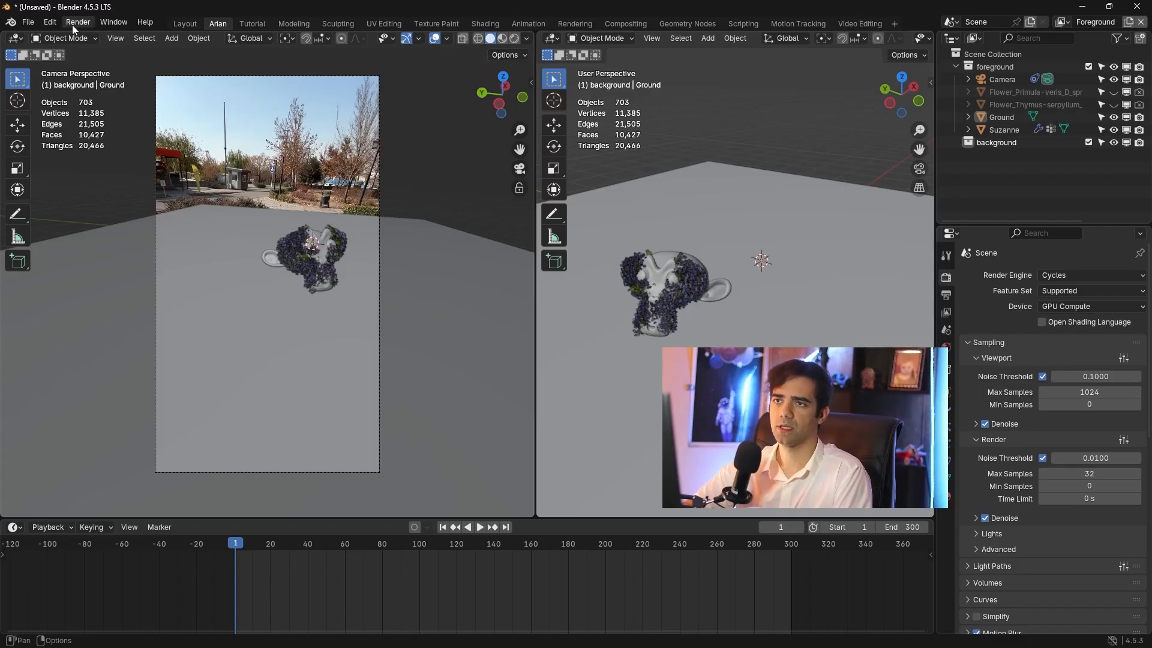
pyautogui.click(513, 41)
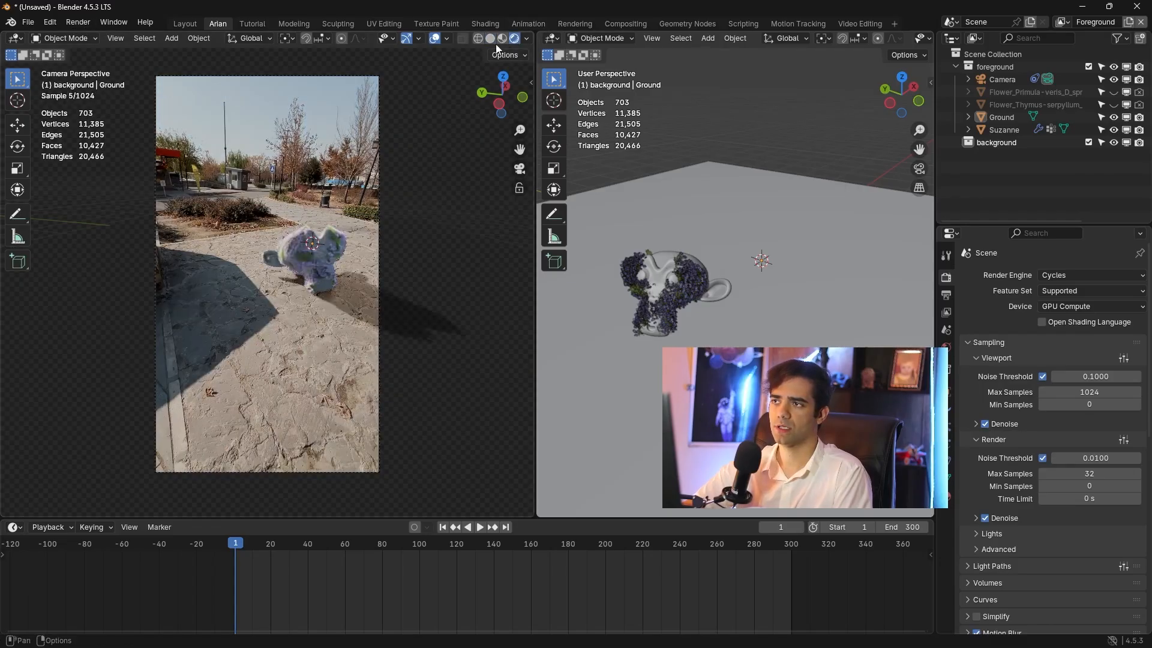
pyautogui.click(492, 40)
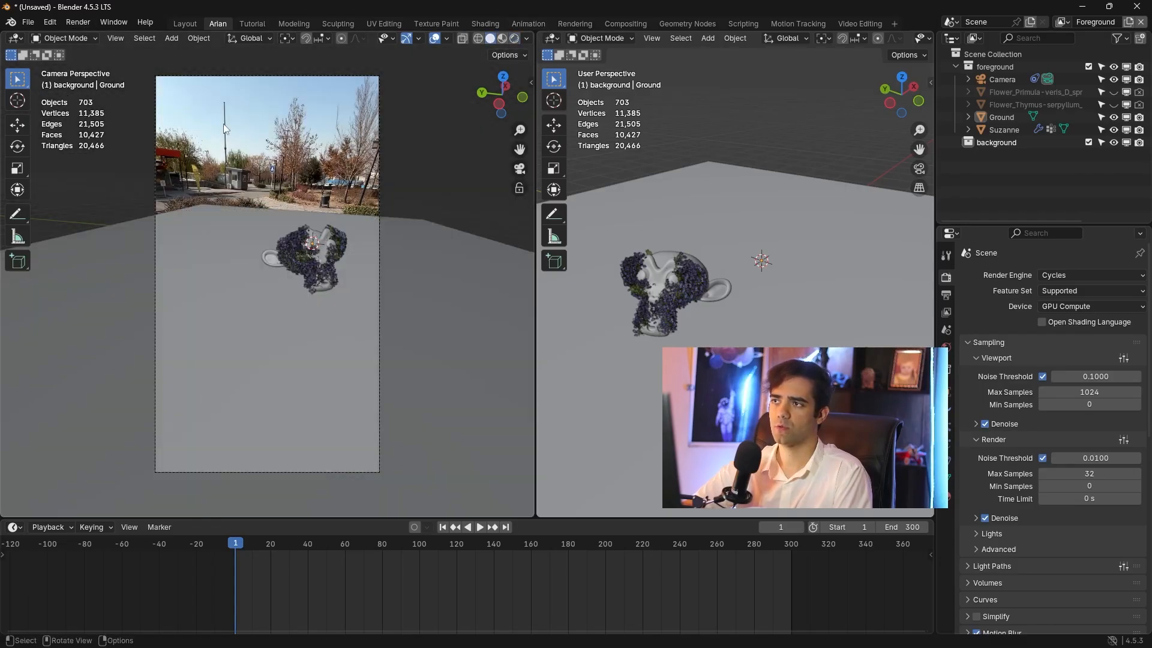
pyautogui.click(78, 22)
pyautogui.click(103, 51)
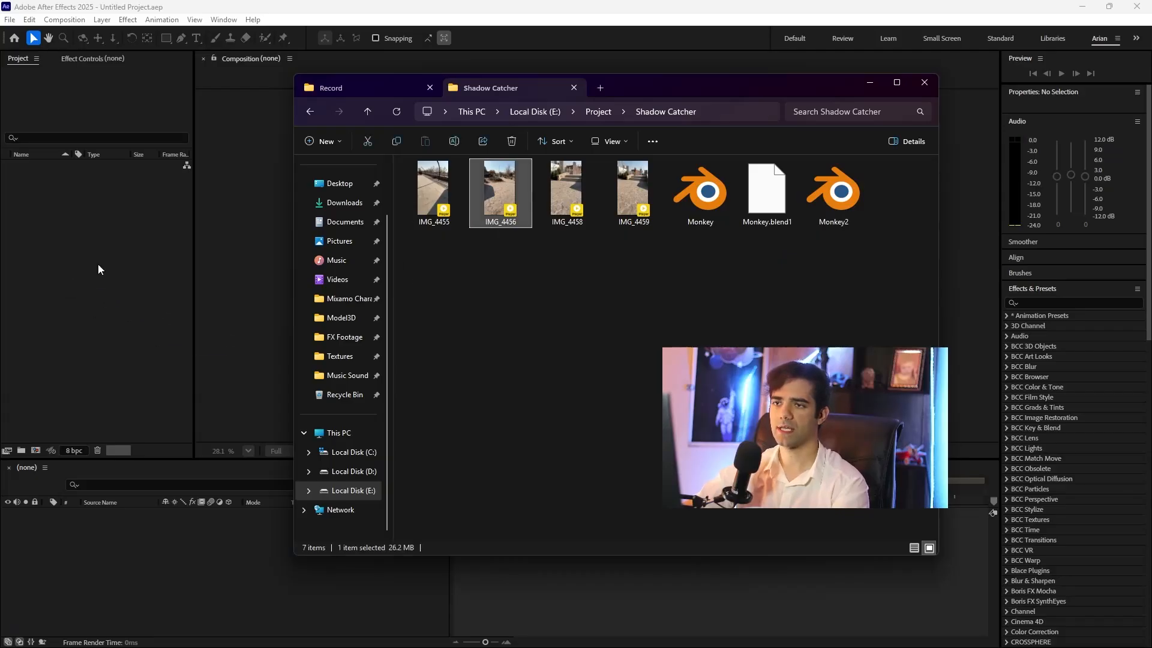
# - In After Effects, import the IMG_4456 footage from the Shadow Catcher folder and create a composition from it
pyautogui.moveTo(98, 269); pyautogui.dragTo(108, 266)
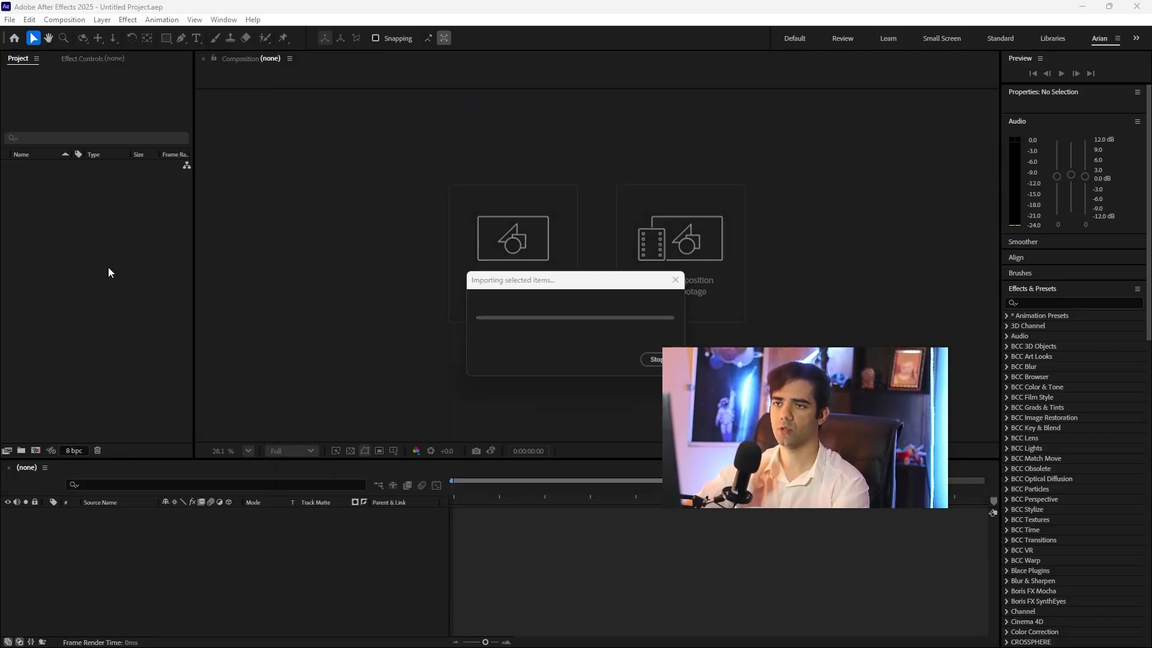
pyautogui.moveTo(59, 167); pyautogui.dragTo(440, 501)
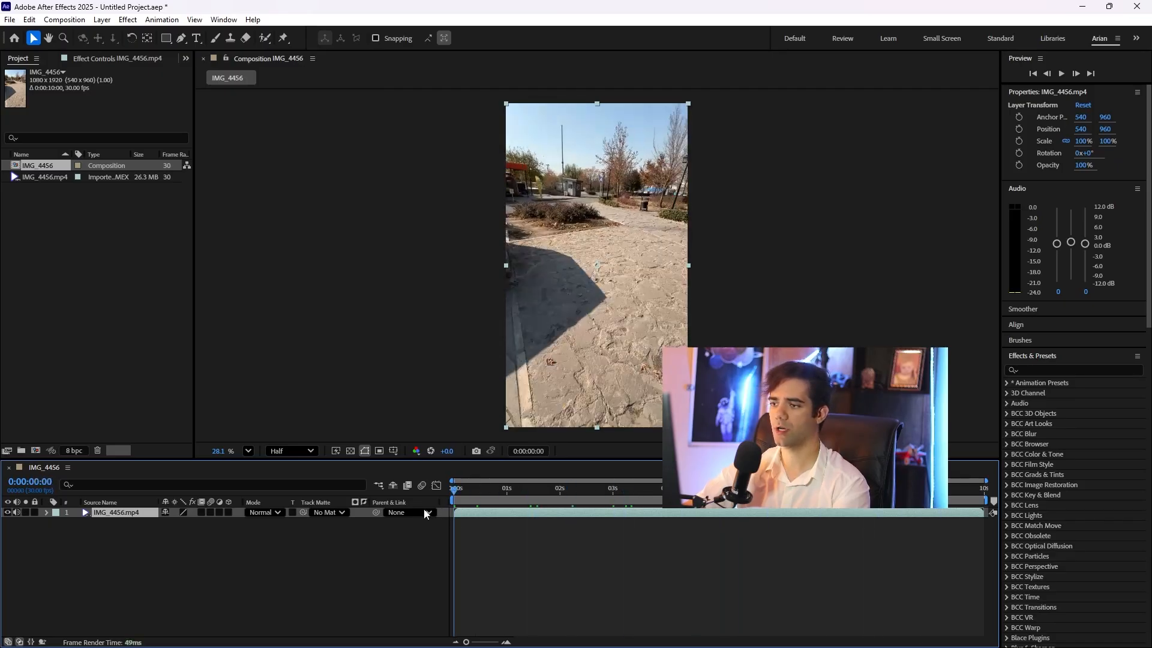
# - Import the EXR sequence starting at 0001.exr, place it above the IMG_4456.mp4 layer, and move the current time to 0:00:01:11
pyautogui.doubleClick(154, 242)
pyautogui.moveTo(501, 102); pyautogui.dragTo(451, 90)
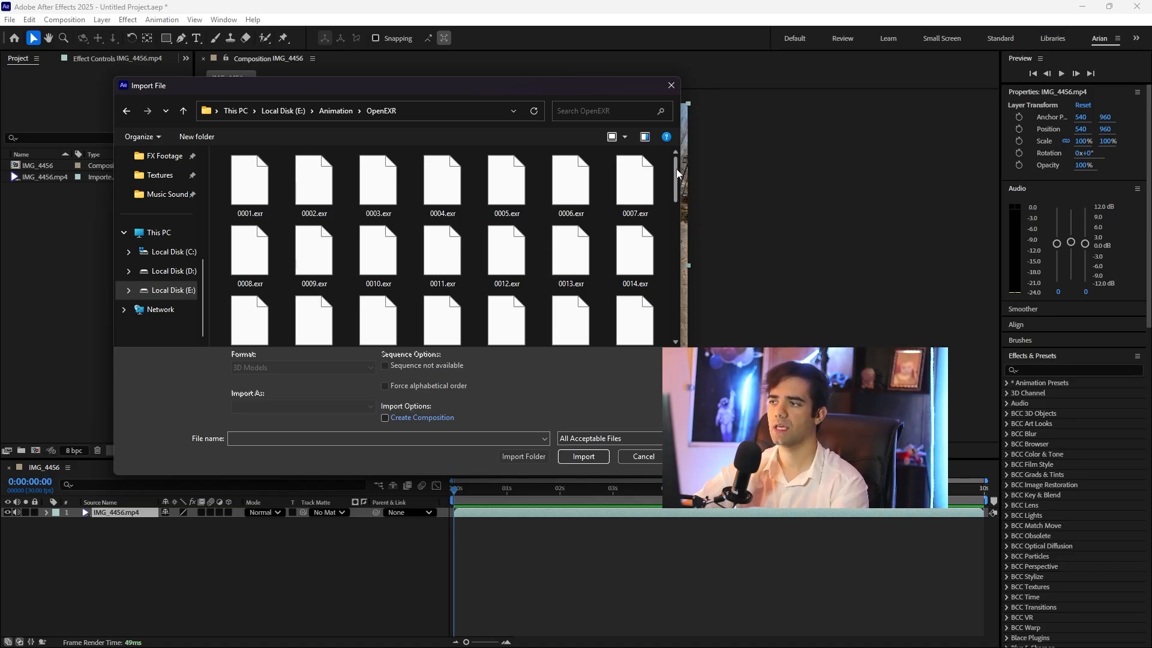
pyautogui.moveTo(675, 168); pyautogui.dragTo(700, 123)
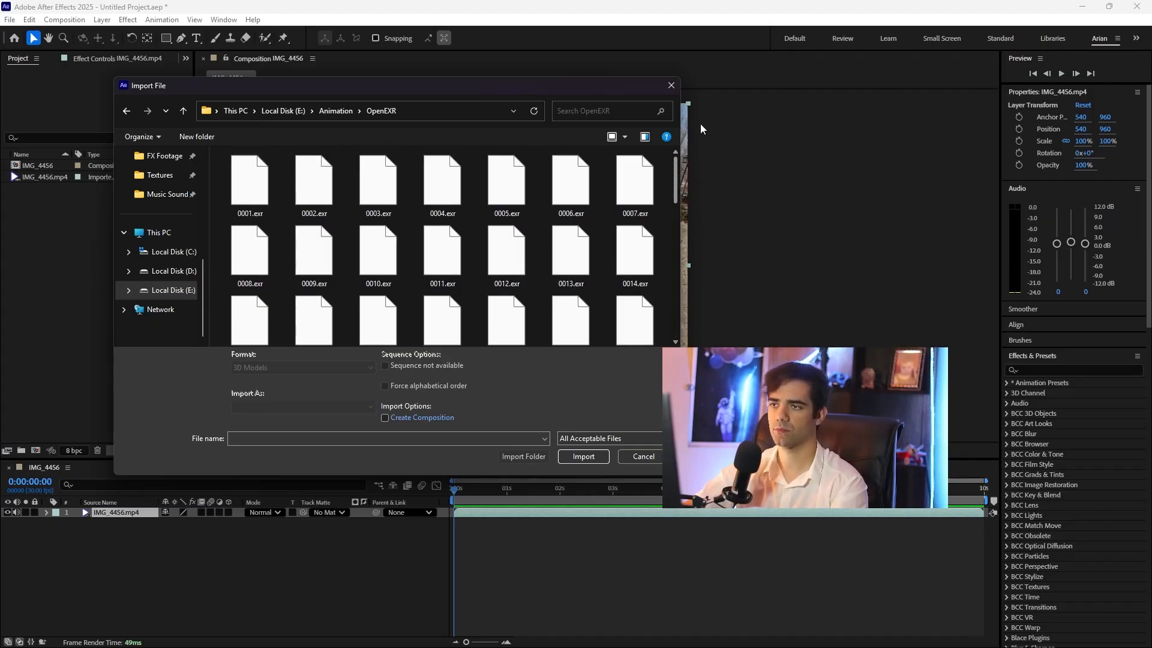
pyautogui.click(265, 190)
pyautogui.doubleClick(265, 190)
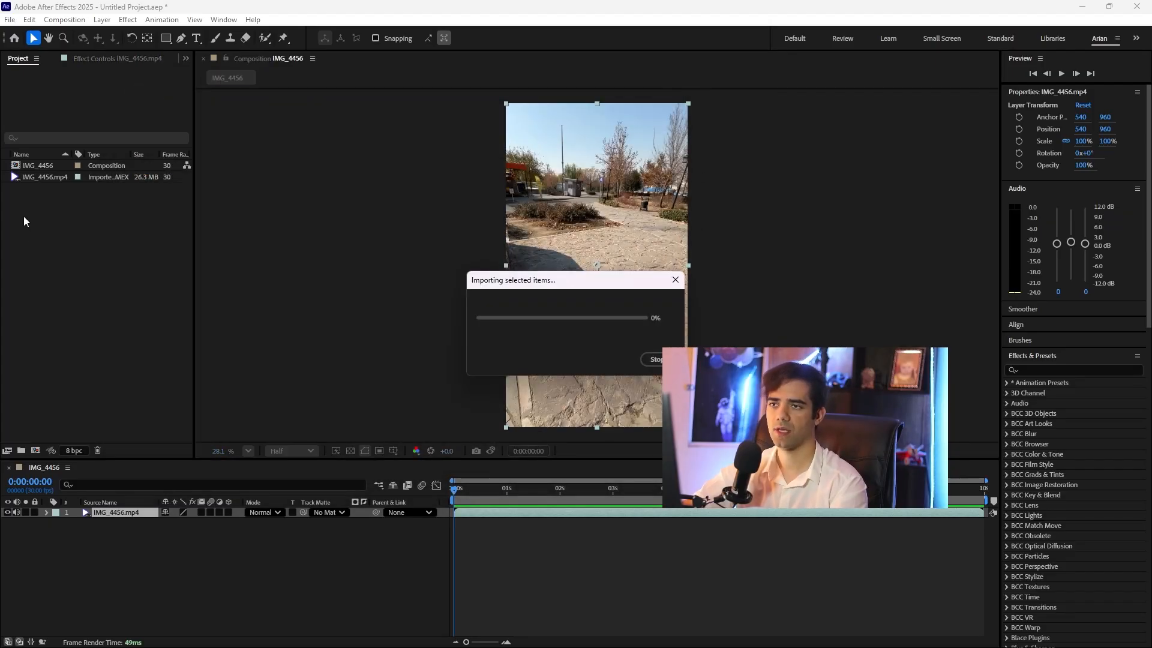
pyautogui.moveTo(60, 173); pyautogui.dragTo(164, 510)
pyautogui.moveTo(458, 489); pyautogui.dragTo(527, 497)
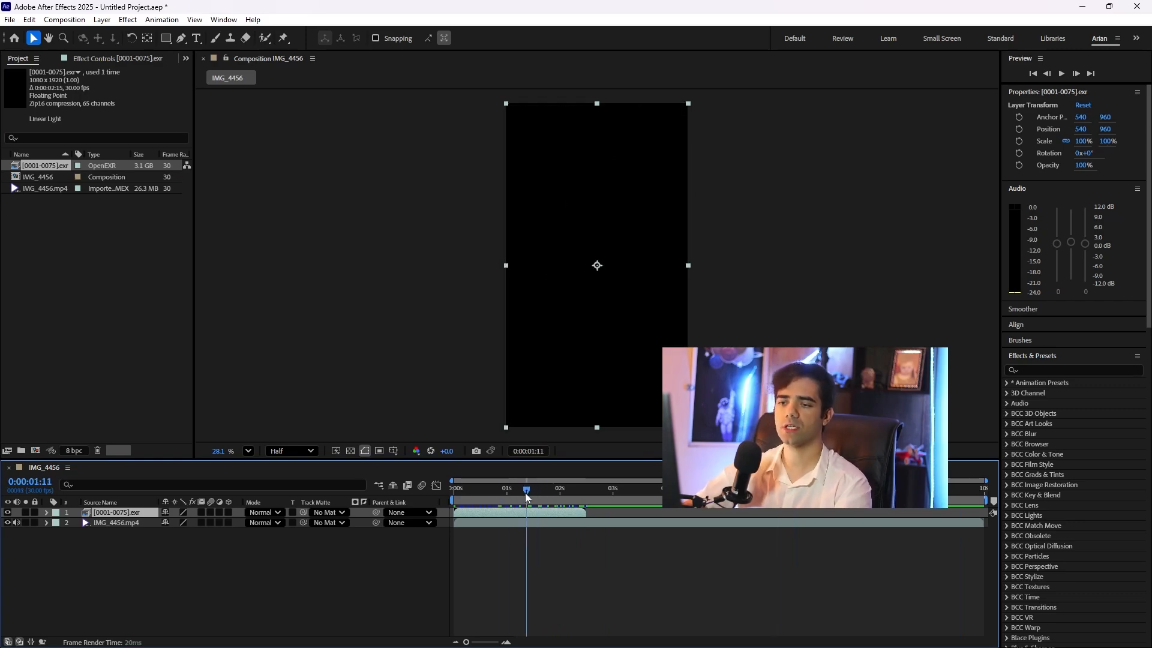
# - Find the EXtractoR effect by searching for "extract" and apply it to the EXR sequence layer
pyautogui.click(1066, 370)
pyautogui.write('extra')
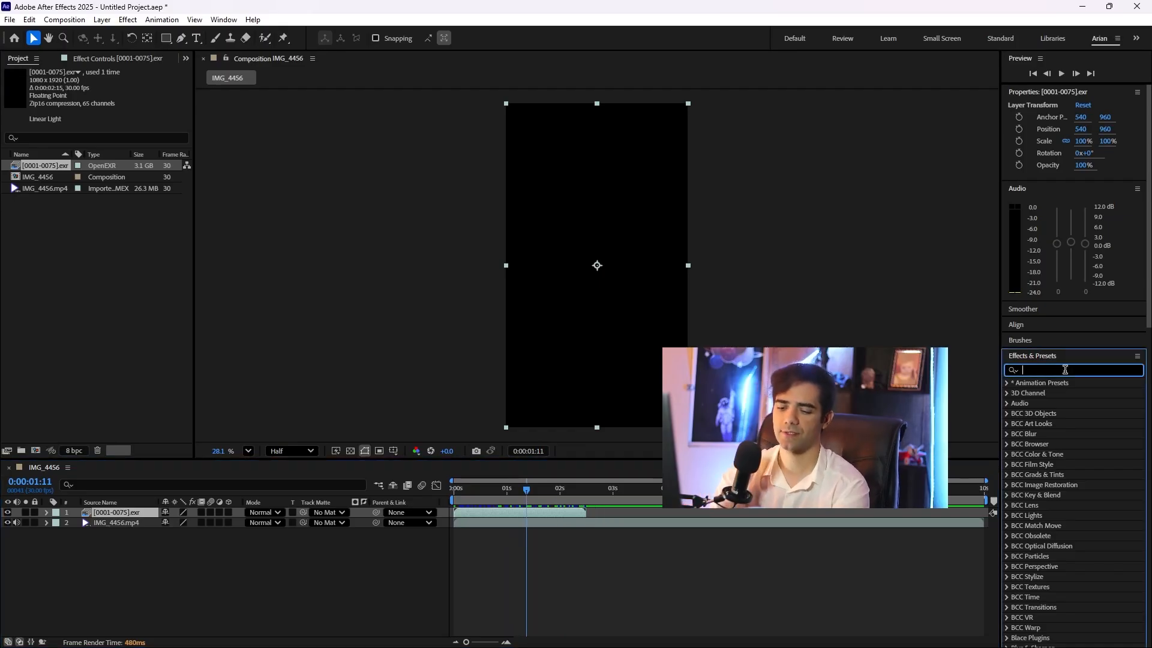
pyautogui.write('ct')
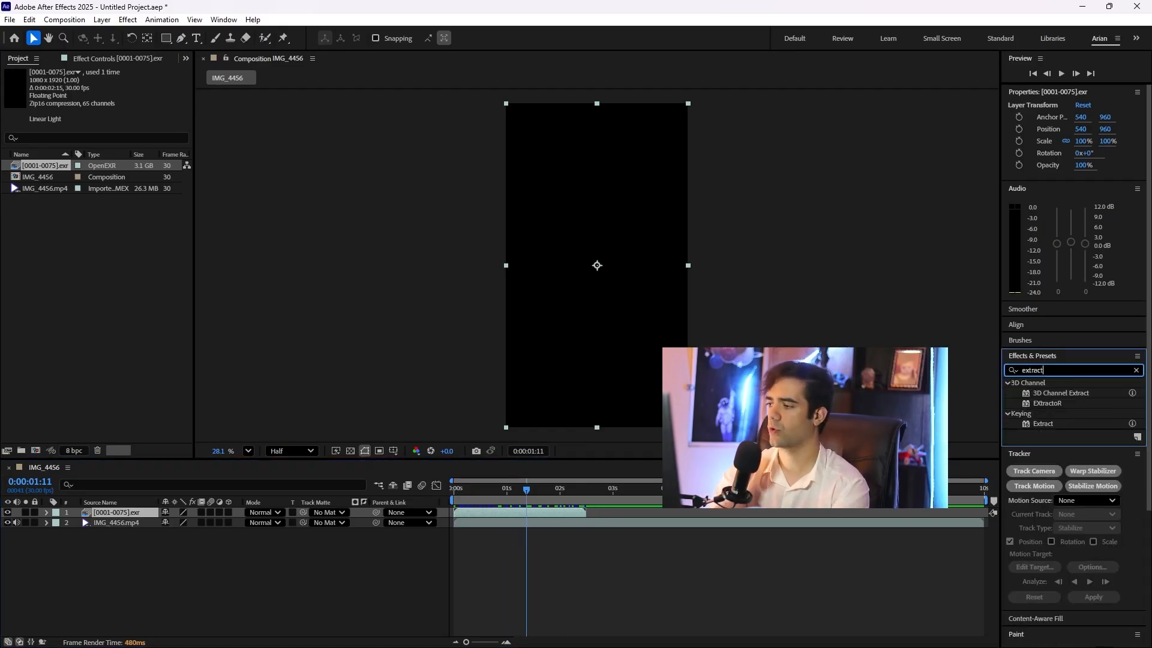
pyautogui.moveTo(1052, 407); pyautogui.dragTo(555, 511)
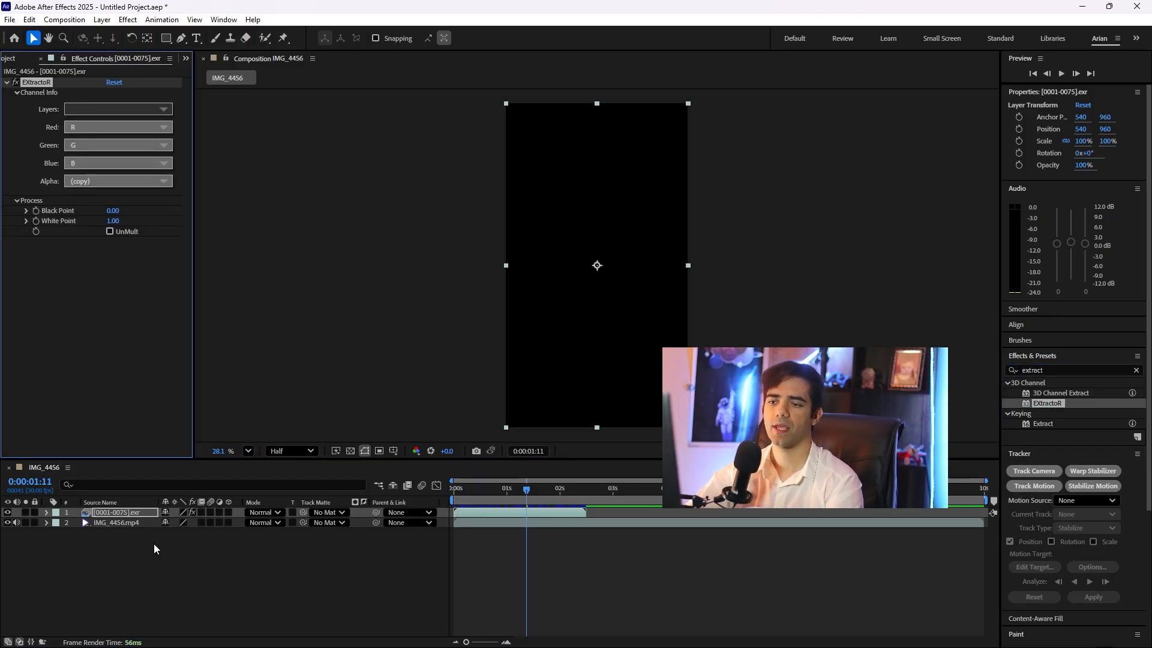
# - Duplicate the EXR sequence layer and rename the lower copy as Shadow
pyautogui.click(128, 513)
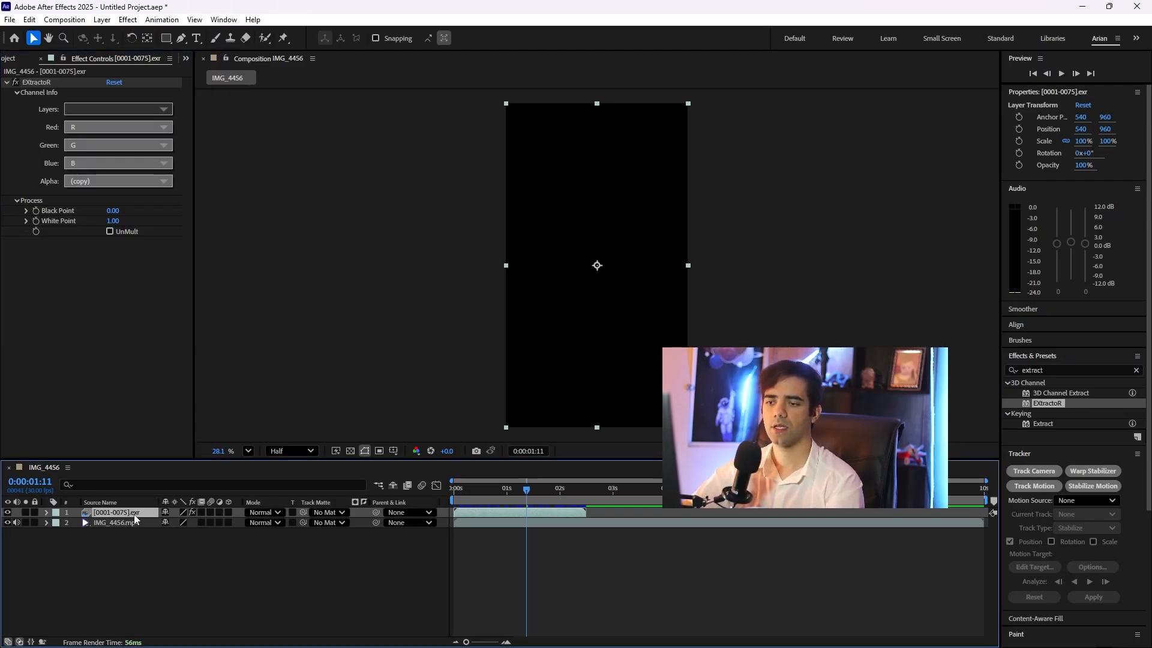
pyautogui.hotkey('ctrl', 'd')
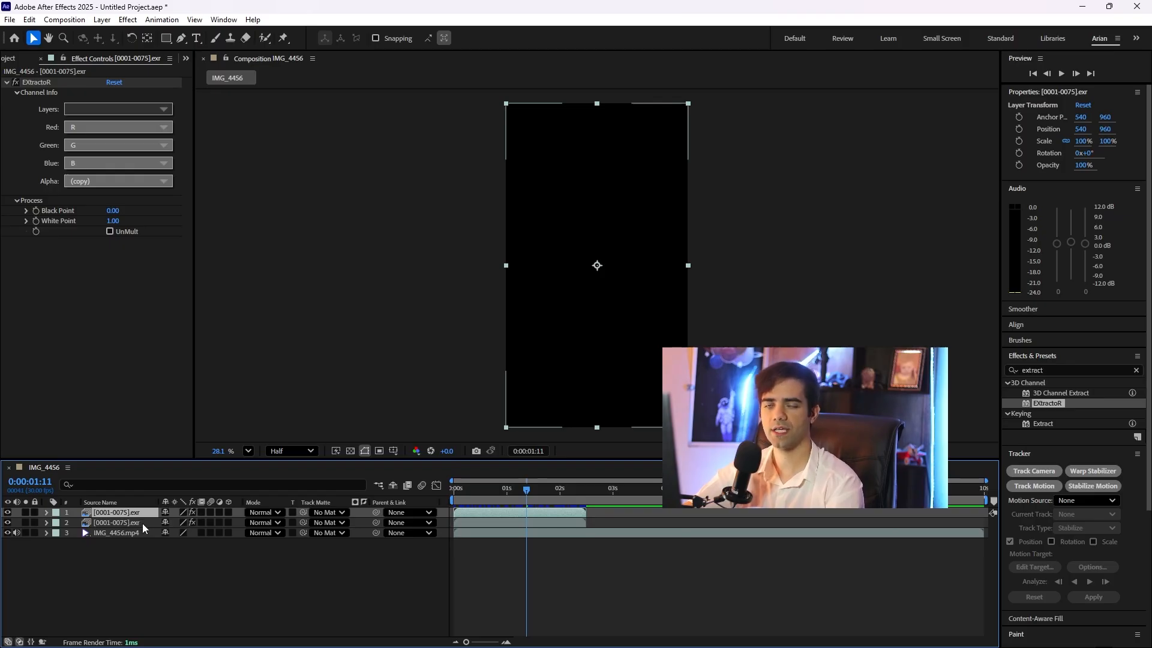
pyautogui.rightClick(145, 523)
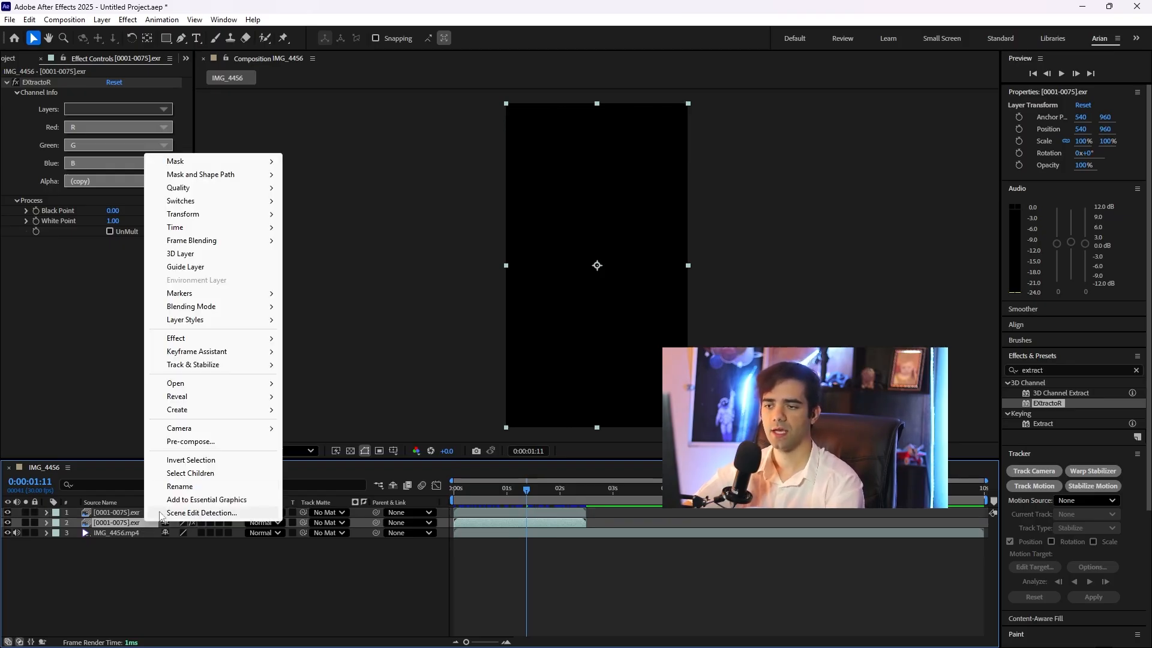
pyautogui.click(184, 487)
pyautogui.write('Shadow')
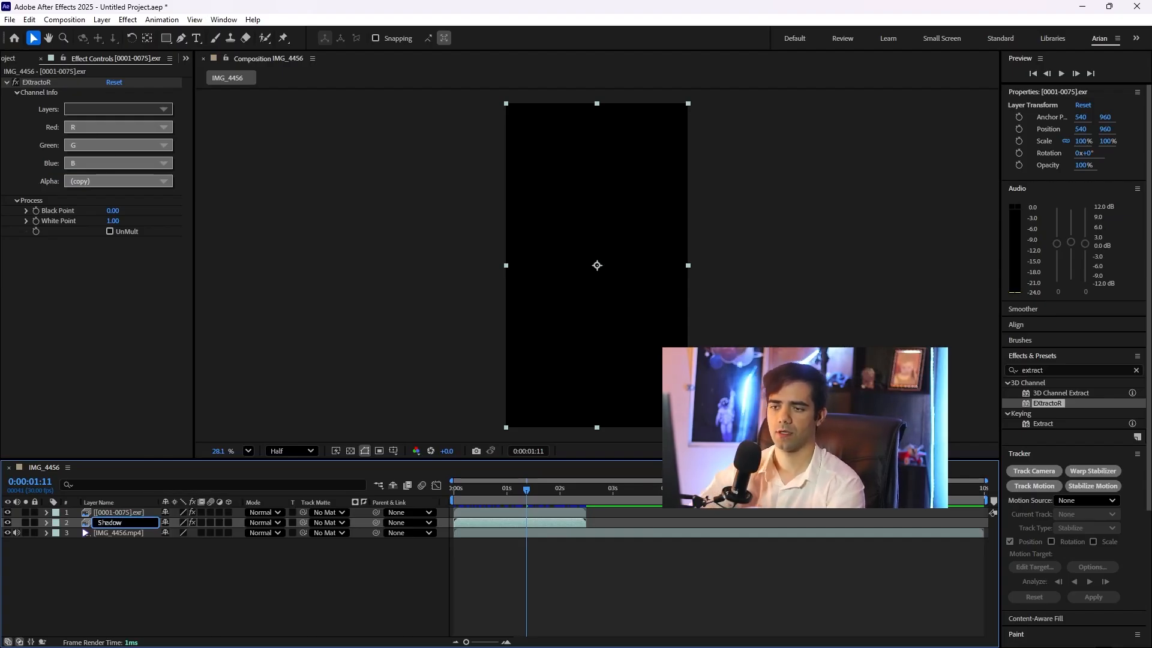
pyautogui.click(149, 551)
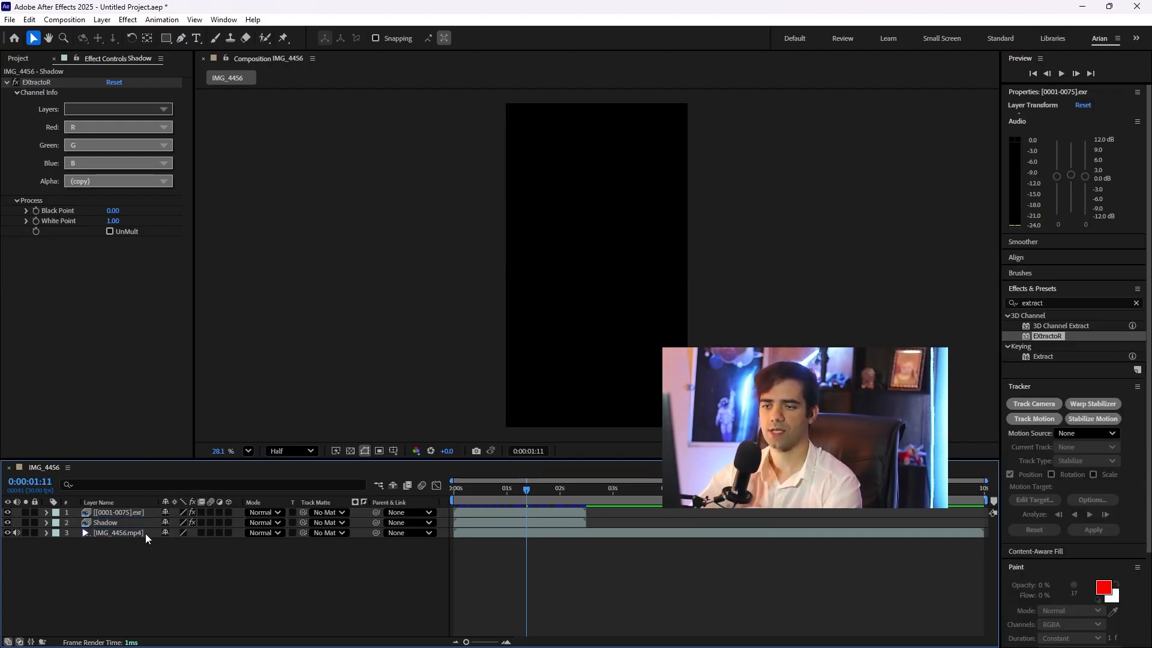
# - Rename the top EXR sequence layer as Forground and hide it
pyautogui.rightClick(127, 506)
pyautogui.click(120, 512)
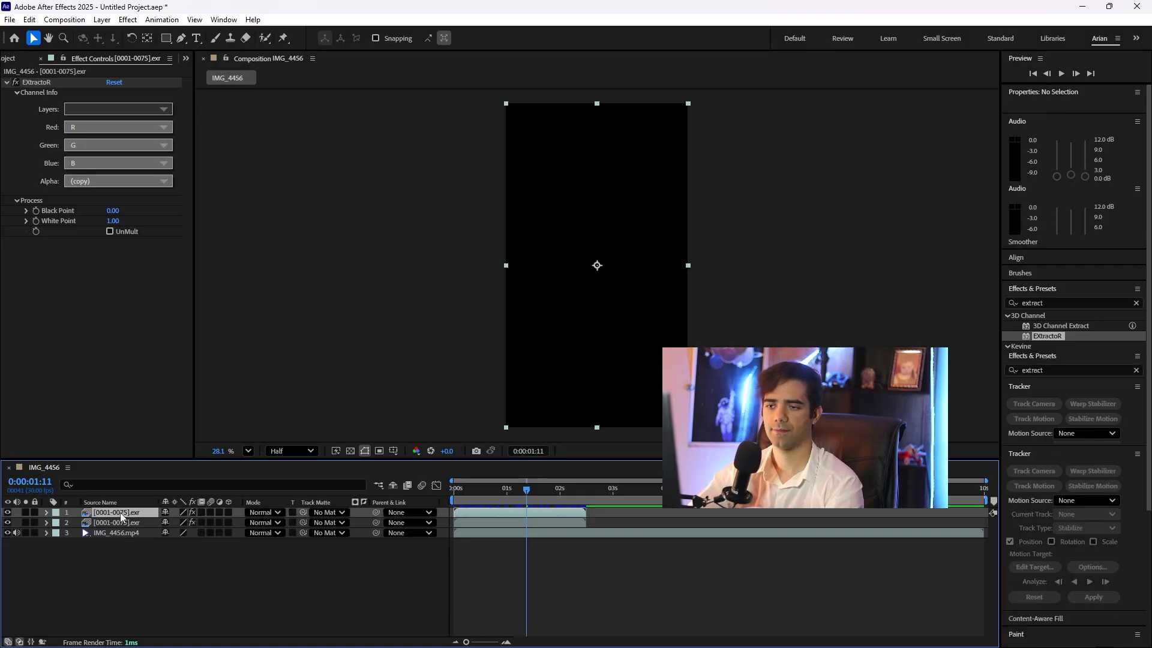
pyautogui.rightClick(129, 514)
pyautogui.click(174, 483)
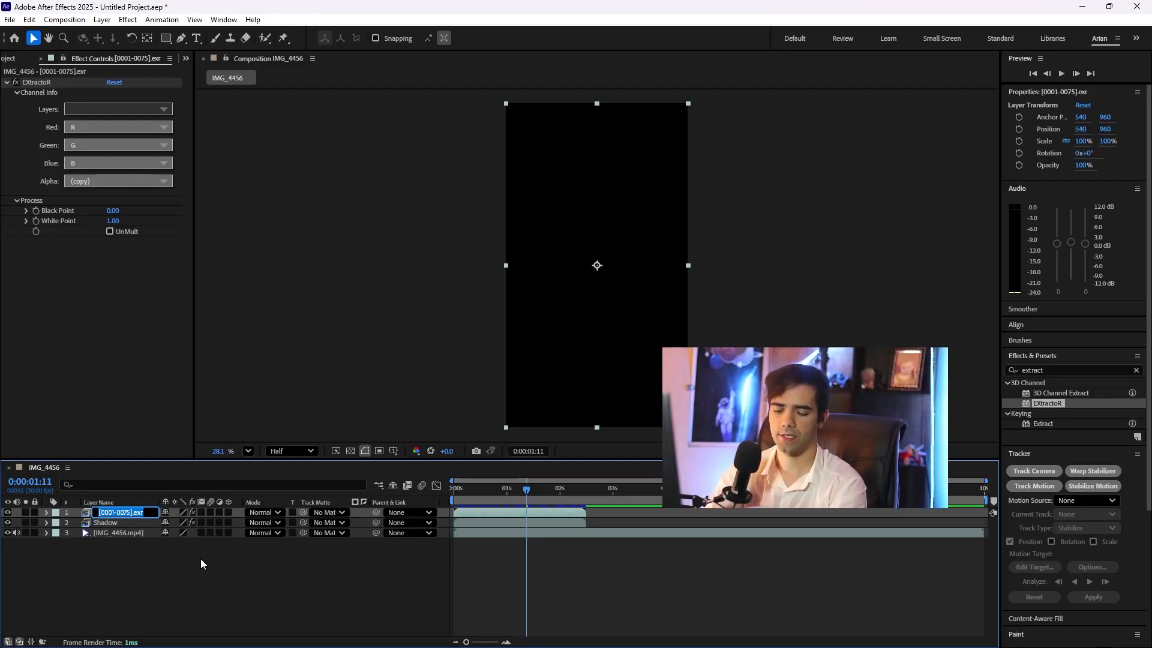
pyautogui.write('Forground')
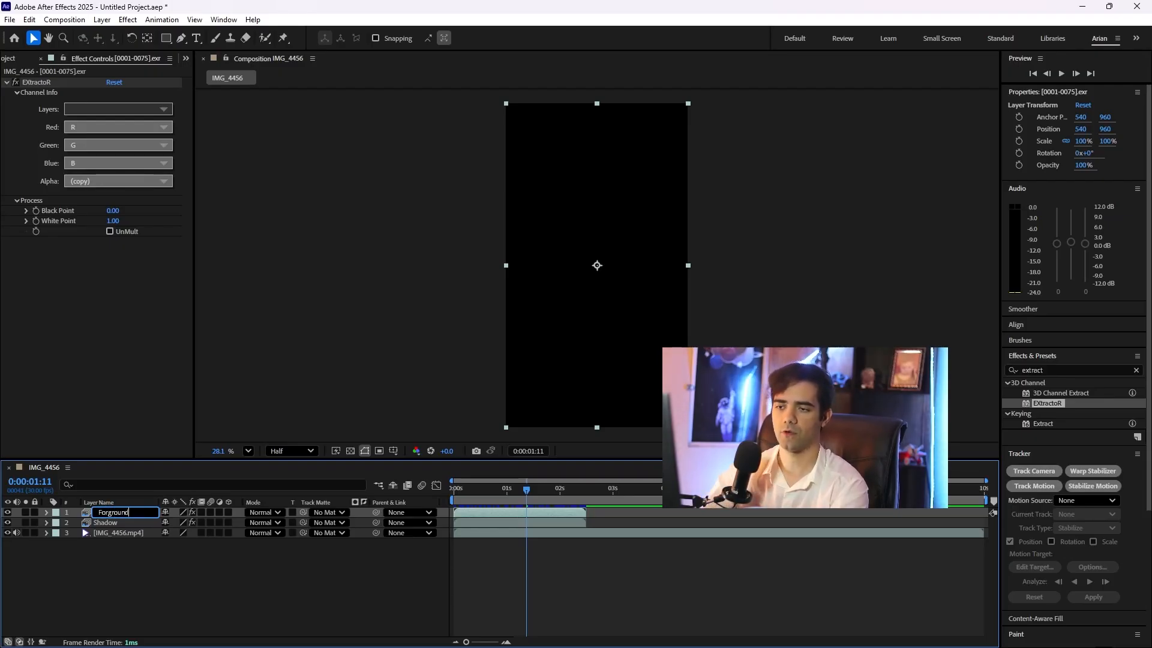
# - Set the EXtractoR effect on the Shadow layer to extract the Foreground.Shadow Catcher pass
pyautogui.click(117, 522)
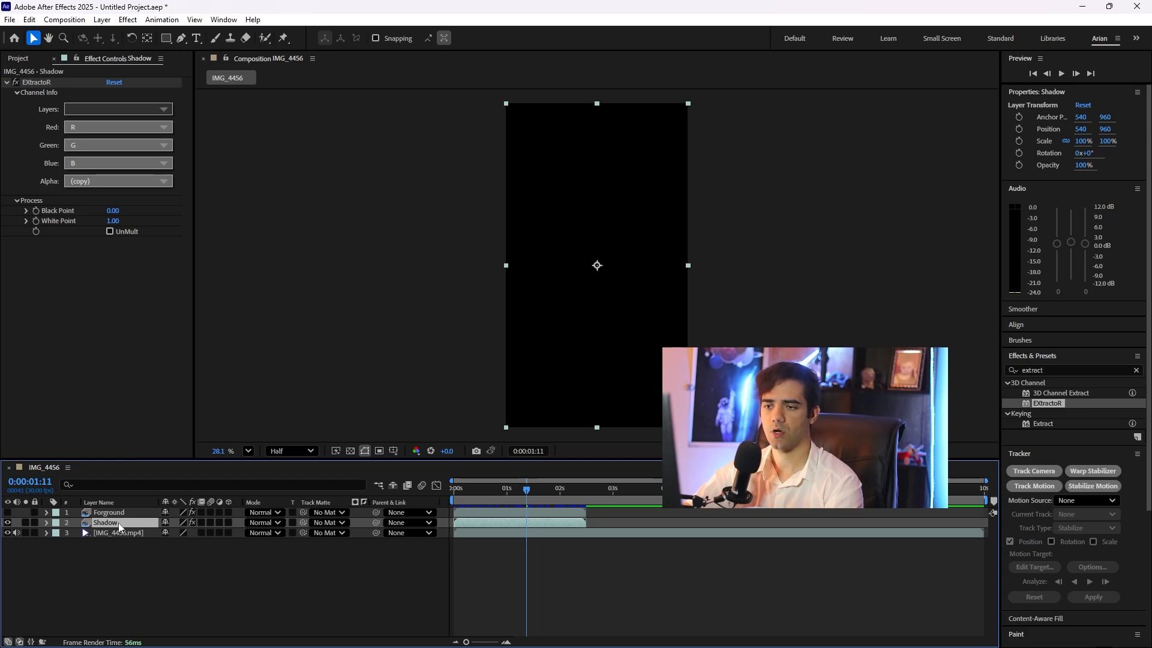
pyautogui.click(127, 110)
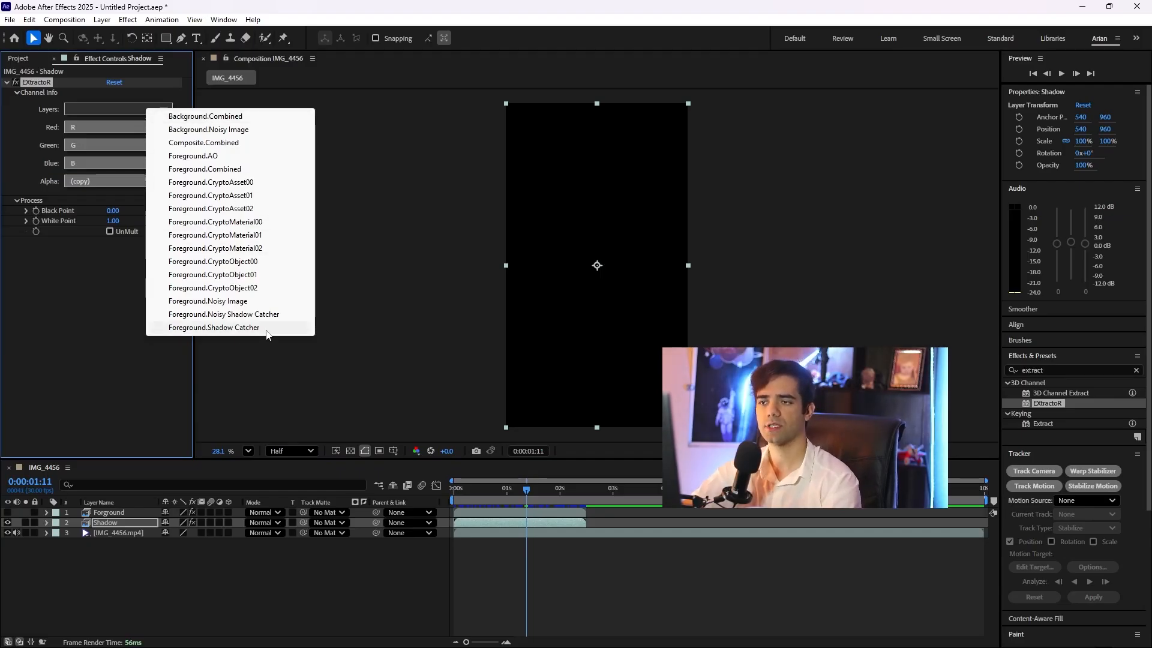
pyautogui.click(213, 328)
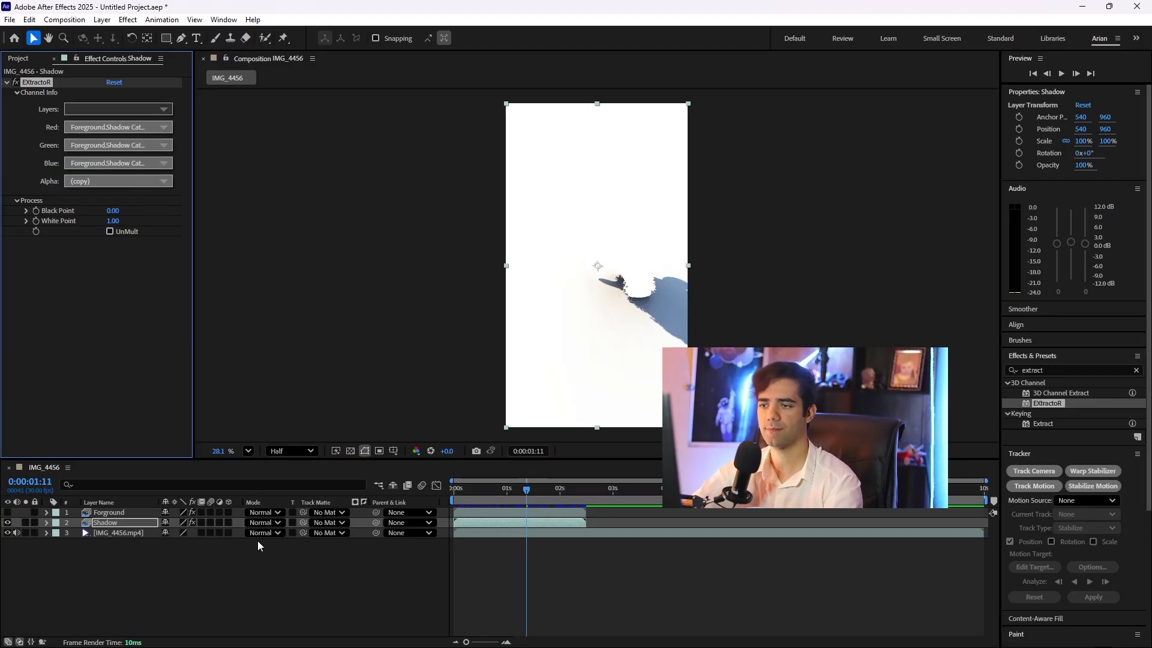
# - Set the Shadow layer's blending mode to Multiply and move the current time to 0:00:01:02
pyautogui.click(264, 523)
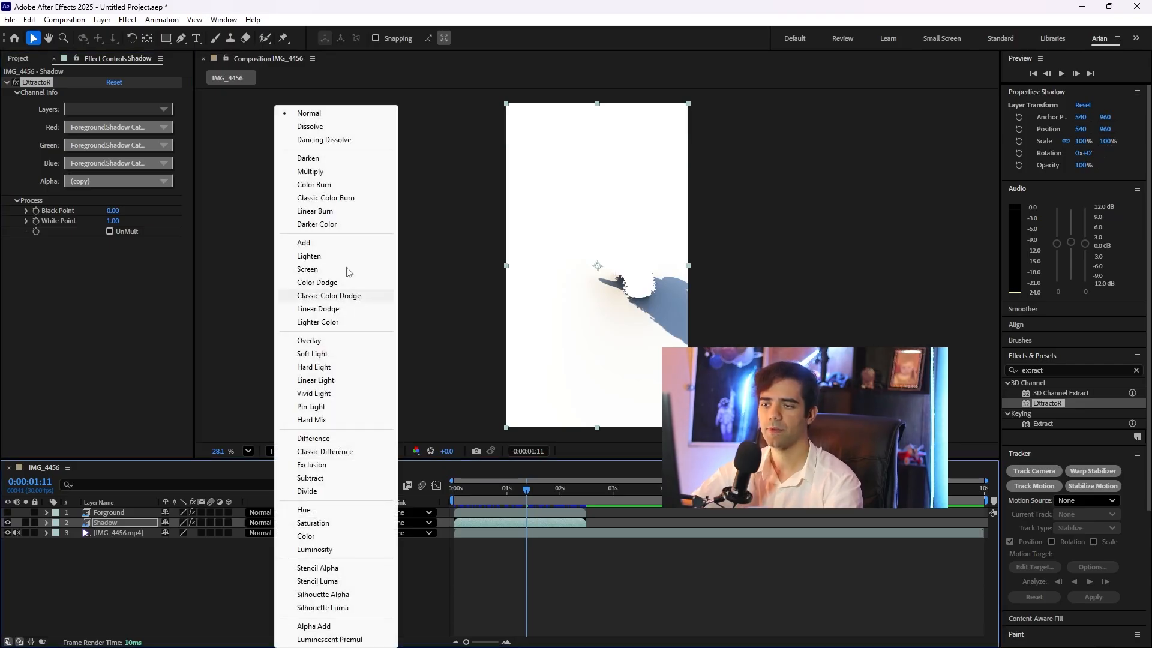
pyautogui.click(310, 171)
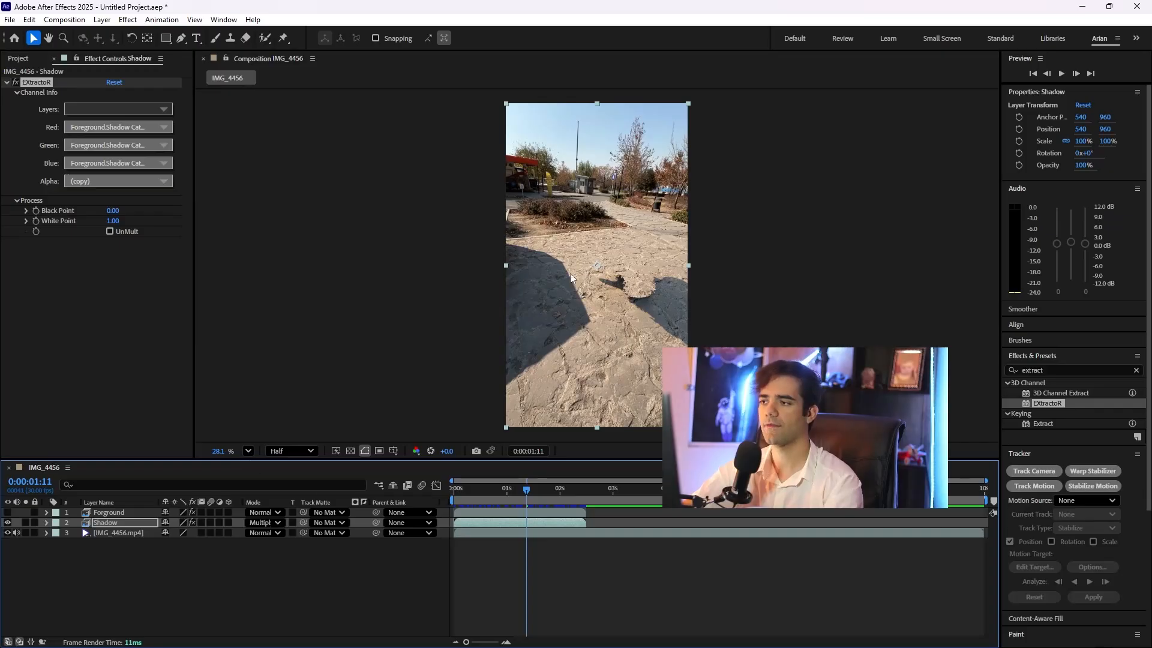
pyautogui.moveTo(537, 490); pyautogui.dragTo(509, 498)
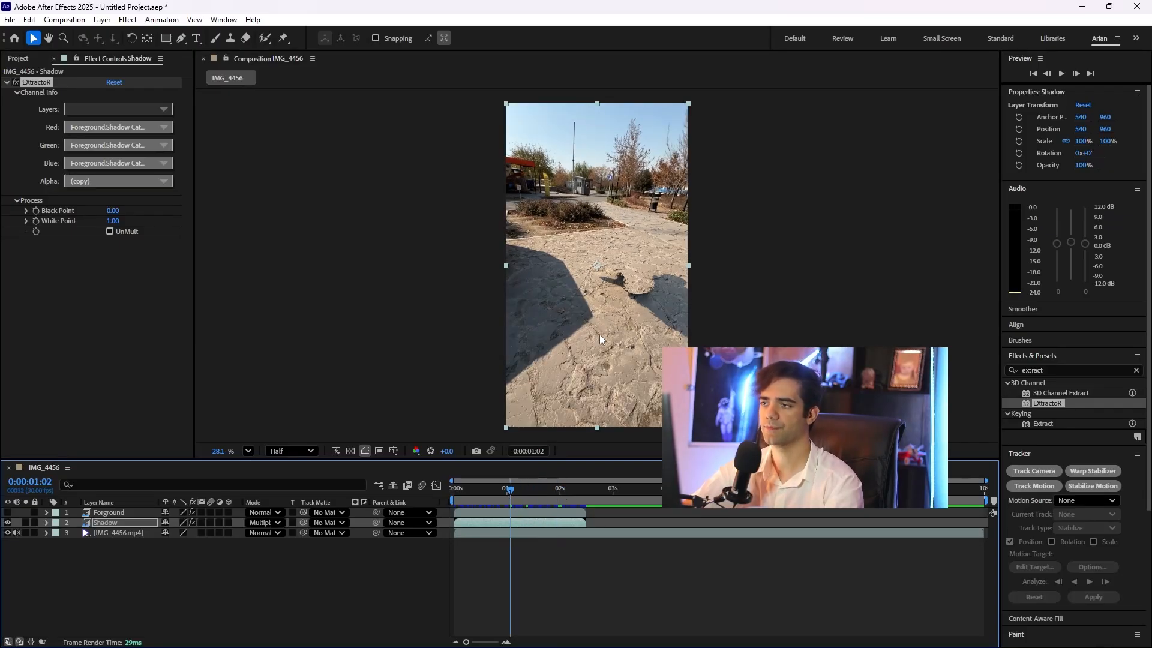
# - Extract the Foreground.Combined pass on the Forground layer with EXtractoR and make the layer visible
pyautogui.click(129, 514)
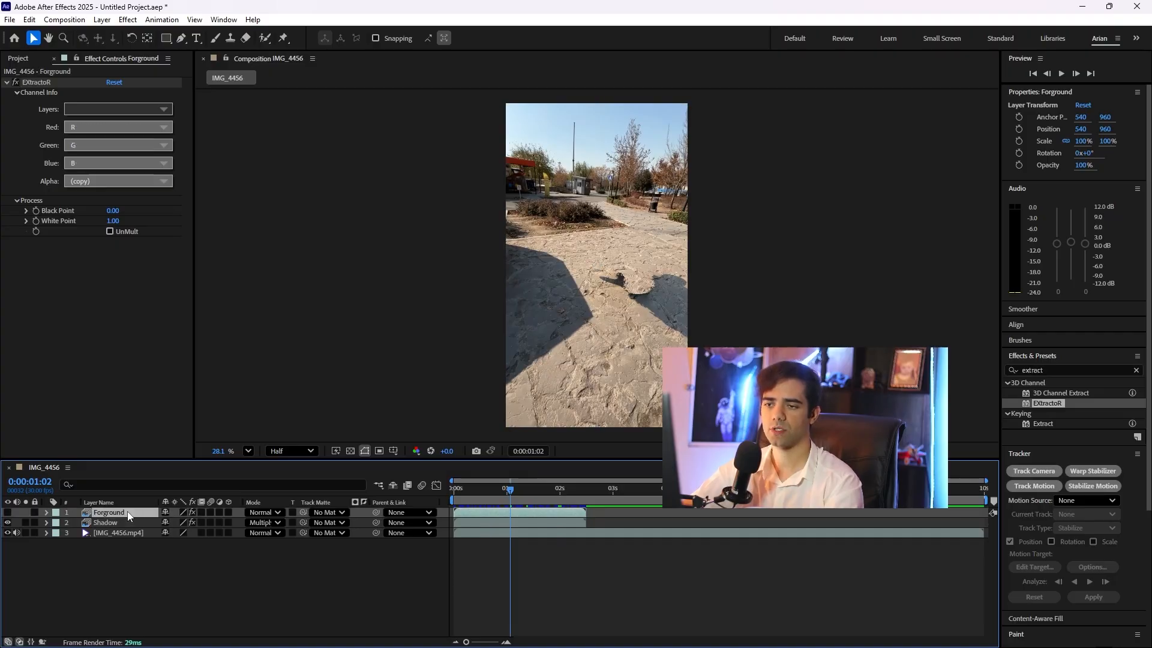
pyautogui.click(163, 111)
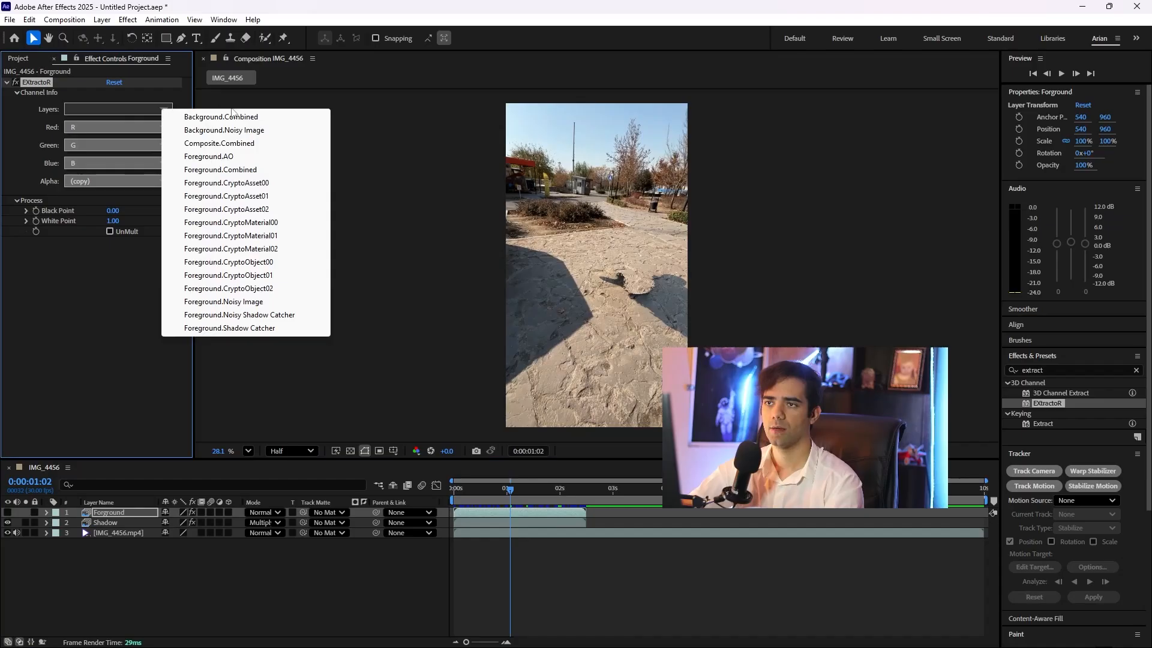
pyautogui.click(258, 170)
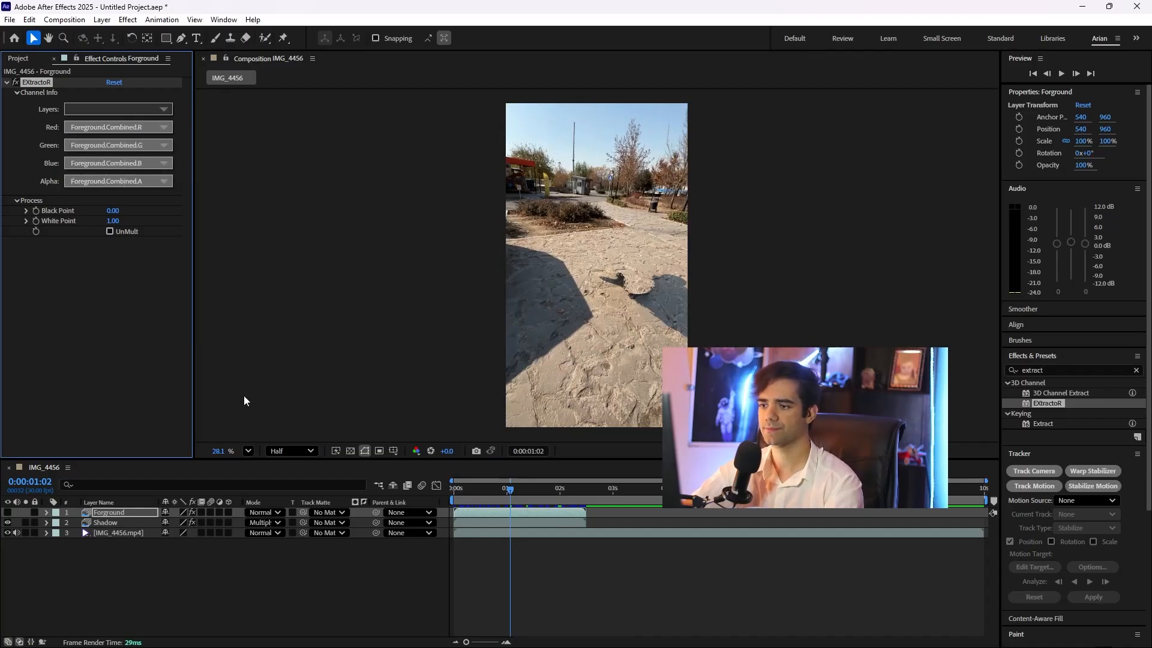
pyautogui.click(8, 512)
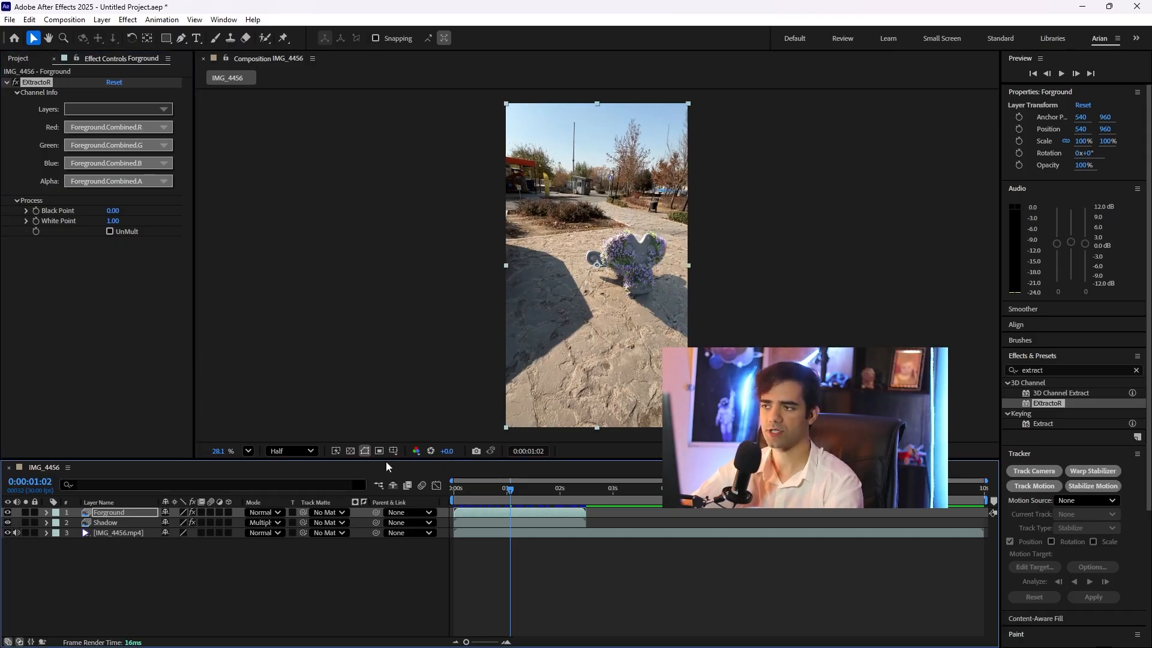
# - Scrub through the first two seconds of the composite to check Suzanne against the footage, ending at 0:00:00:16
pyautogui.scroll(3, 642, 283)
pyautogui.scroll(-2, 642, 283)
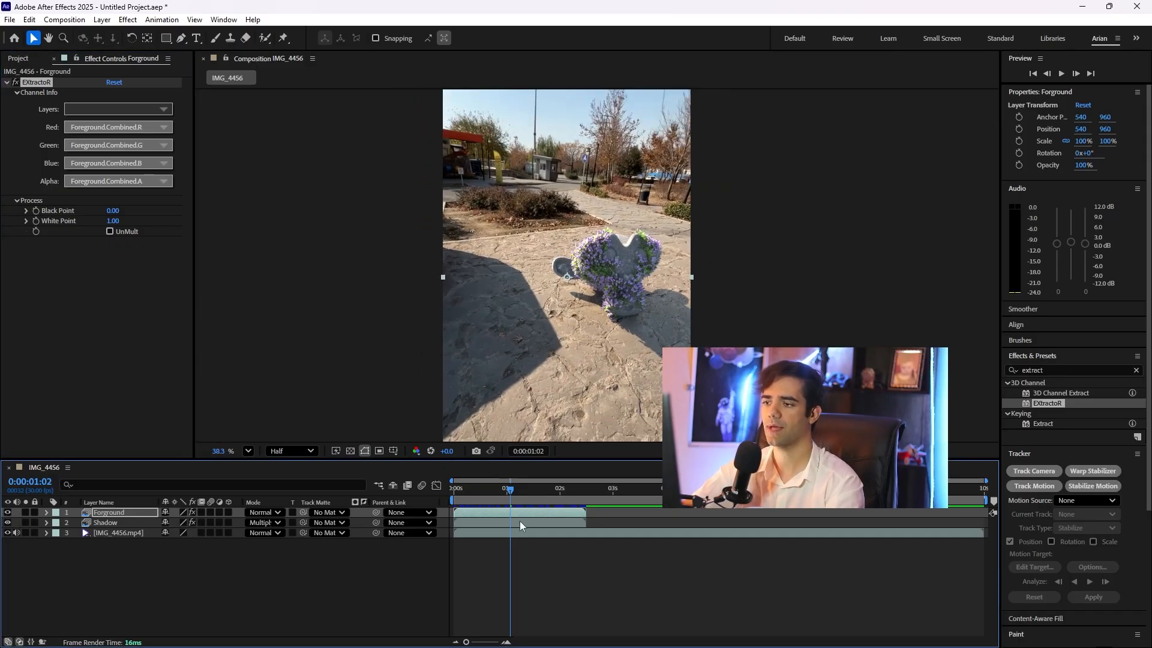
pyautogui.moveTo(511, 490); pyautogui.dragTo(562, 492)
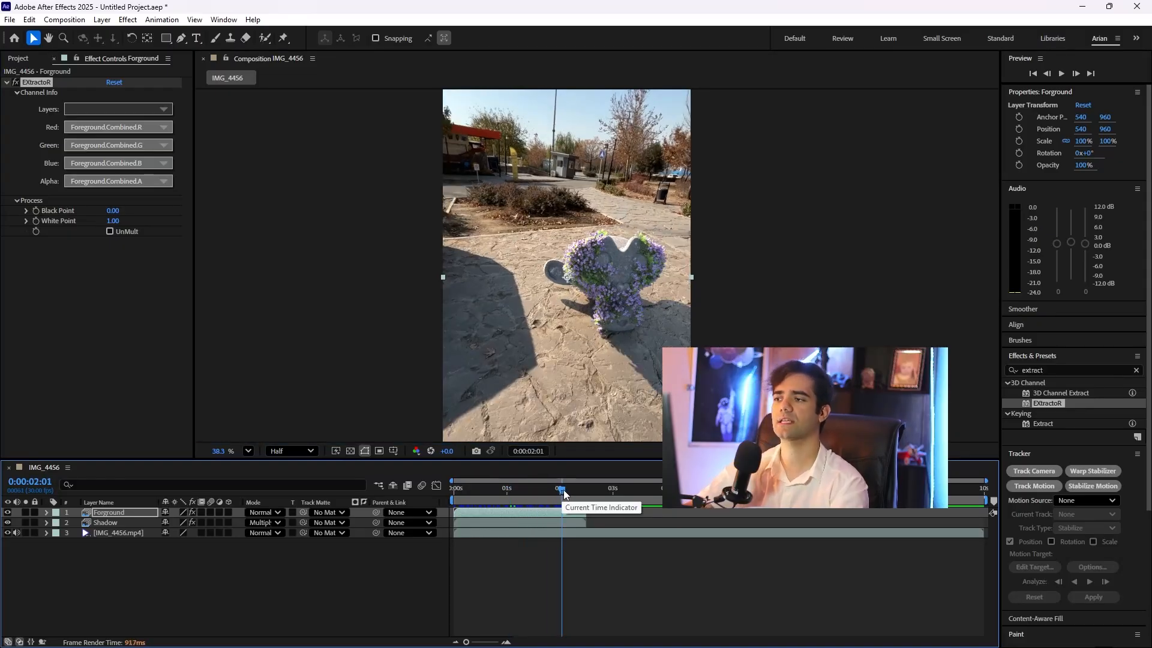
pyautogui.moveTo(564, 494); pyautogui.dragTo(444, 501)
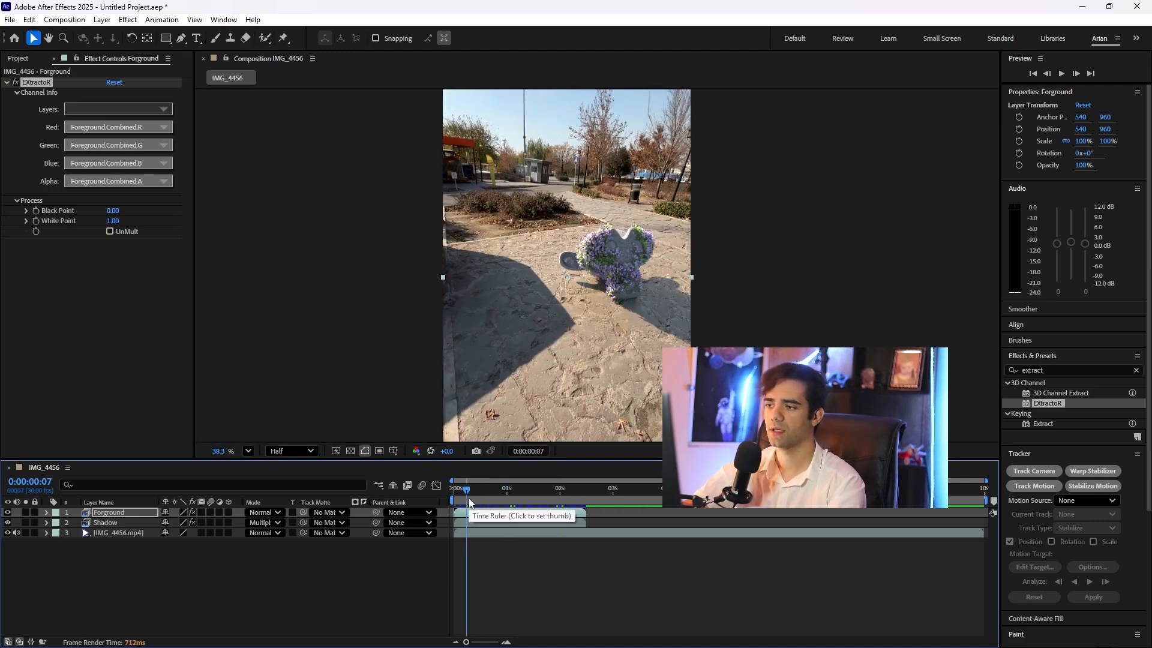
pyautogui.scroll(-1, 601, 338)
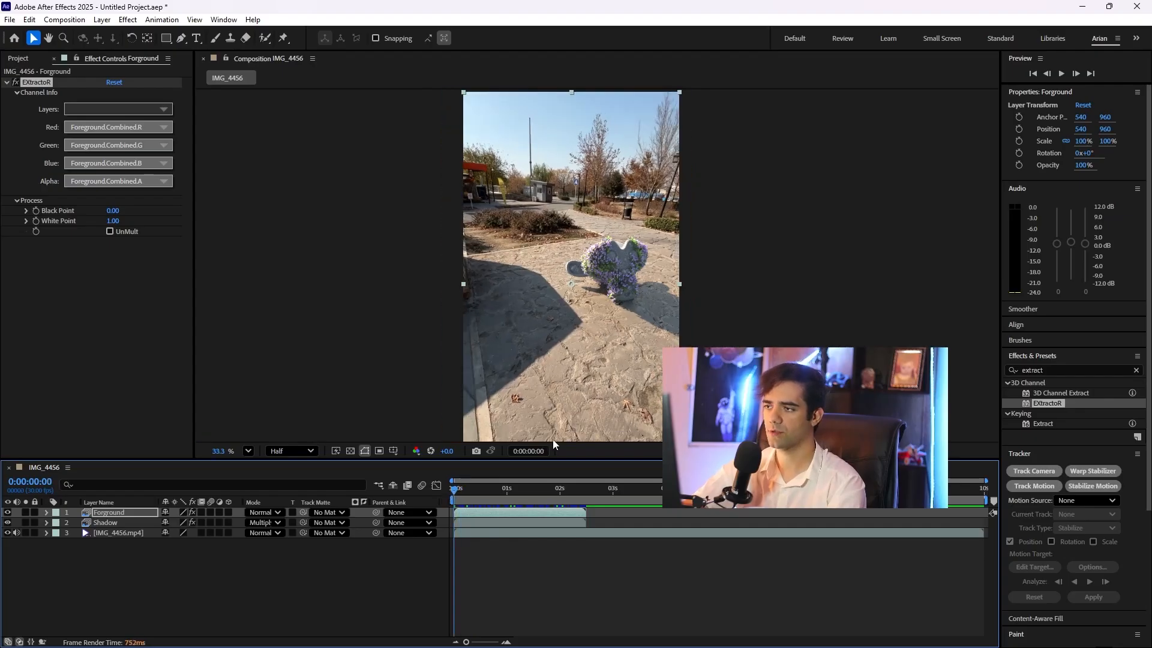
pyautogui.click(474, 495)
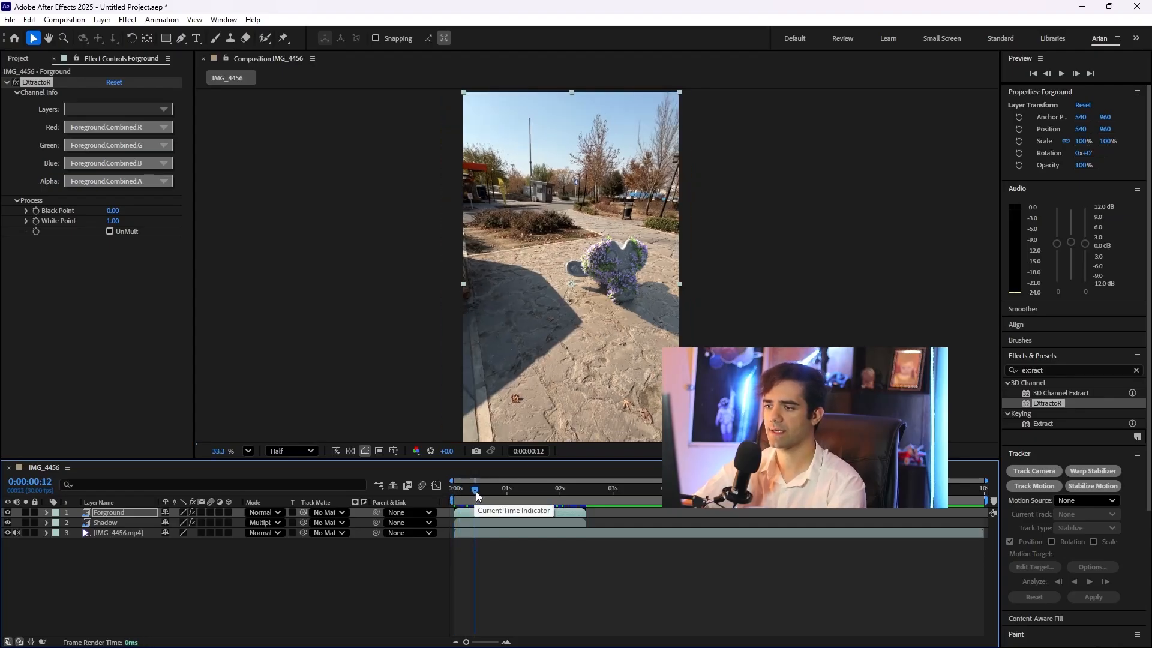
pyautogui.moveTo(478, 493); pyautogui.dragTo(486, 494)
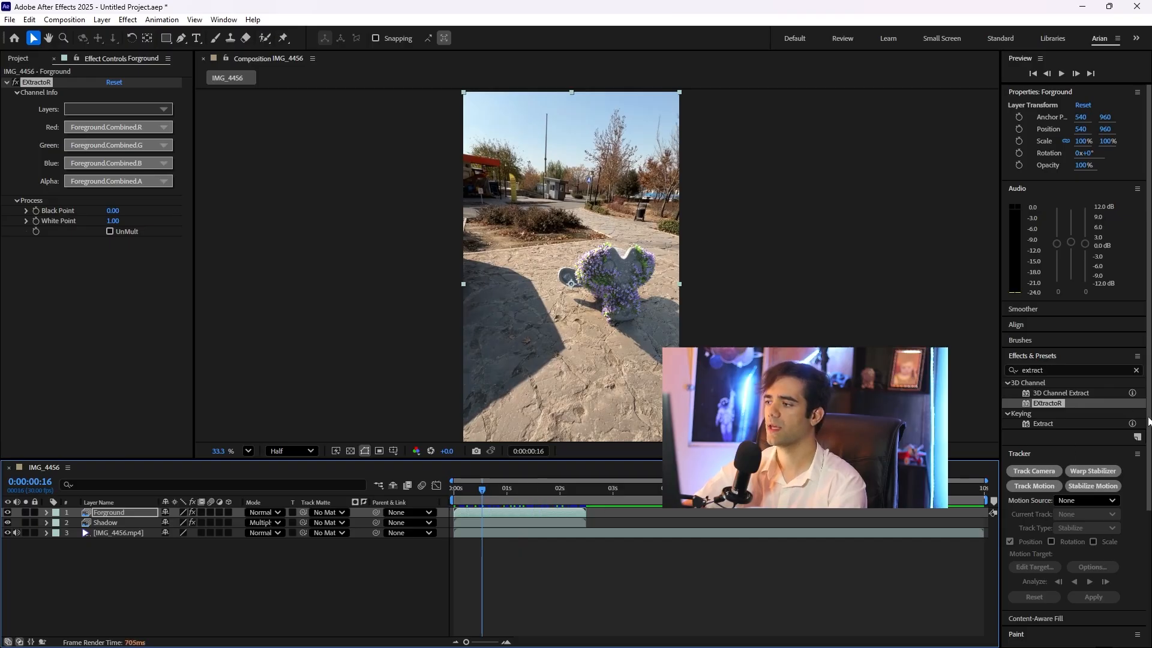
# - Find Hue/Saturation by searching for "hue", apply it to the Shadow layer, and set Master Hue to 1x+354.0°
pyautogui.click(1136, 370)
pyautogui.click(1116, 368)
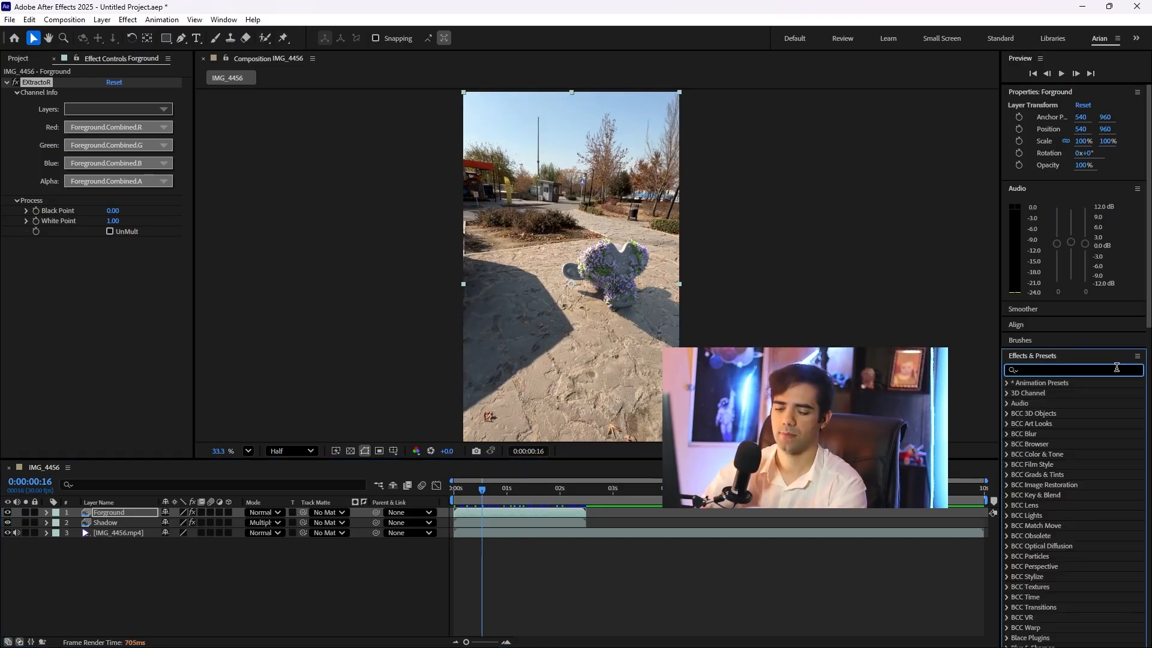
pyautogui.write('hue')
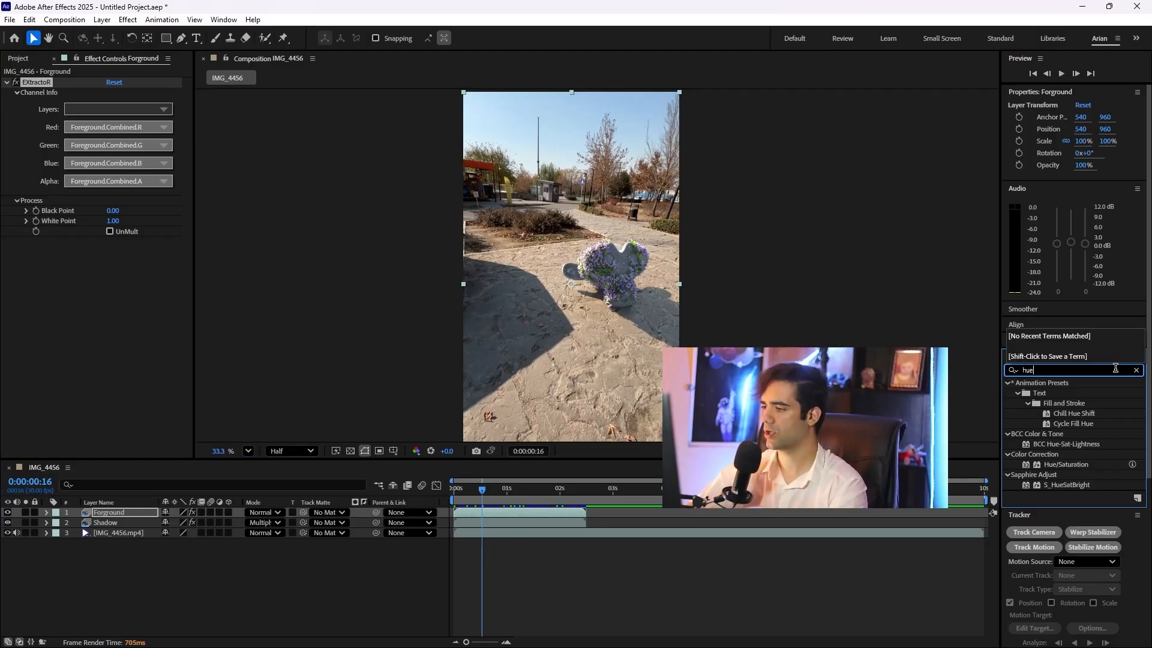
pyautogui.moveTo(1077, 465); pyautogui.dragTo(669, 517)
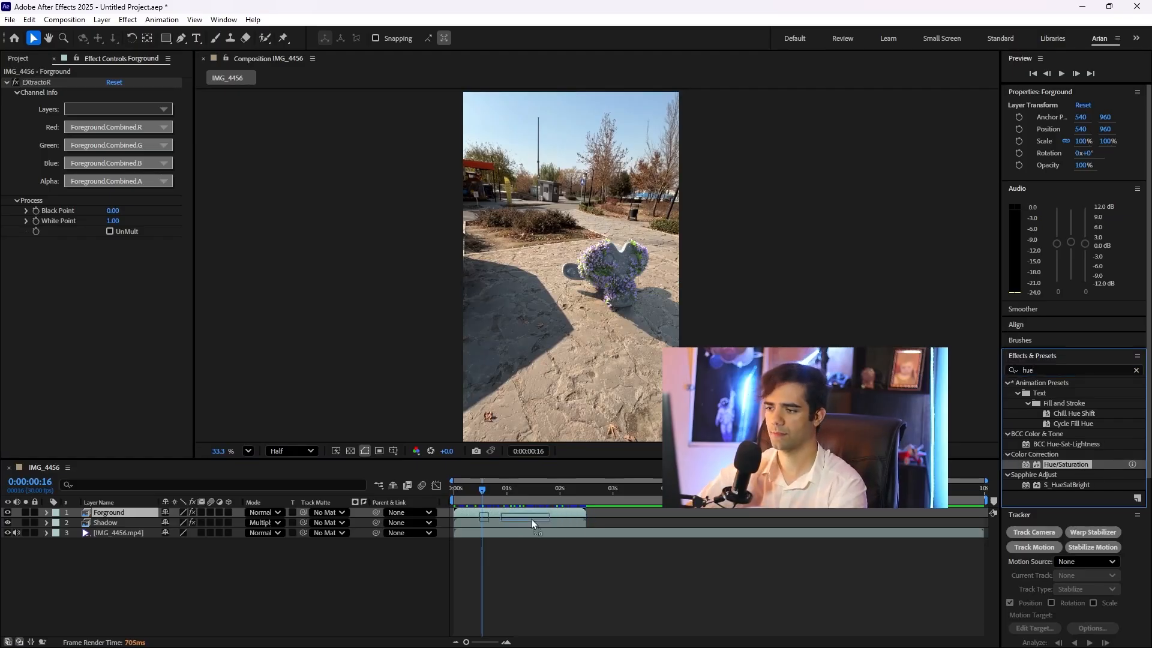
pyautogui.moveTo(532, 519); pyautogui.dragTo(523, 524)
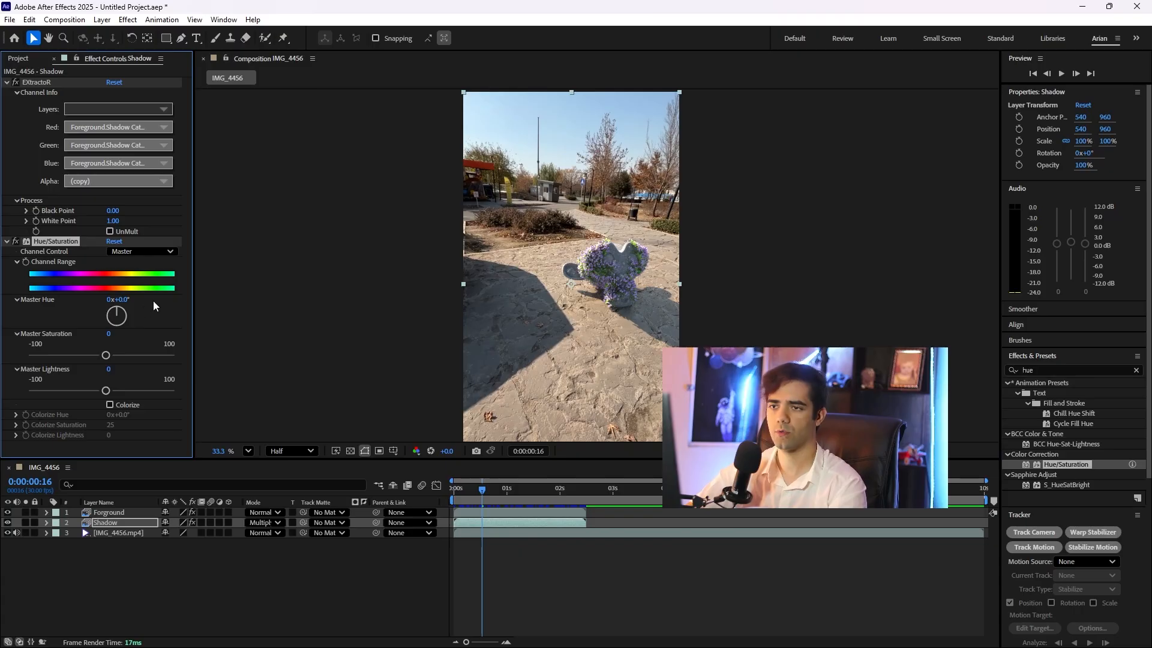
pyautogui.moveTo(112, 325)
pyautogui.mouseDown()
pyautogui.moveTo(120, 318)
pyautogui.moveTo(100, 317)
pyautogui.moveTo(128, 303)
pyautogui.moveTo(133, 330)
pyautogui.moveTo(153, 328)
pyautogui.moveTo(122, 339)
pyautogui.moveTo(116, 316)
pyautogui.mouseUp()
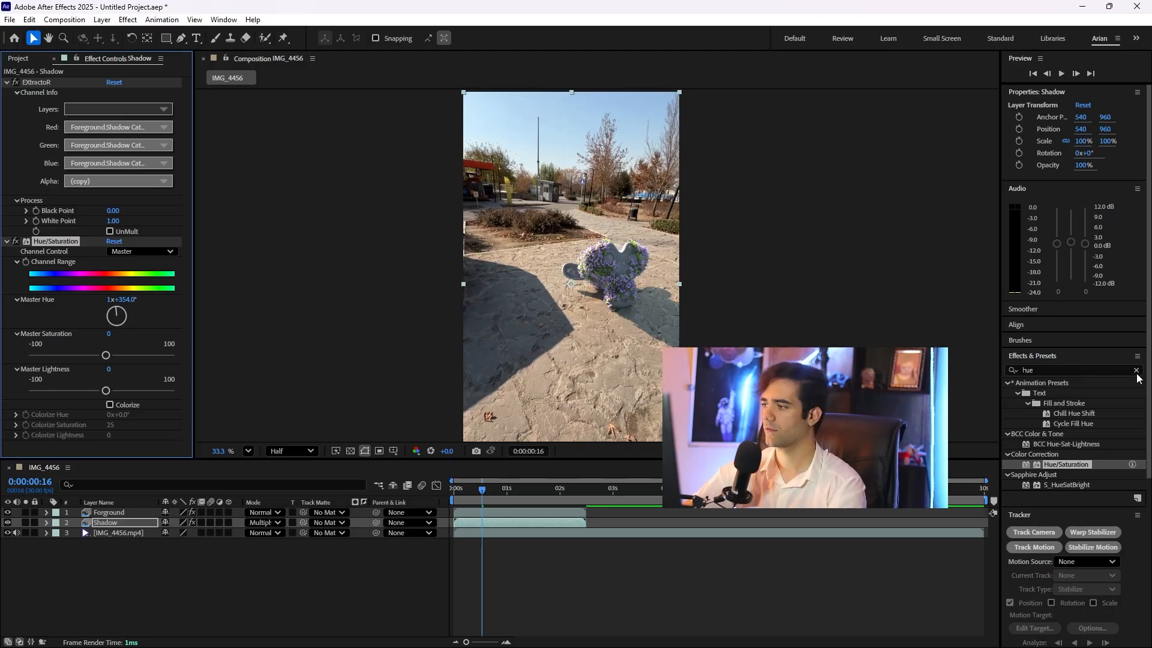
# - Find Brightness & Contrast by searching for "cont", apply it to the Shadow layer, and set Brightness to 38
pyautogui.click(1136, 372)
pyautogui.click(1110, 369)
pyautogui.write('cont')
pyautogui.moveTo(1148, 390); pyautogui.dragTo(1149, 473)
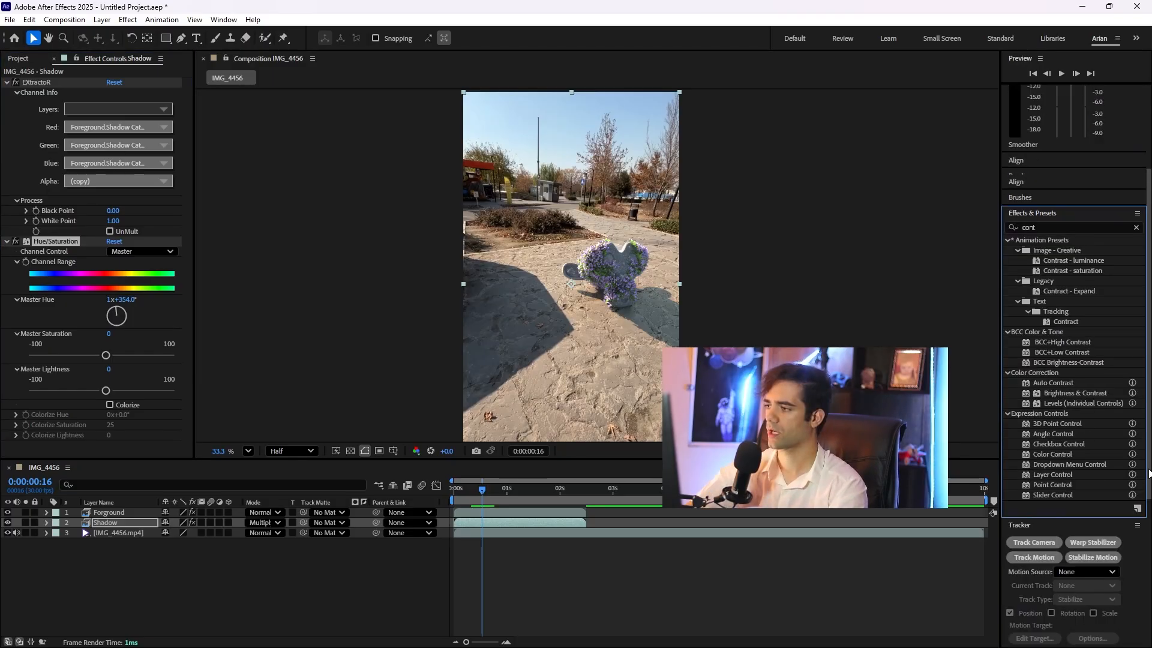
pyautogui.moveTo(1074, 392); pyautogui.dragTo(142, 521)
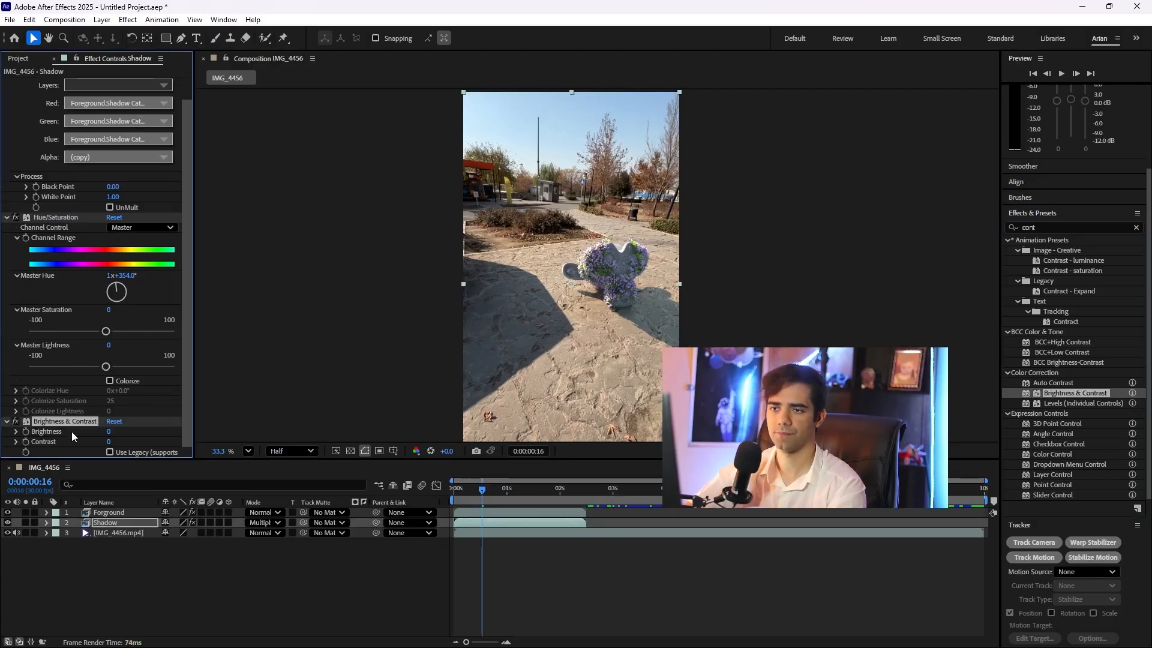
pyautogui.moveTo(109, 431); pyautogui.dragTo(145, 439)
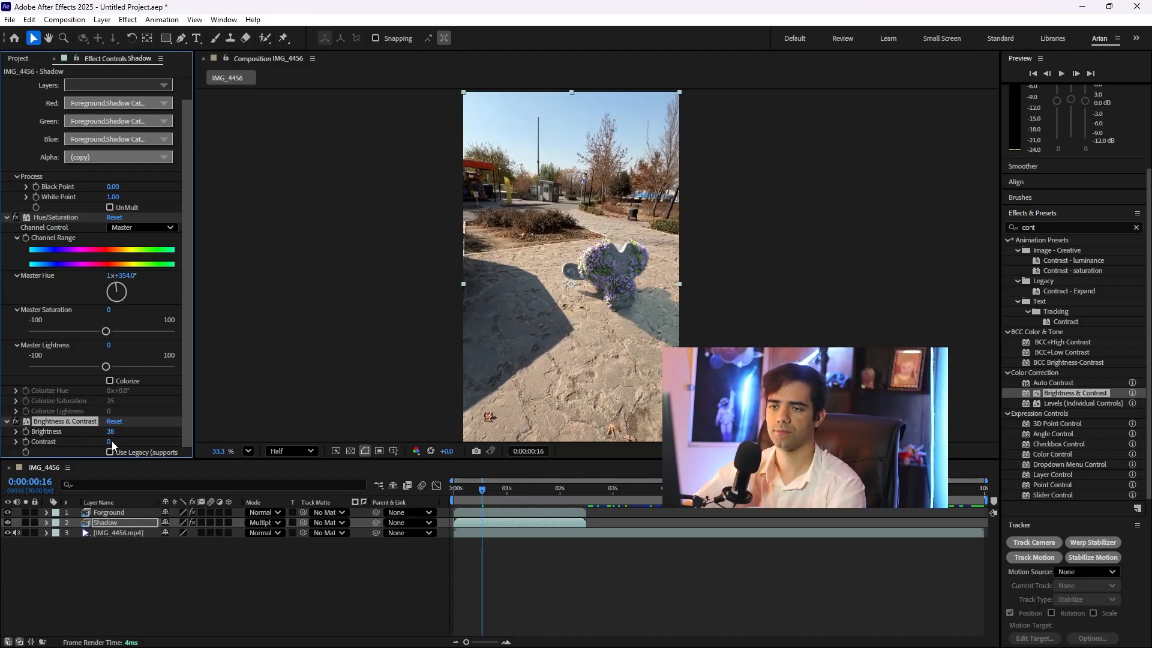
# - Find Curves by searching for "curv", apply it to the Shadow layer, and bend its RGB curve downward below the diagonal
pyautogui.click(1135, 227)
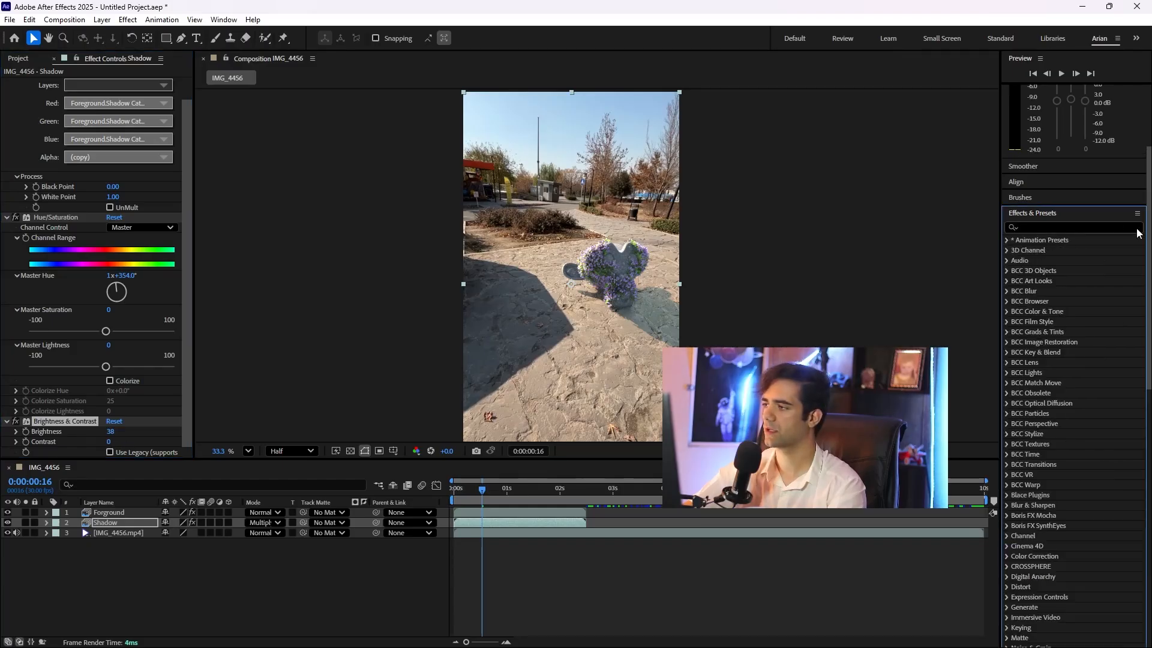
pyautogui.write('curv')
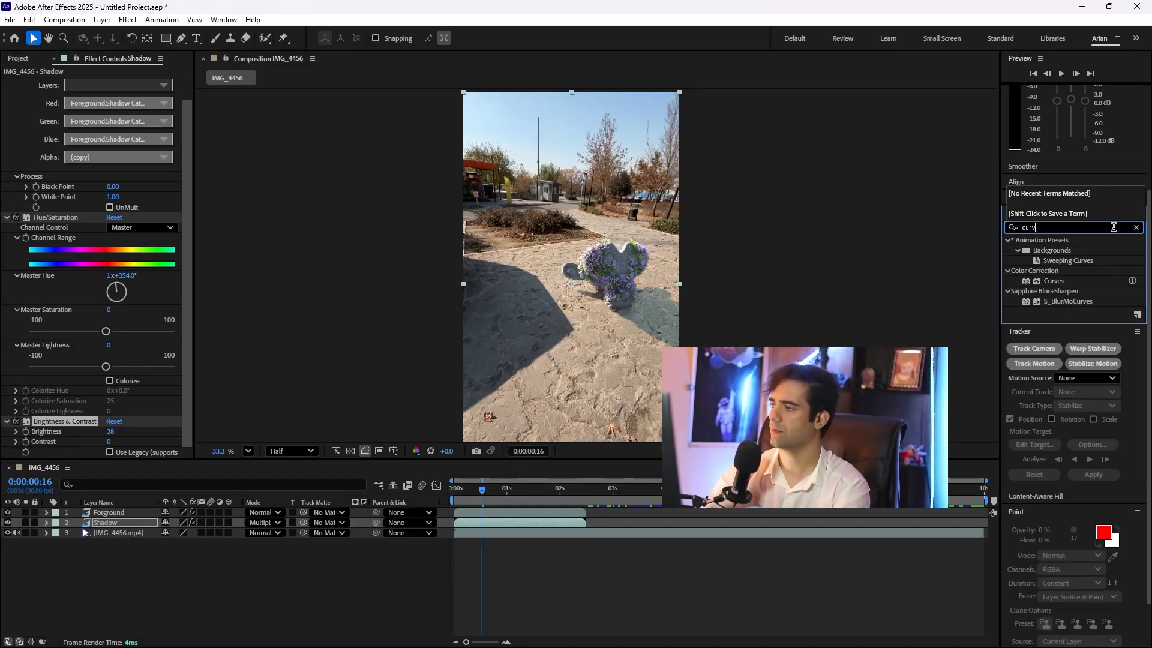
pyautogui.moveTo(1057, 284); pyautogui.dragTo(136, 526)
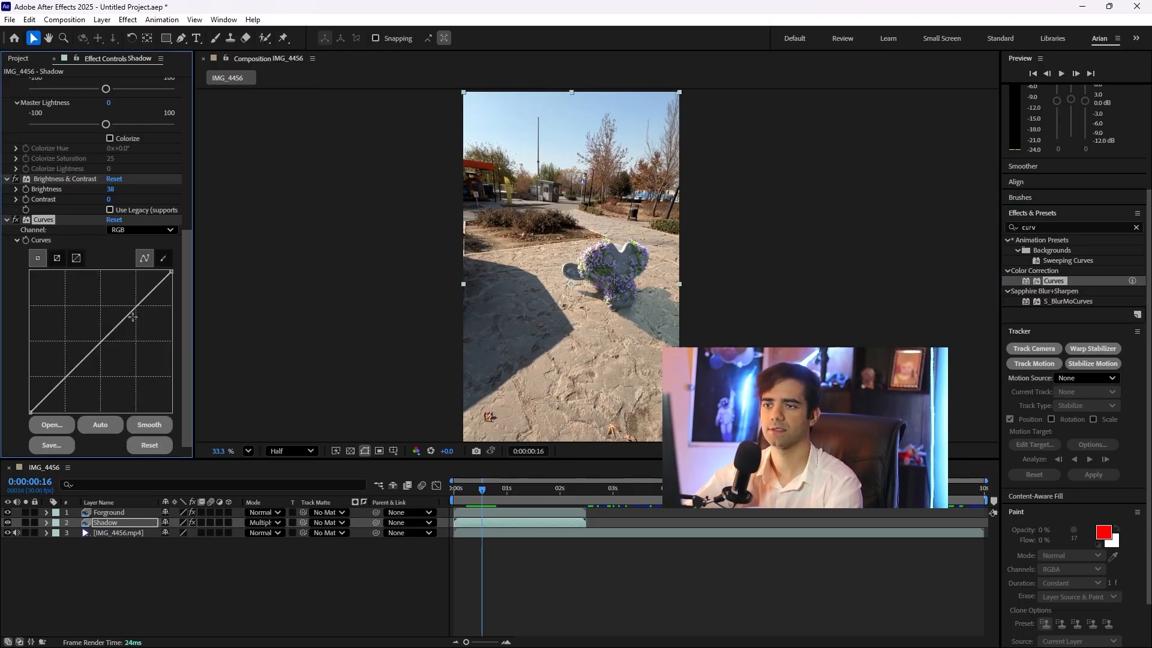
pyautogui.moveTo(126, 324); pyautogui.dragTo(117, 356)
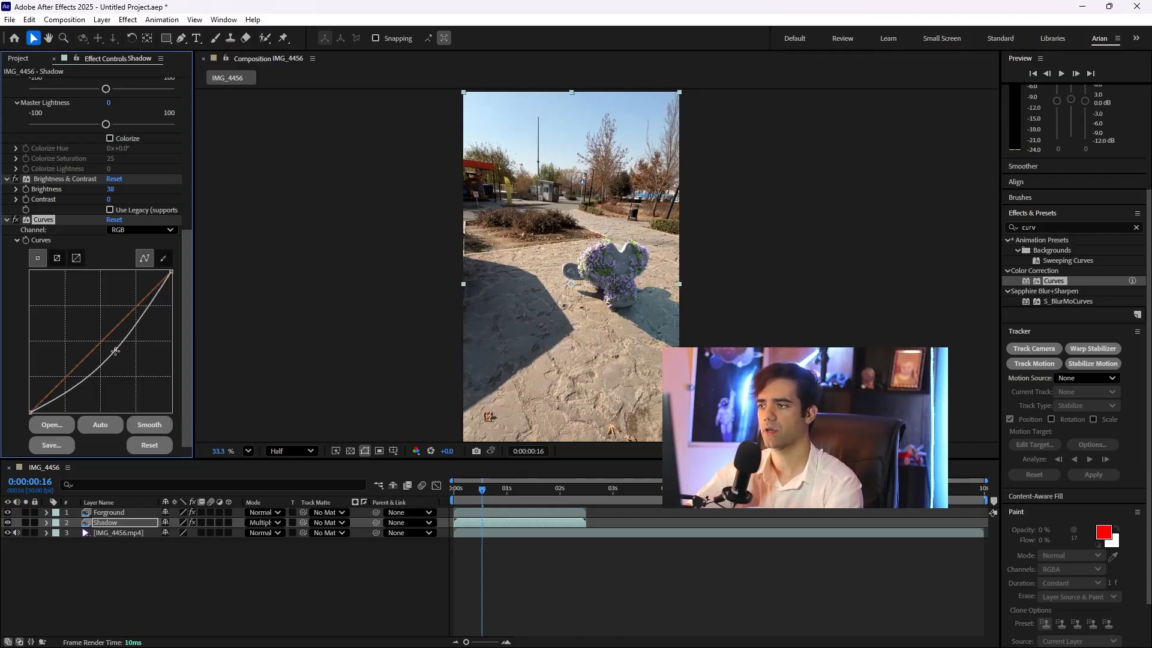
# - Find S_EdgeRays by searching the effects for "edge" and apply it to the Forground layer
pyautogui.click(113, 512)
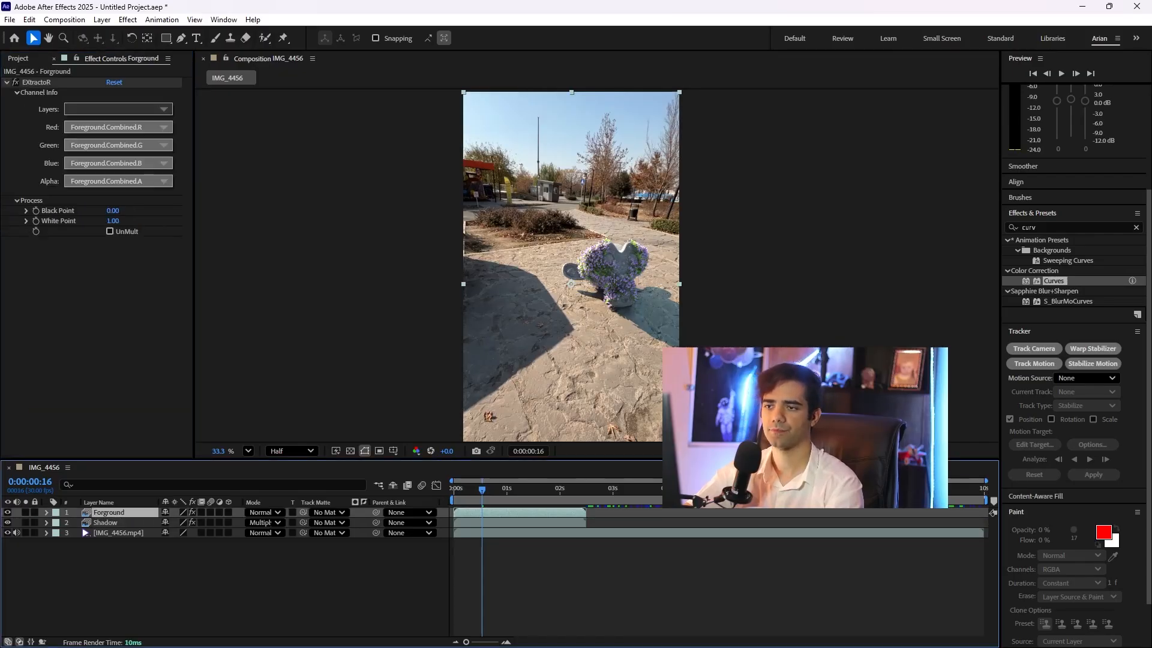
pyautogui.click(116, 512)
pyautogui.press('Return')
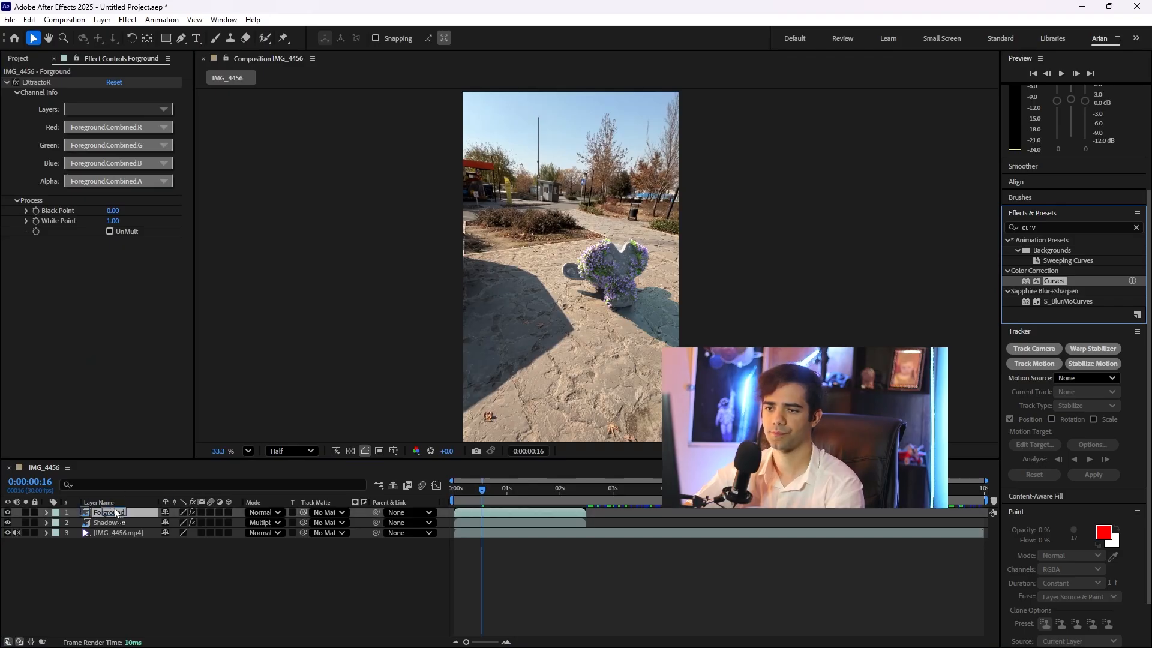
pyautogui.moveTo(115, 509); pyautogui.dragTo(116, 511)
pyautogui.moveTo(113, 325)
pyautogui.mouseDown()
pyautogui.moveTo(120, 357)
pyautogui.moveTo(95, 304)
pyautogui.moveTo(119, 337)
pyautogui.mouseUp()
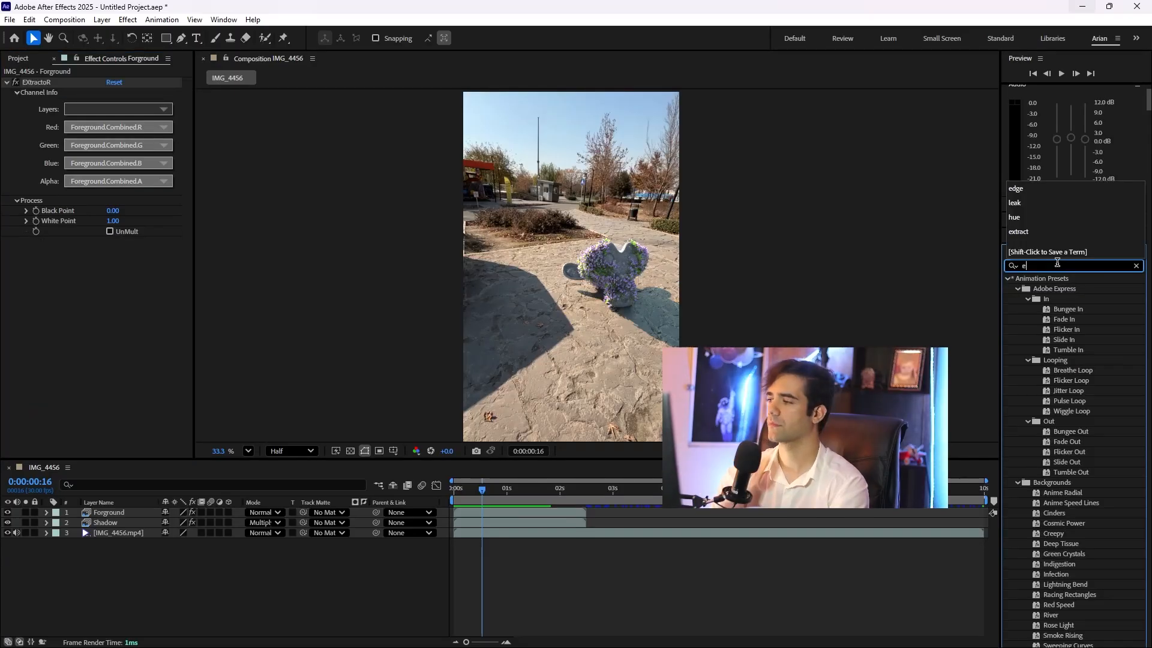
pyautogui.write('dge')
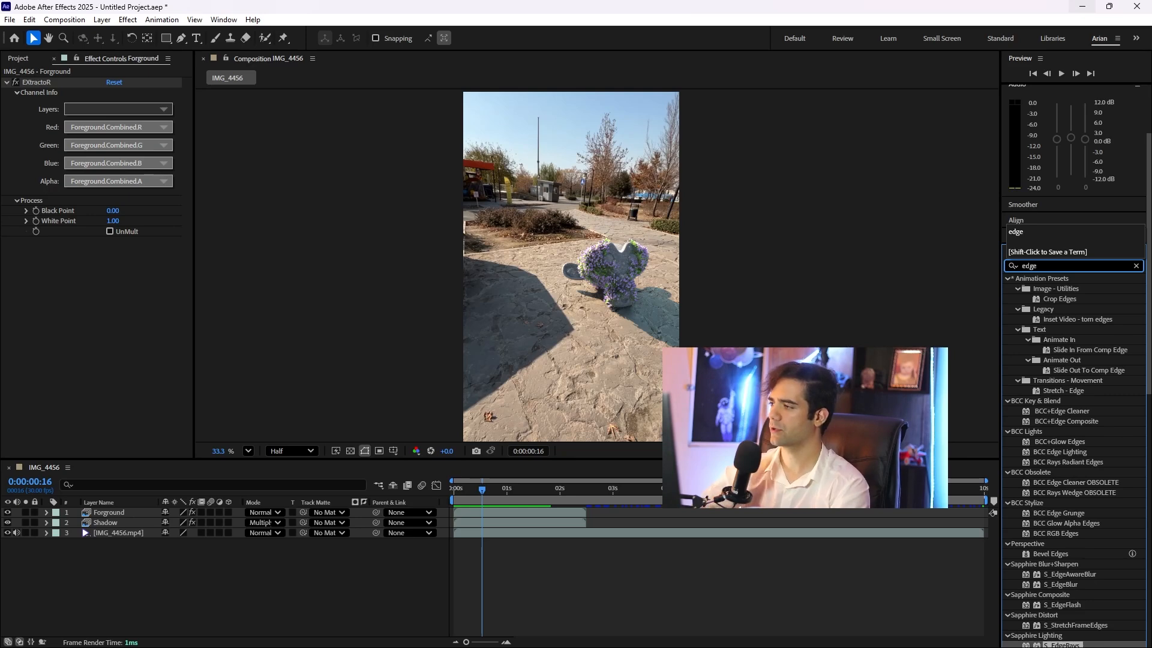
pyautogui.moveTo(1149, 244); pyautogui.dragTo(1151, 281)
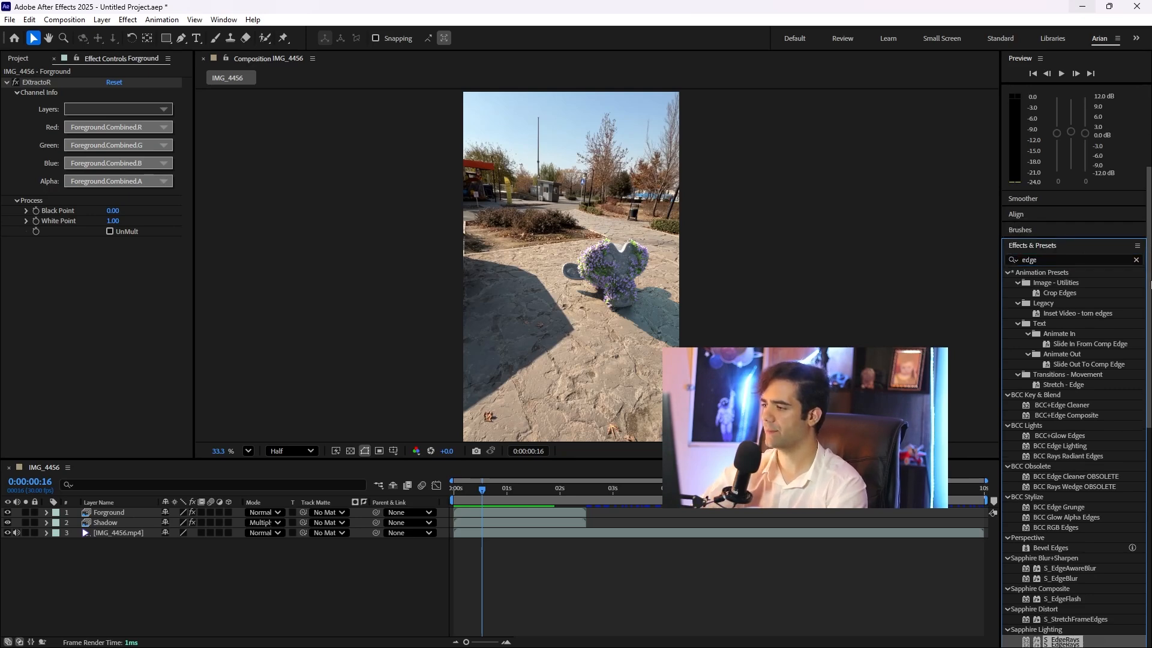
pyautogui.scroll(-5, 1113, 382)
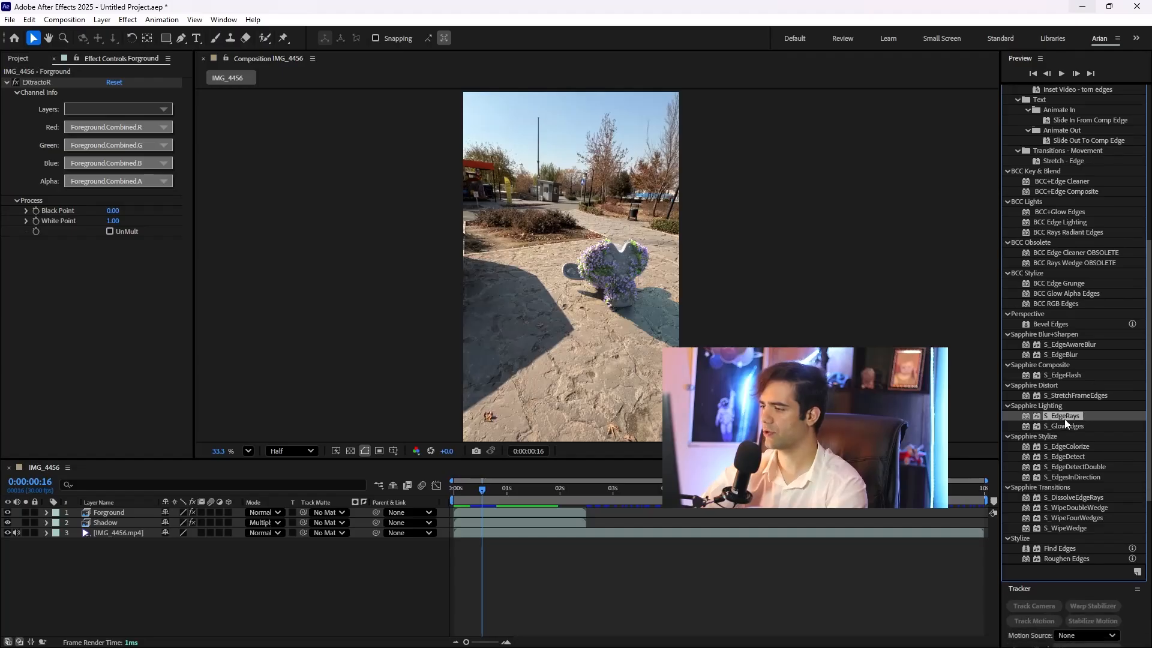
pyautogui.moveTo(1066, 424); pyautogui.dragTo(143, 517)
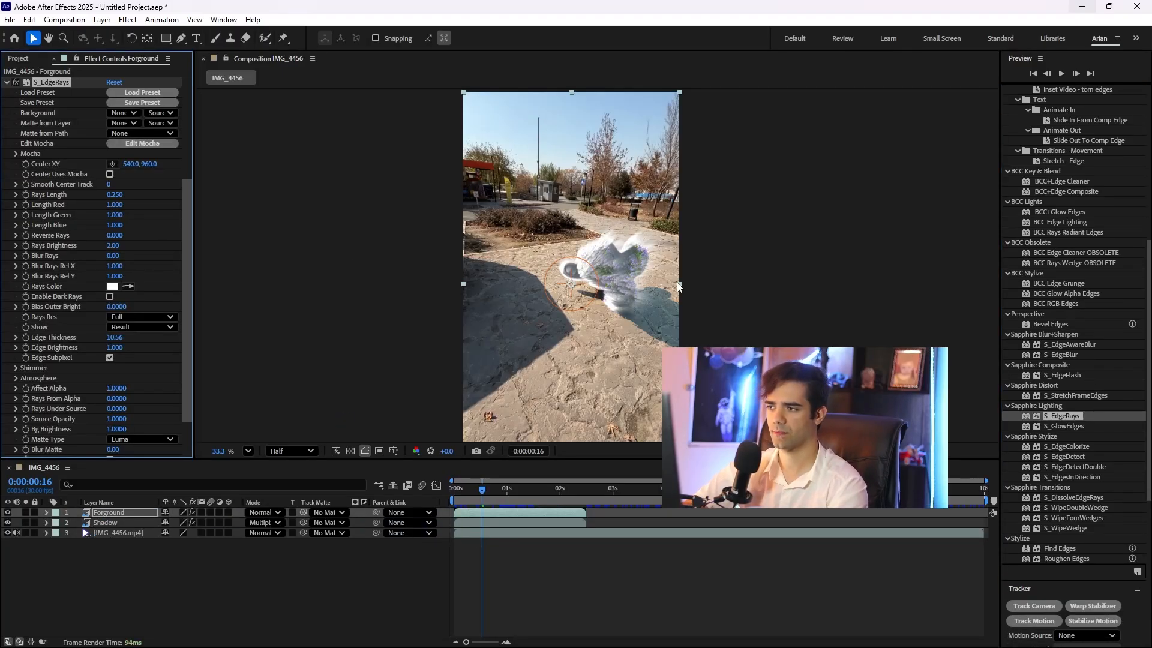
# - Try a Rays Length of 0.310 for S_EdgeRays and delete the effect from the Forground layer
pyautogui.scroll(1, 660, 277)
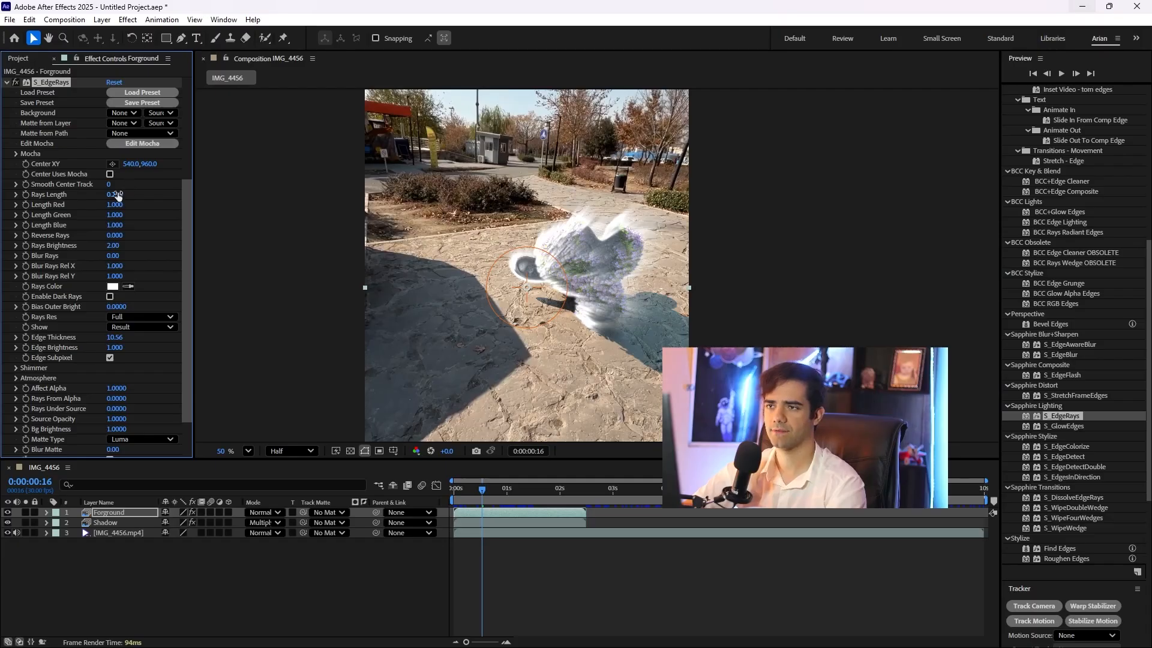
pyautogui.moveTo(117, 195)
pyautogui.mouseDown()
pyautogui.moveTo(100, 194)
pyautogui.moveTo(127, 198)
pyautogui.mouseUp()
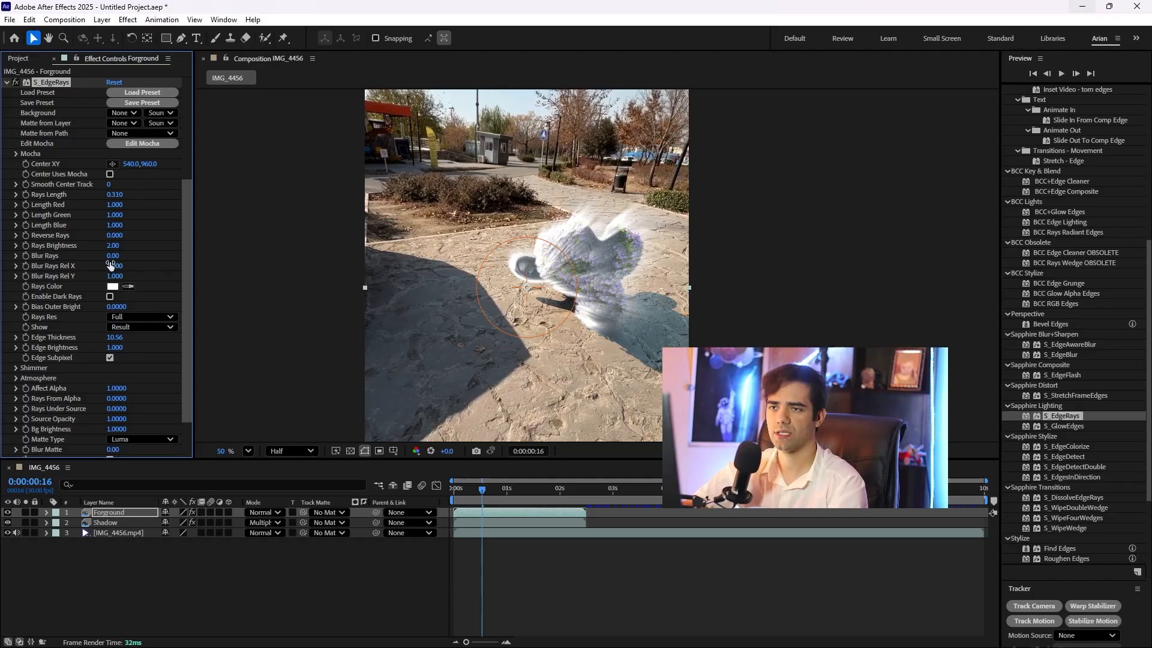
pyautogui.press('Delete')
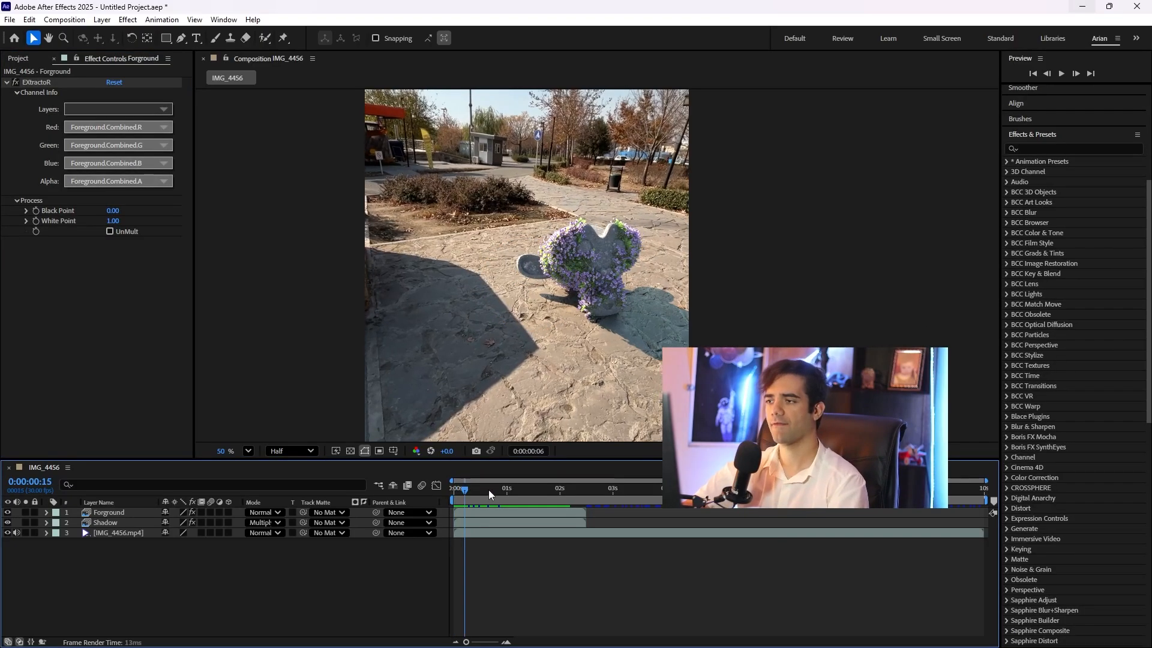
# - Scrub back to 0:00:00:00 to review the composited Suzanne and her shadow against the footage
pyautogui.moveTo(489, 490); pyautogui.dragTo(433, 492)
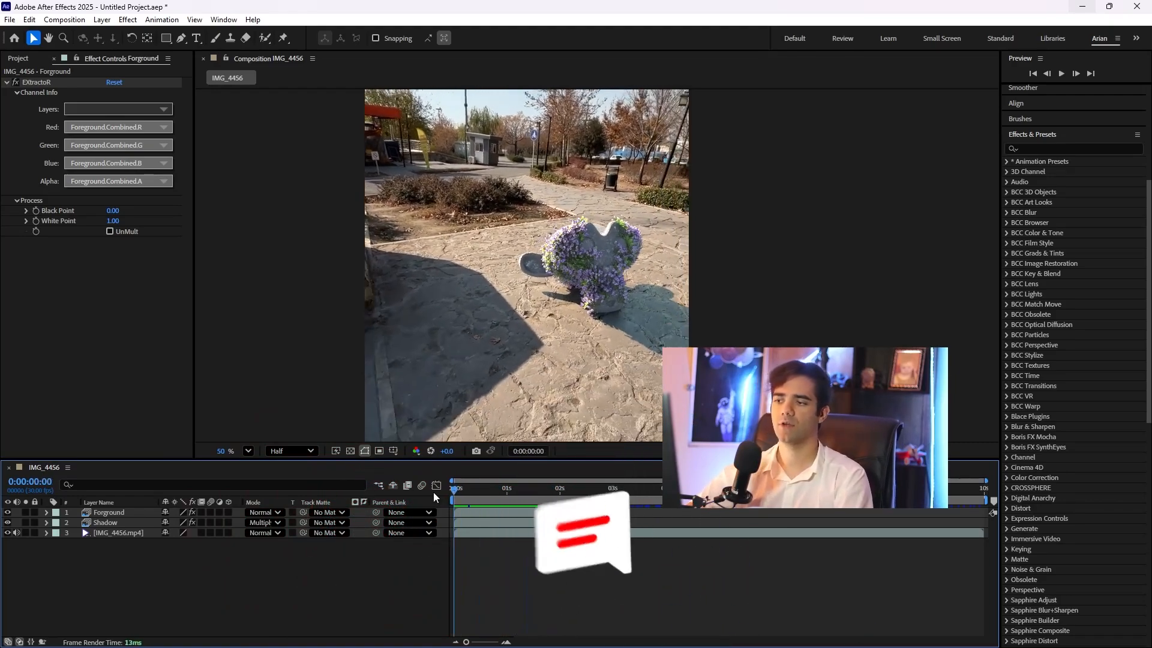